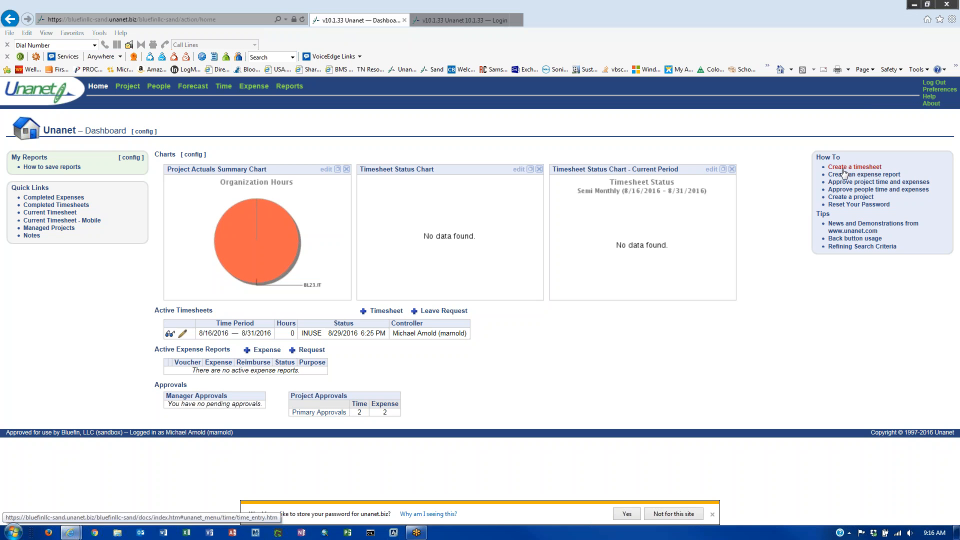
# - Open the 'Create a timesheet' help in a new tab, then switch back to the Unanet dashboard
pyautogui.click(844, 171)
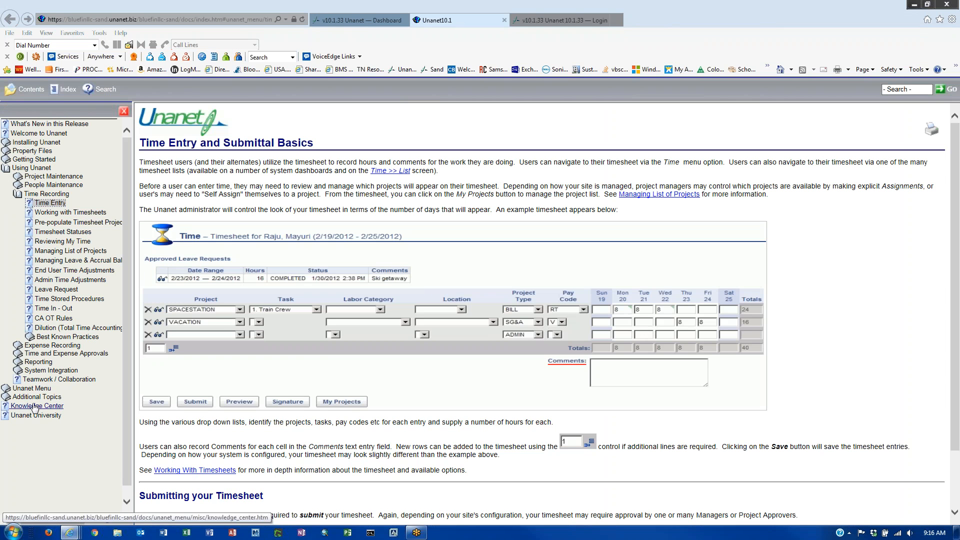
pyautogui.click(362, 19)
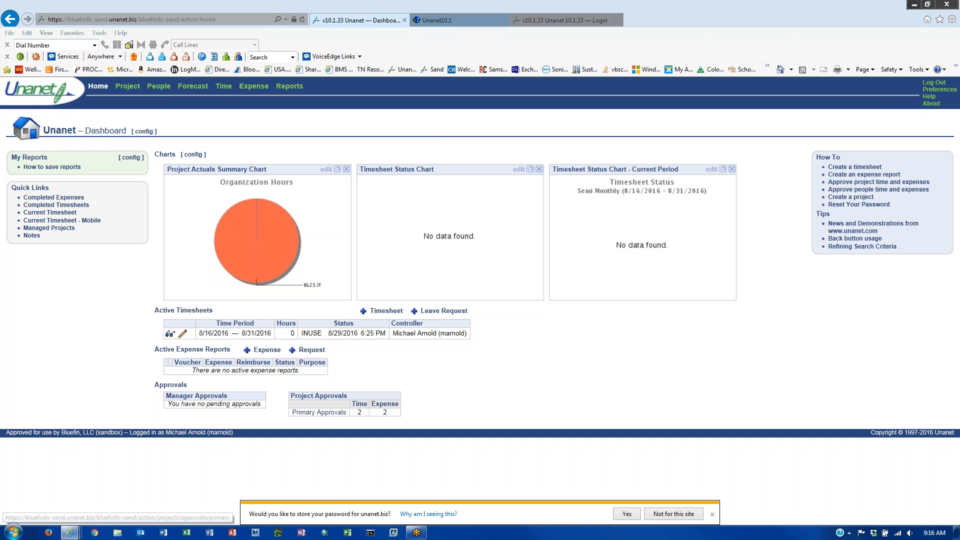
# - Open the 8/16/2016–8/31/2016 timesheet for editing from the Time dashboard
pyautogui.click(223, 91)
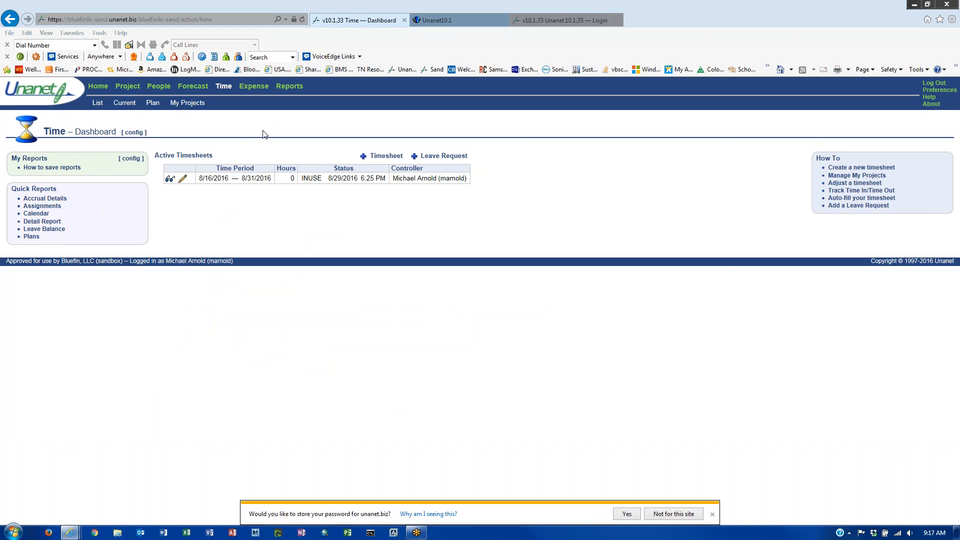
pyautogui.click(97, 89)
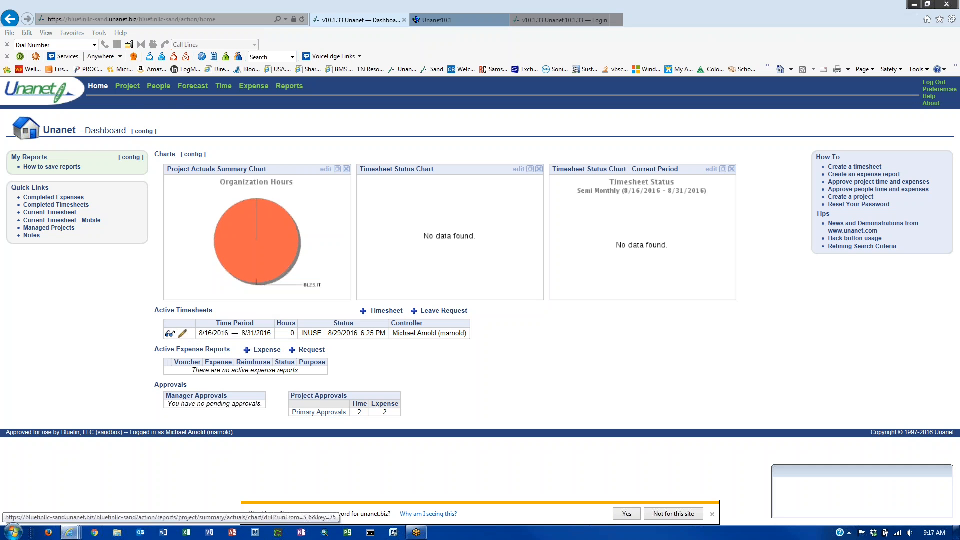
pyautogui.click(223, 86)
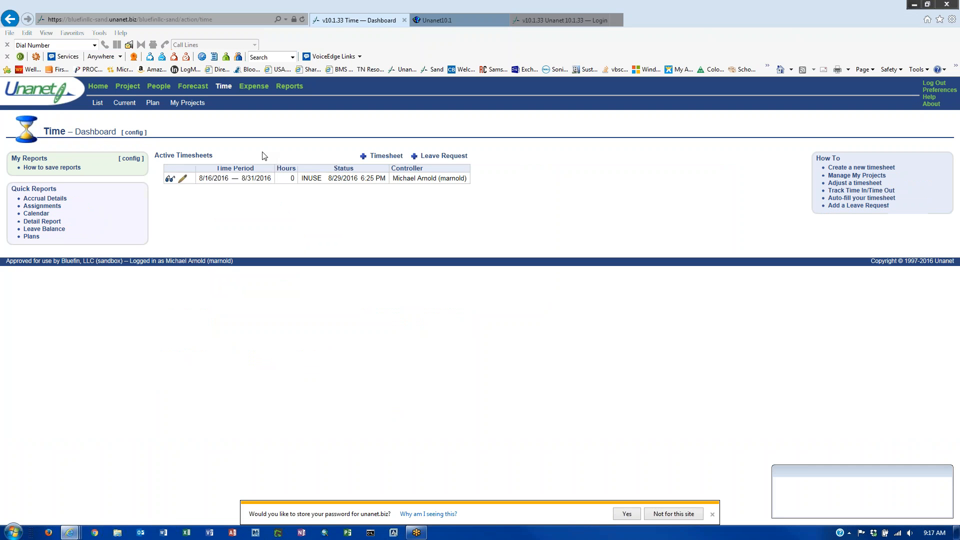
pyautogui.click(242, 181)
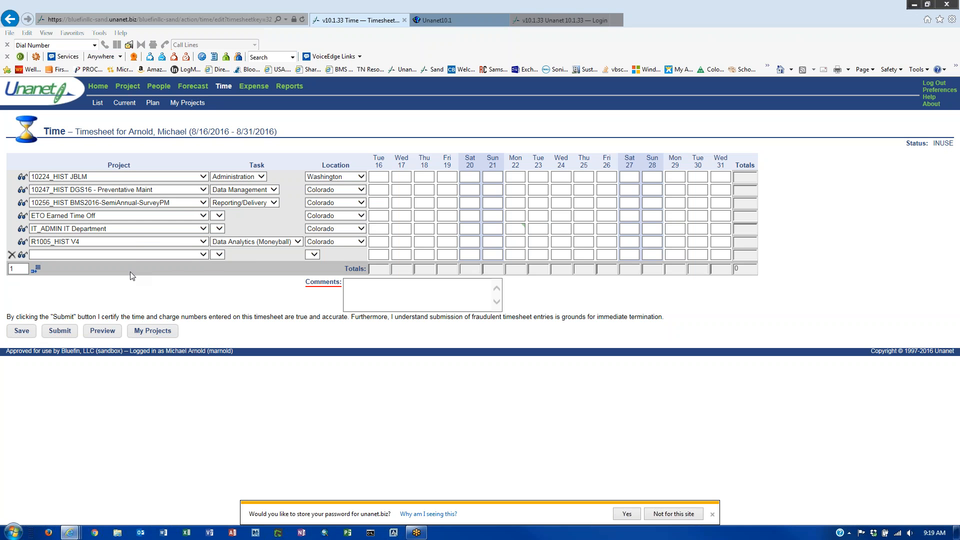
# - Check the blank row's project choices, then list task options for the 10247_HIST DGS16 row
pyautogui.click(203, 255)
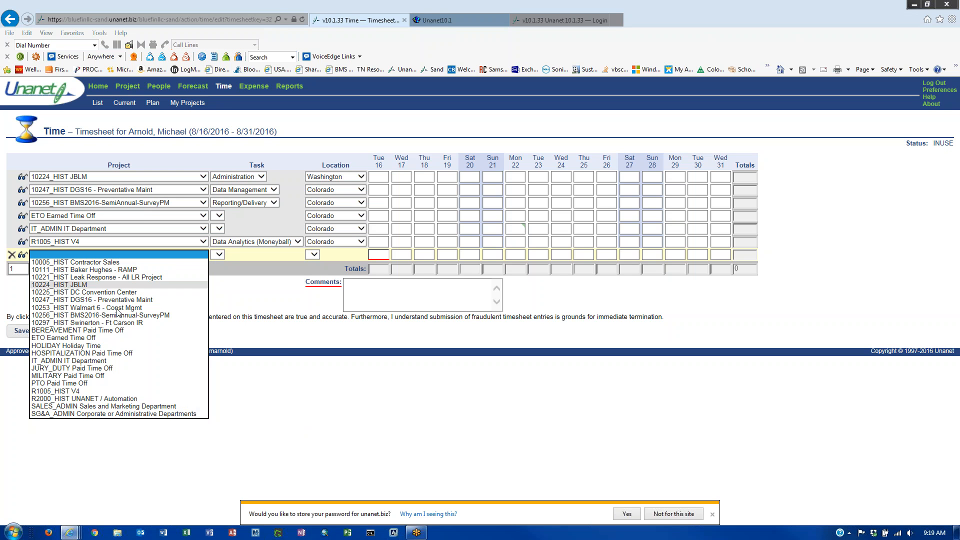
pyautogui.click(289, 400)
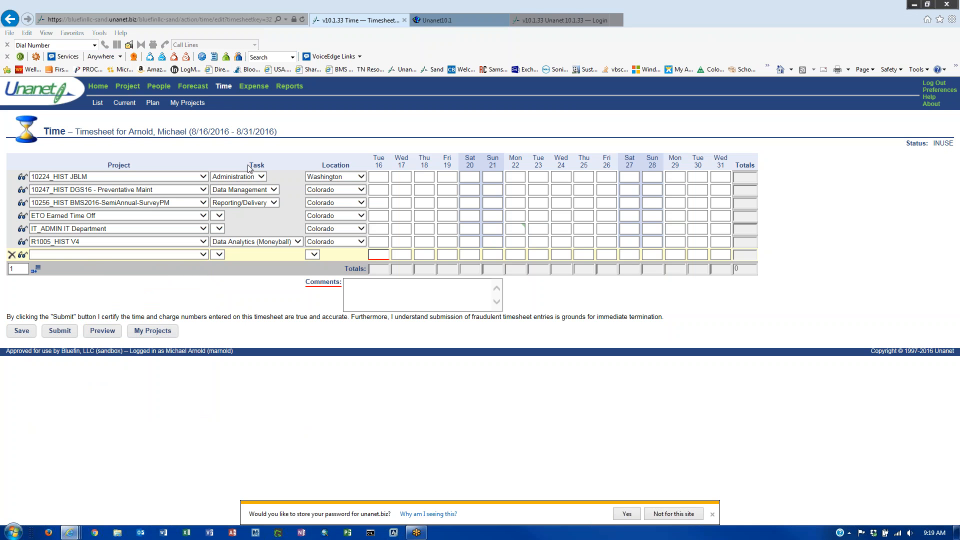
pyautogui.moveTo(249, 165); pyautogui.dragTo(268, 169)
pyautogui.click(274, 191)
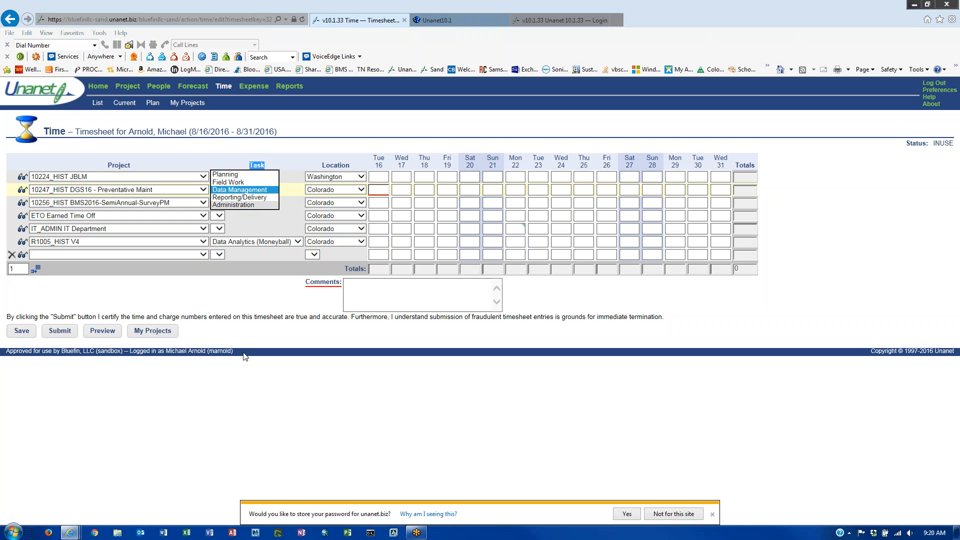
# - Set the 10247_HIST DGS16 row's task to Field Work and its location to Maryland
pyautogui.click(240, 183)
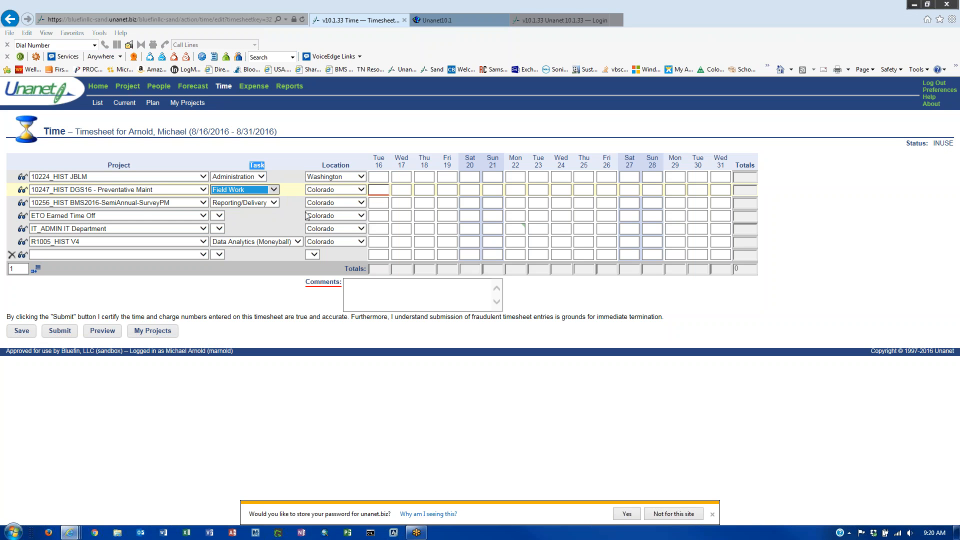
pyautogui.click(296, 226)
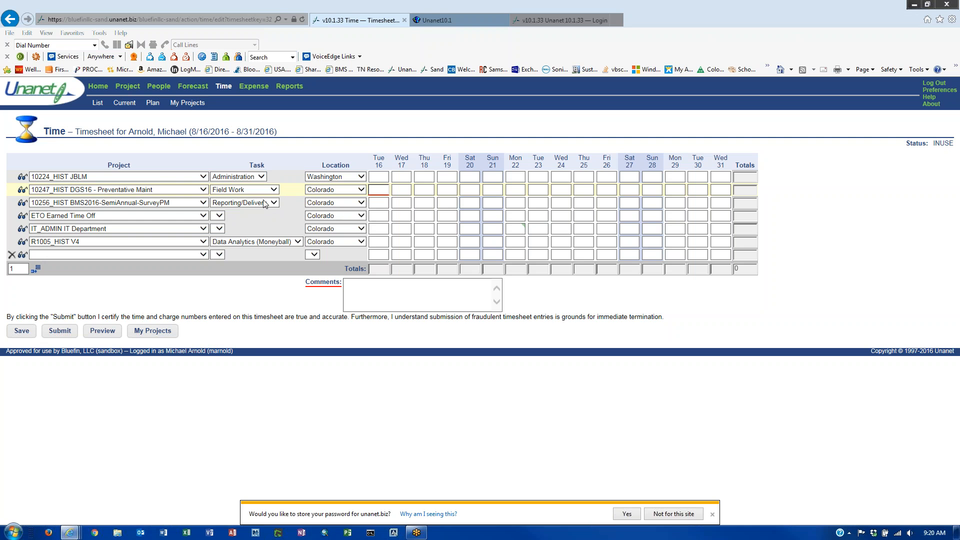
pyautogui.click(360, 190)
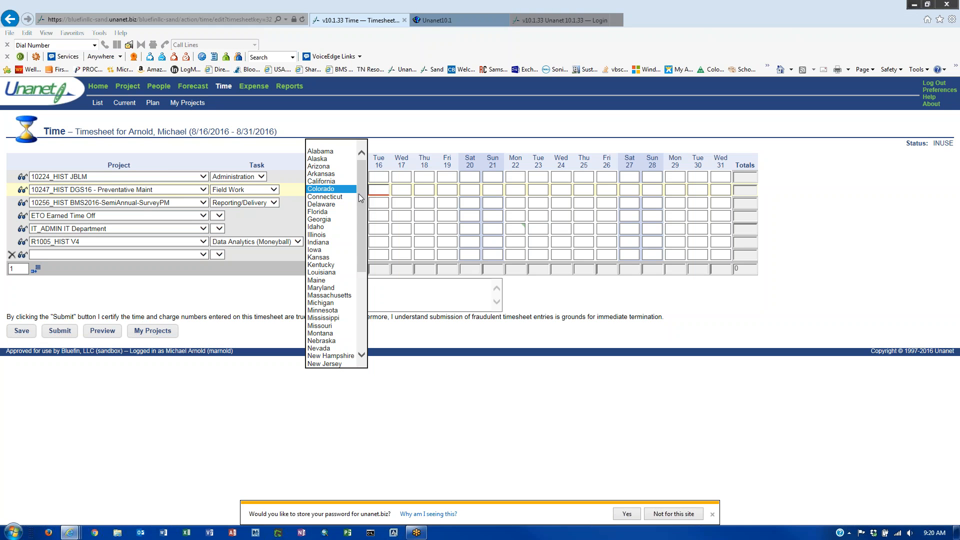
pyautogui.scroll(-7, 328, 260)
pyautogui.scroll(6, 328, 265)
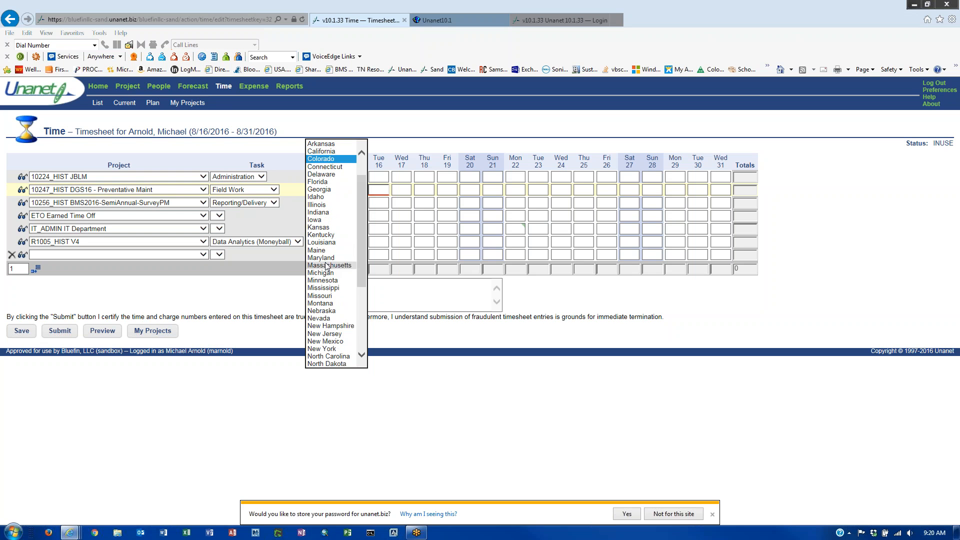
pyautogui.scroll(2, 328, 265)
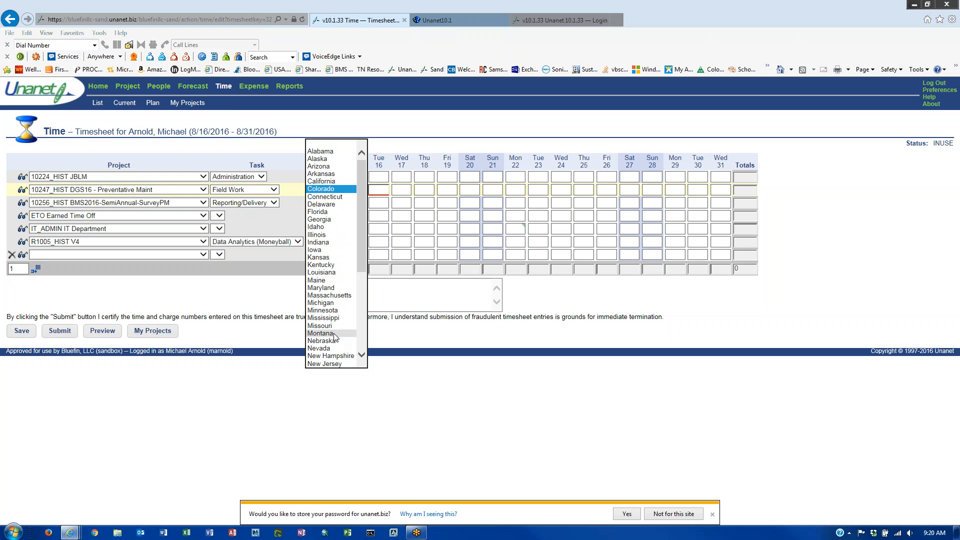
pyautogui.scroll(-3, 335, 338)
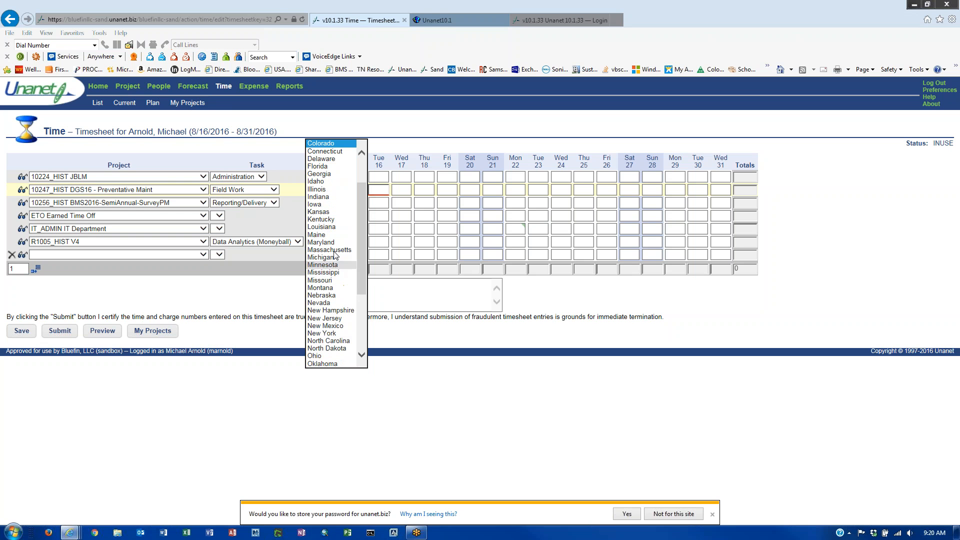
pyautogui.click(321, 220)
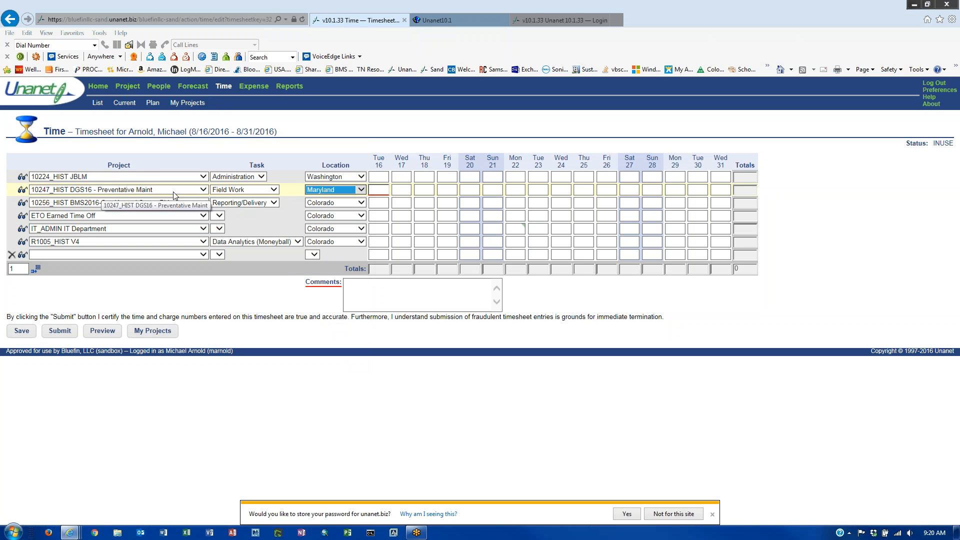
pyautogui.click(385, 191)
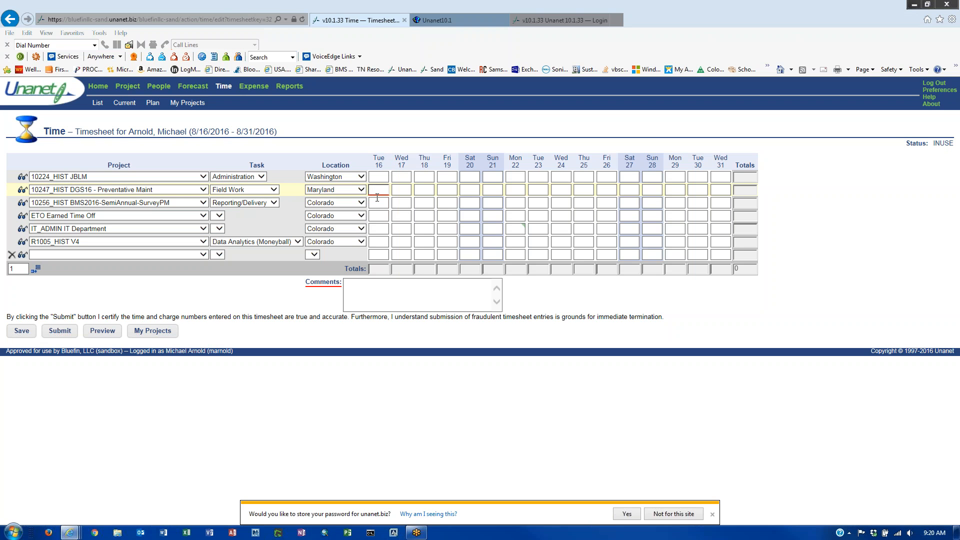
# - Enter 8 hours on Tue 16 in the DGS16 Field Work row and save the timesheet
pyautogui.press('Tab')
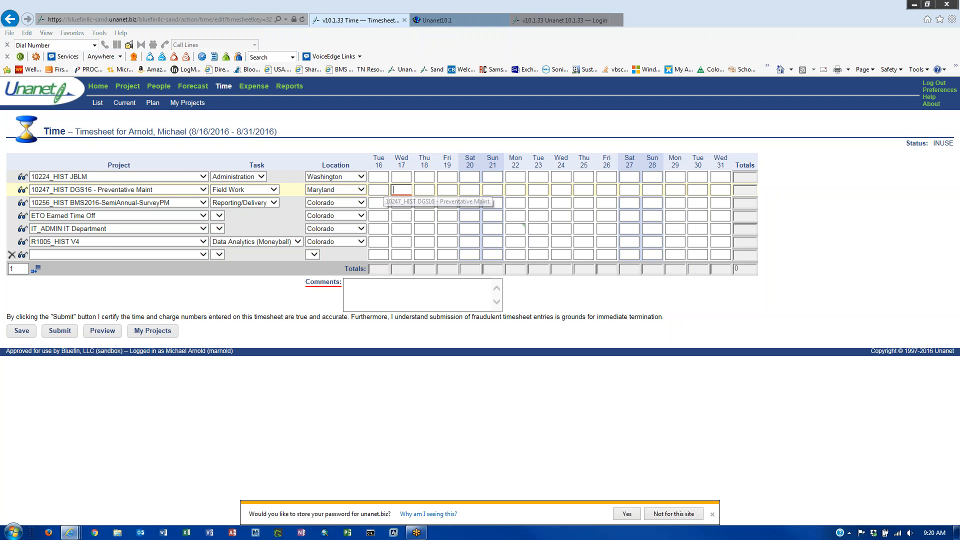
pyautogui.click(422, 190)
pyautogui.click(443, 190)
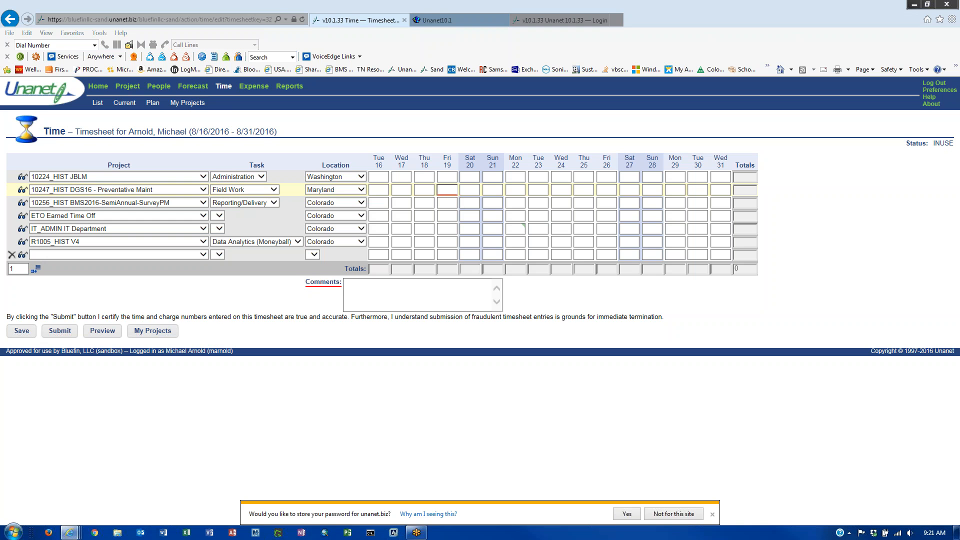
pyautogui.moveTo(306, 283); pyautogui.dragTo(347, 304)
pyautogui.click(380, 202)
pyautogui.click(379, 190)
pyautogui.write('8')
pyautogui.click(22, 332)
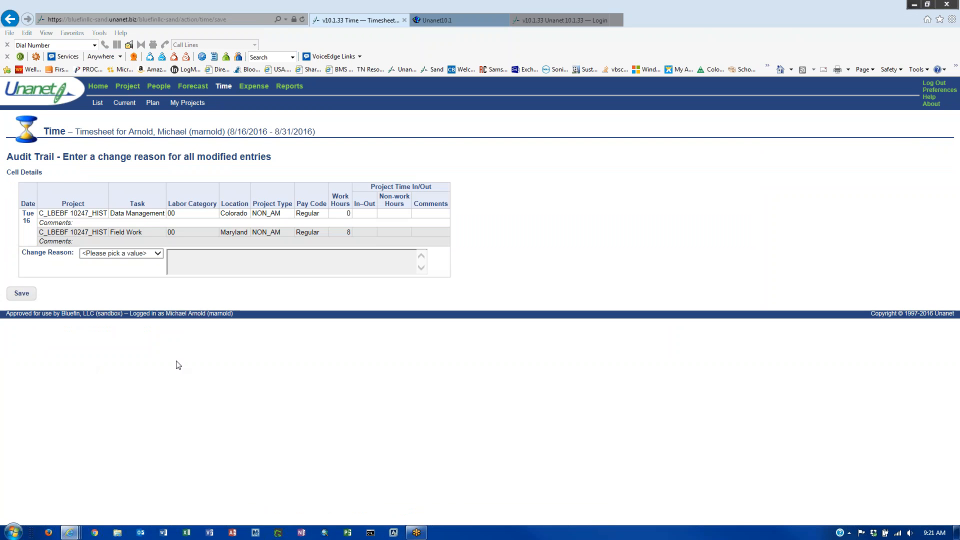
# - Save the change with reason Other and the explanation 'training'
pyautogui.click(158, 254)
pyautogui.click(129, 277)
pyautogui.click(240, 259)
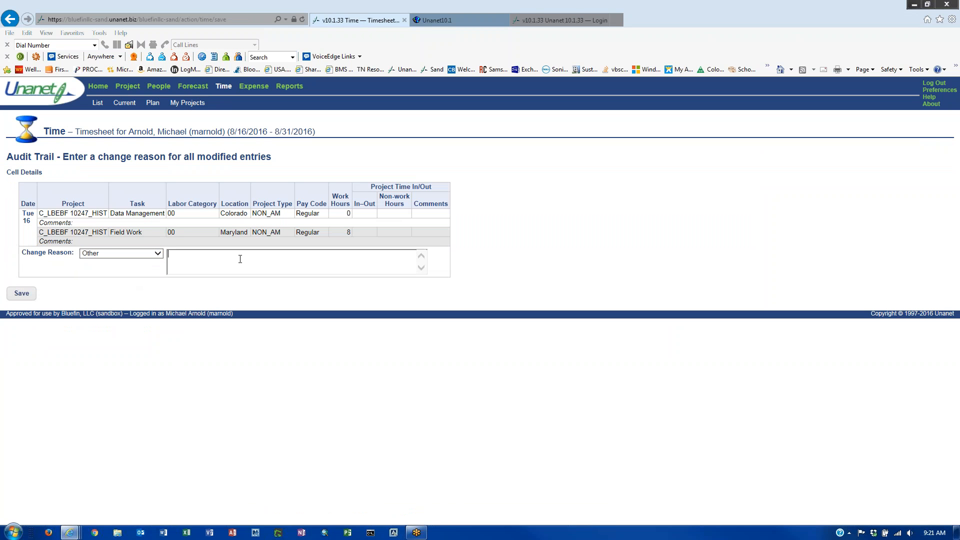
pyautogui.write('training')
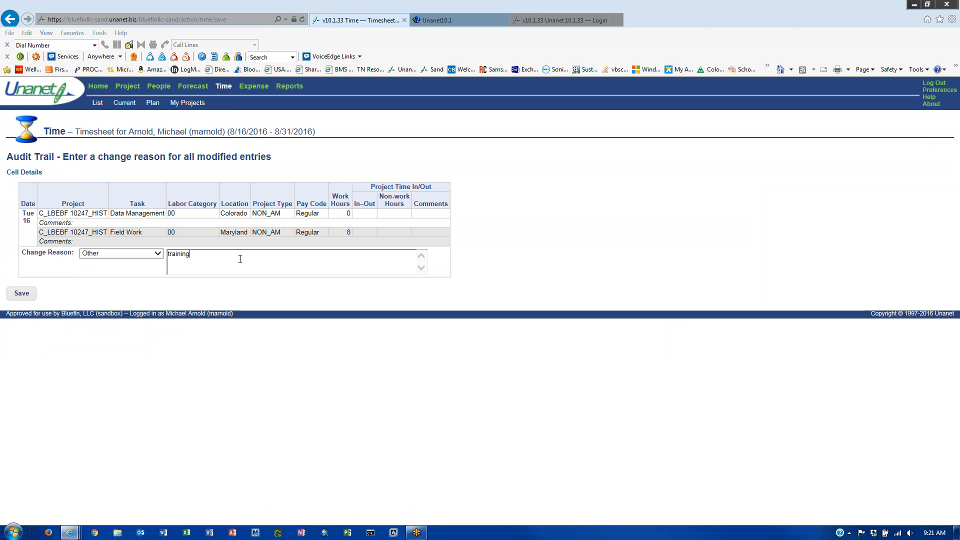
pyautogui.click(21, 294)
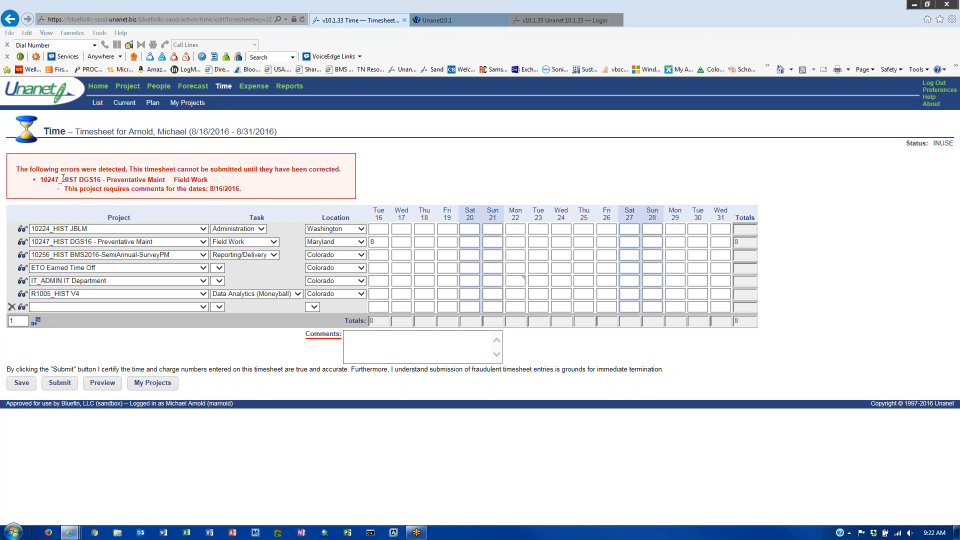
# - Add the comment 'Field work' to the Tue 16 DGS16 hours and save
pyautogui.moveTo(39, 180); pyautogui.dragTo(210, 180)
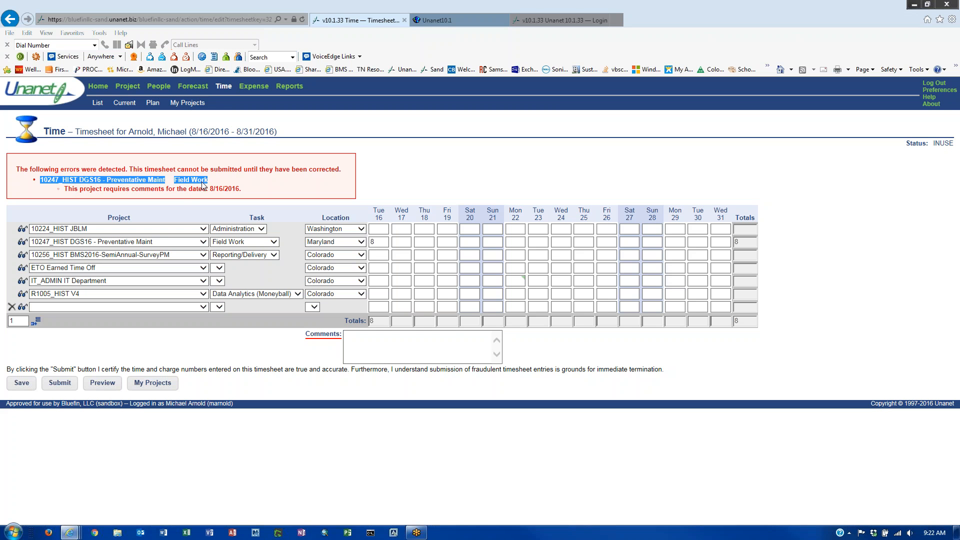
pyautogui.moveTo(208, 189); pyautogui.dragTo(247, 192)
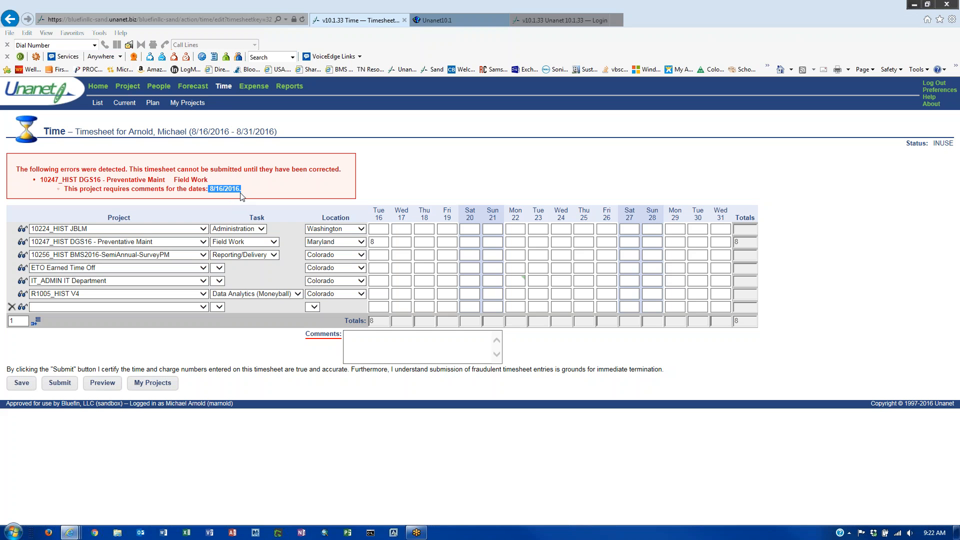
pyautogui.click(381, 242)
pyautogui.click(388, 350)
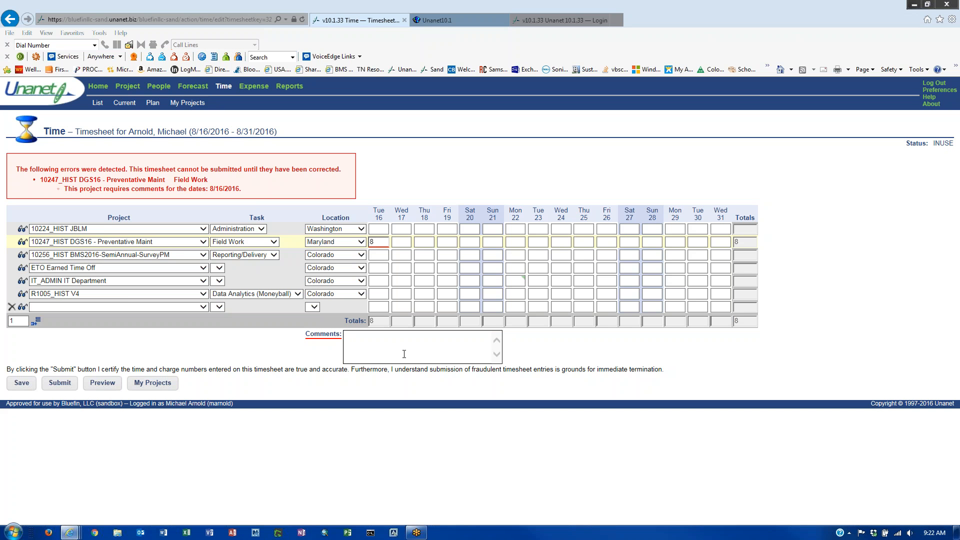
pyautogui.write('Field work')
pyautogui.click(22, 383)
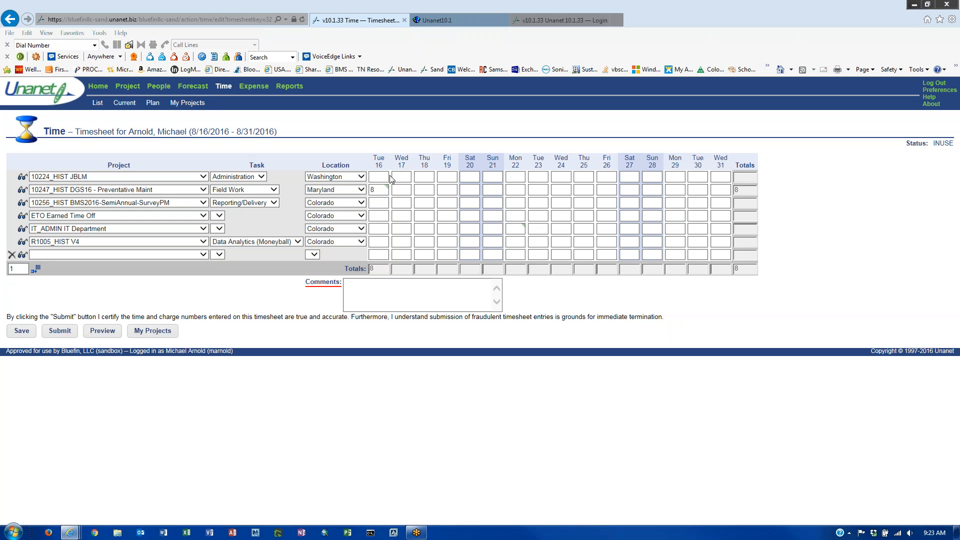
# - Log 8 hours on Wed 17 for 10224_HIST JBLM Administration with comment 'admin', and save
pyautogui.click(409, 176)
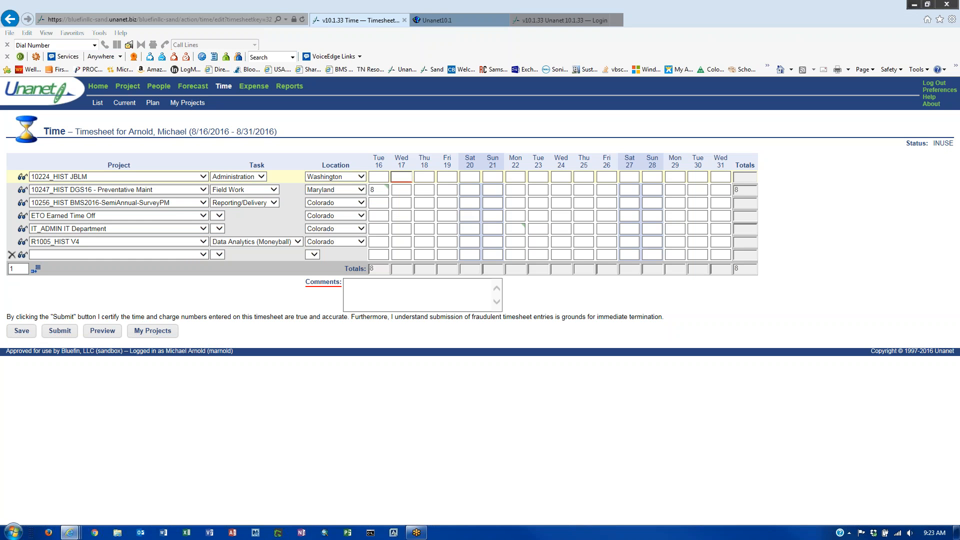
pyautogui.write('8')
pyautogui.click(374, 301)
pyautogui.write('admin')
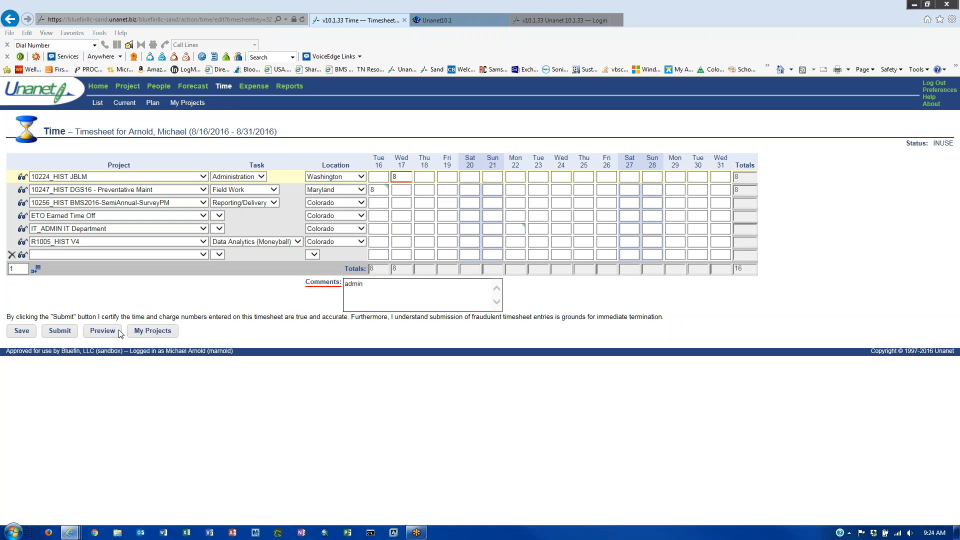
pyautogui.click(25, 332)
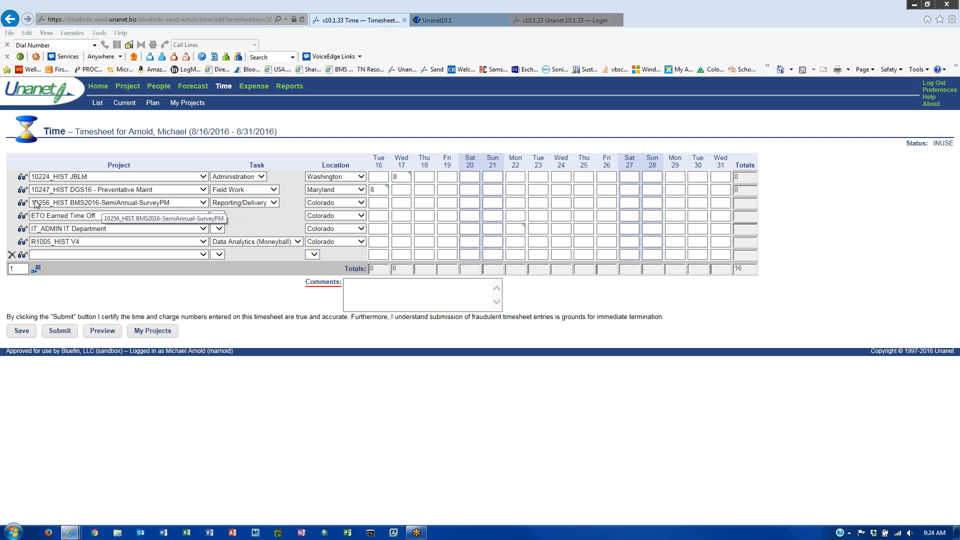
# - Assign project 10247_HIST DGS16 - Preventative Maint to the blank row
pyautogui.click(203, 255)
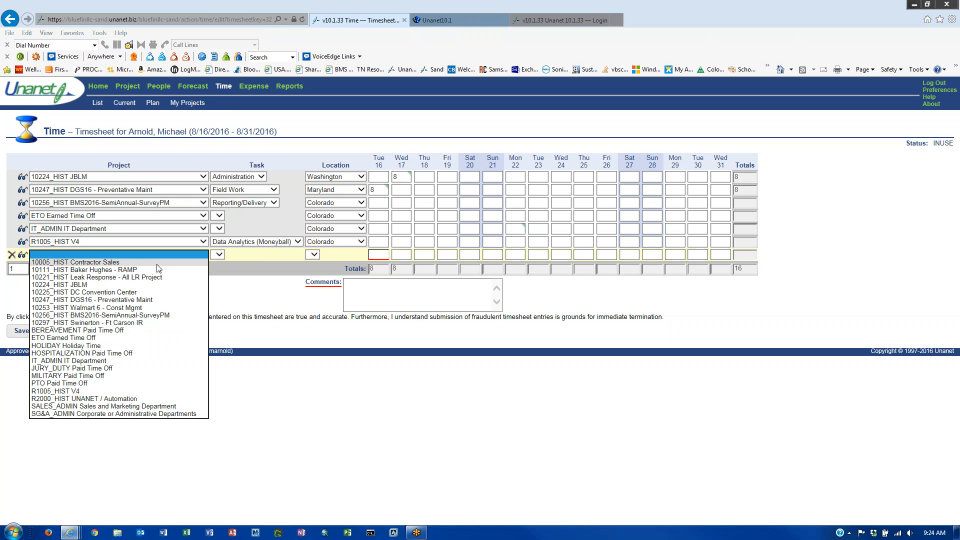
pyautogui.click(150, 285)
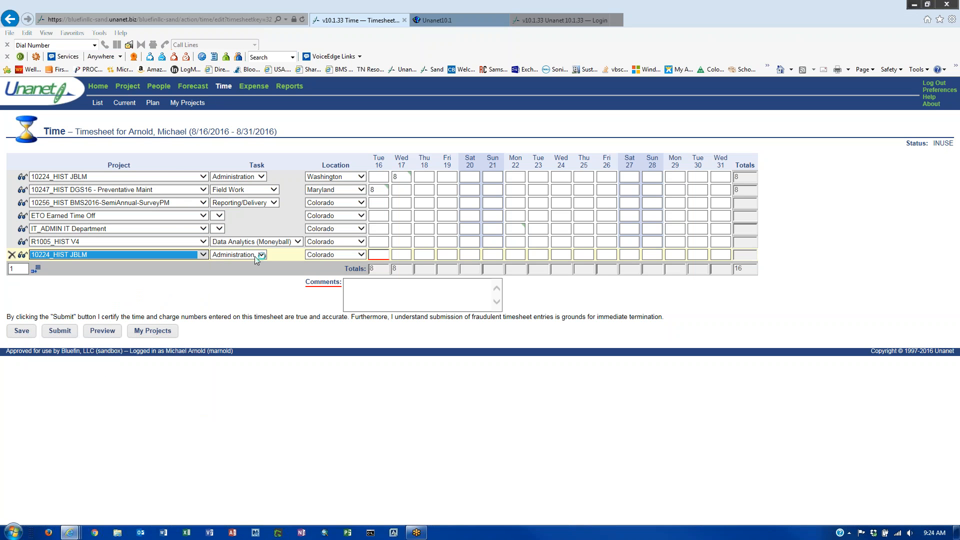
pyautogui.click(261, 257)
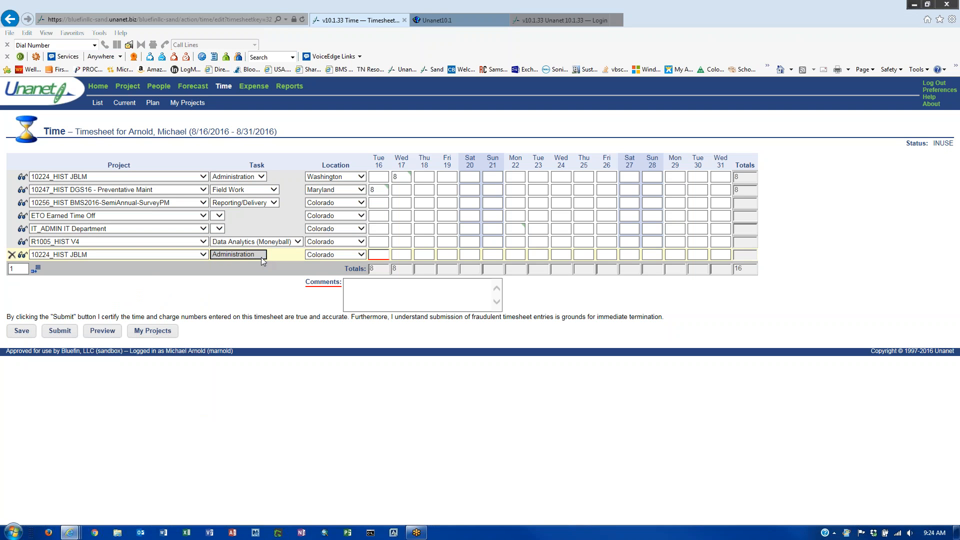
pyautogui.click(260, 256)
pyautogui.click(258, 280)
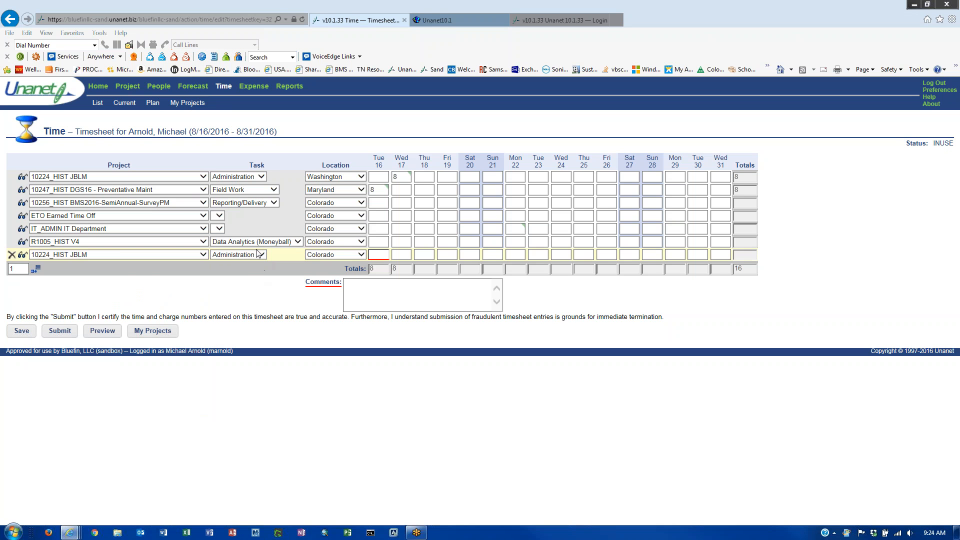
pyautogui.click(274, 190)
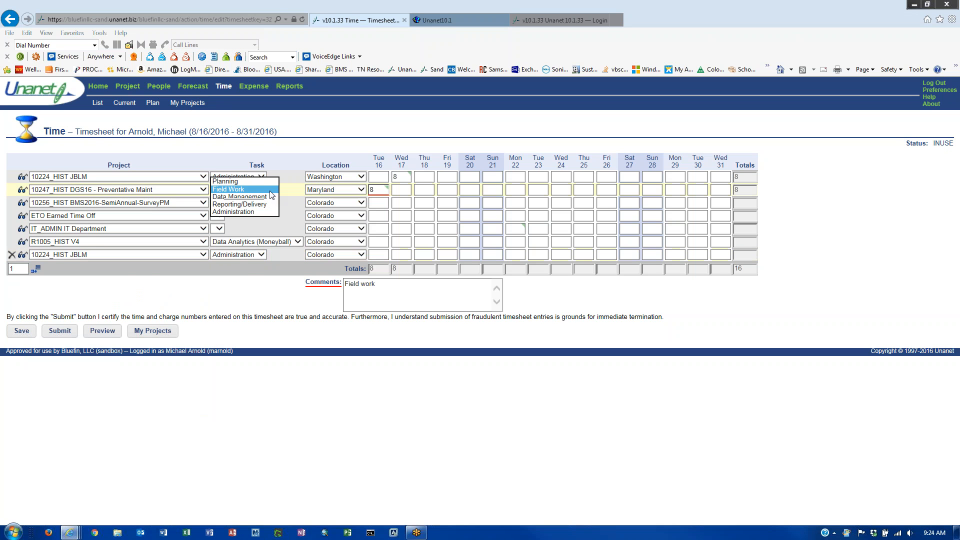
pyautogui.click(148, 254)
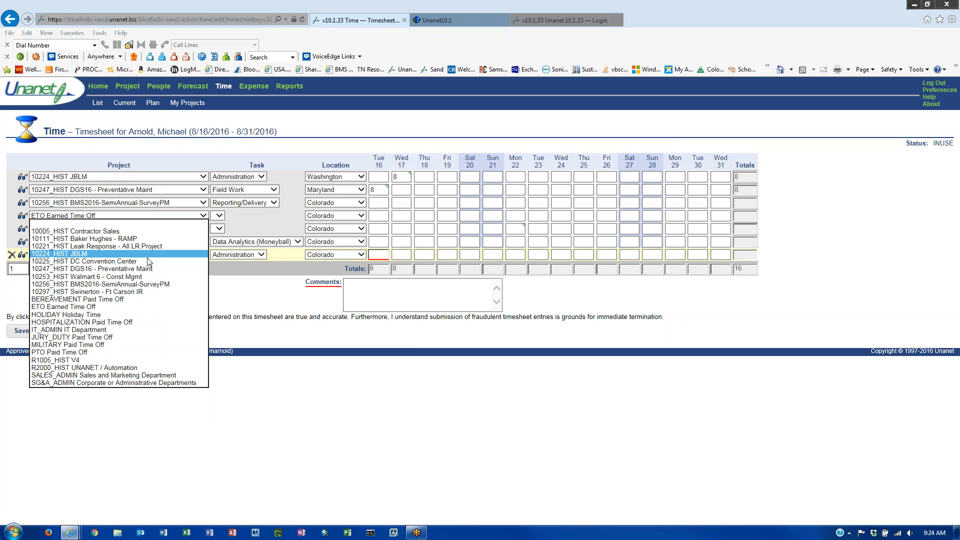
pyautogui.click(148, 269)
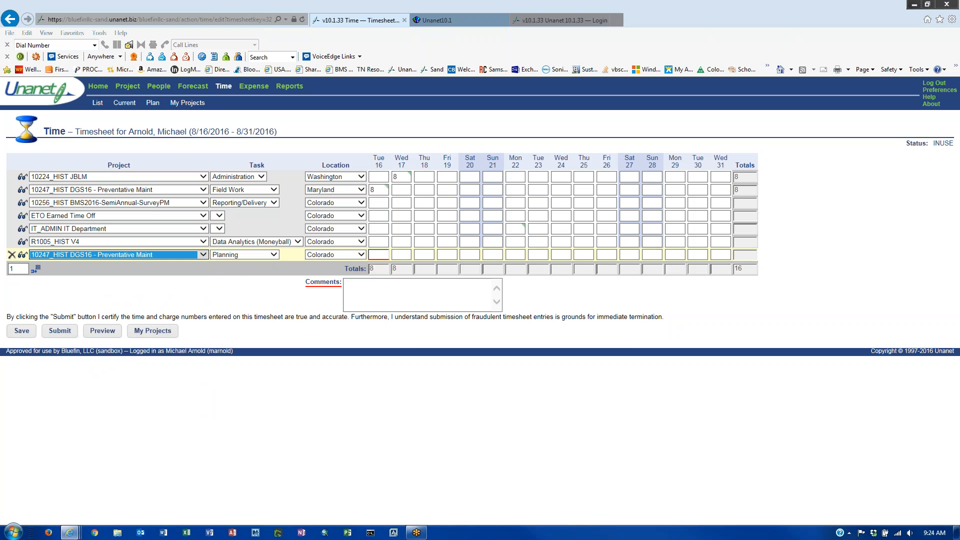
# - Give the new row task Reporting/Delivery and 8 hours on Thu 18, commented 'reporting'
pyautogui.click(268, 256)
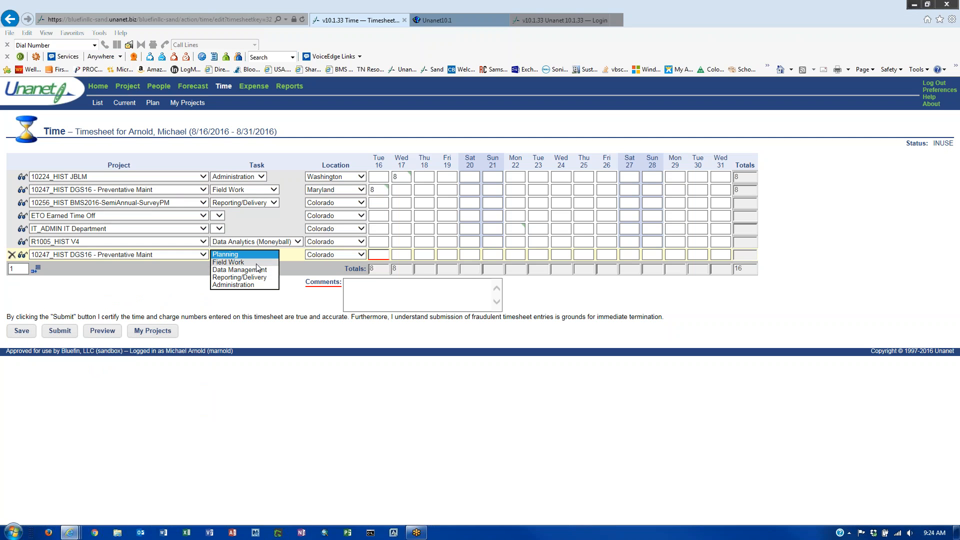
pyautogui.click(257, 277)
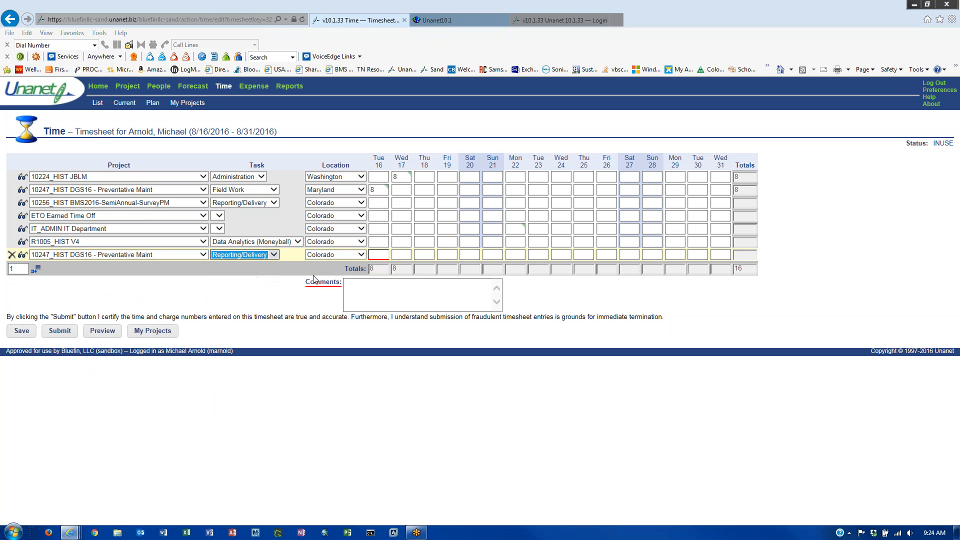
pyautogui.click(424, 256)
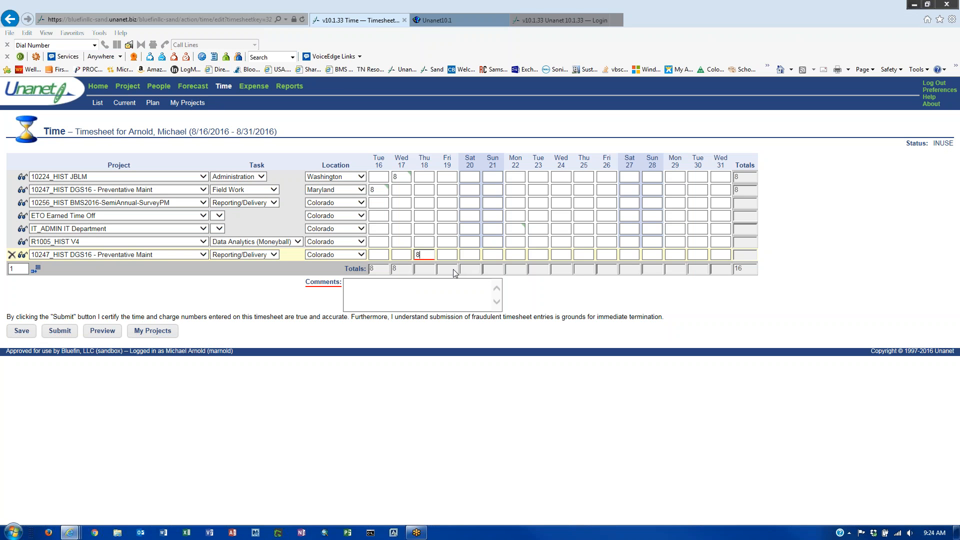
pyautogui.click(428, 286)
pyautogui.write('reporting')
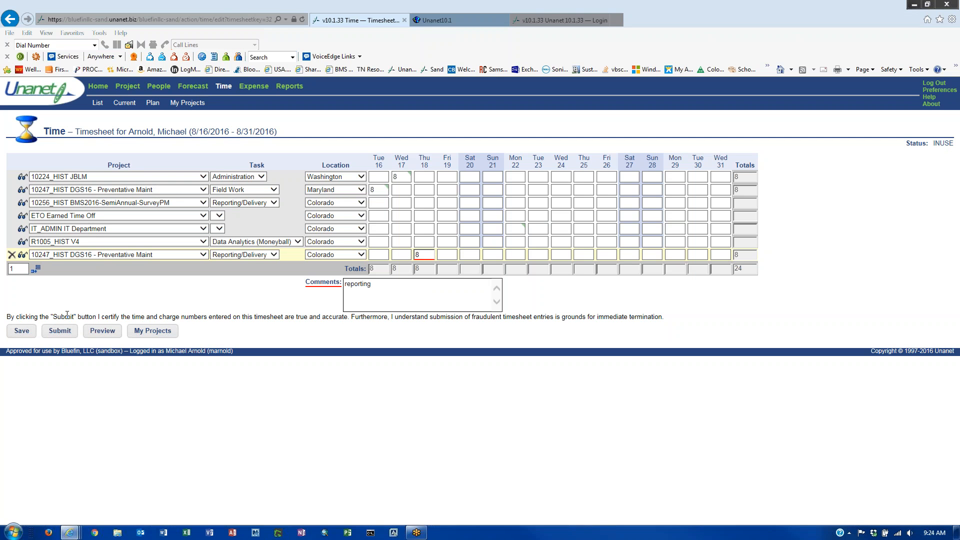
# - Save the timesheet and review the rows, ending on the new row's Thu 18 entry
pyautogui.click(21, 332)
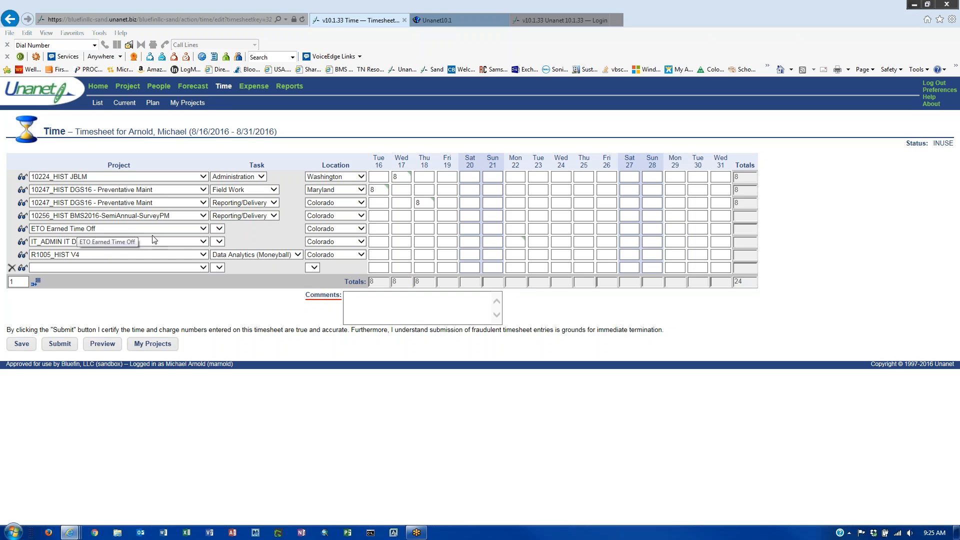
pyautogui.click(222, 231)
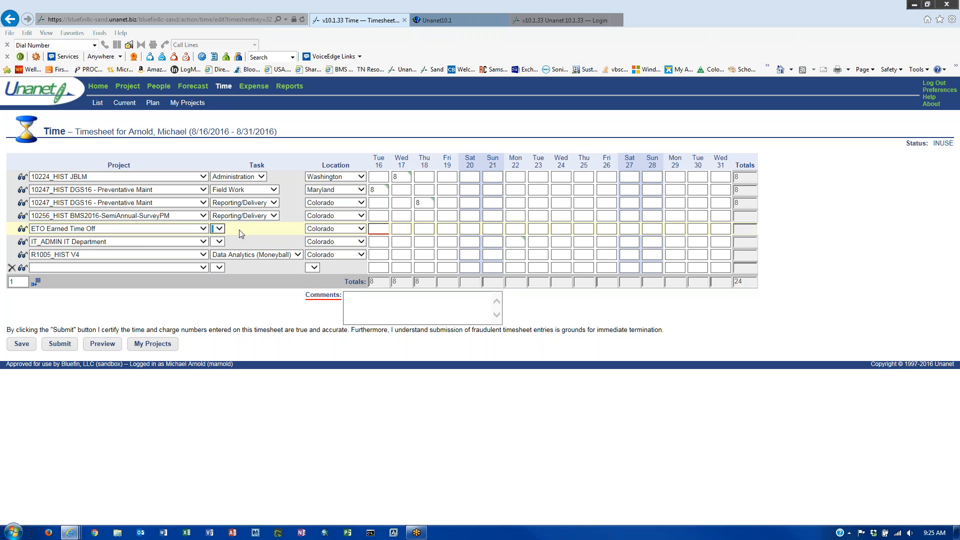
pyautogui.click(221, 245)
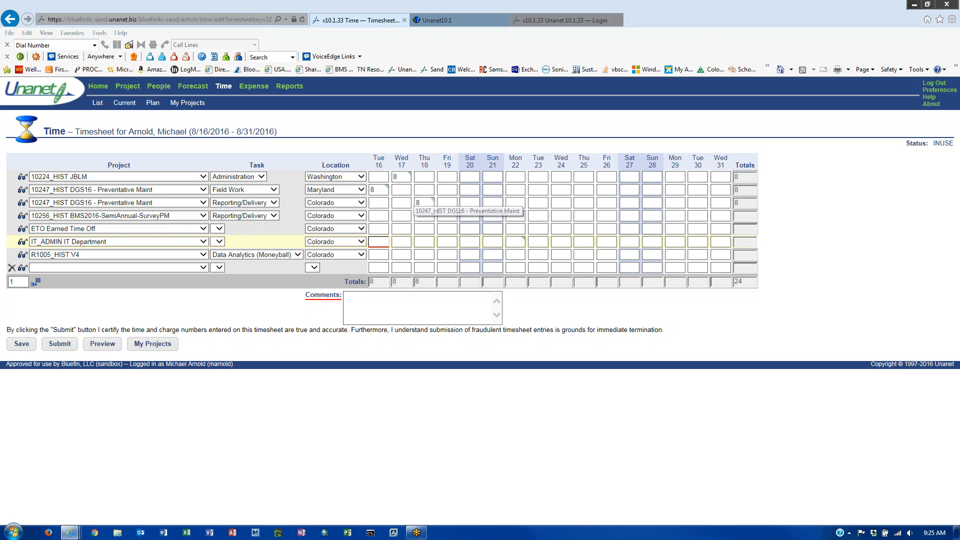
pyautogui.click(422, 202)
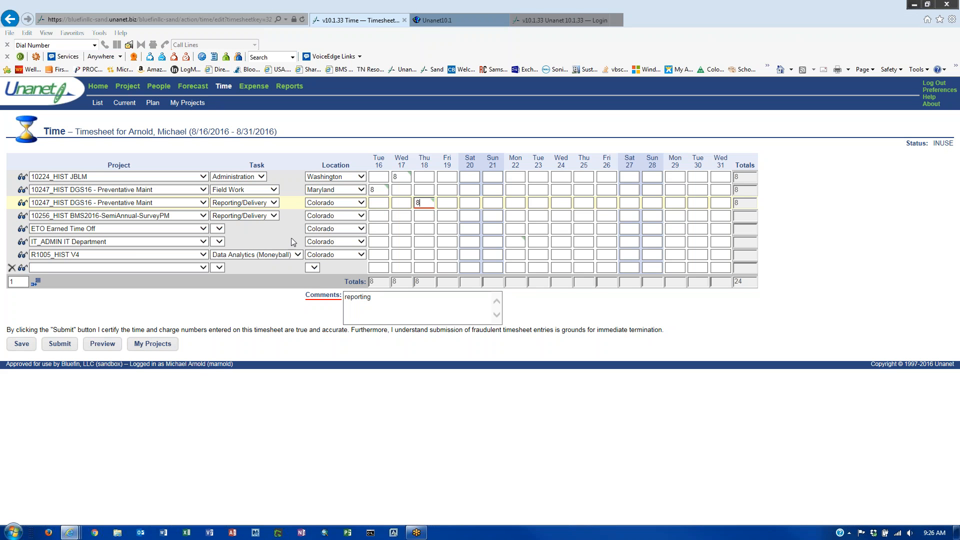
# - Change the Thu 18 DGS16 row's task from Reporting/Delivery to Data Management and save
pyautogui.click(275, 203)
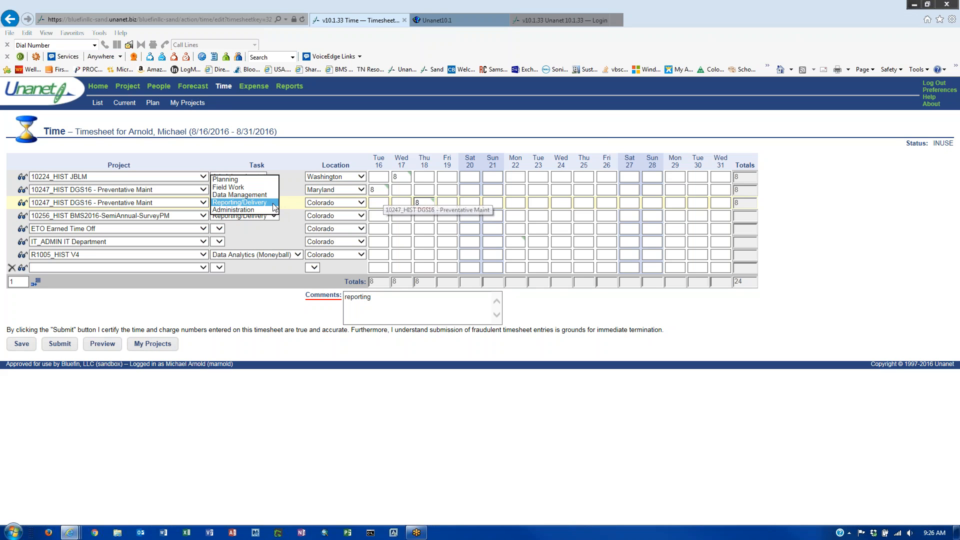
pyautogui.click(239, 195)
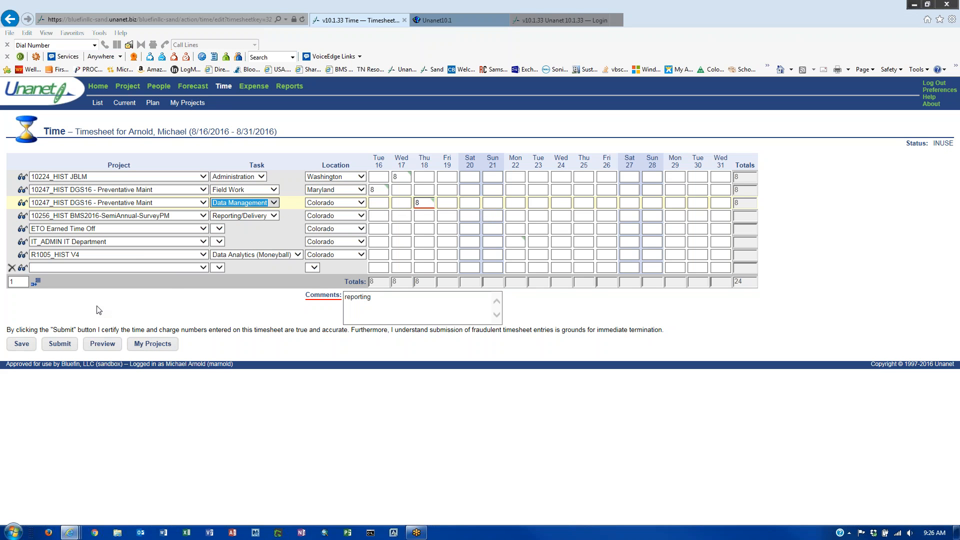
pyautogui.click(20, 344)
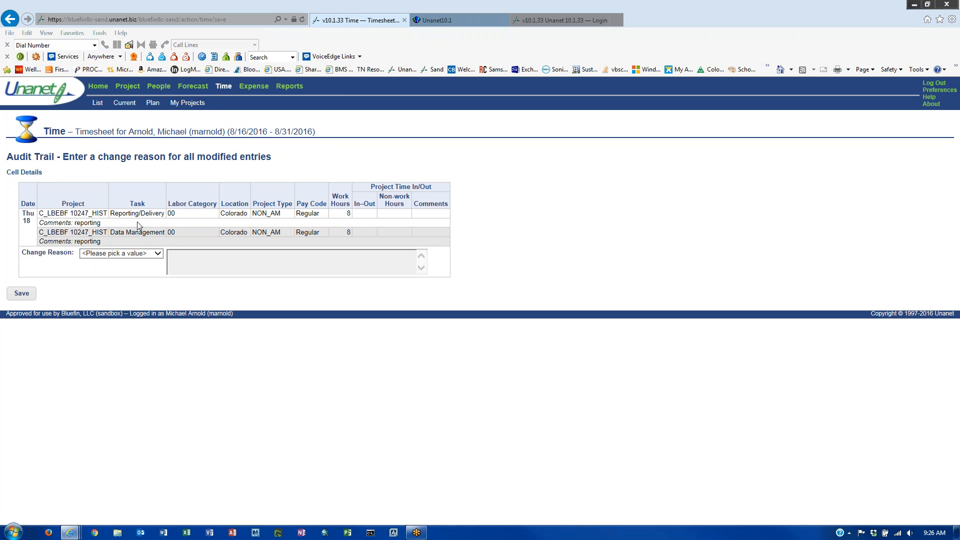
# - Save the task change with change reason Other and the explanation 'training'
pyautogui.click(157, 255)
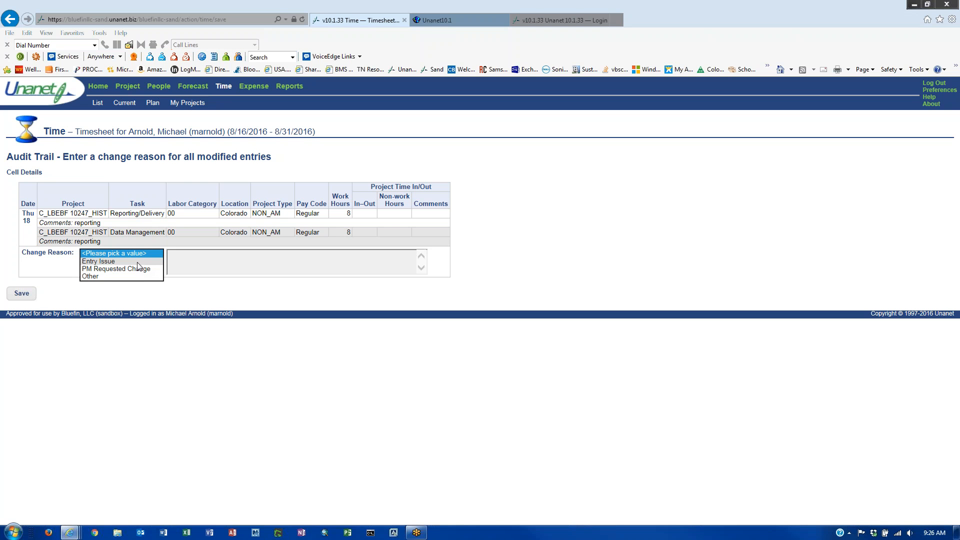
pyautogui.click(138, 261)
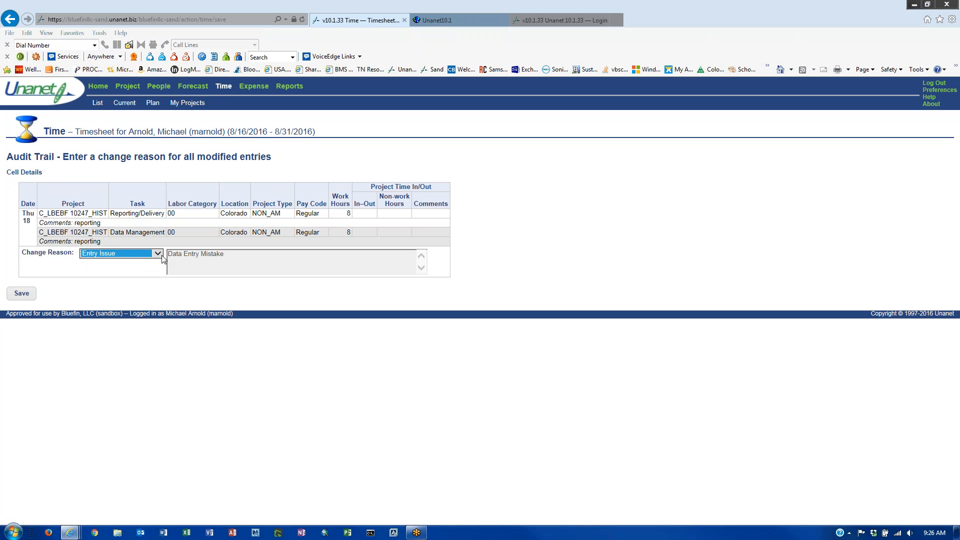
pyautogui.click(159, 254)
pyautogui.click(148, 263)
pyautogui.click(159, 254)
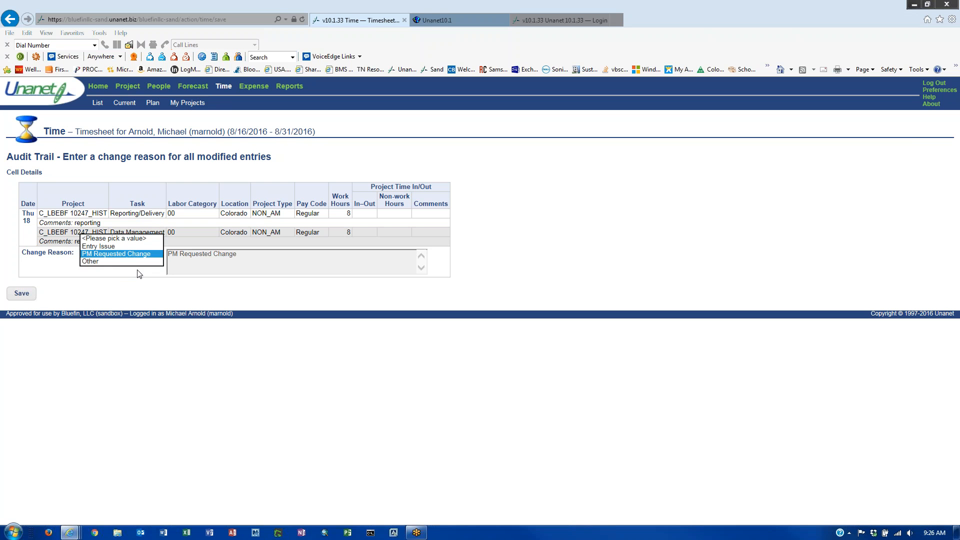
pyautogui.click(123, 271)
pyautogui.click(234, 258)
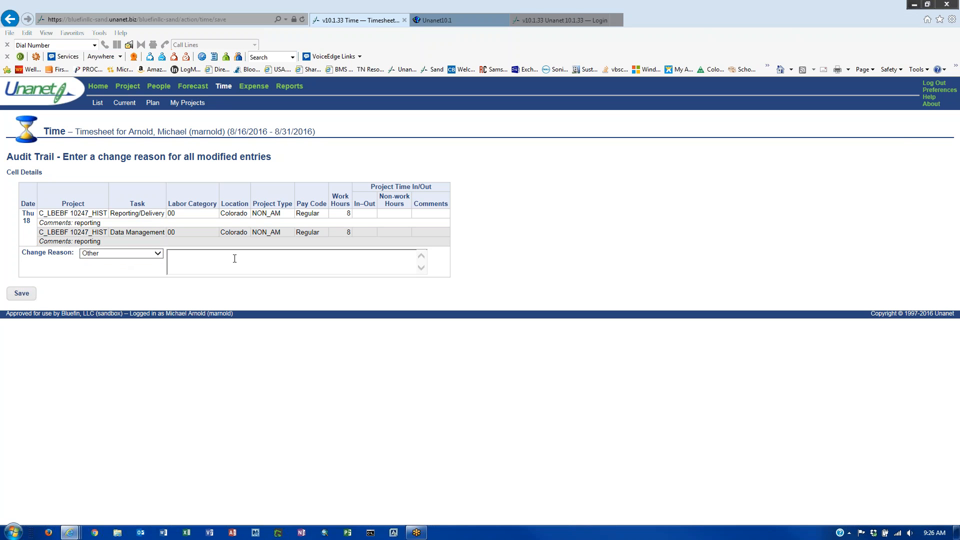
pyautogui.write('training')
pyautogui.click(28, 295)
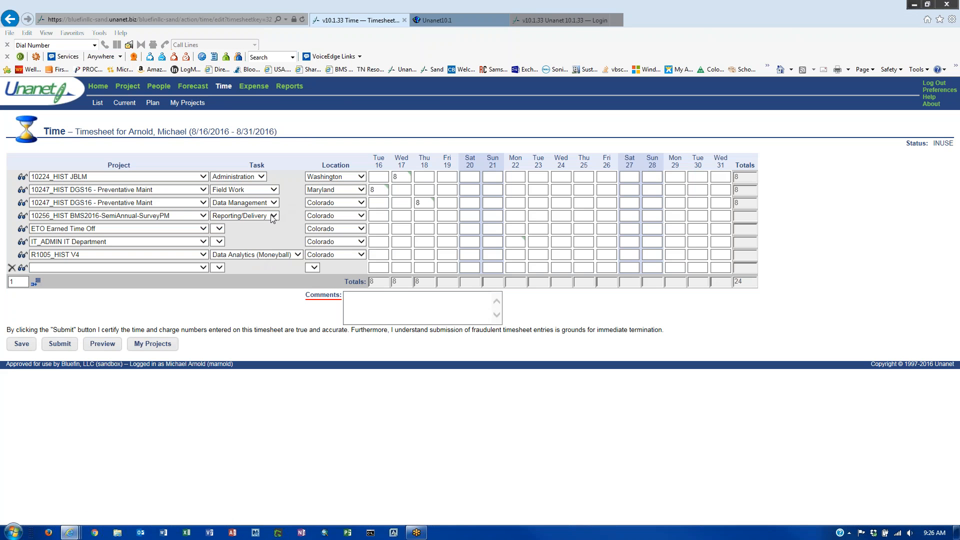
# - Keep Reporting/Delivery on the BMS2016 row, enter 8 hours Fri 19 with comment 'PM', and save
pyautogui.click(274, 217)
pyautogui.click(273, 216)
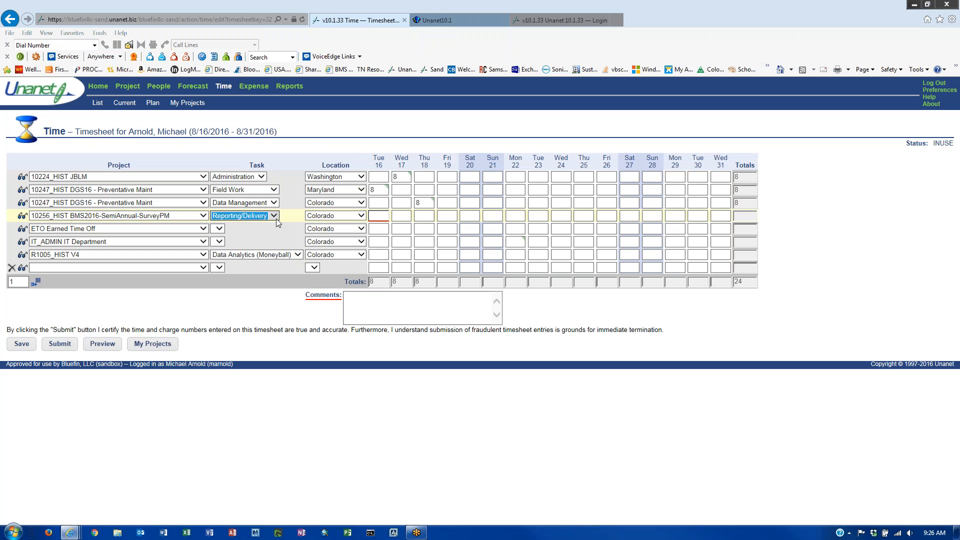
pyautogui.click(275, 215)
pyautogui.click(449, 217)
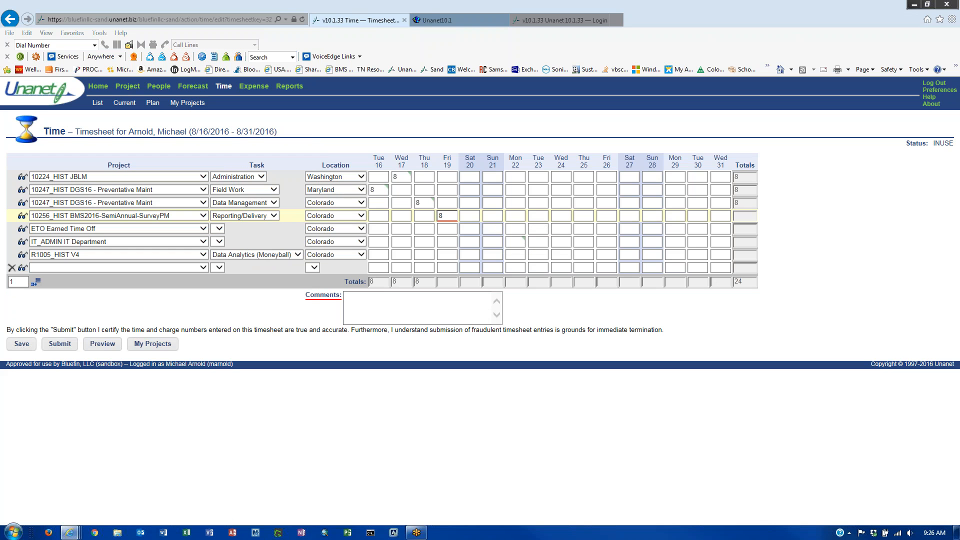
pyautogui.click(427, 306)
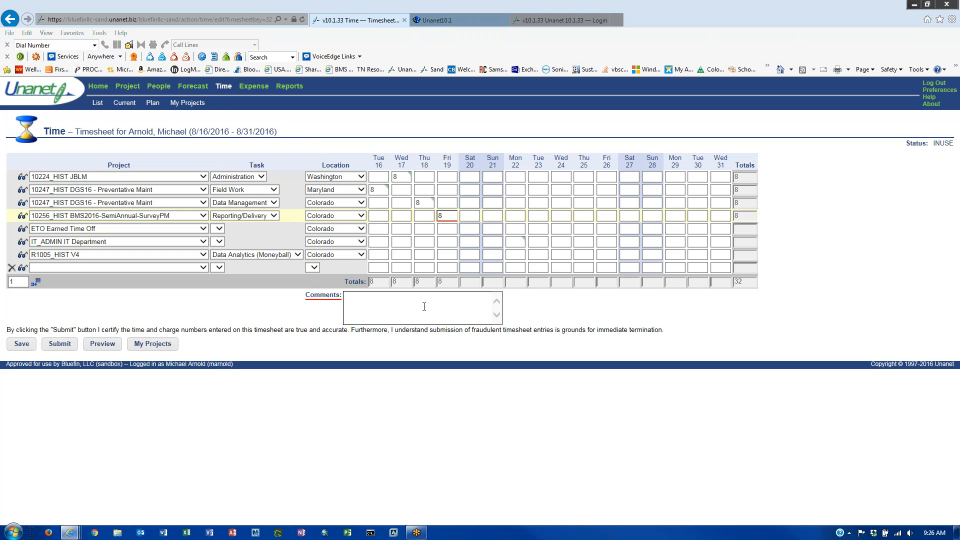
pyautogui.write('PM')
pyautogui.click(21, 344)
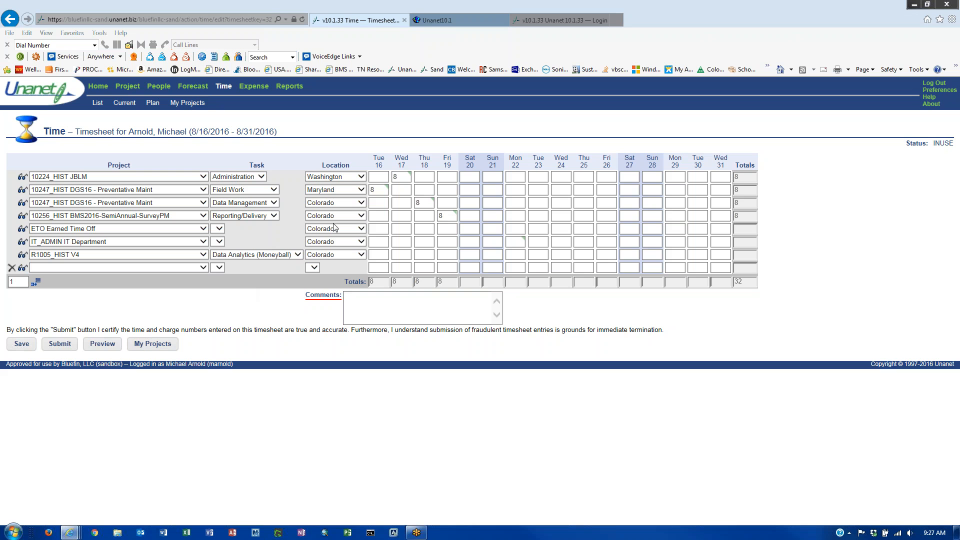
# - Reduce the BMS2016 Fri 19 hours to 6
pyautogui.click(451, 215)
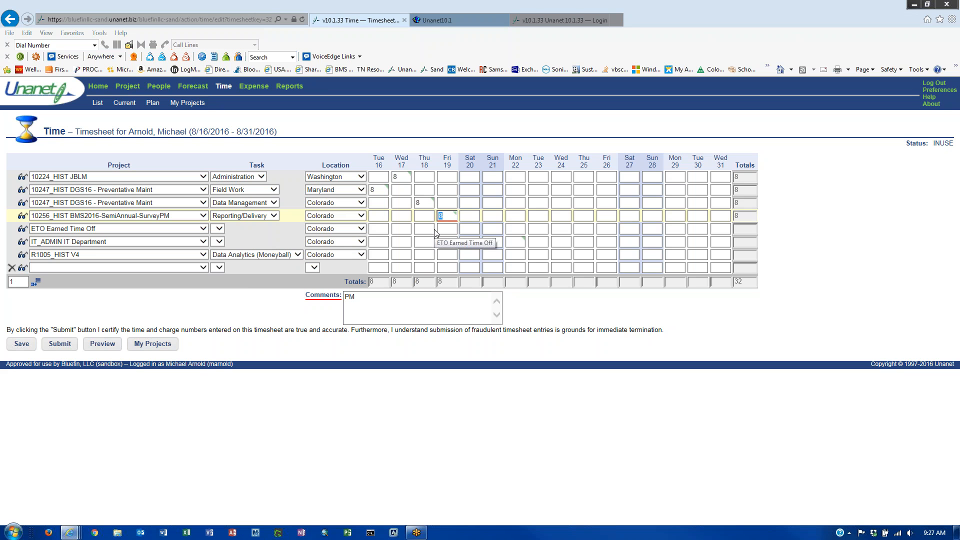
pyautogui.write('6')
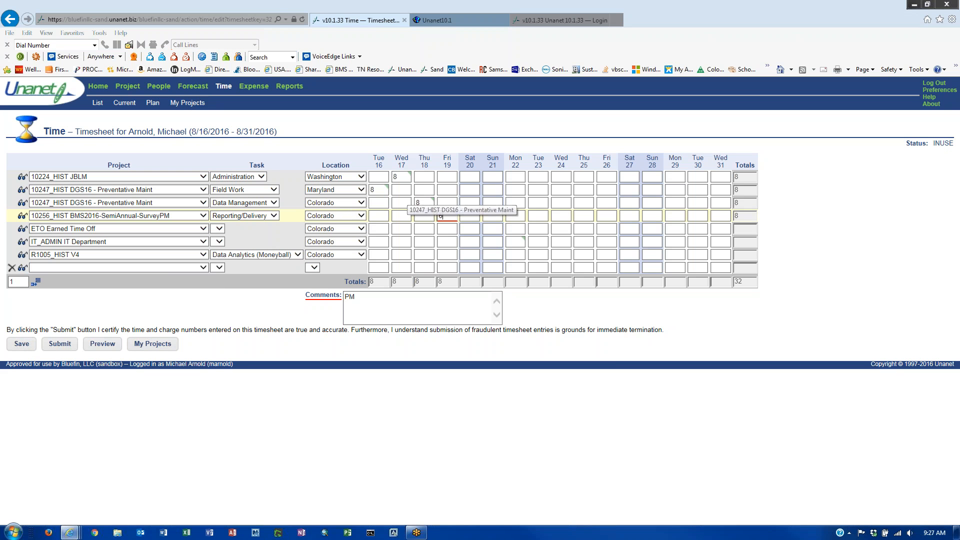
pyautogui.click(408, 306)
# - Set the 10247 rows to Reporting/Delivery and Data Management, make Wed 17 JBLM 5 hours, and save
pyautogui.click(424, 203)
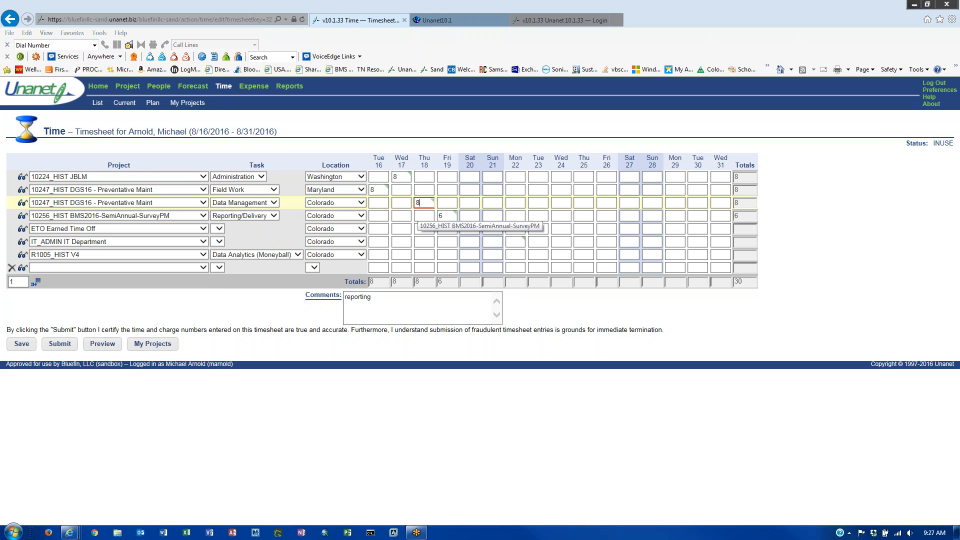
pyautogui.click(275, 205)
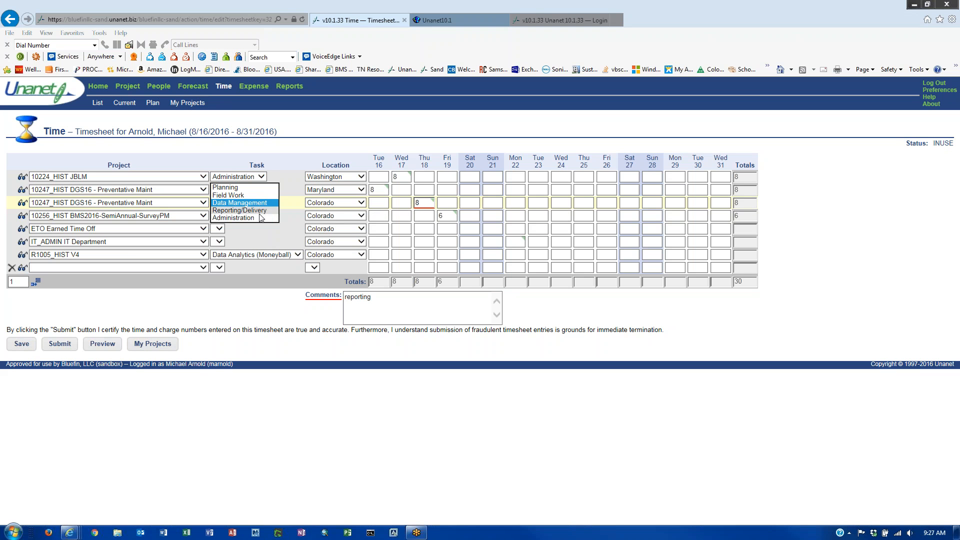
pyautogui.click(256, 217)
pyautogui.click(274, 203)
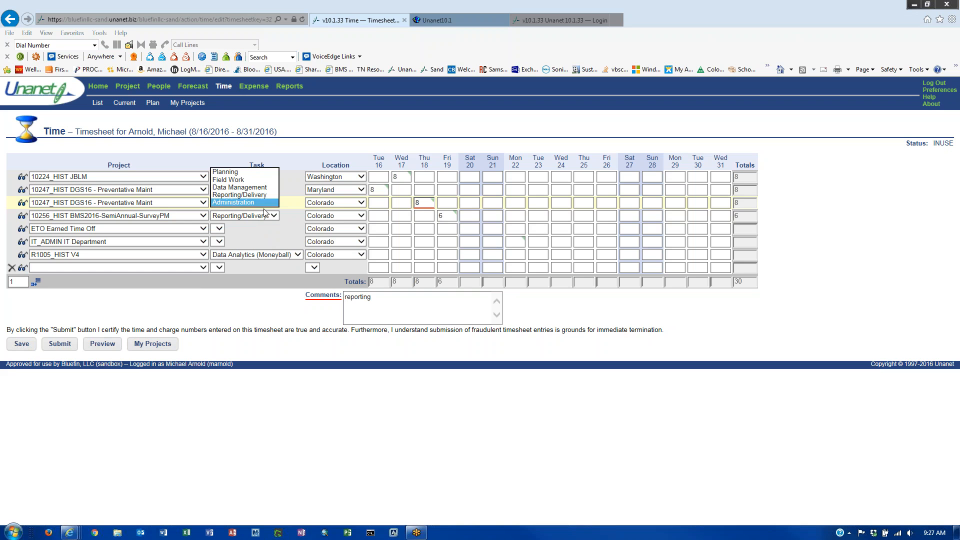
pyautogui.click(250, 199)
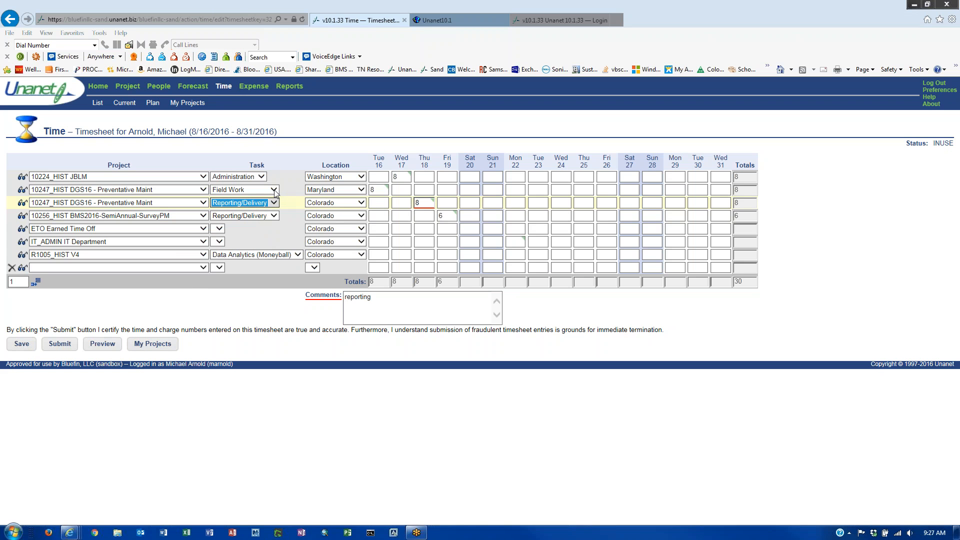
pyautogui.click(274, 189)
pyautogui.click(253, 197)
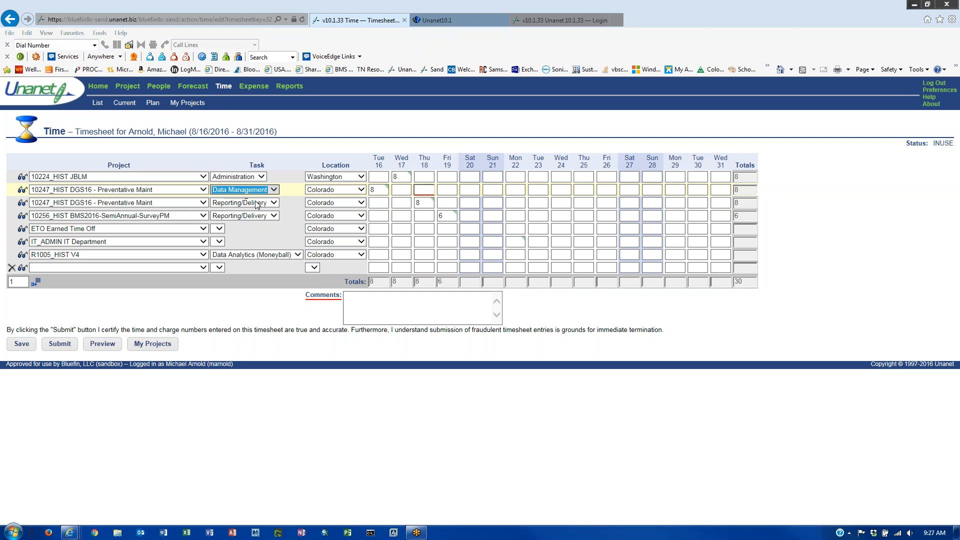
pyautogui.click(394, 176)
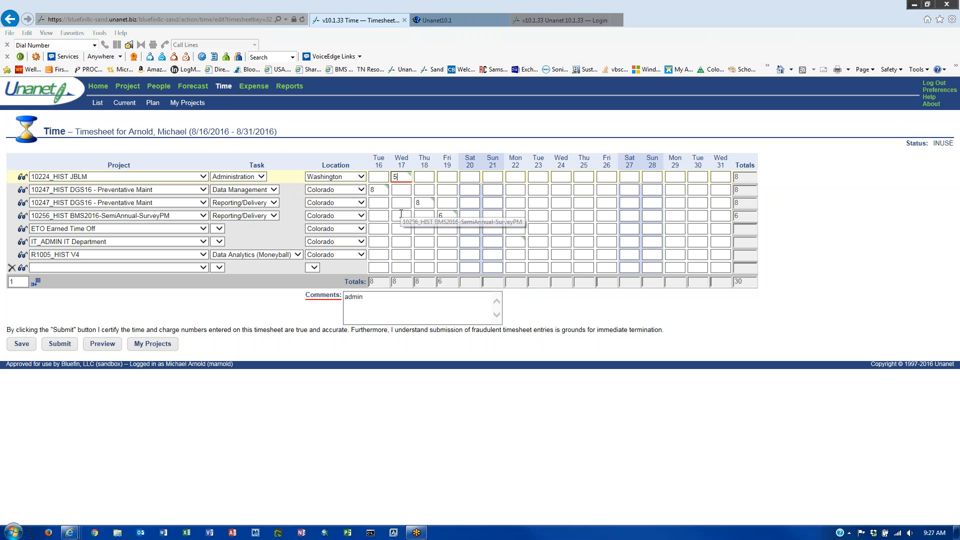
pyautogui.click(25, 347)
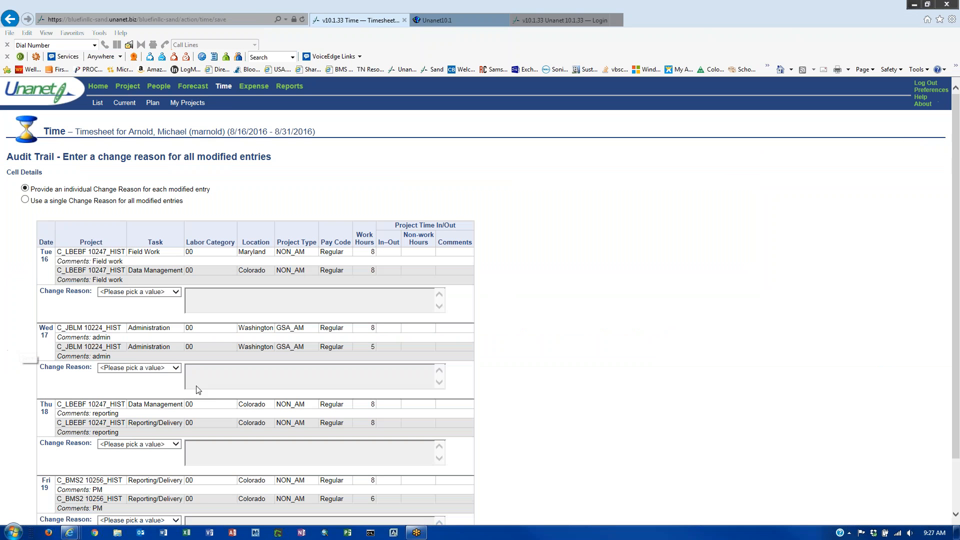
# - Apply one shared change reason, Entry Issue, to all modified entries and save
pyautogui.scroll(-1, 308, 336)
pyautogui.scroll(-1, 308, 334)
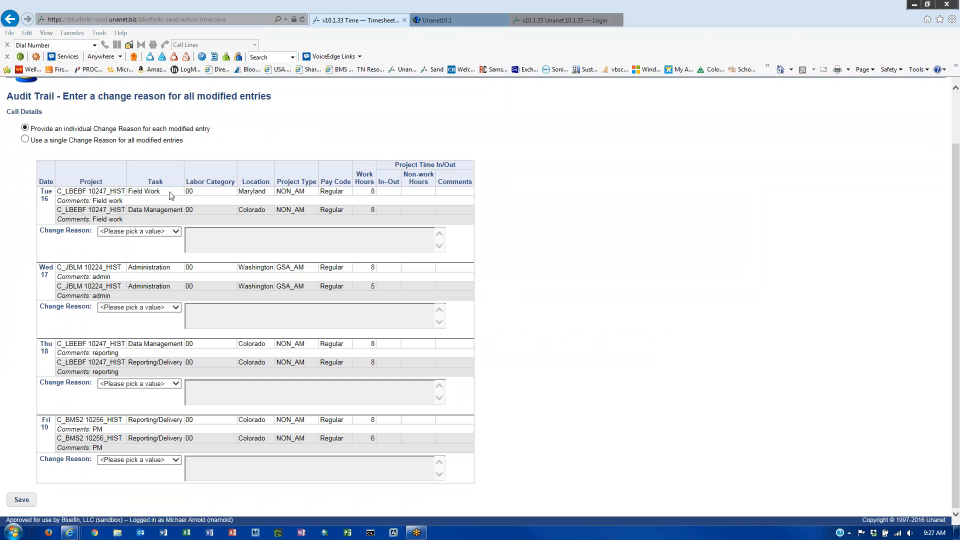
pyautogui.click(177, 233)
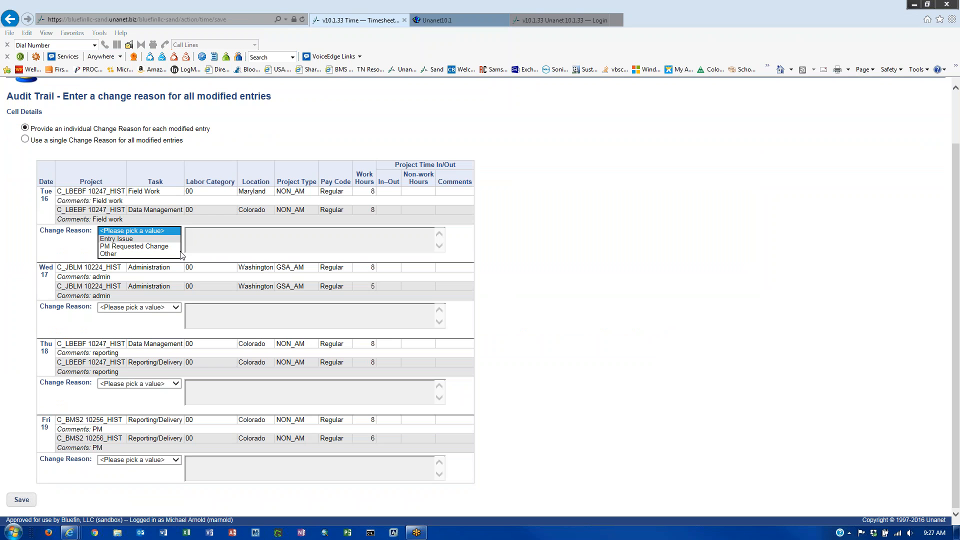
pyautogui.click(170, 307)
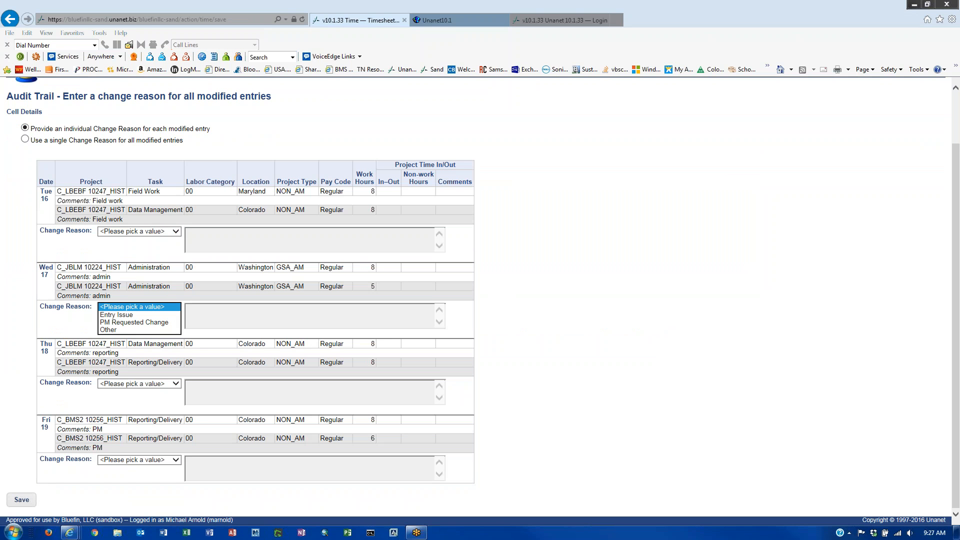
pyautogui.click(158, 385)
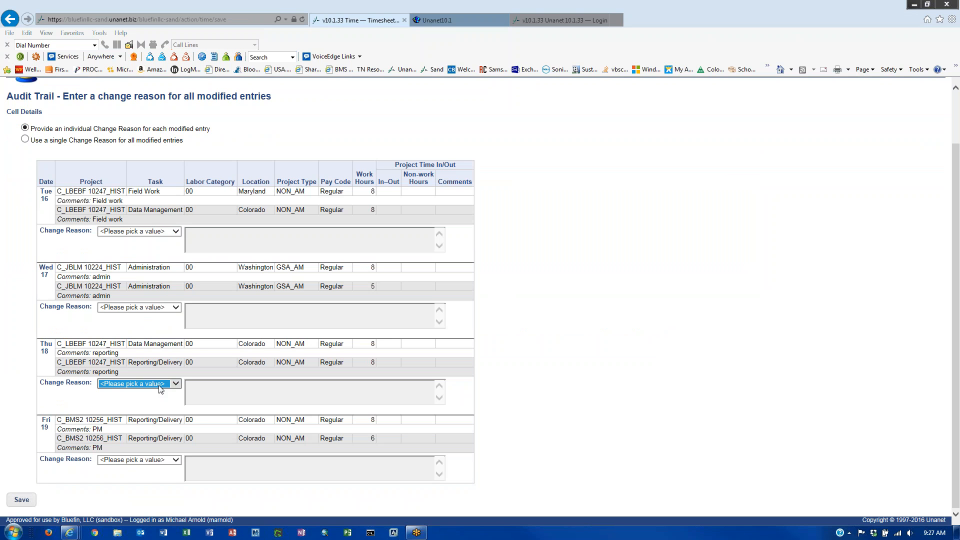
pyautogui.click(197, 163)
pyautogui.click(25, 139)
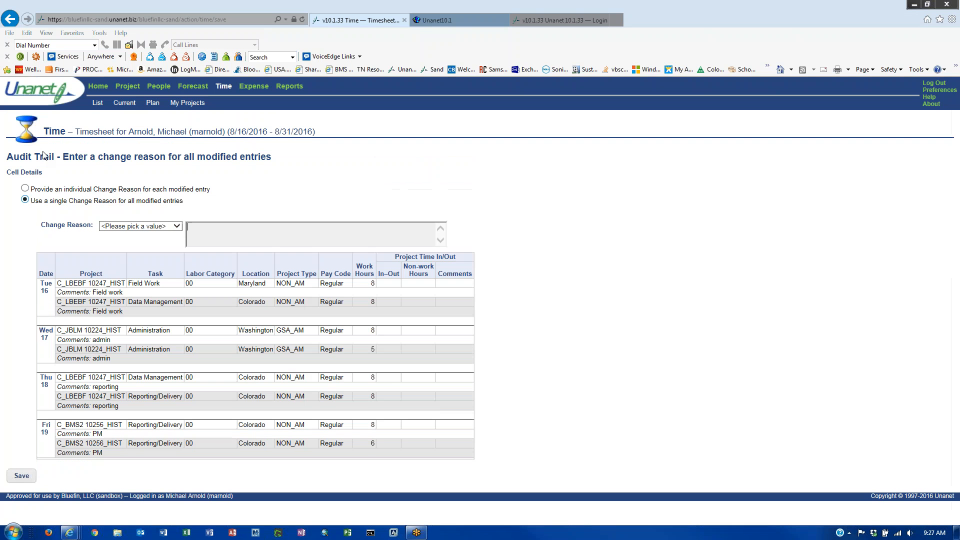
pyautogui.click(177, 226)
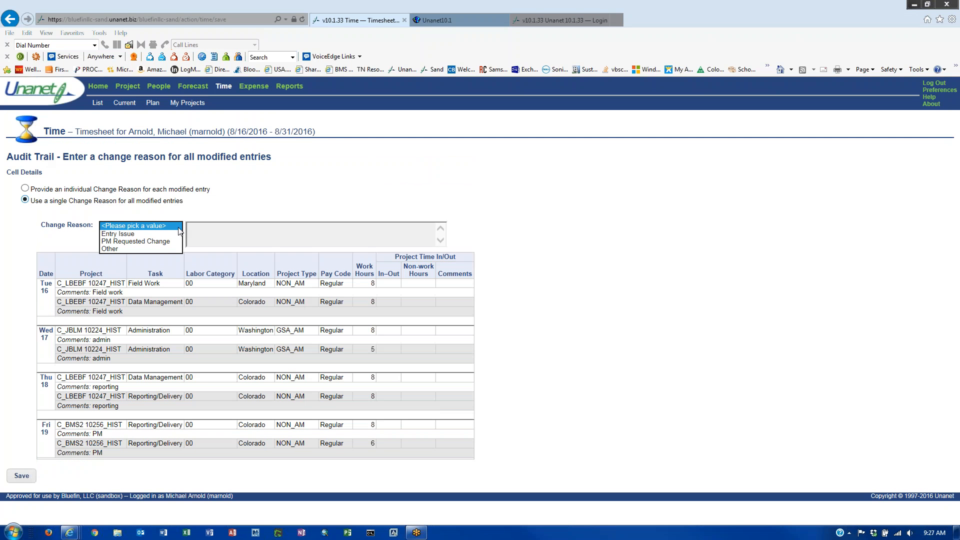
pyautogui.click(152, 234)
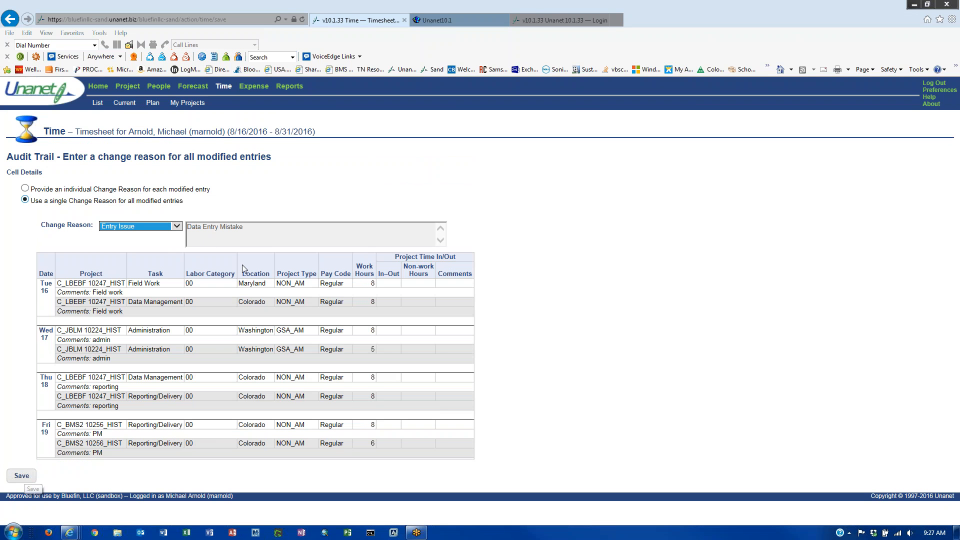
pyautogui.click(22, 476)
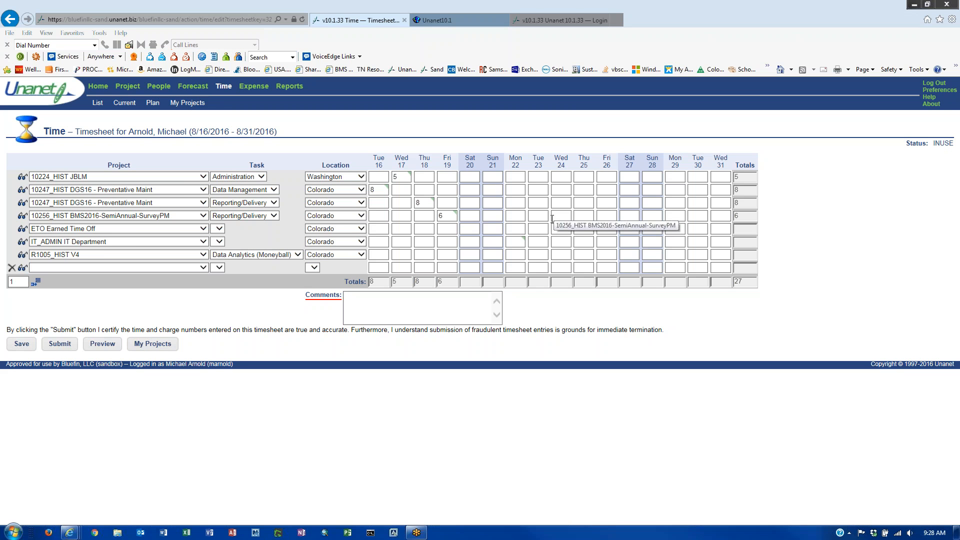
# - Select the Tue 23 and then Mon 22 cells on row three to enter time
pyautogui.click(543, 202)
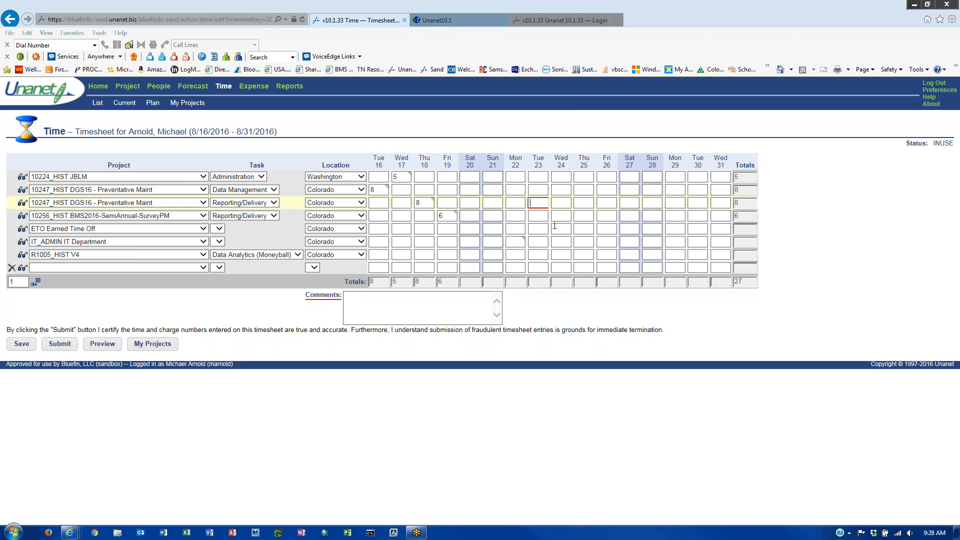
pyautogui.click(519, 204)
pyautogui.click(725, 202)
pyautogui.write('8')
pyautogui.click(34, 345)
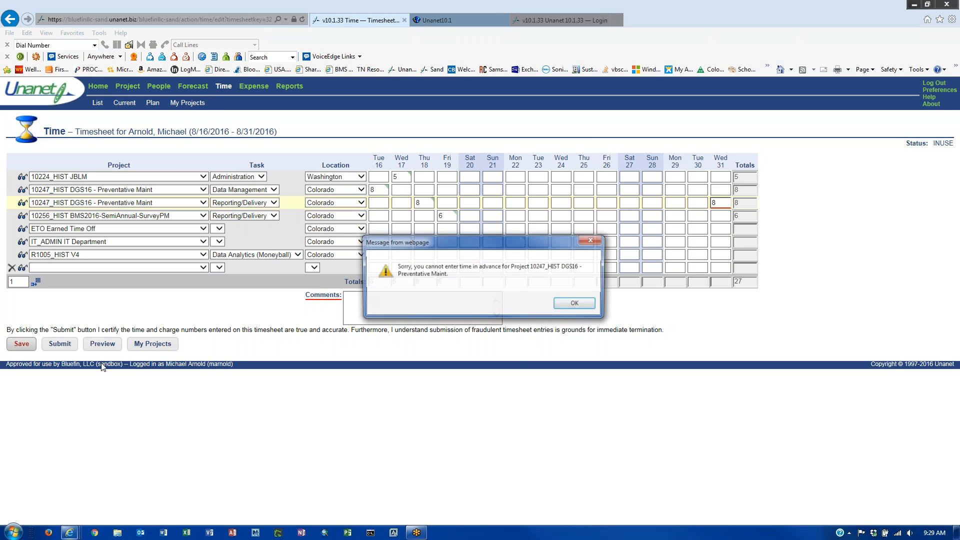
pyautogui.click(578, 305)
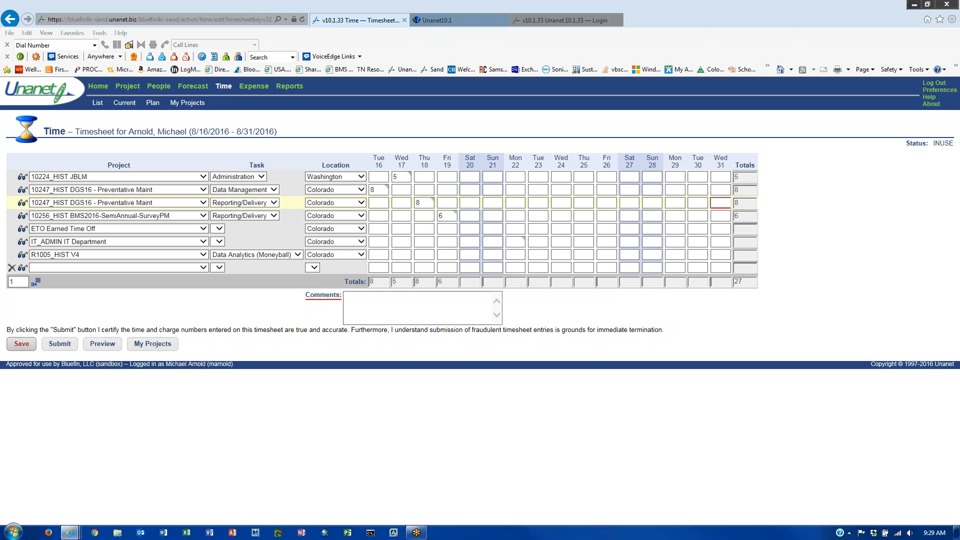
pyautogui.click(723, 206)
# - Enter 8 ETO Earned Time Off hours on each weekday Aug 22–31 and save
pyautogui.click(515, 228)
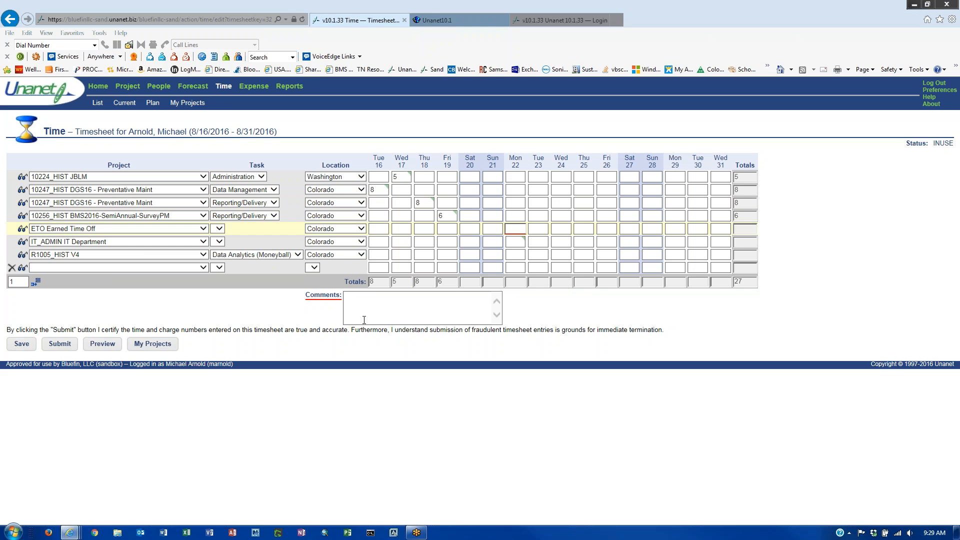
pyautogui.write('8')
pyautogui.click(537, 229)
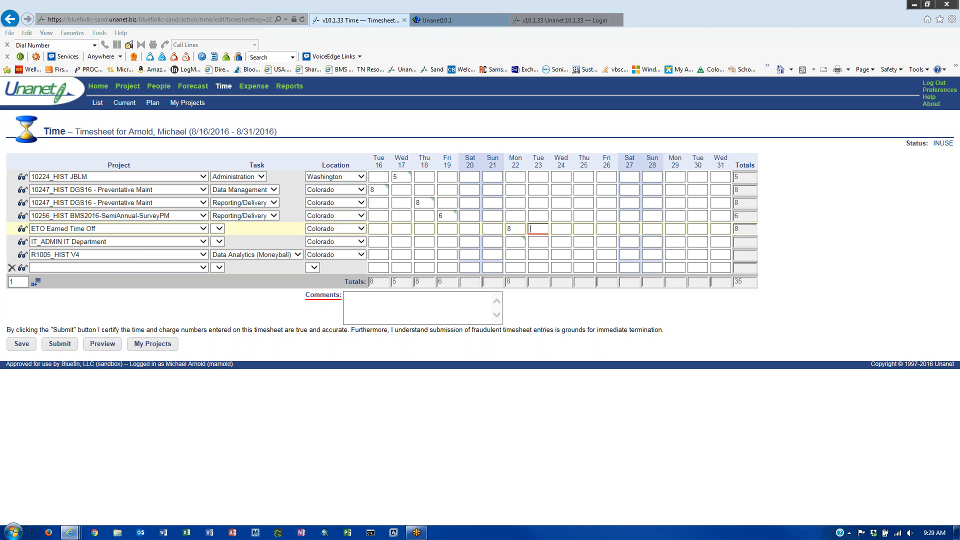
pyautogui.write('8')
pyautogui.click(561, 229)
pyautogui.write('8')
pyautogui.click(583, 229)
pyautogui.write('8')
pyautogui.click(617, 231)
pyautogui.write('8')
pyautogui.click(676, 229)
pyautogui.write('8')
pyautogui.click(698, 229)
pyautogui.write('8')
pyautogui.click(724, 231)
pyautogui.click(22, 344)
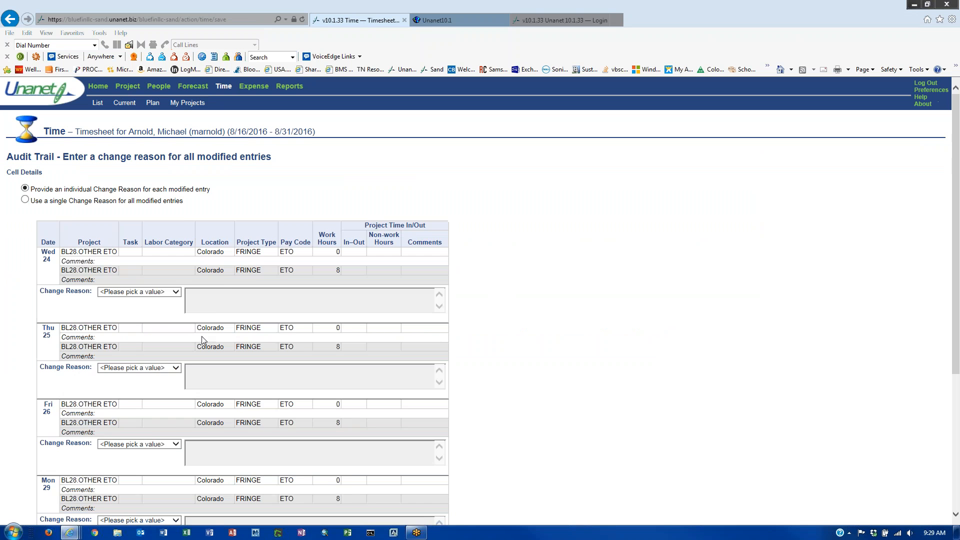
# - Save the ETO entries using the single change reason Entry Issue
pyautogui.click(30, 204)
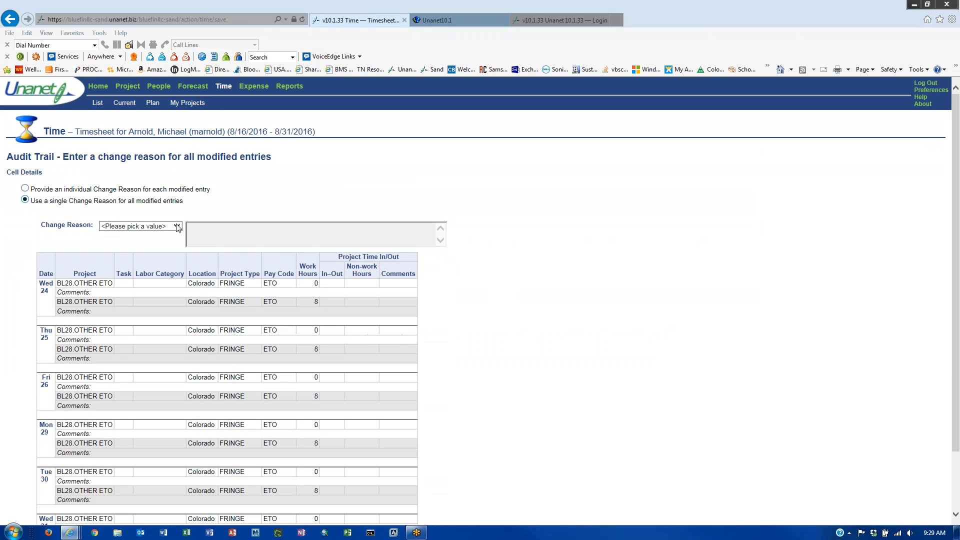
pyautogui.click(178, 225)
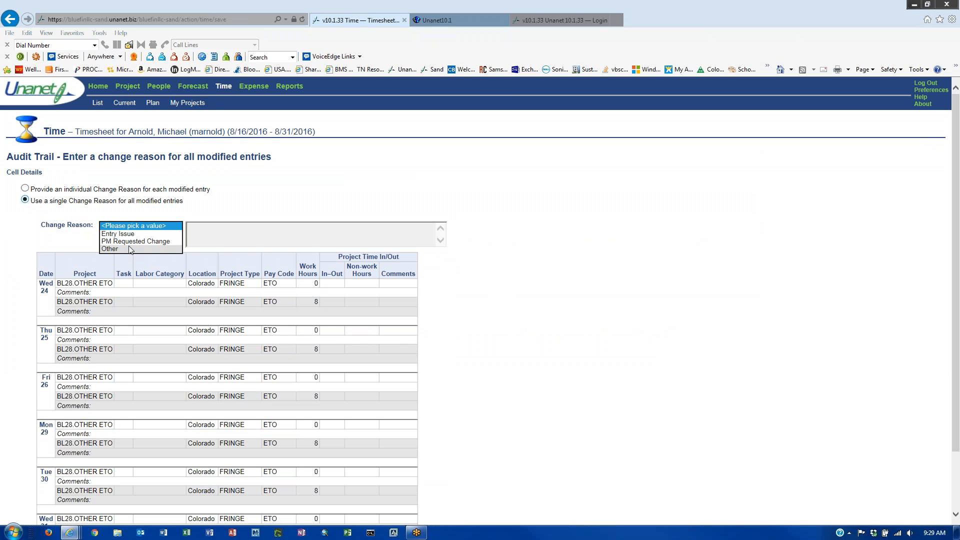
pyautogui.click(118, 233)
pyautogui.scroll(-2, 133, 253)
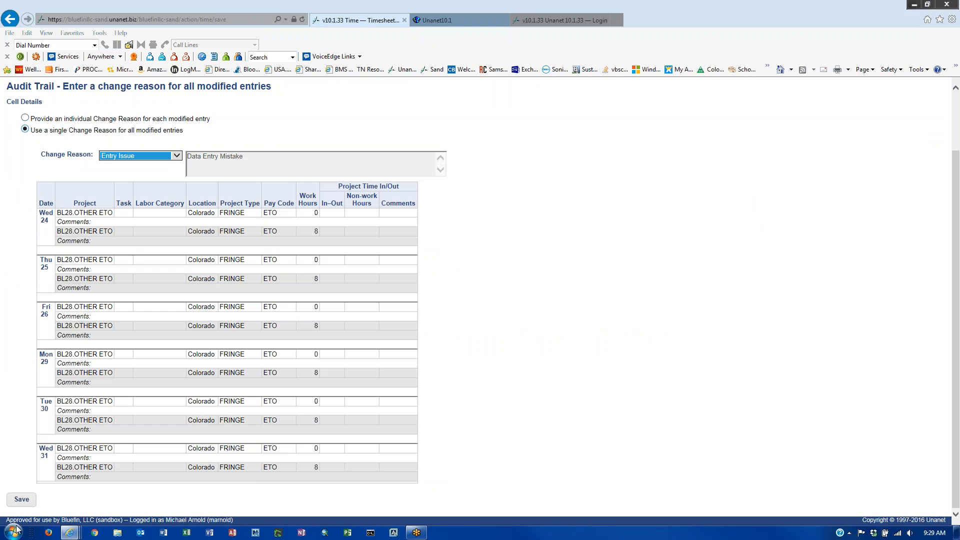
pyautogui.click(21, 499)
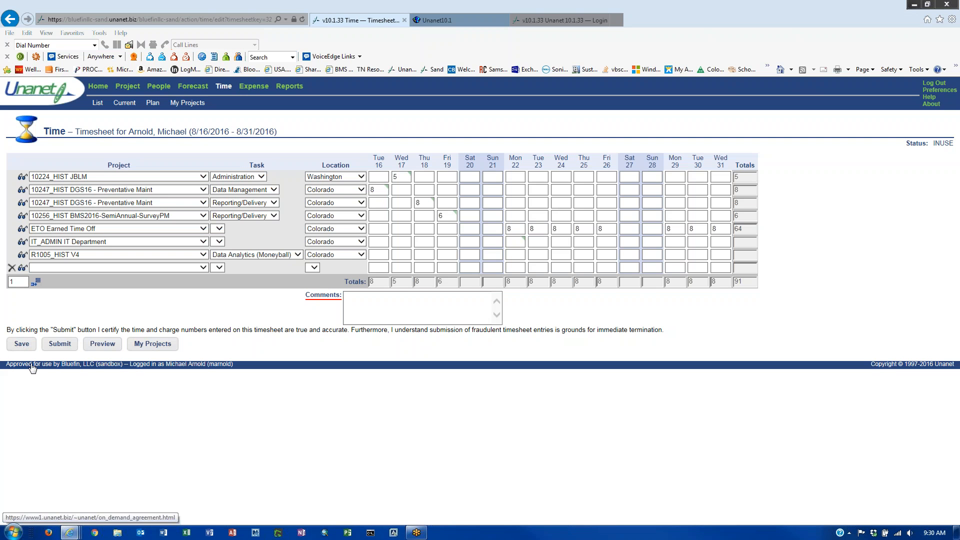
pyautogui.click(23, 344)
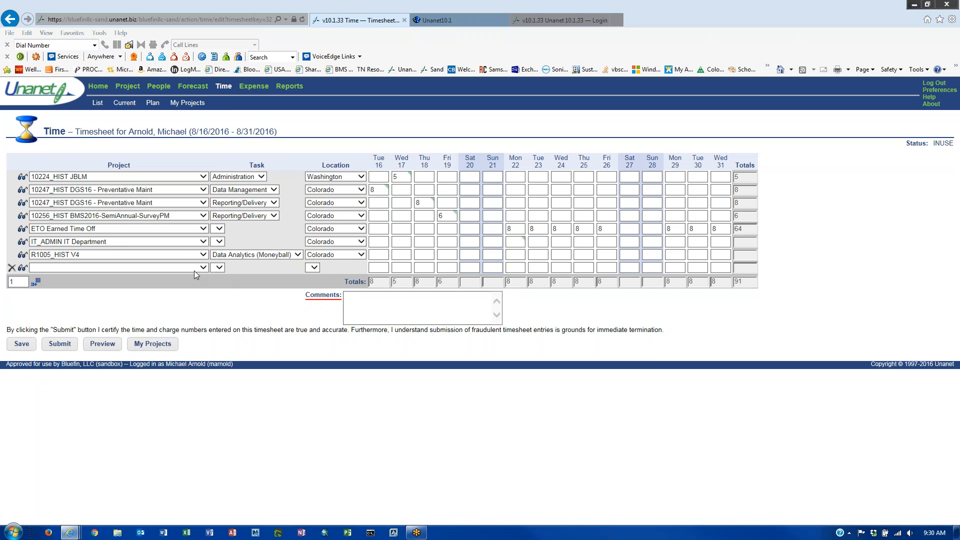
pyautogui.click(190, 231)
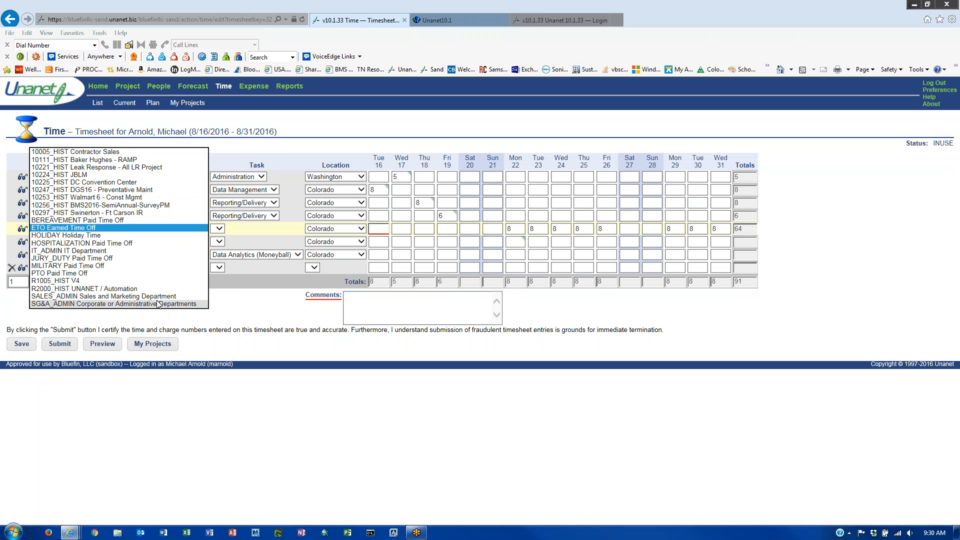
pyautogui.click(267, 355)
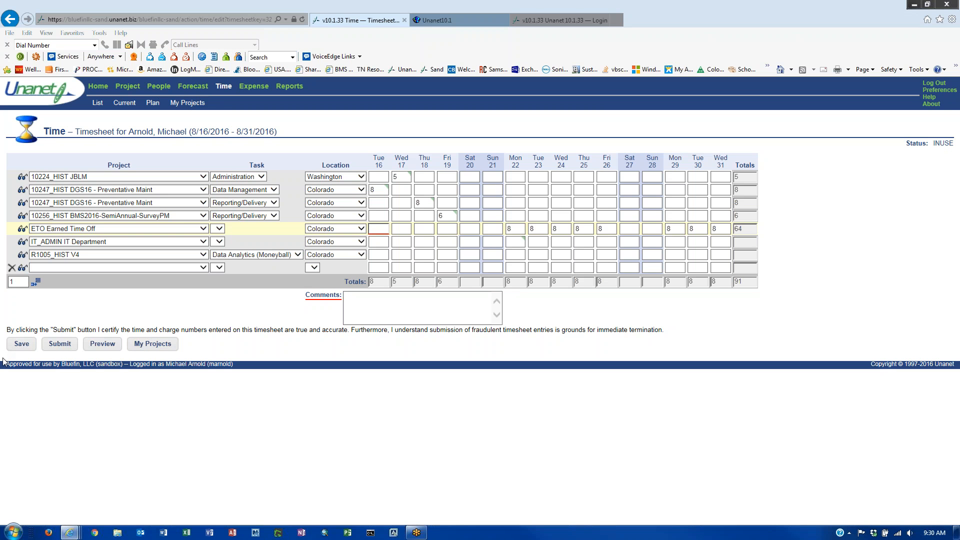
pyautogui.click(273, 203)
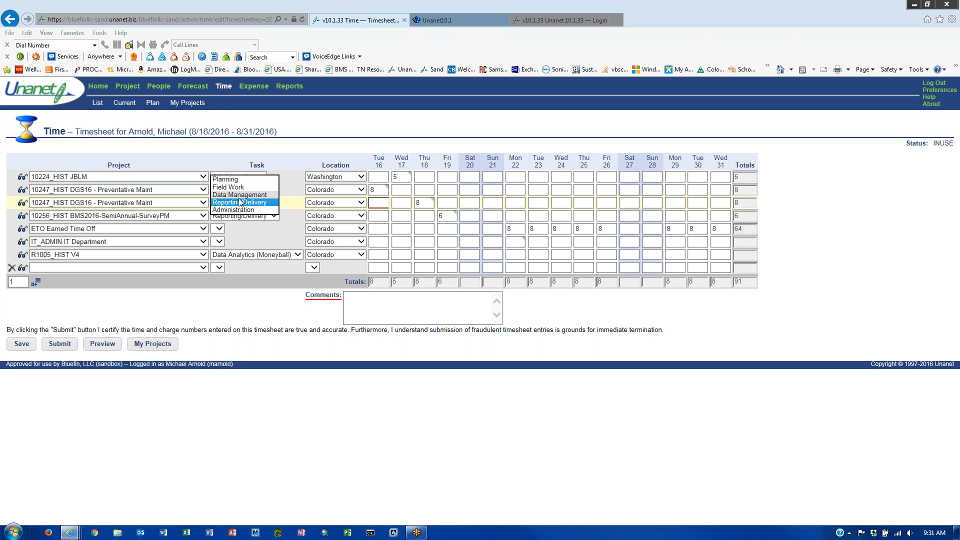
pyautogui.click(247, 311)
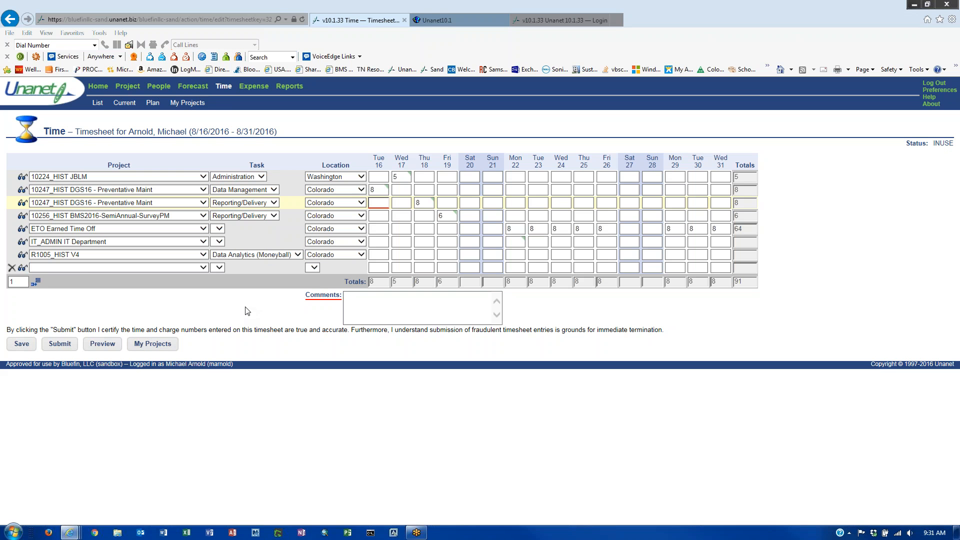
pyautogui.click(38, 285)
pyautogui.click(38, 298)
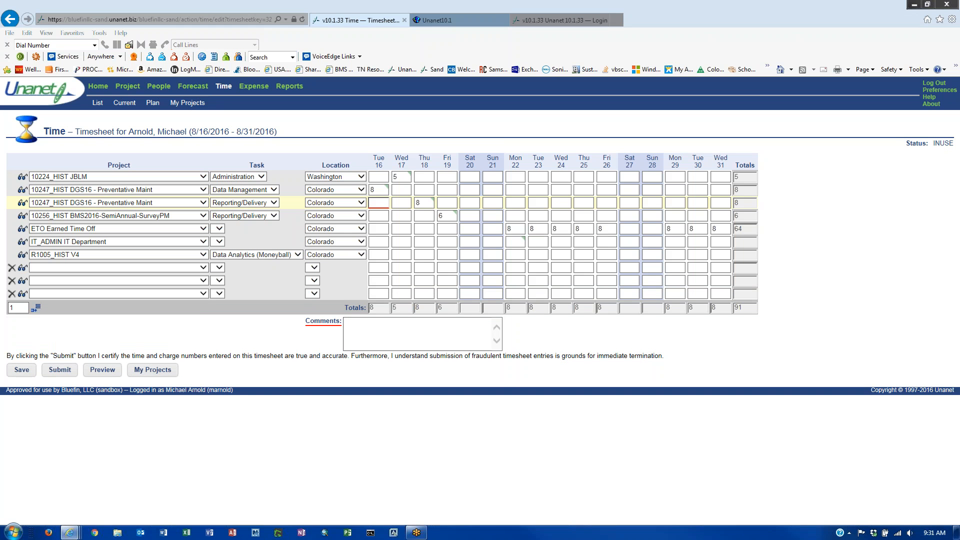
pyautogui.click(36, 311)
pyautogui.click(37, 319)
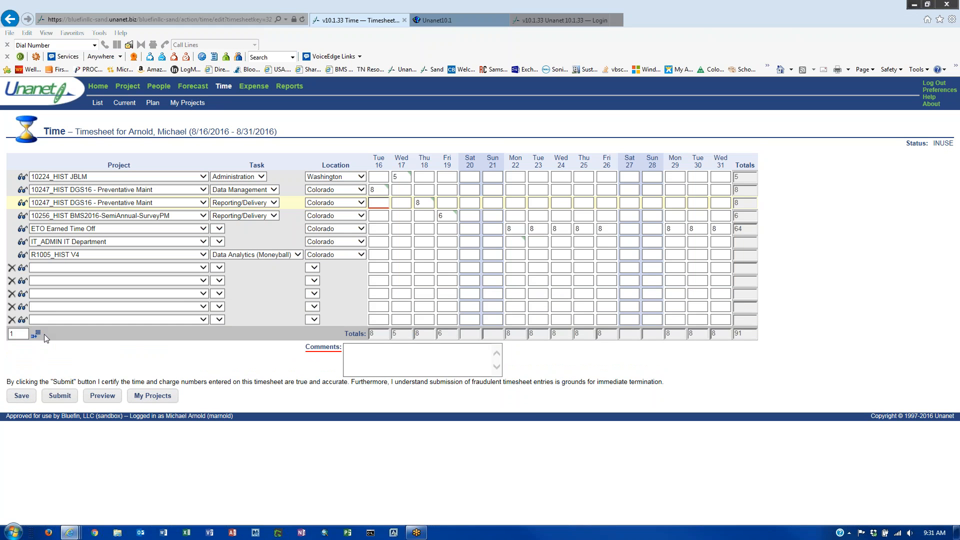
pyautogui.click(203, 267)
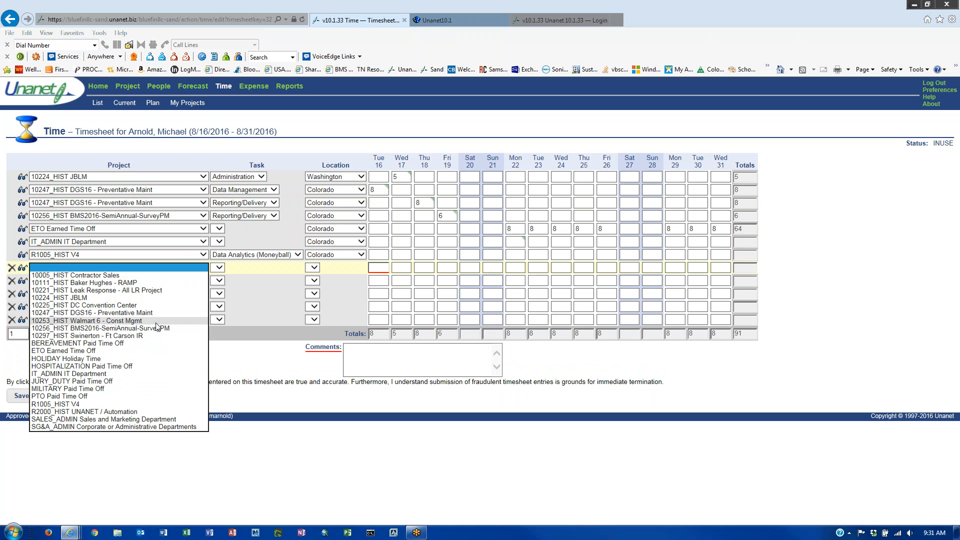
pyautogui.click(157, 321)
pyautogui.click(203, 281)
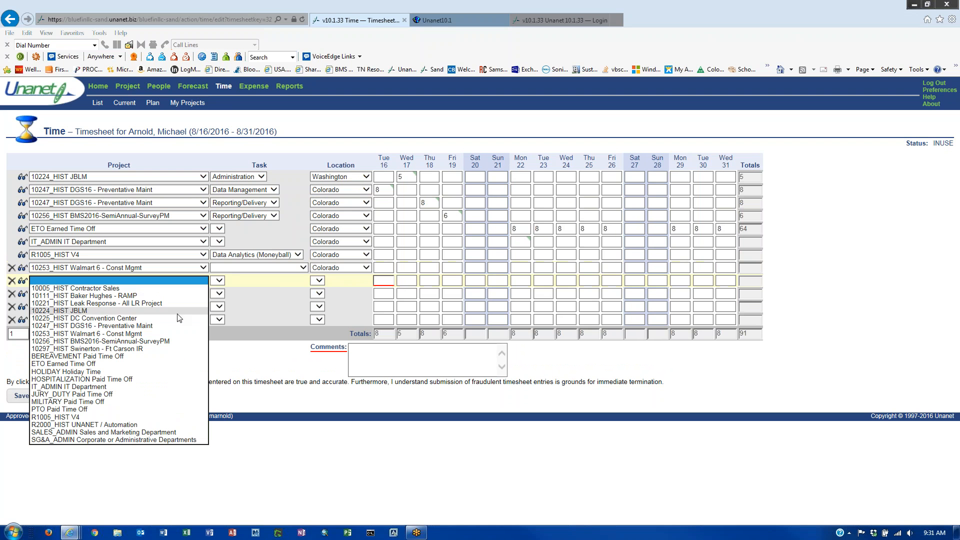
pyautogui.click(169, 341)
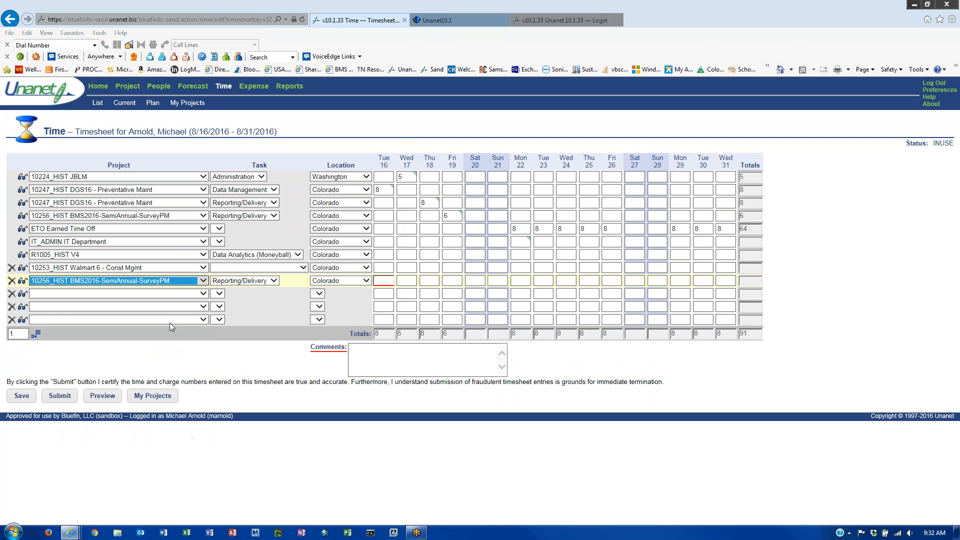
pyautogui.click(203, 294)
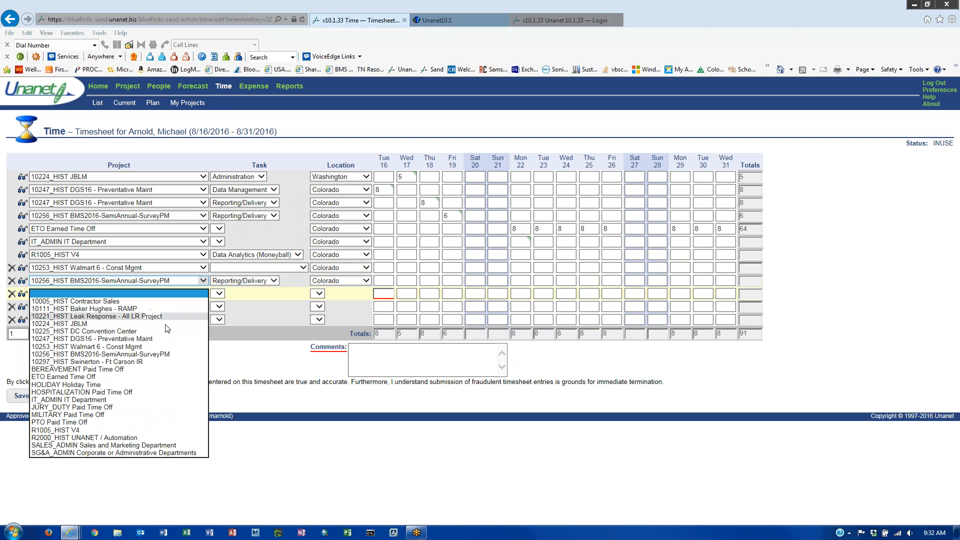
pyautogui.click(131, 423)
pyautogui.click(204, 308)
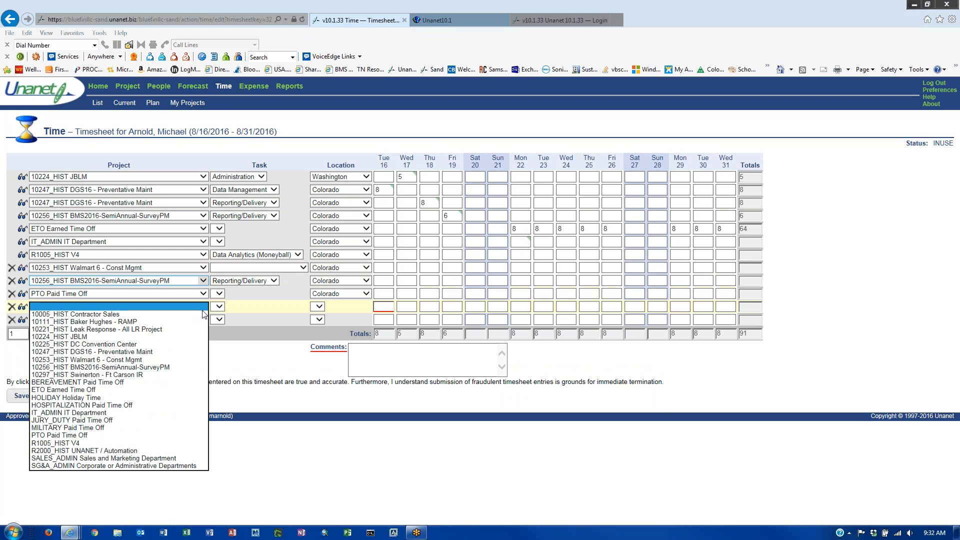
pyautogui.click(131, 413)
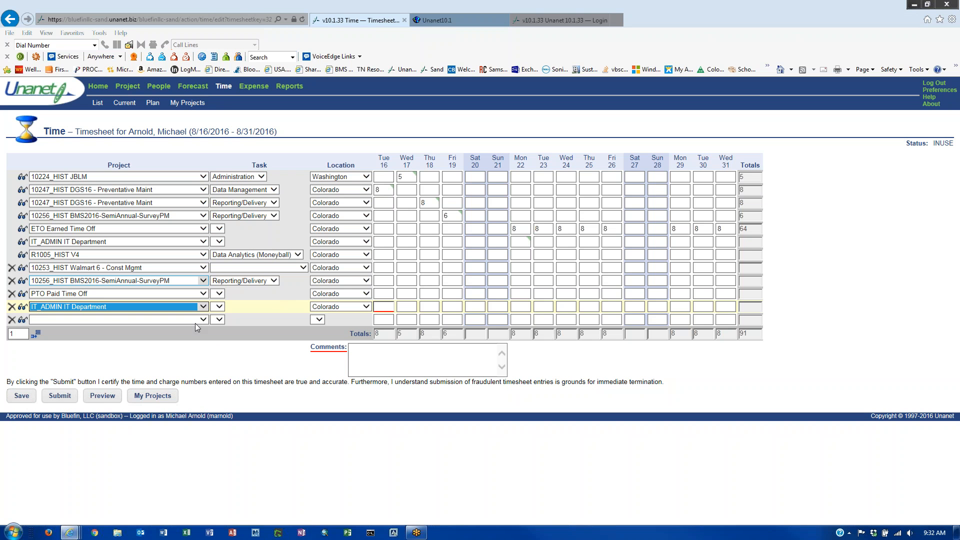
pyautogui.click(12, 307)
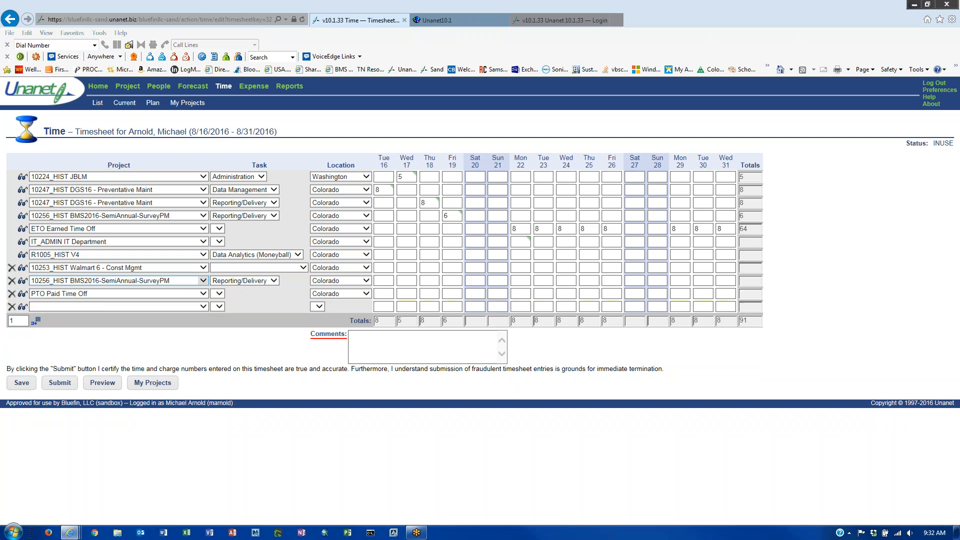
pyautogui.click(12, 294)
pyautogui.click(11, 280)
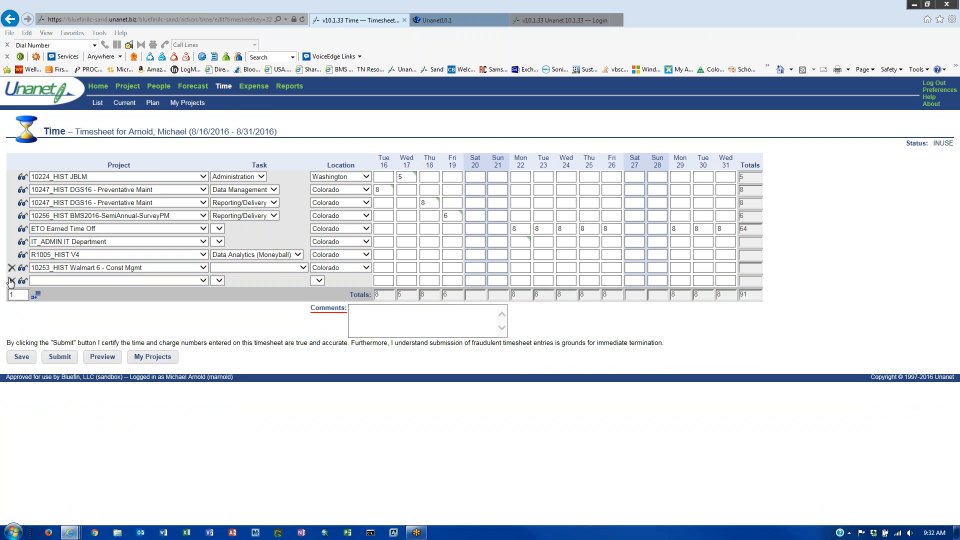
pyautogui.click(11, 268)
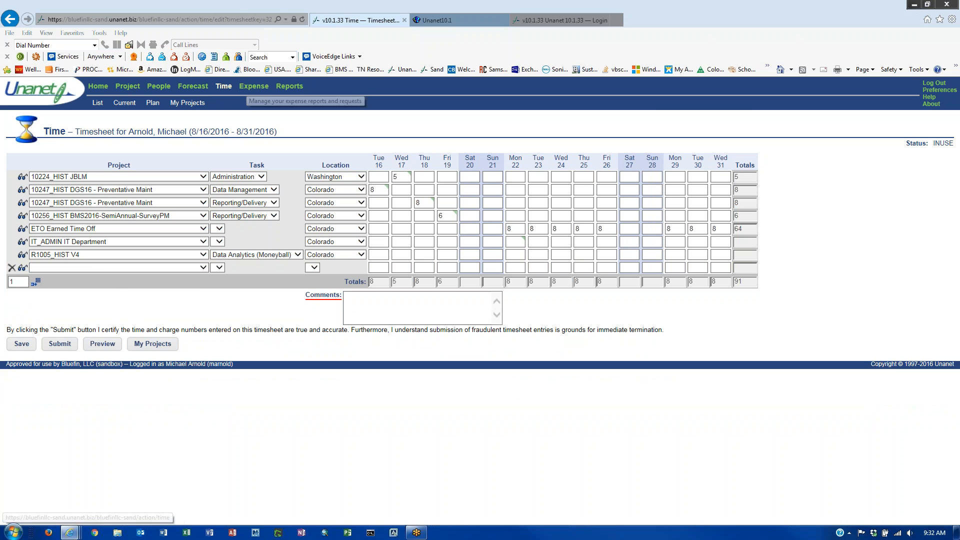
pyautogui.click(21, 344)
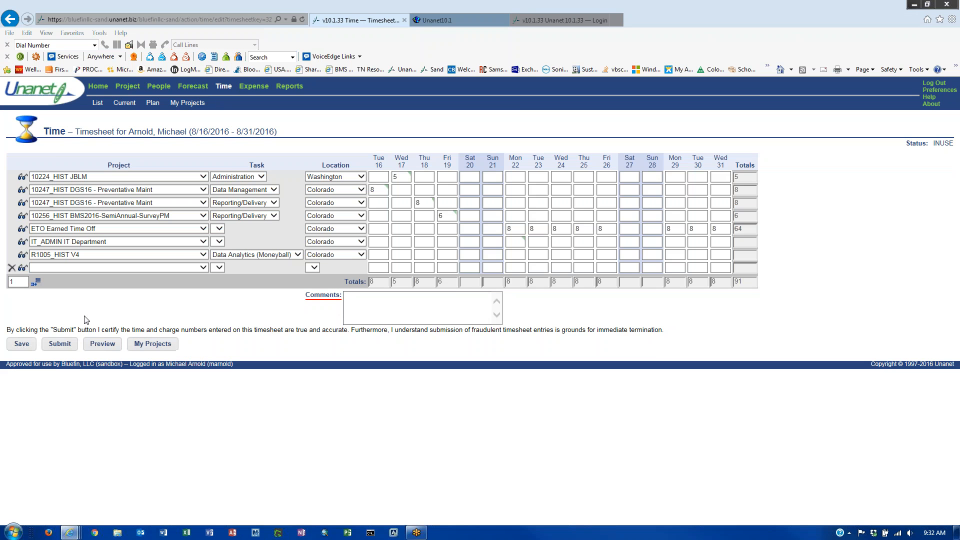
pyautogui.click(224, 88)
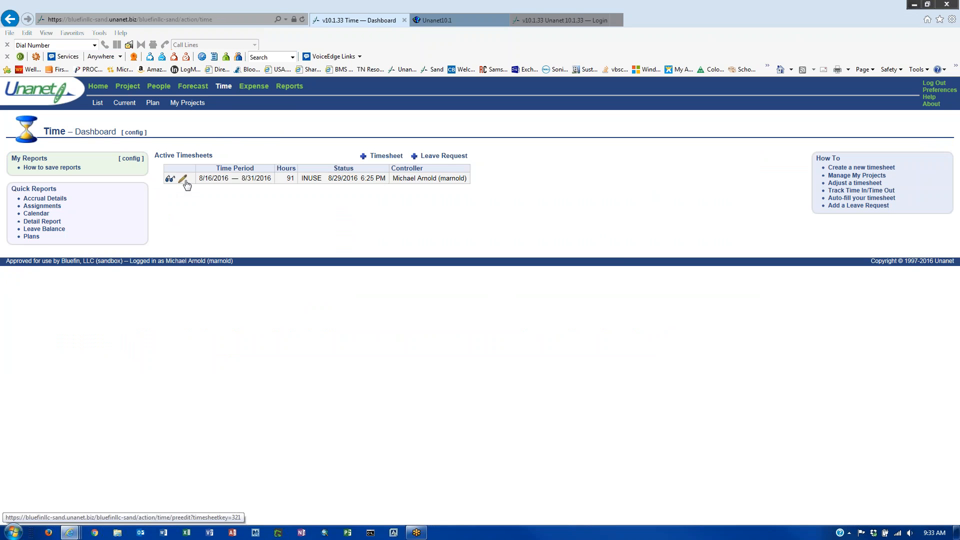
# - Create a new timesheet dated 8/5/2016, covering the 8/1–8/15/2016 period
pyautogui.click(364, 158)
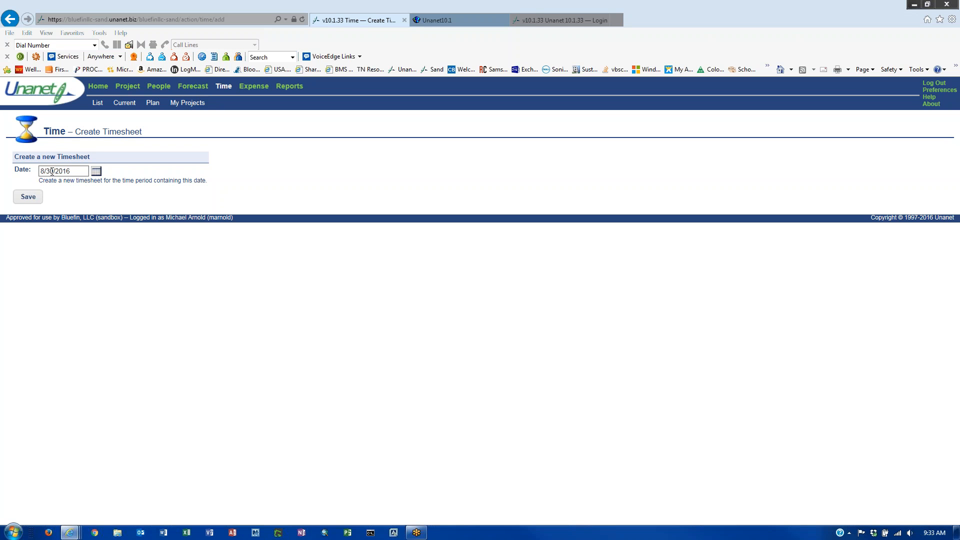
pyautogui.click(53, 171)
pyautogui.press('BackSpace')
pyautogui.press('BackSpace')
pyautogui.press('BackSpace')
pyautogui.write('5/')
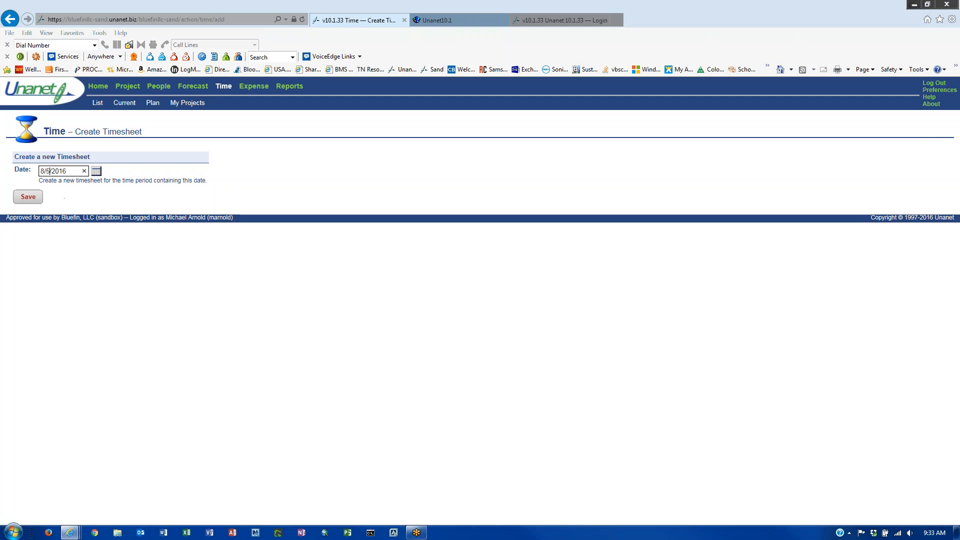
pyautogui.click(28, 198)
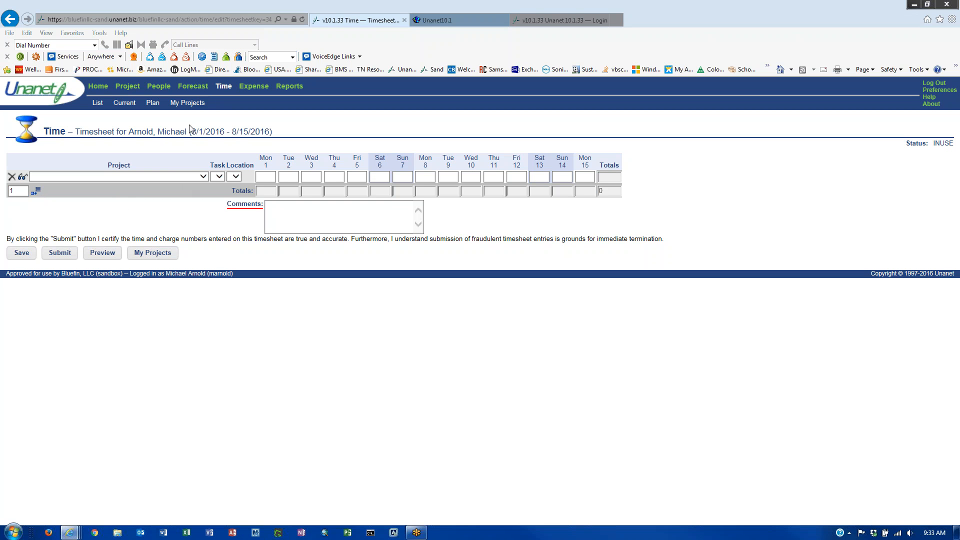
# - Log 8 hours Tue 2 on 10005_HIST Contractor Sales, Historical Revenue and Cost, comment 'work', and save
pyautogui.click(203, 177)
pyautogui.click(203, 185)
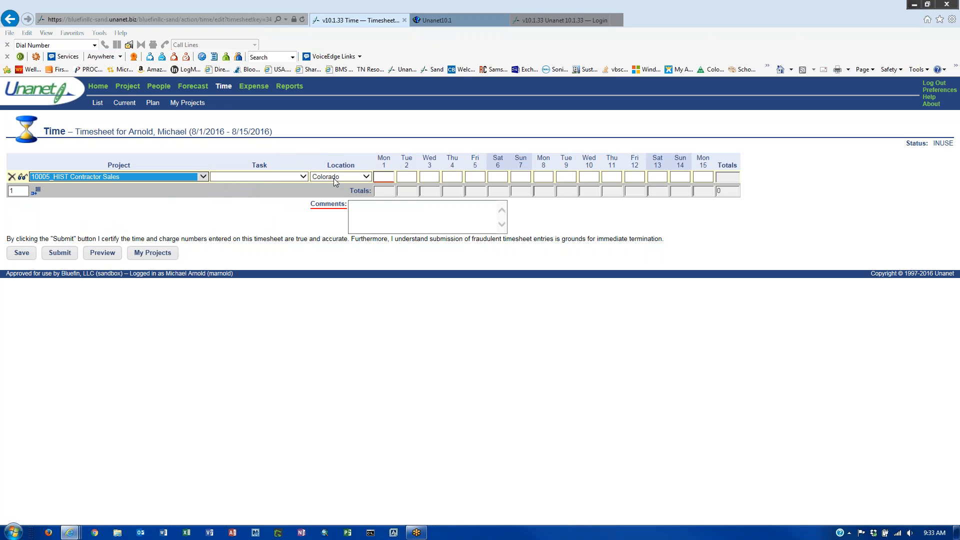
pyautogui.click(303, 177)
pyautogui.click(288, 185)
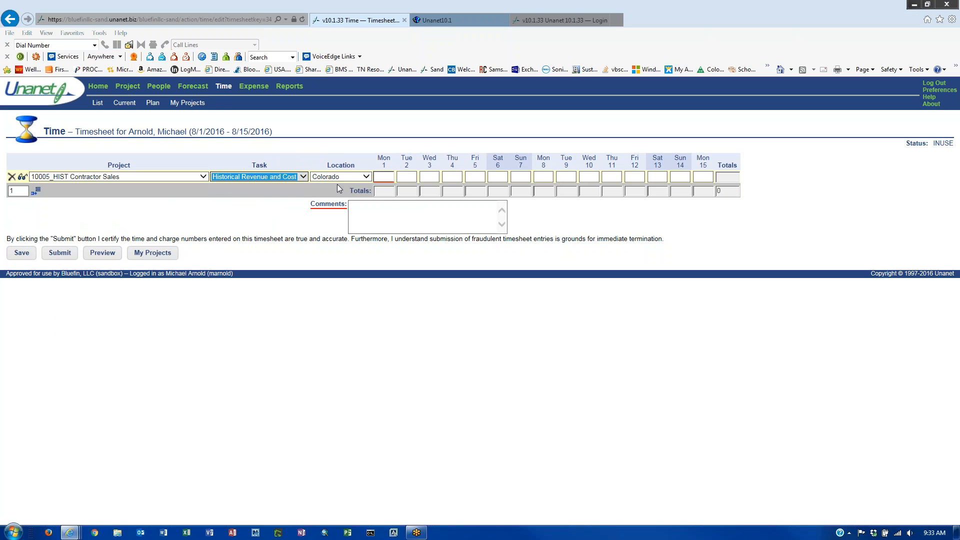
pyautogui.click(366, 177)
pyautogui.click(414, 178)
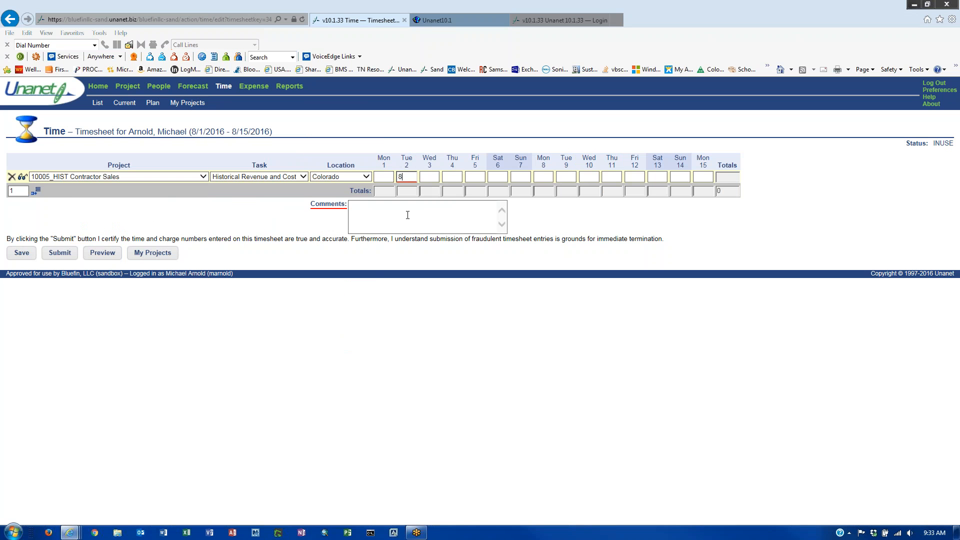
pyautogui.click(396, 205)
pyautogui.write('work')
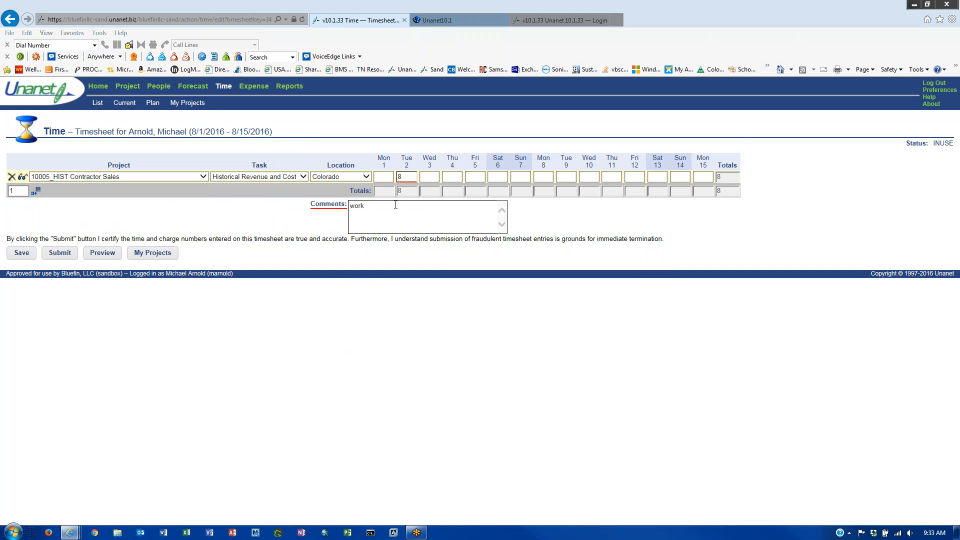
pyautogui.click(22, 253)
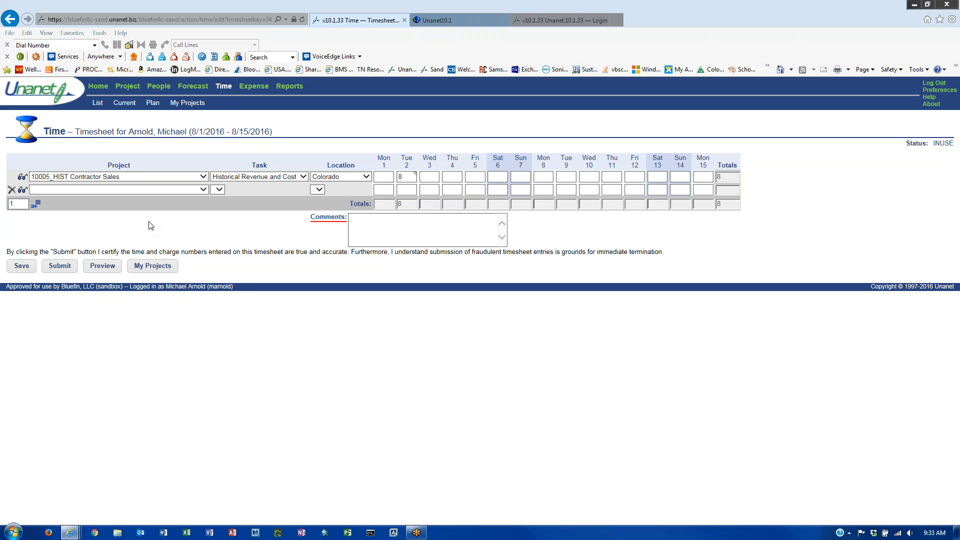
pyautogui.click(223, 87)
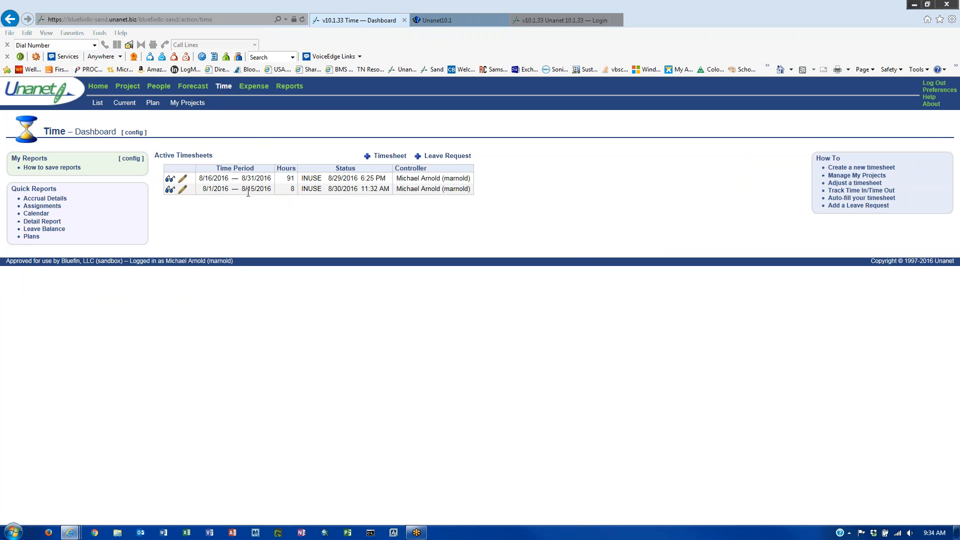
pyautogui.doubleClick(219, 180)
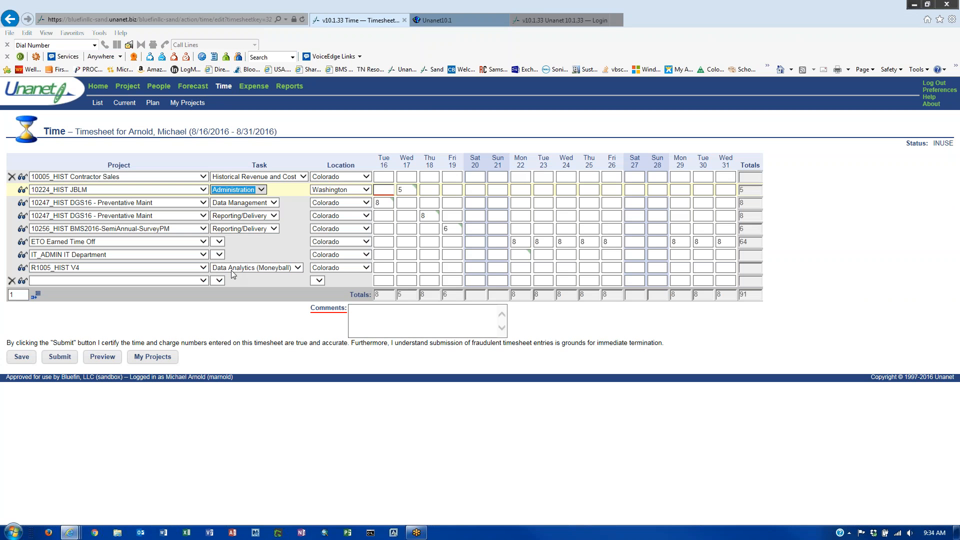
pyautogui.click(224, 86)
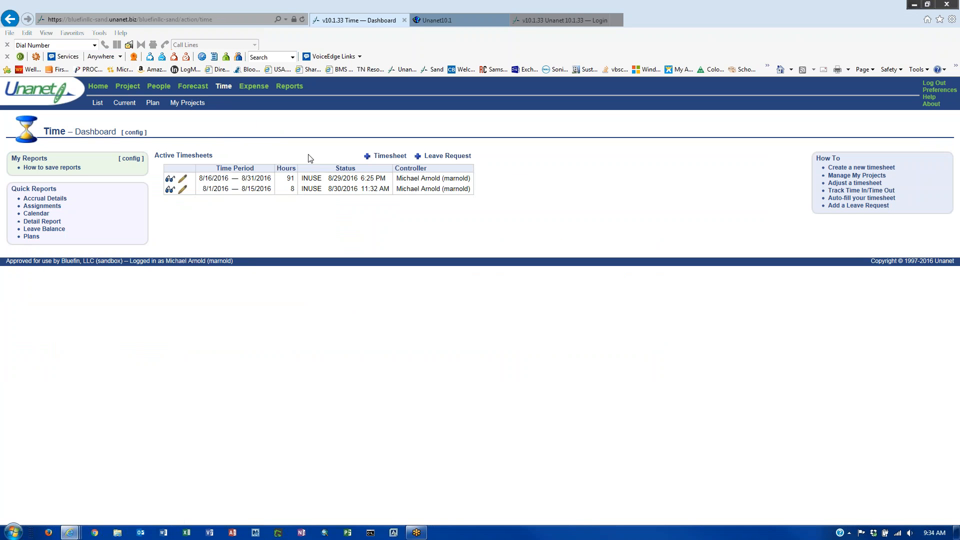
pyautogui.click(438, 154)
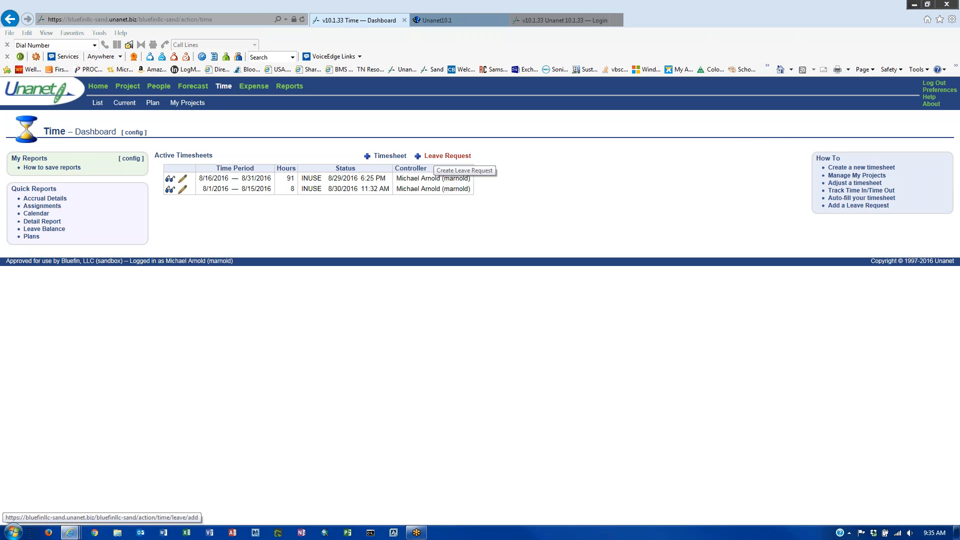
# - Open the Create Leave Request form from the Time dashboard's + Leave Request link
pyautogui.click(442, 156)
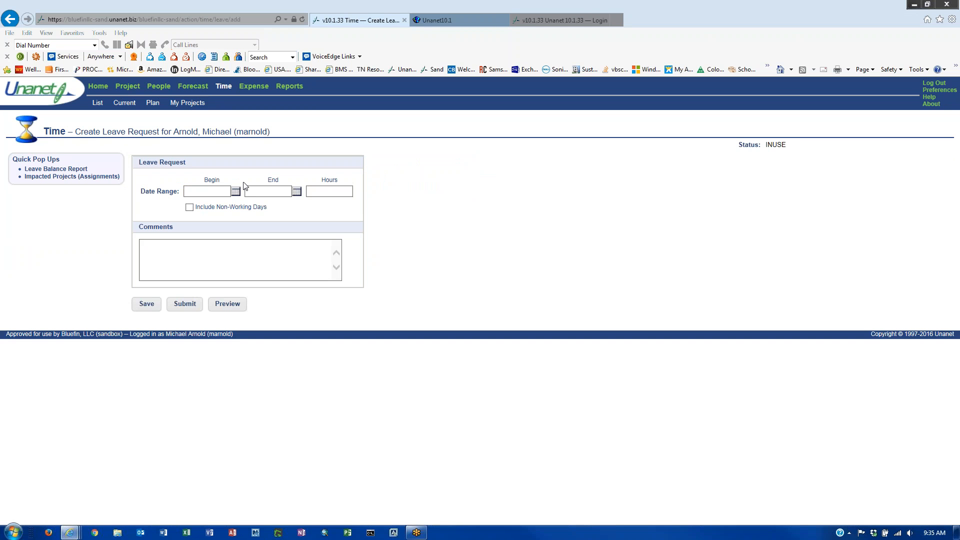
# - Set the leave begin date to 9/20/2016 and the end date to 9/23/2016
pyautogui.click(214, 190)
pyautogui.click(235, 192)
pyautogui.click(324, 200)
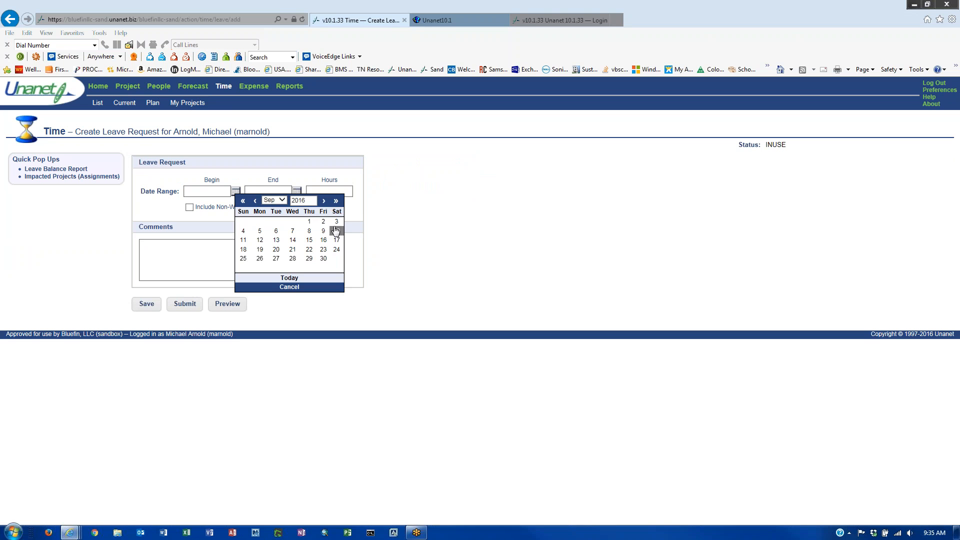
pyautogui.click(275, 250)
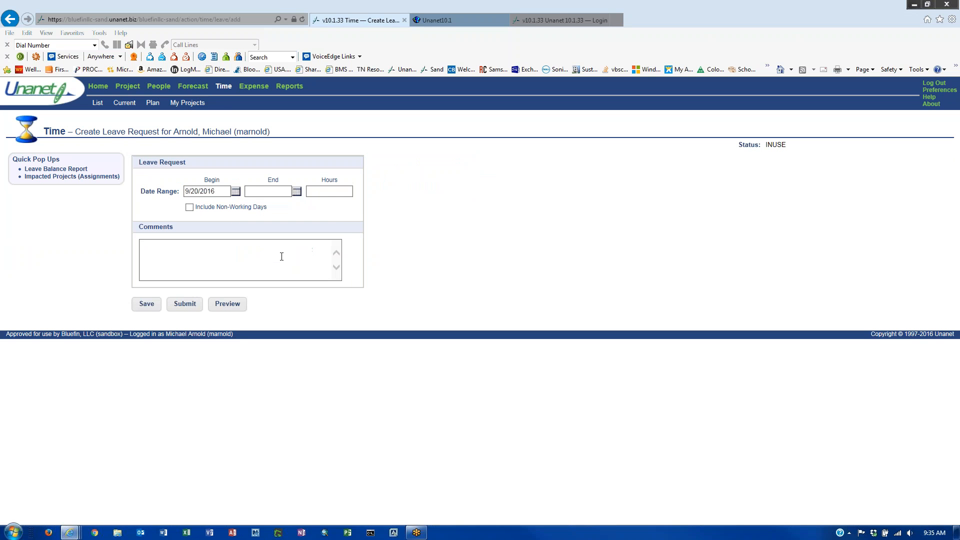
pyautogui.click(297, 192)
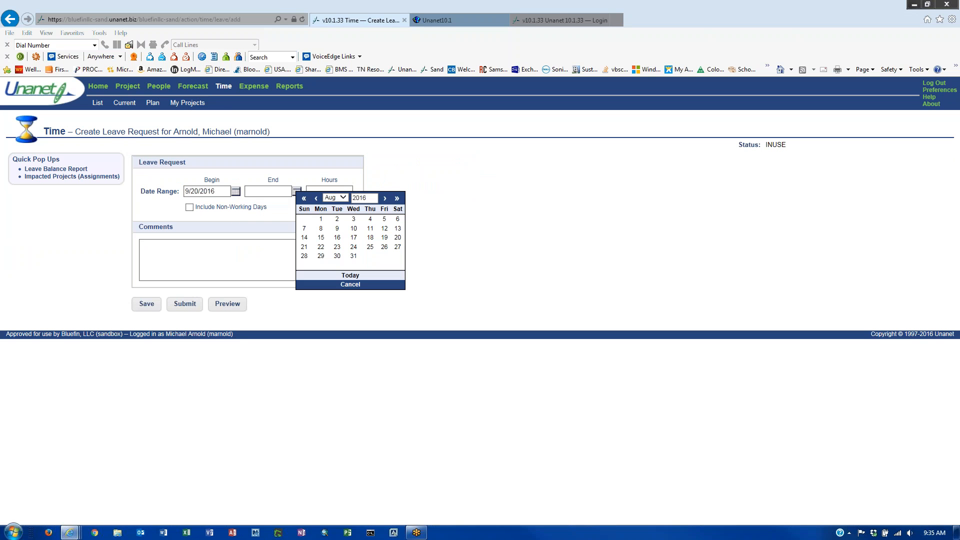
pyautogui.click(385, 199)
pyautogui.click(385, 247)
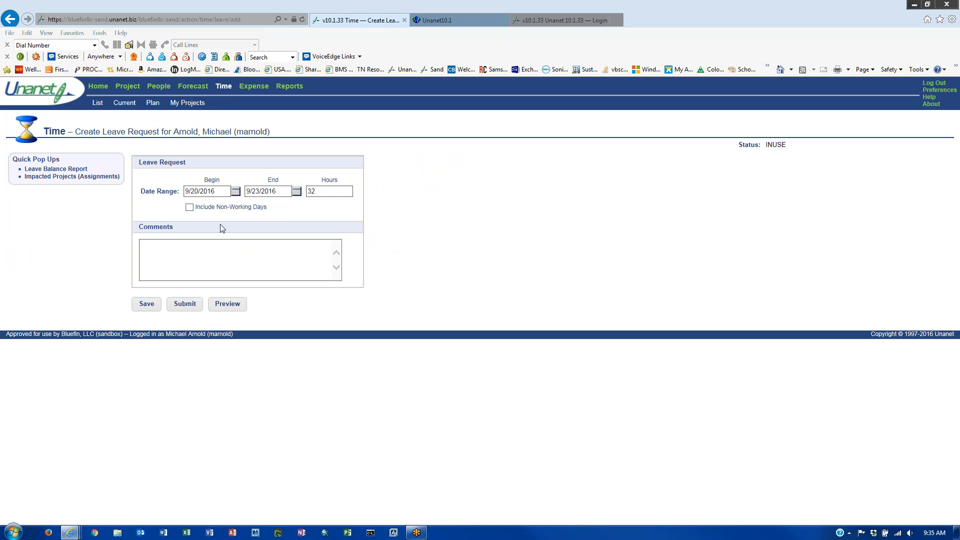
# - Add the comment 'Family reunion', save and preview the request, then reopen it and start submitting
pyautogui.click(240, 259)
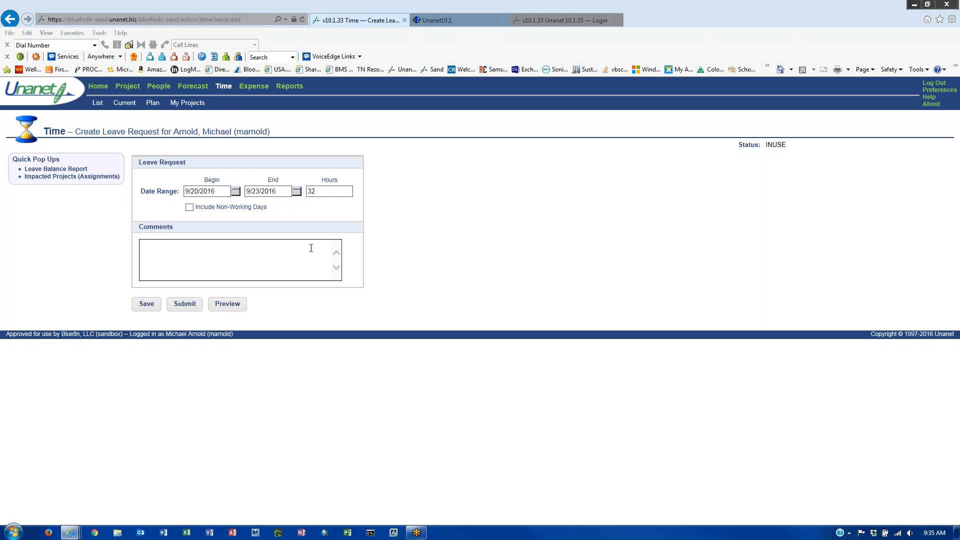
pyautogui.write('Family reunion')
pyautogui.click(145, 304)
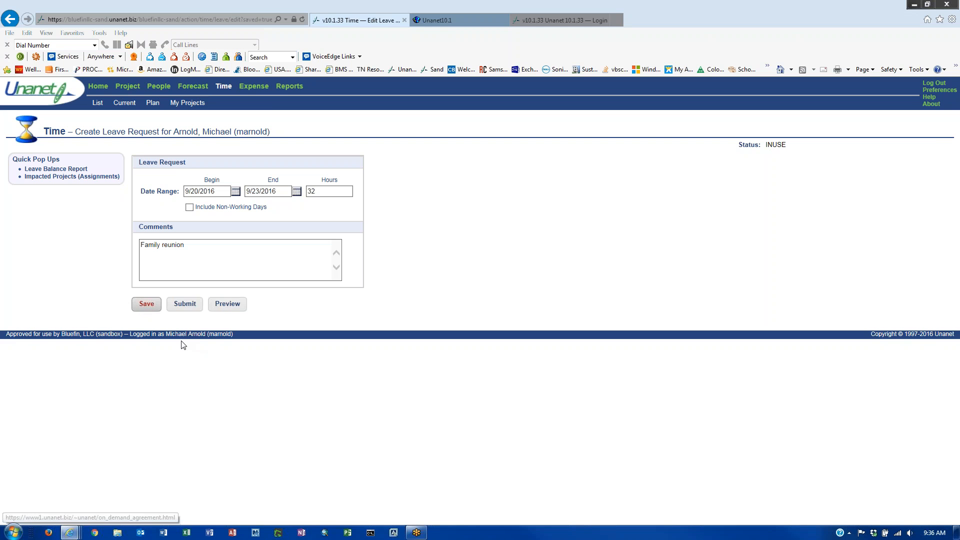
pyautogui.click(226, 314)
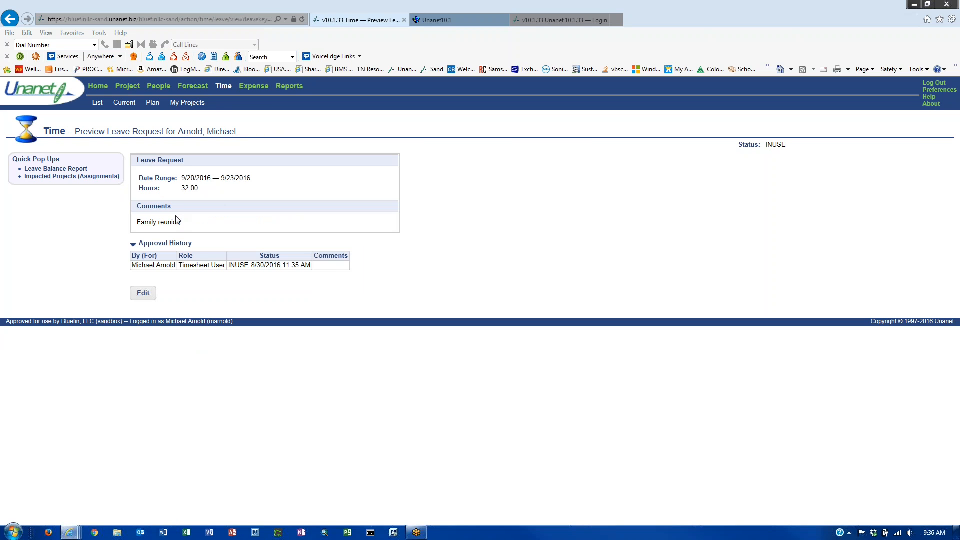
pyautogui.click(146, 295)
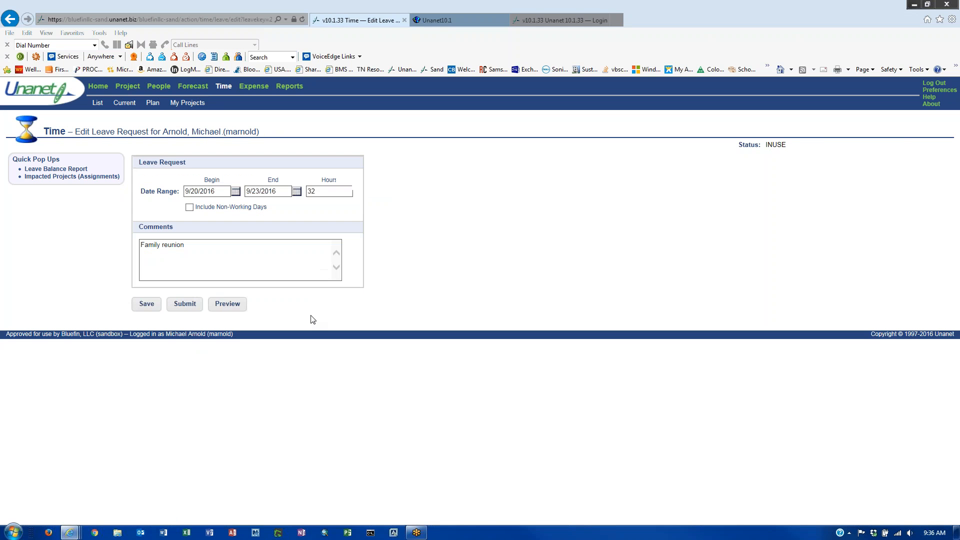
pyautogui.click(185, 305)
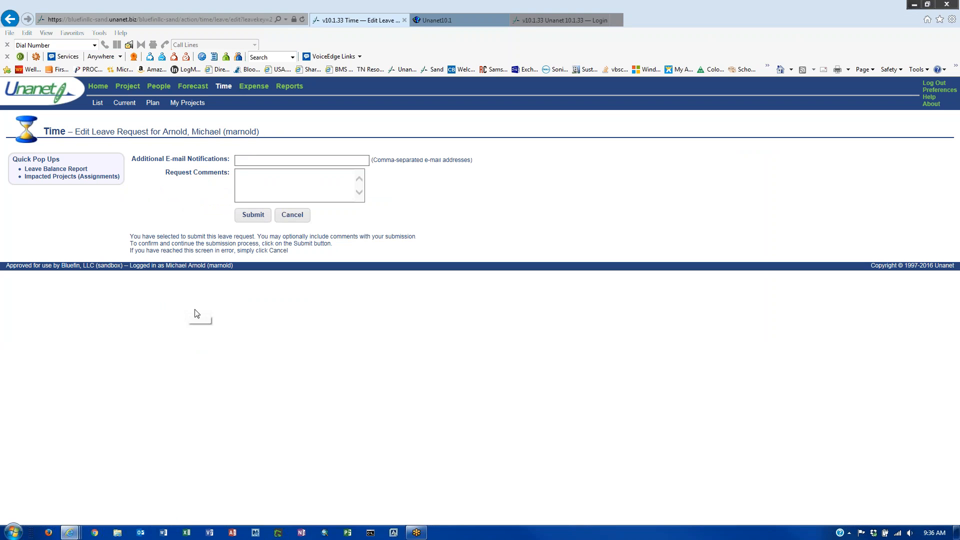
# - Enter two colleagues' e-mail addresses for additional notifications and fix the misspelled one
pyautogui.click(247, 160)
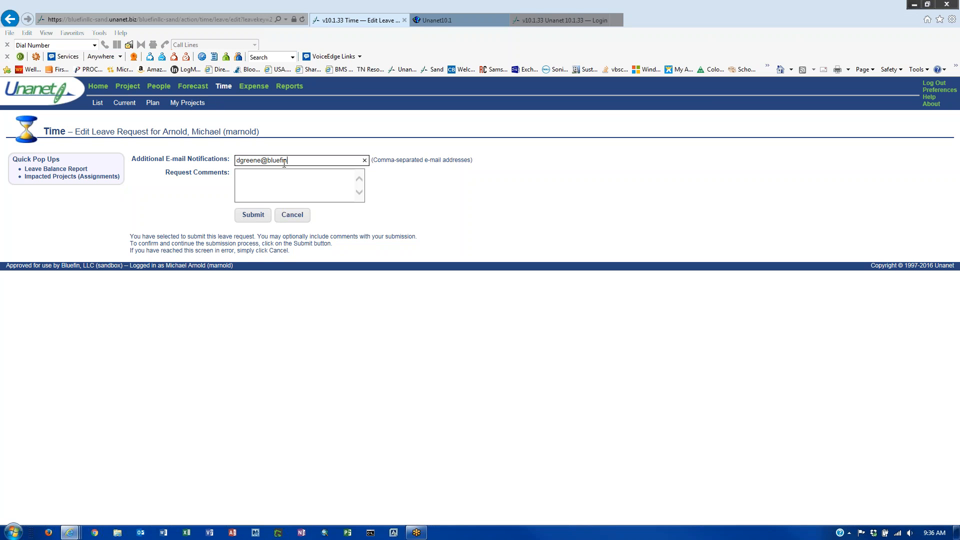
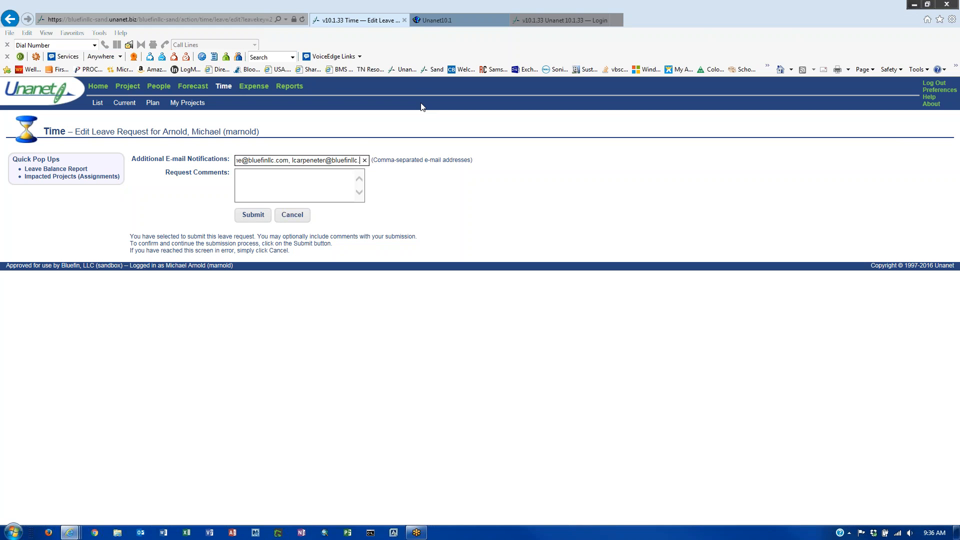
pyautogui.click(307, 159)
pyautogui.press('BackSpace')
pyautogui.click(287, 190)
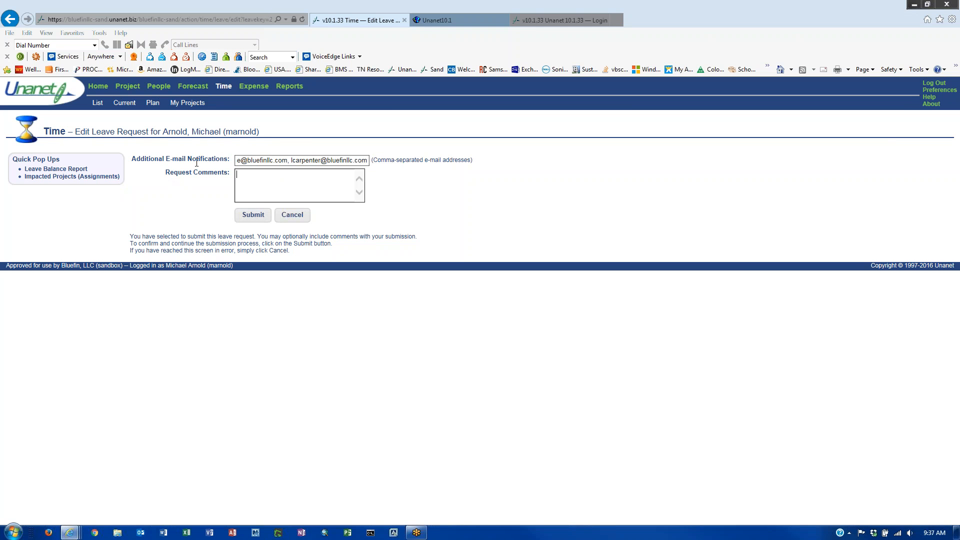
# - Submit the 32-hour 9/20–9/23/2016 leave request from the confirmation page
pyautogui.moveTo(134, 159); pyautogui.dragTo(205, 160)
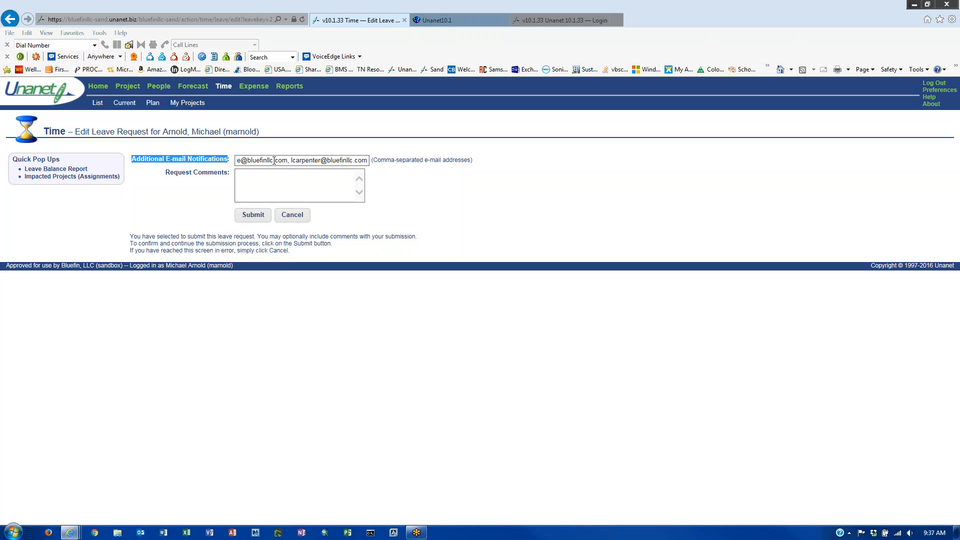
pyautogui.click(264, 177)
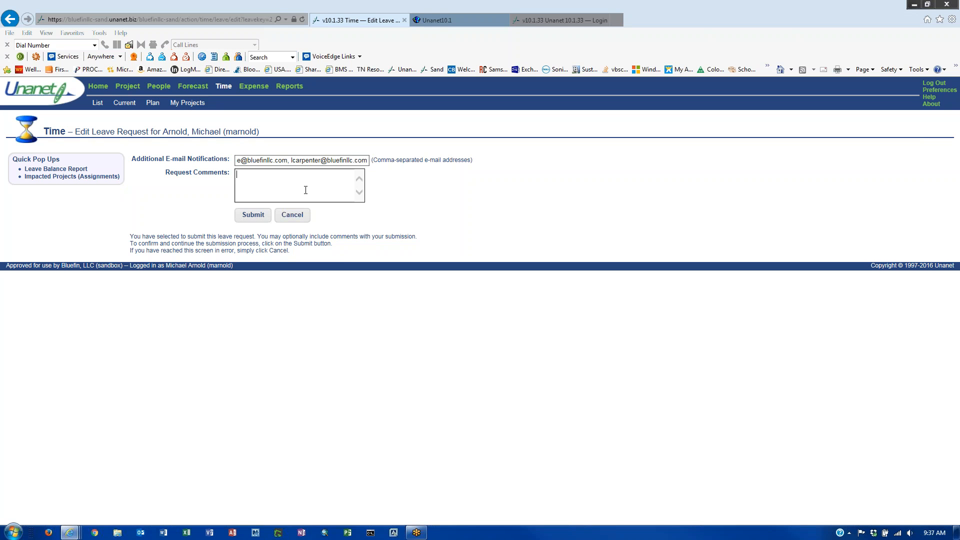
pyautogui.click(248, 218)
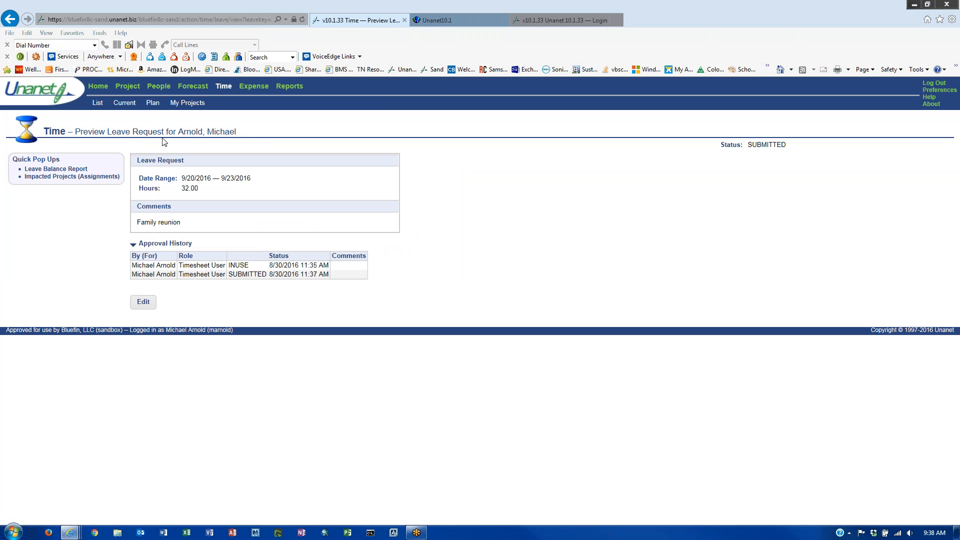
# - Go from the Time dashboard to the Home dashboard listing both timesheets and the leave request
pyautogui.click(228, 89)
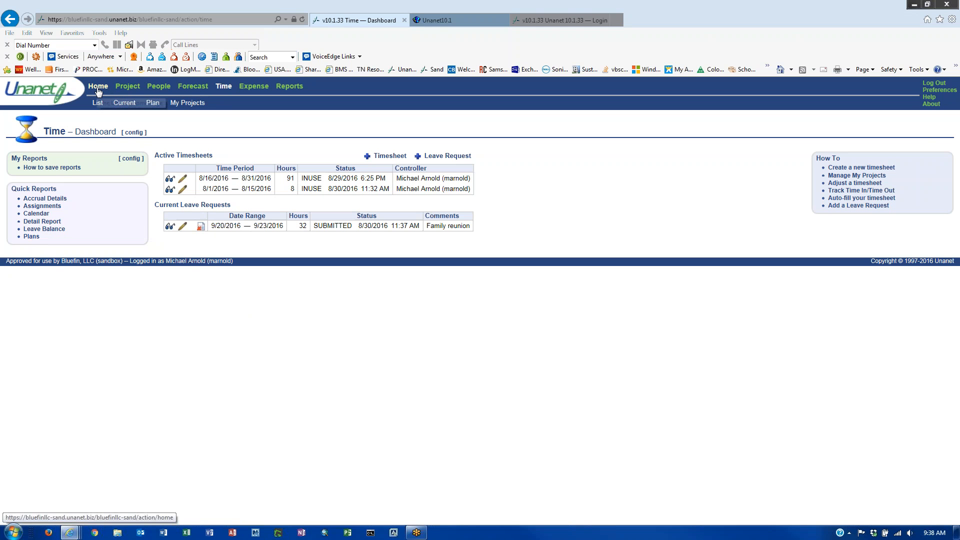
pyautogui.click(117, 101)
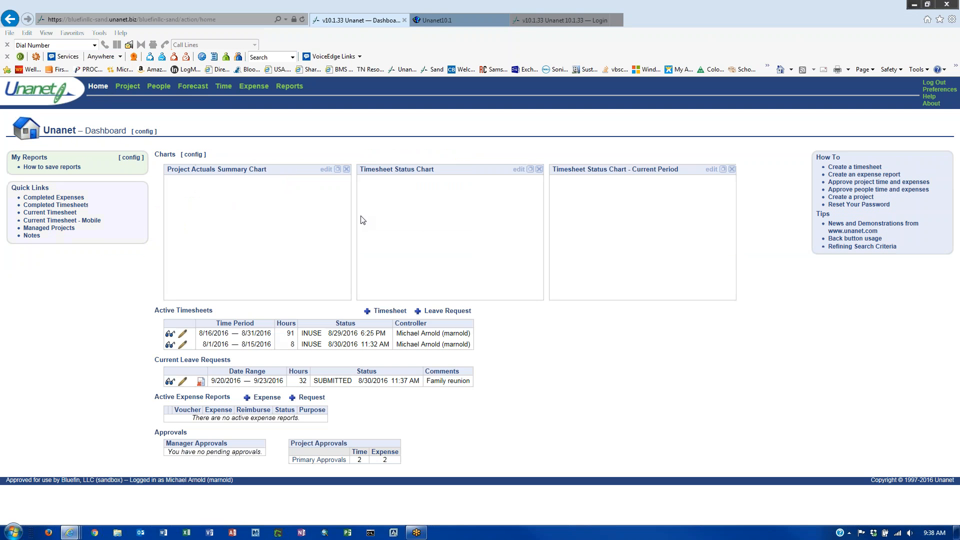
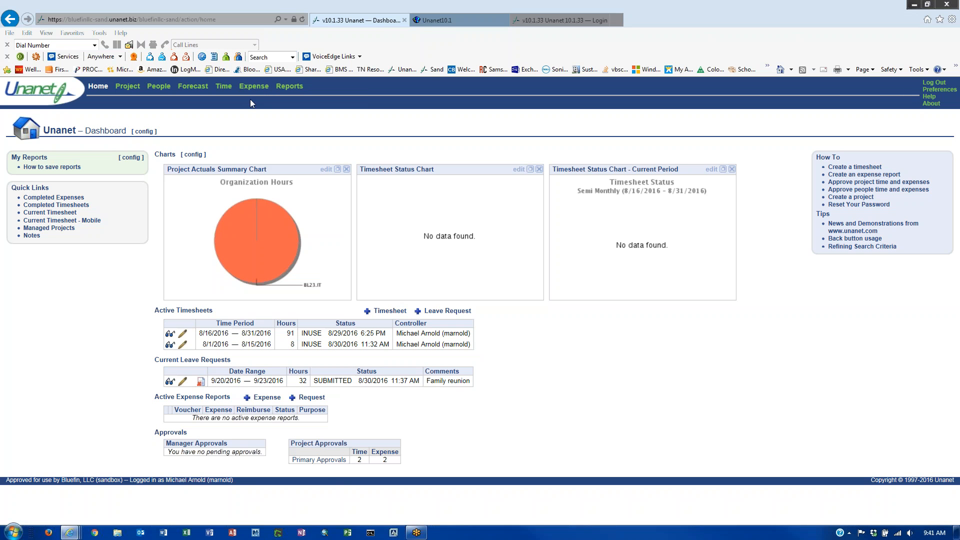
# - Open the Primary Approvals queue listing two timesheets and two expense reports awaiting approval
pyautogui.click(320, 461)
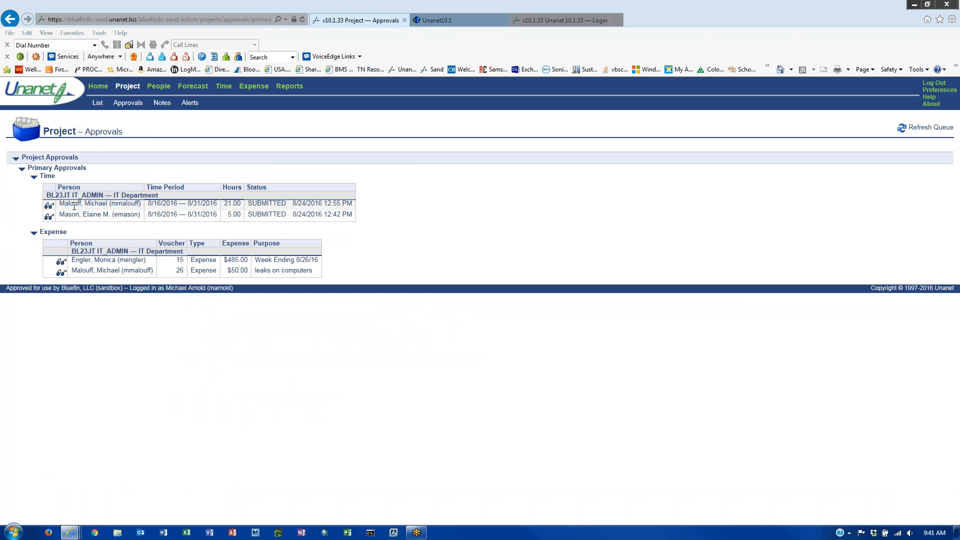
pyautogui.click(49, 205)
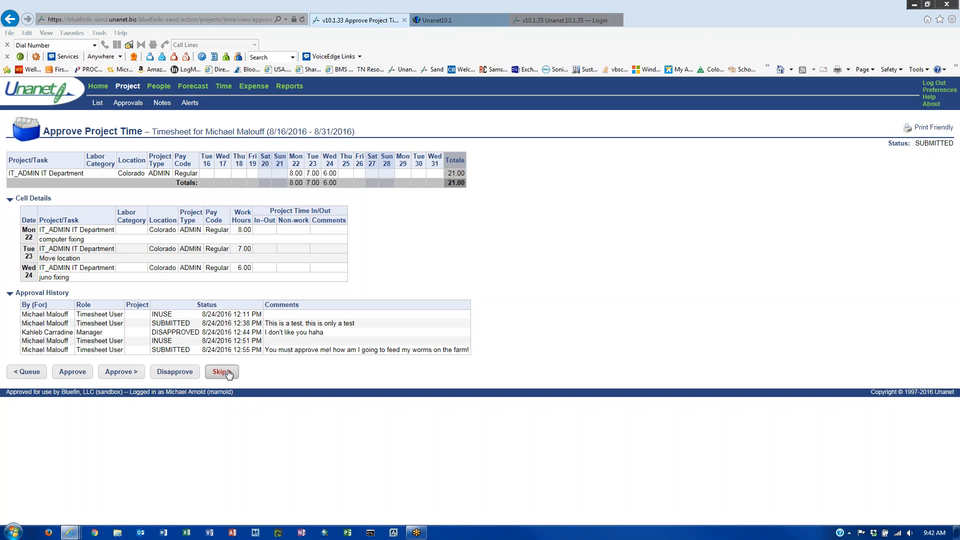
pyautogui.click(25, 374)
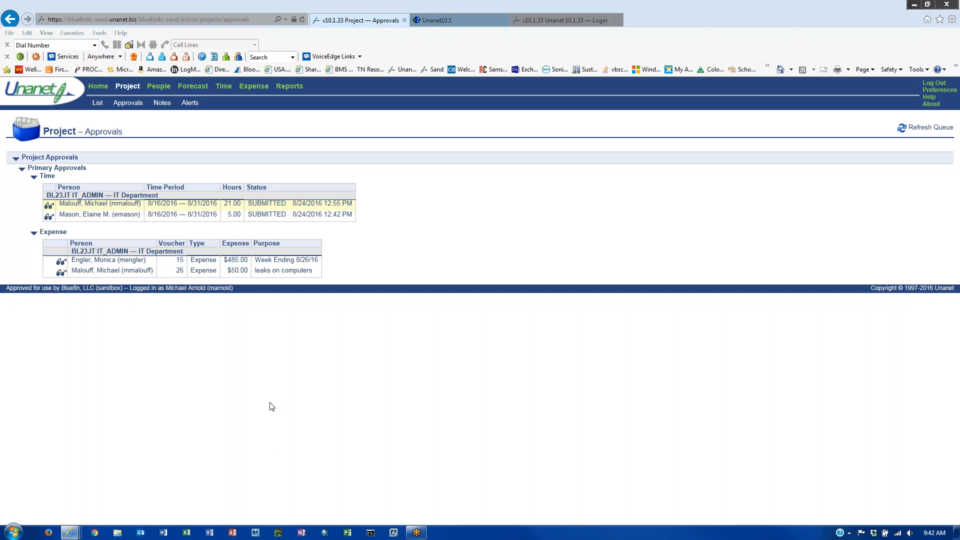
# - Go to the Expense dashboard and reload it
pyautogui.click(254, 86)
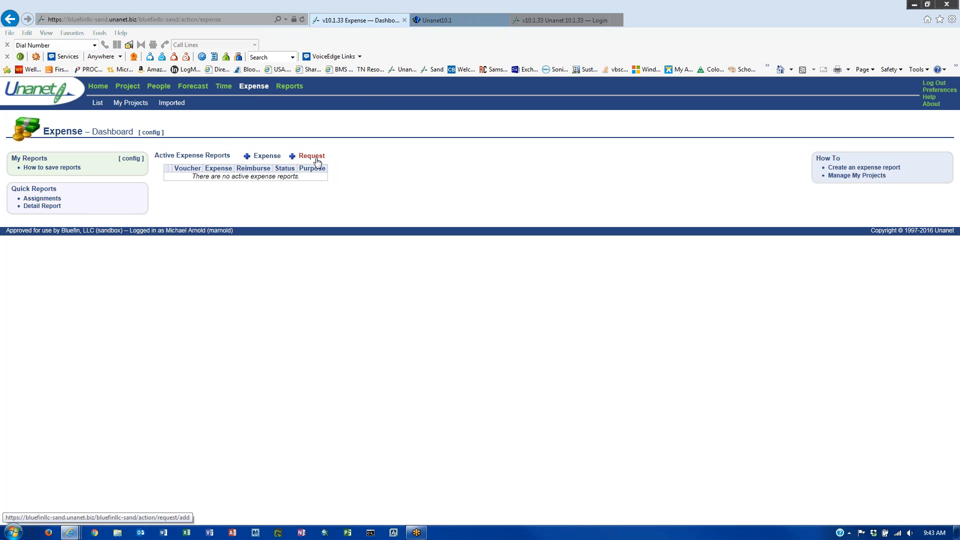
pyautogui.click(254, 87)
# - Start a new expense report form
pyautogui.click(260, 157)
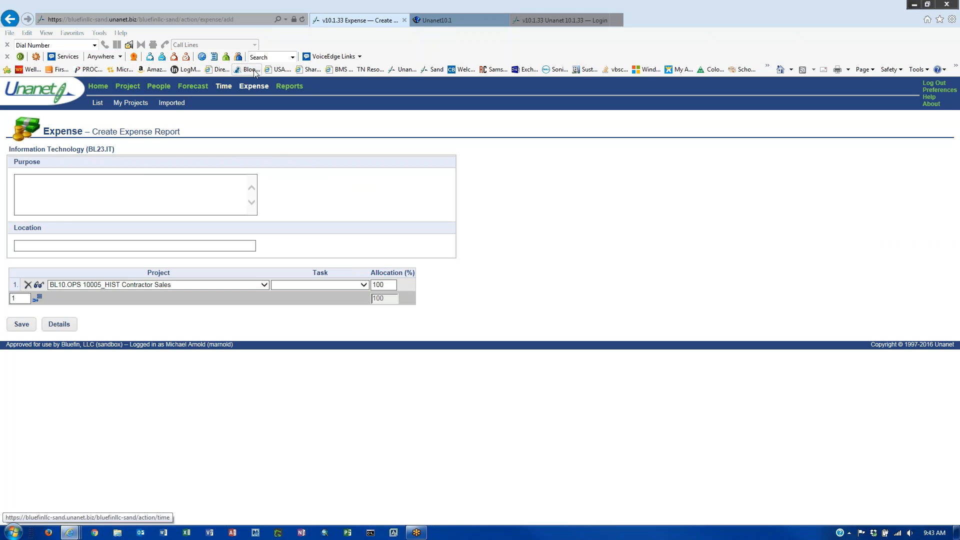
pyautogui.click(254, 86)
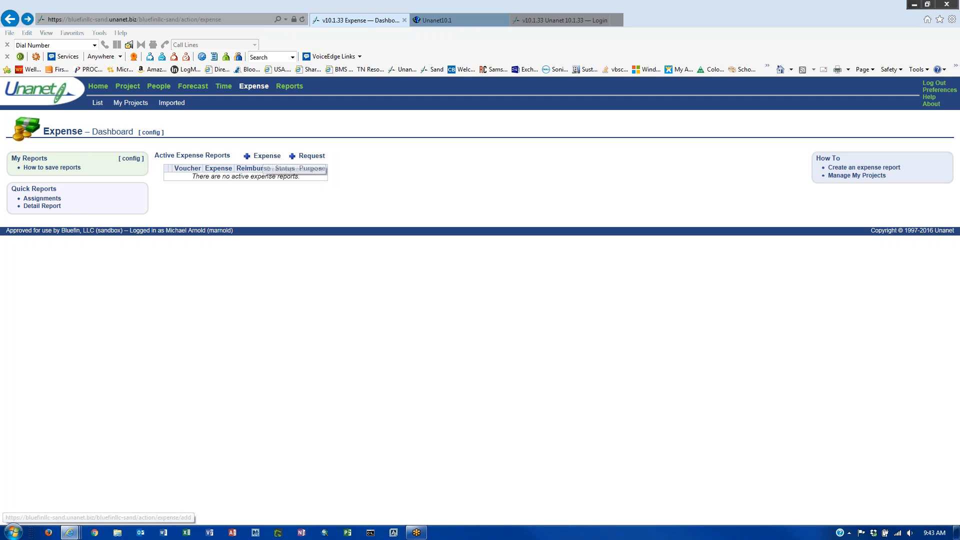
pyautogui.click(258, 157)
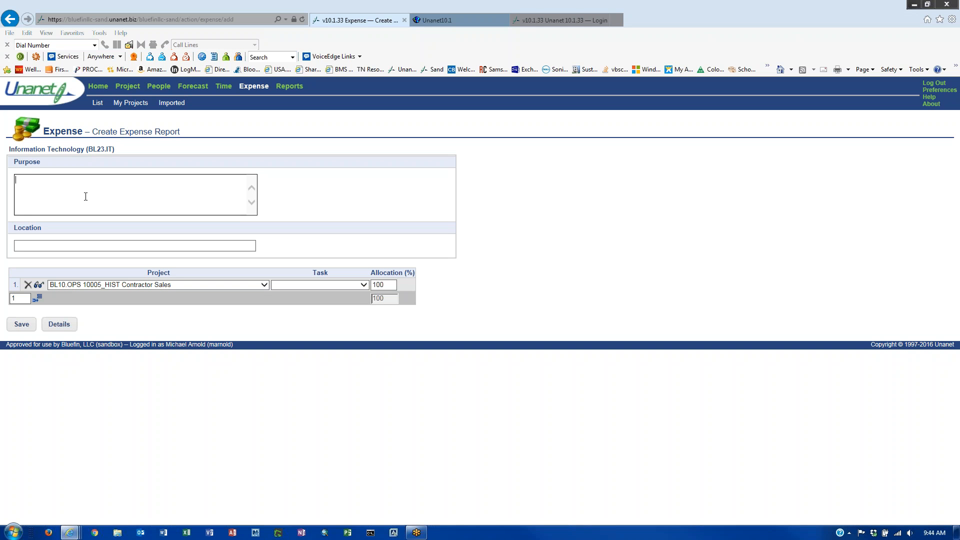
# - Enter purpose 'WE_02SEP16 Crofton, and Denver' and type Crofton as the location
pyautogui.write('WE_02SEP16 Crofton, and Denver')
pyautogui.click(59, 180)
pyautogui.moveTo(45, 180); pyautogui.dragTo(37, 180)
pyautogui.click(82, 181)
pyautogui.click(56, 182)
pyautogui.moveTo(59, 181); pyautogui.dragTo(34, 182)
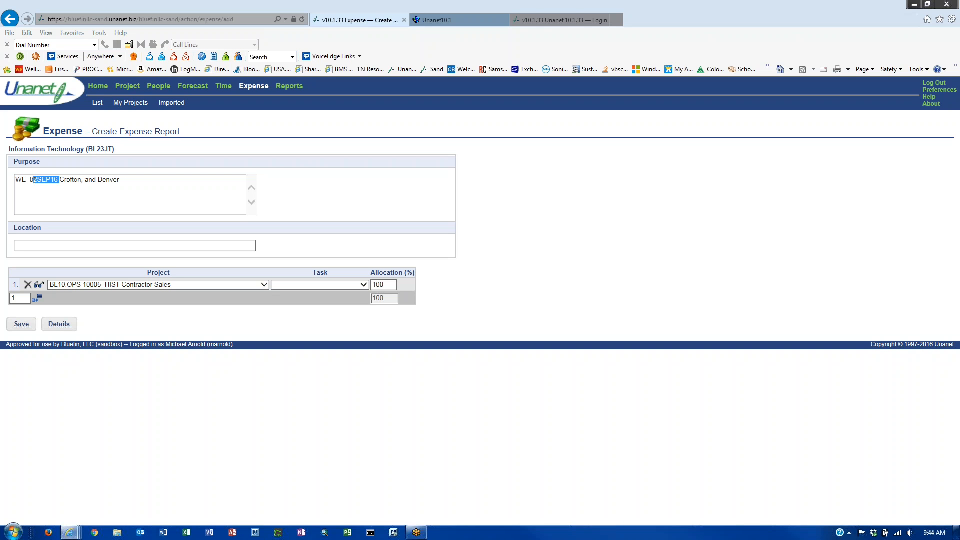
pyautogui.click(66, 187)
pyautogui.click(119, 206)
pyautogui.click(48, 245)
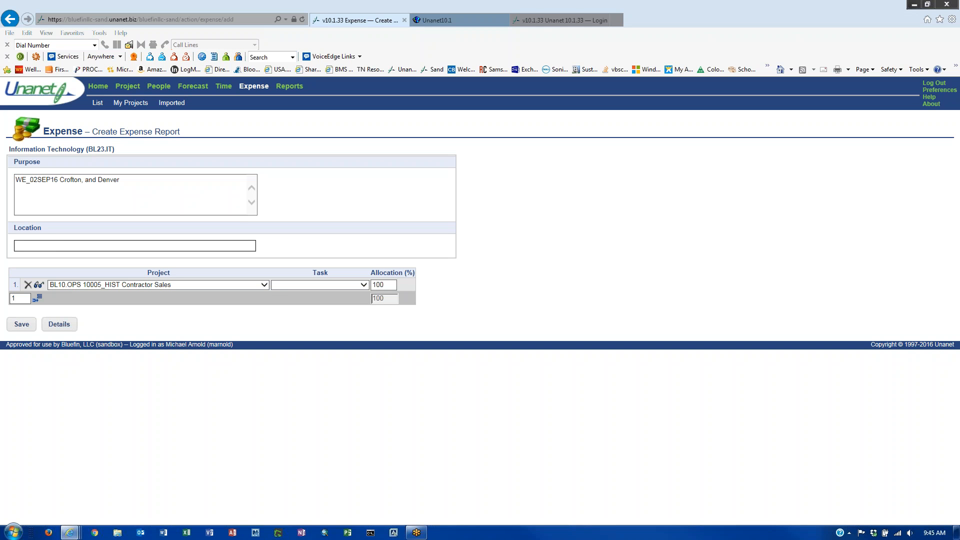
pyautogui.write('Crofton')
# - Charge allocation row 1 to DGS16 - Preventative Maint with task Field Work
pyautogui.click(168, 286)
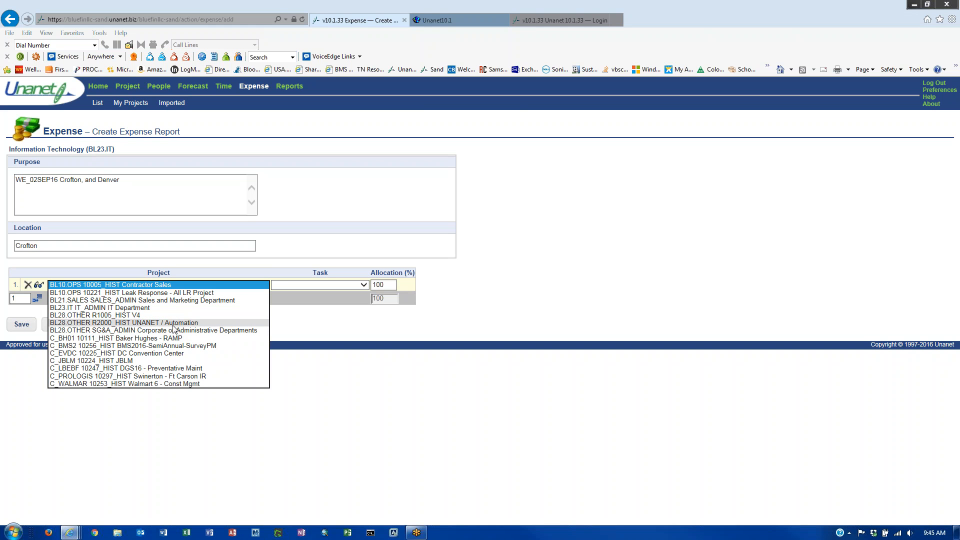
pyautogui.click(361, 426)
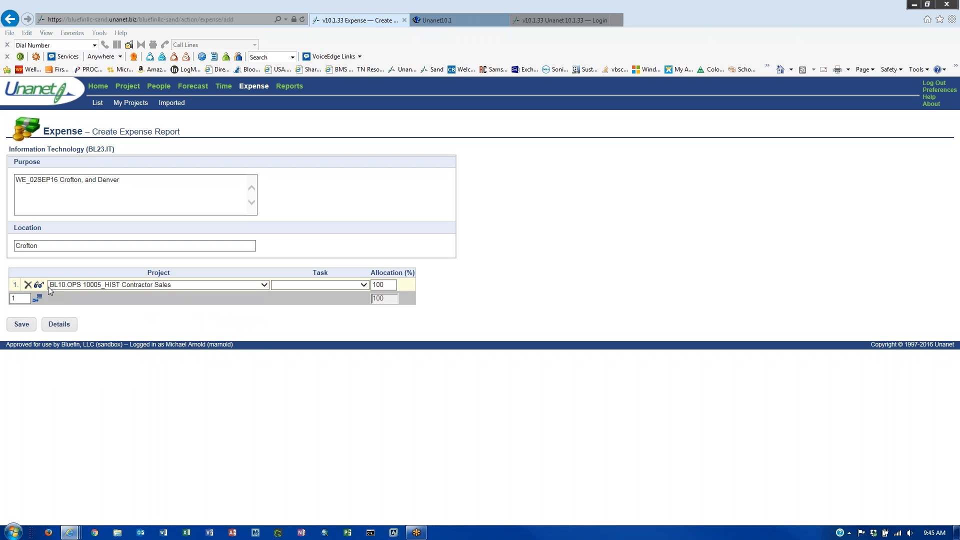
pyautogui.click(146, 287)
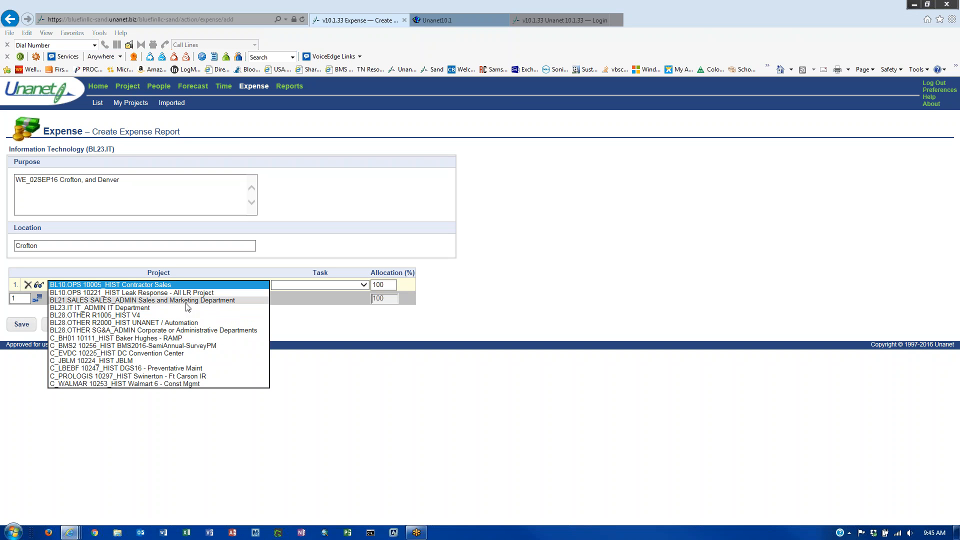
pyautogui.click(188, 370)
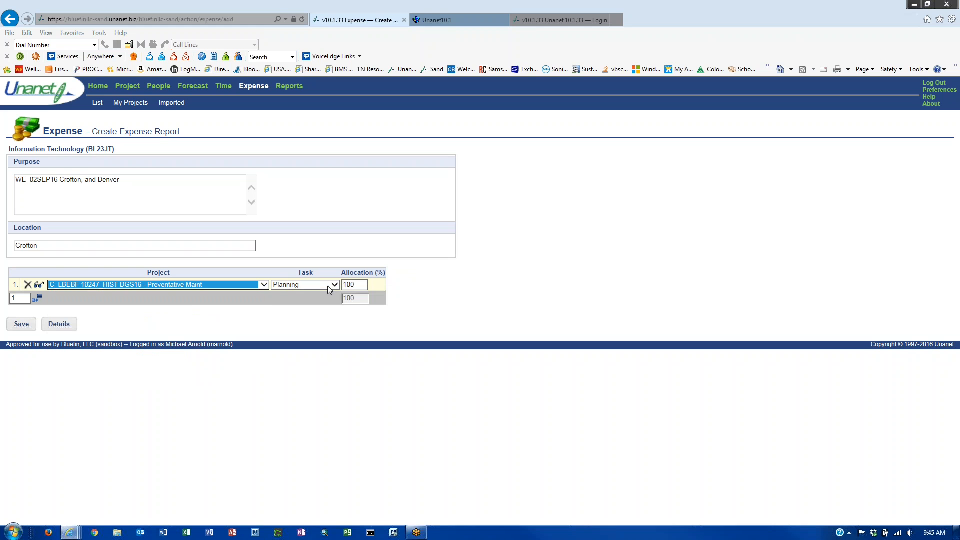
pyautogui.click(328, 286)
pyautogui.click(321, 297)
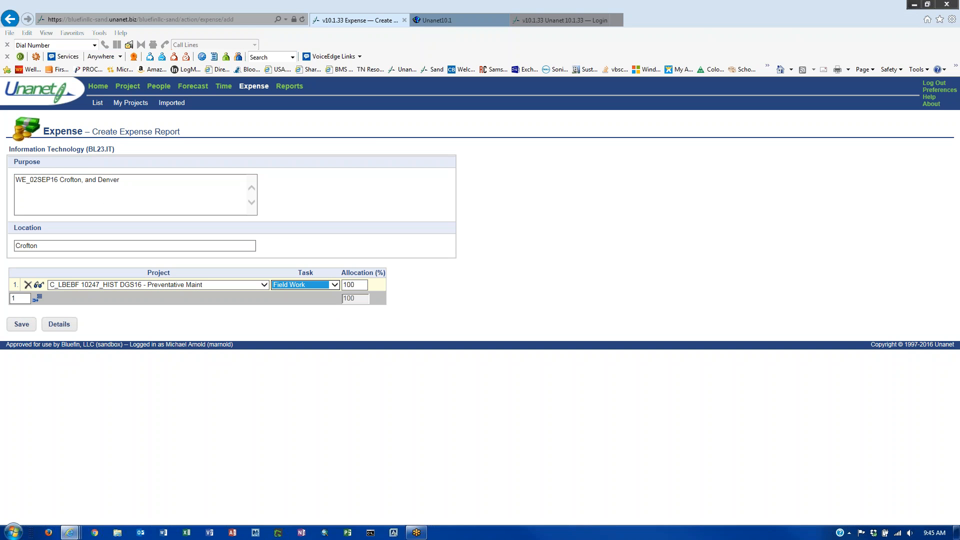
# - Add a second allocation row for Baker Hughes - RAMP with task Field Work
pyautogui.click(39, 301)
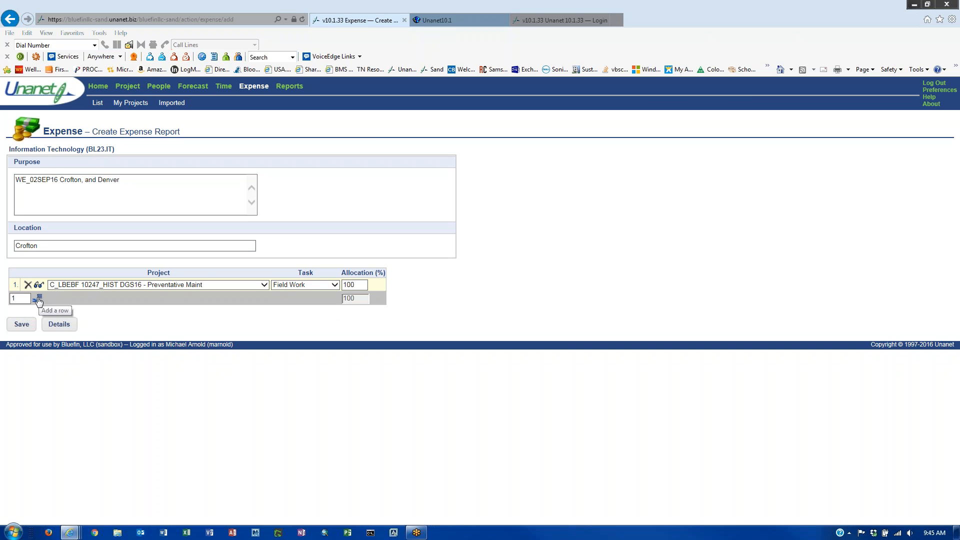
pyautogui.click(39, 300)
pyautogui.click(260, 301)
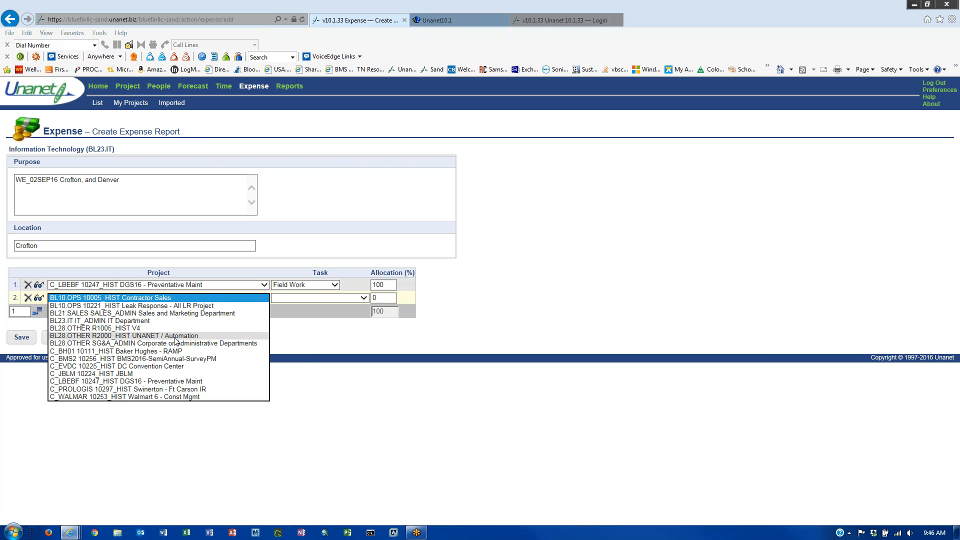
pyautogui.click(181, 351)
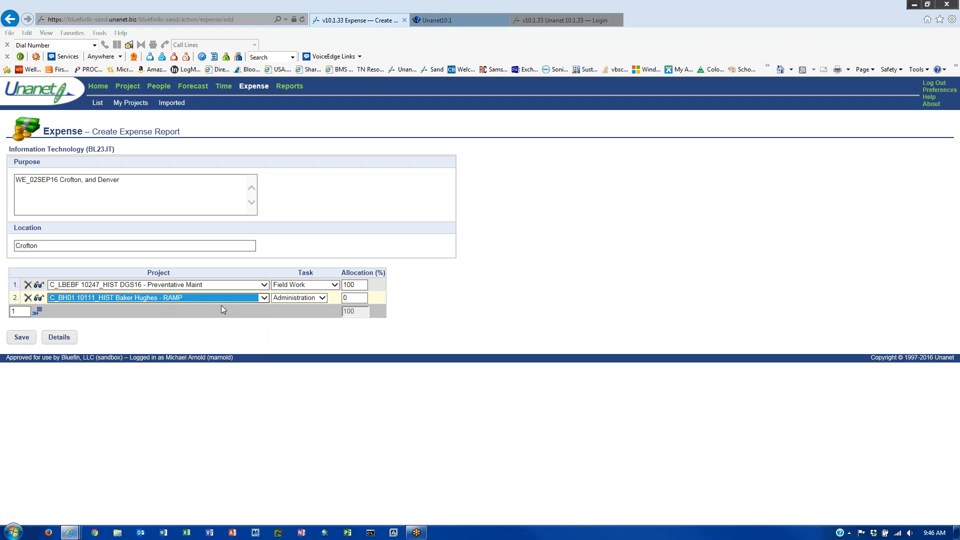
pyautogui.click(322, 299)
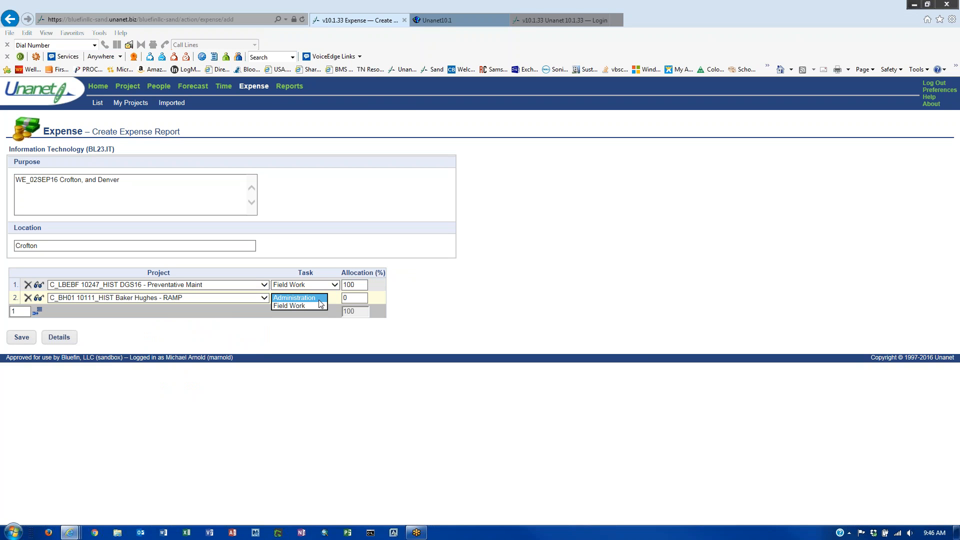
pyautogui.click(311, 307)
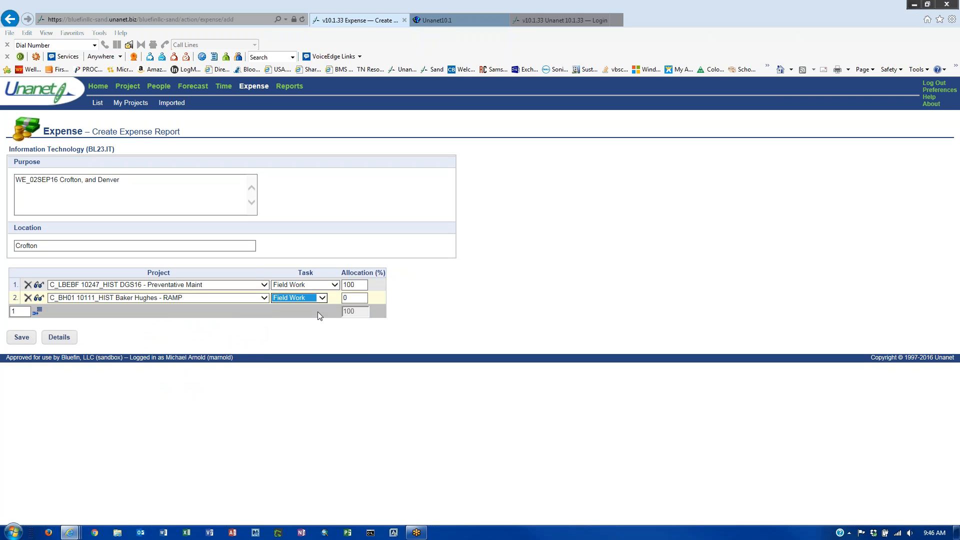
# - Set both rows' allocation to 50% and save the expense report
pyautogui.click(362, 297)
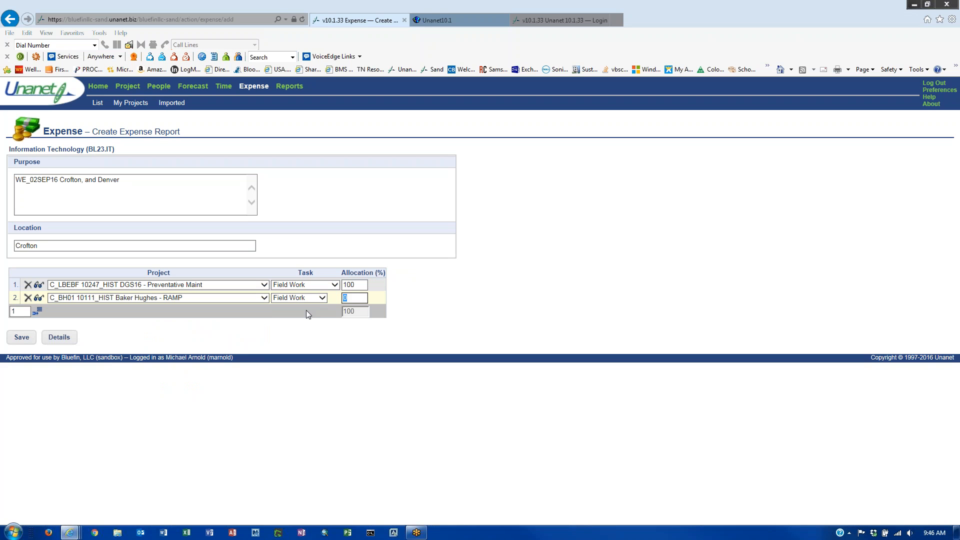
pyautogui.write('50')
pyautogui.click(355, 285)
pyautogui.write('50')
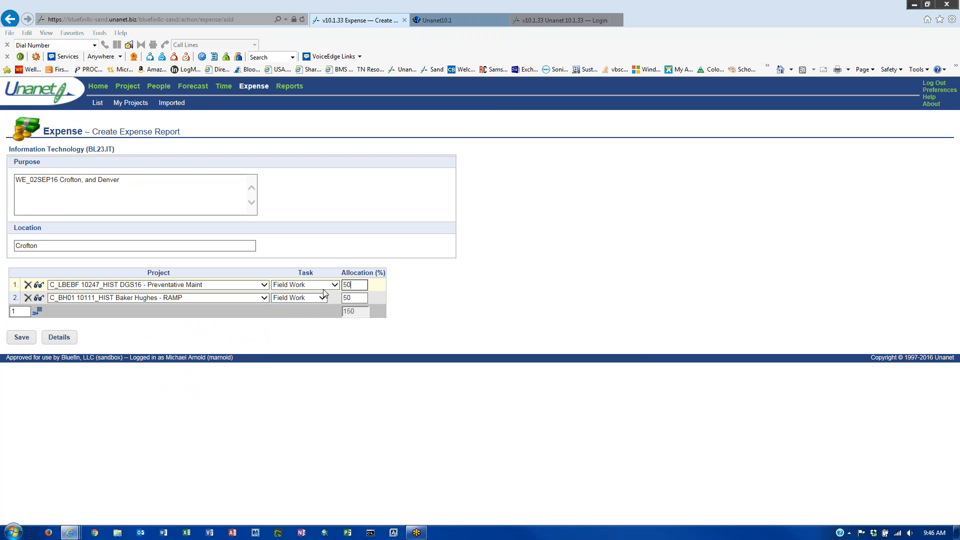
pyautogui.click(334, 331)
pyautogui.click(27, 339)
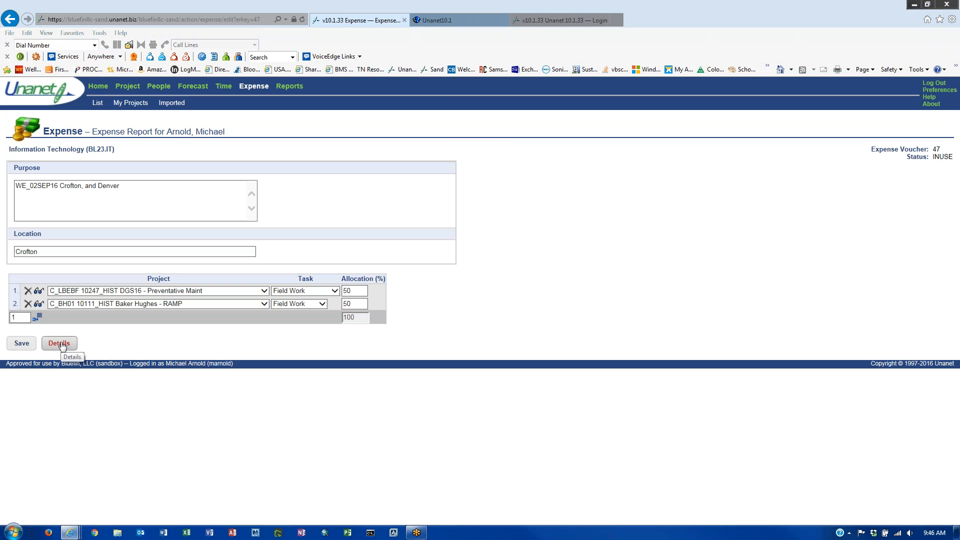
# - Open the expense line details and set line 1's date to 8/29/2016
pyautogui.click(59, 344)
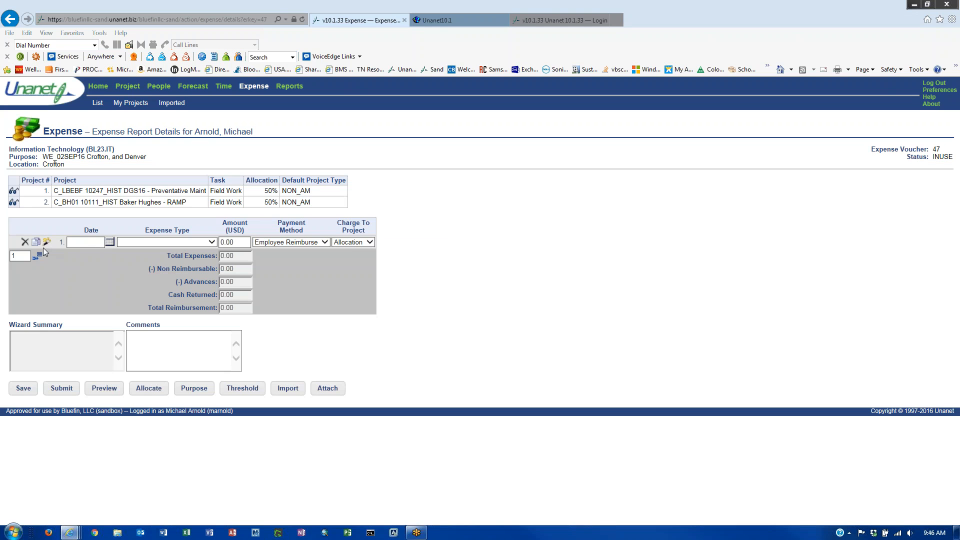
pyautogui.click(110, 243)
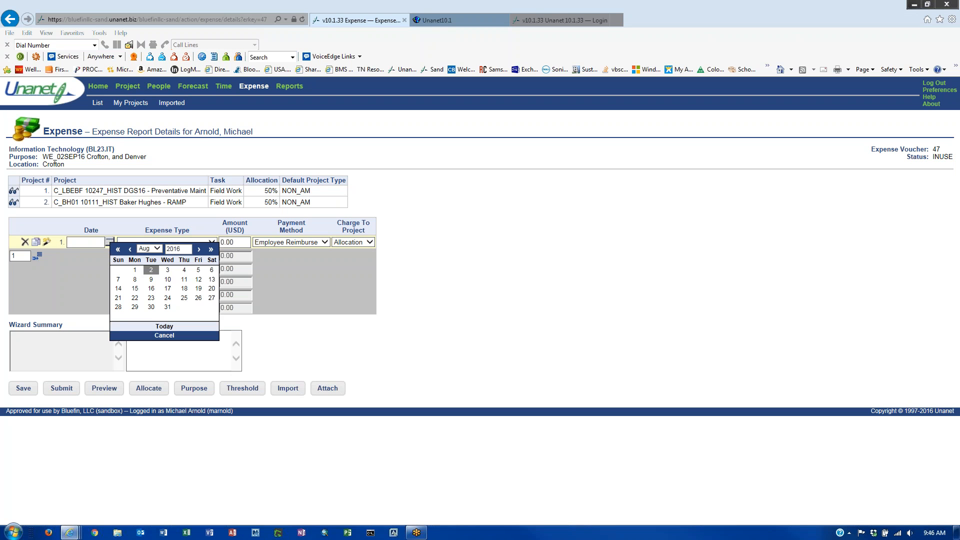
pyautogui.click(202, 252)
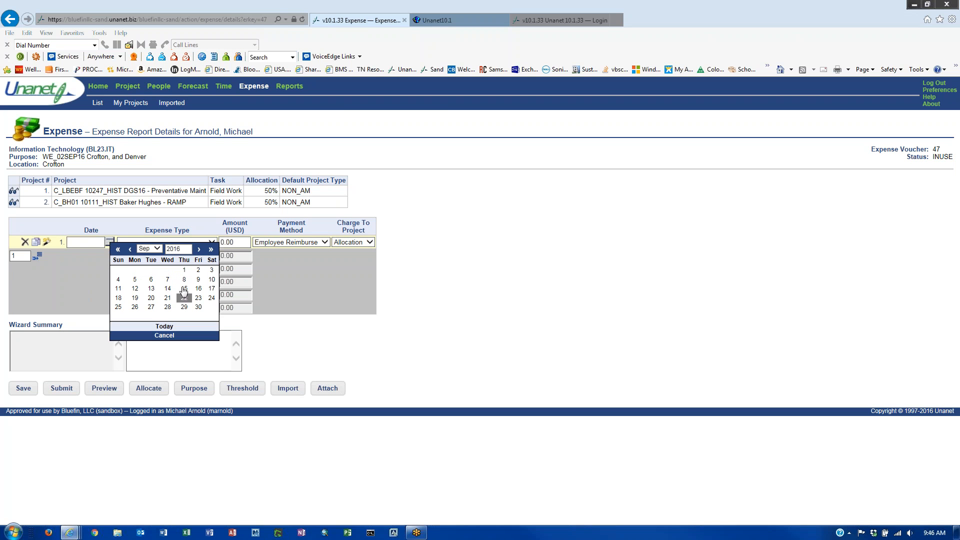
pyautogui.click(130, 249)
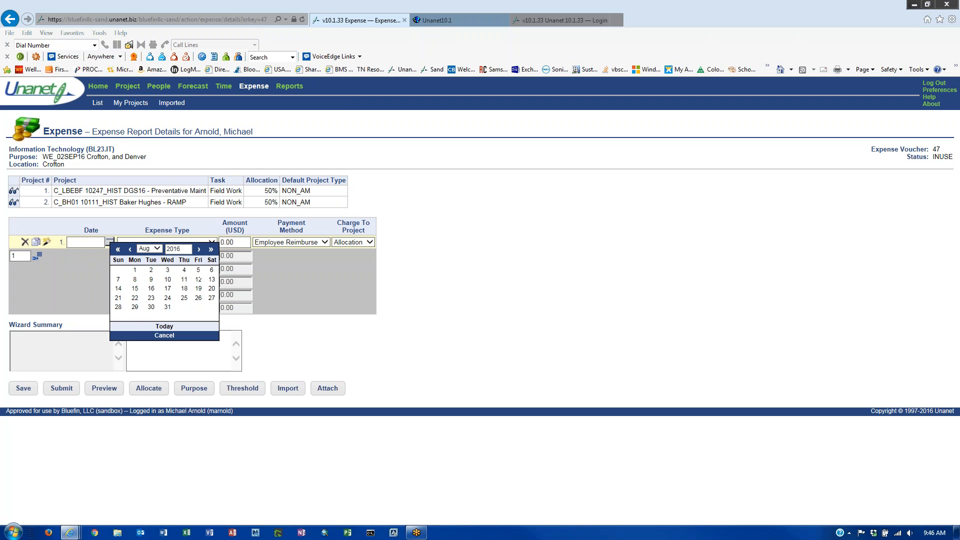
pyautogui.click(135, 308)
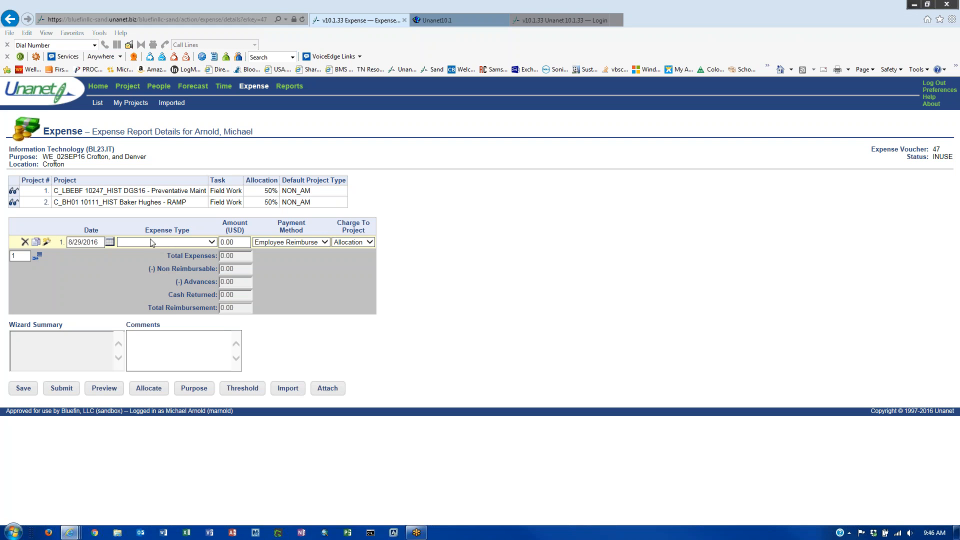
# - Set line 1's expense type to Fuel
pyautogui.click(210, 243)
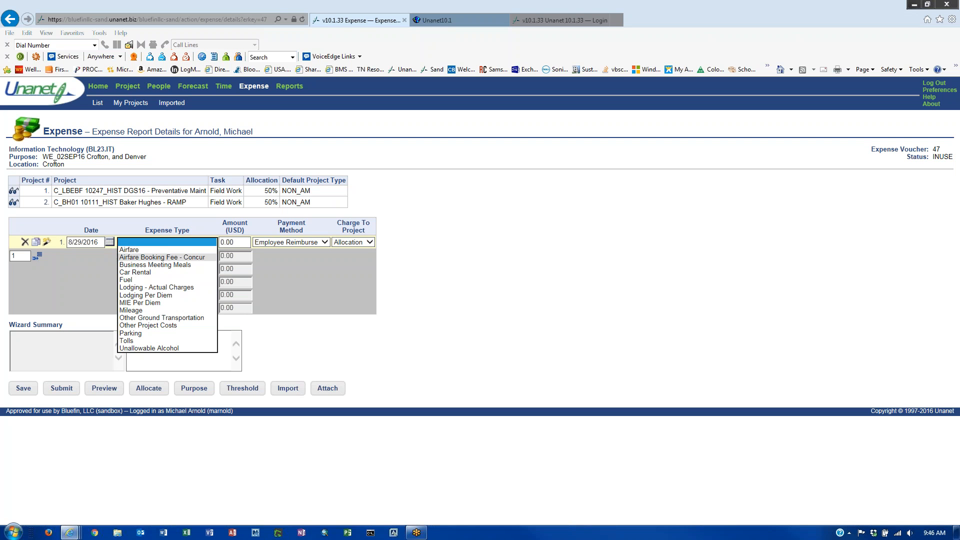
pyautogui.click(201, 257)
pyautogui.click(234, 242)
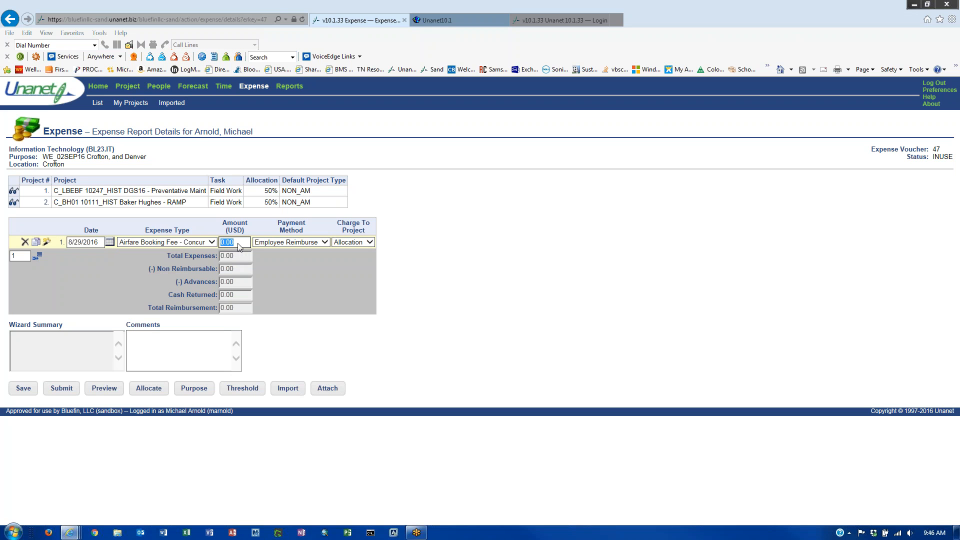
pyautogui.click(212, 242)
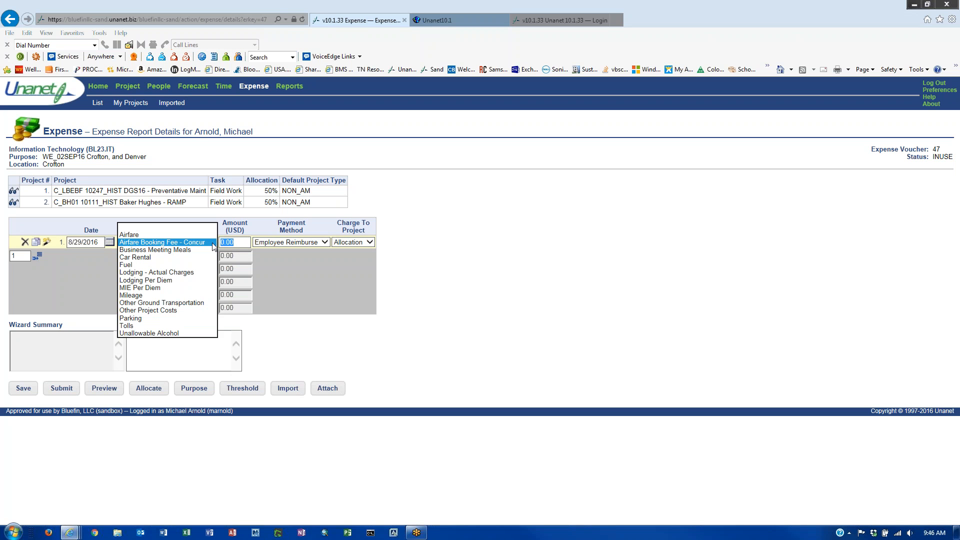
pyautogui.click(187, 265)
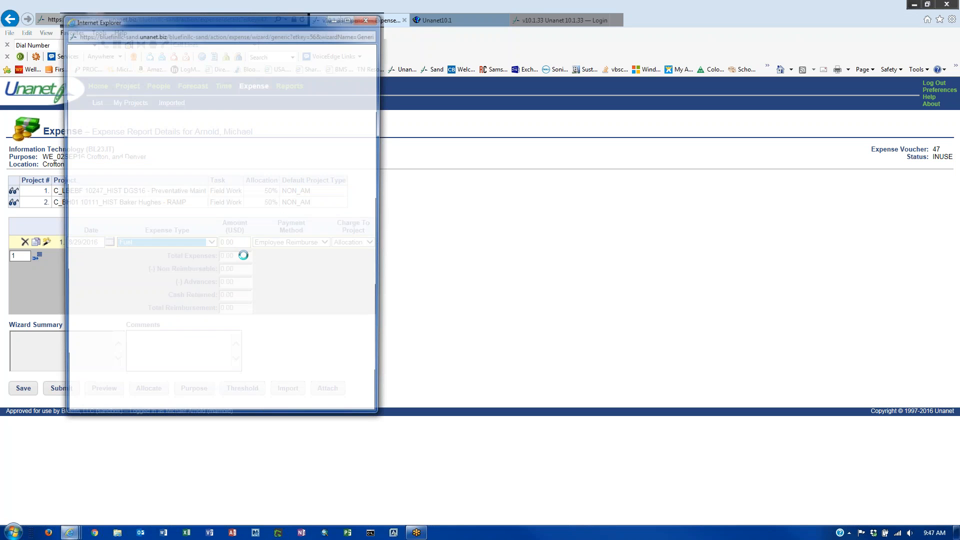
# - Reopen the Fuel expense wizard and move it beside the report
pyautogui.moveTo(224, 23); pyautogui.dragTo(577, 94)
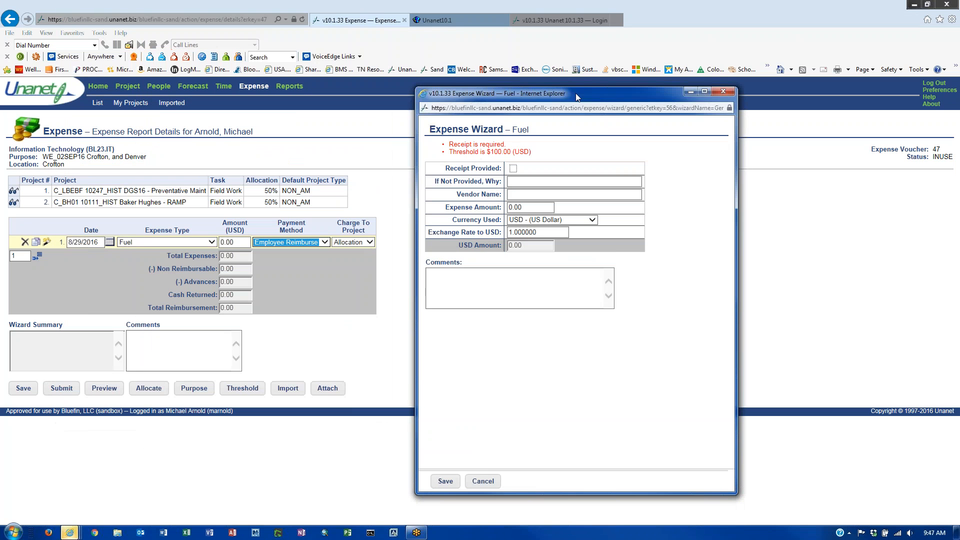
pyautogui.click(727, 93)
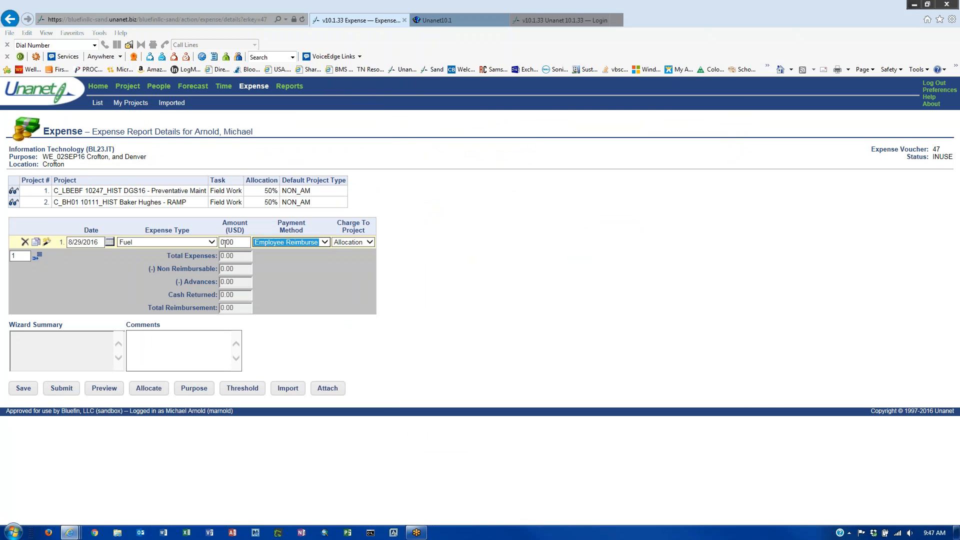
pyautogui.click(231, 245)
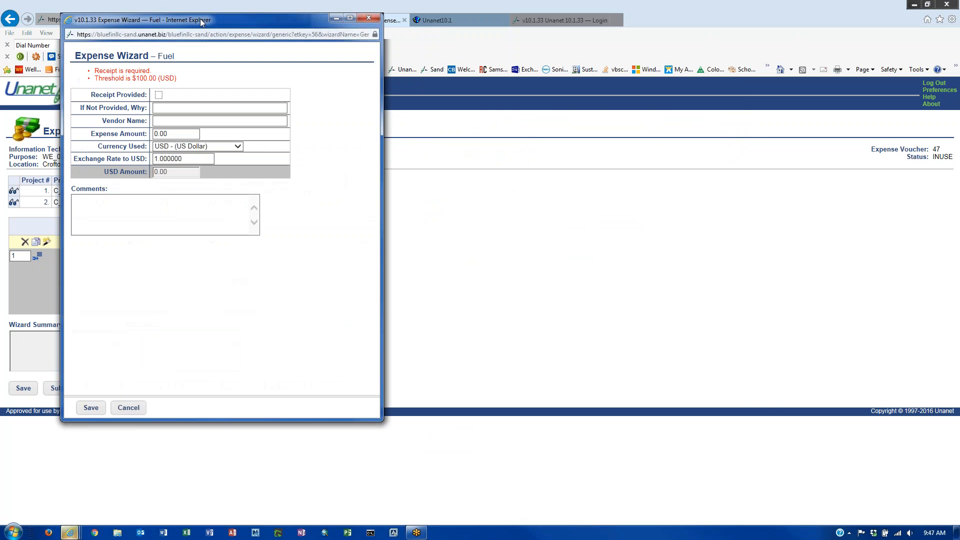
pyautogui.moveTo(362, 48); pyautogui.dragTo(559, 96)
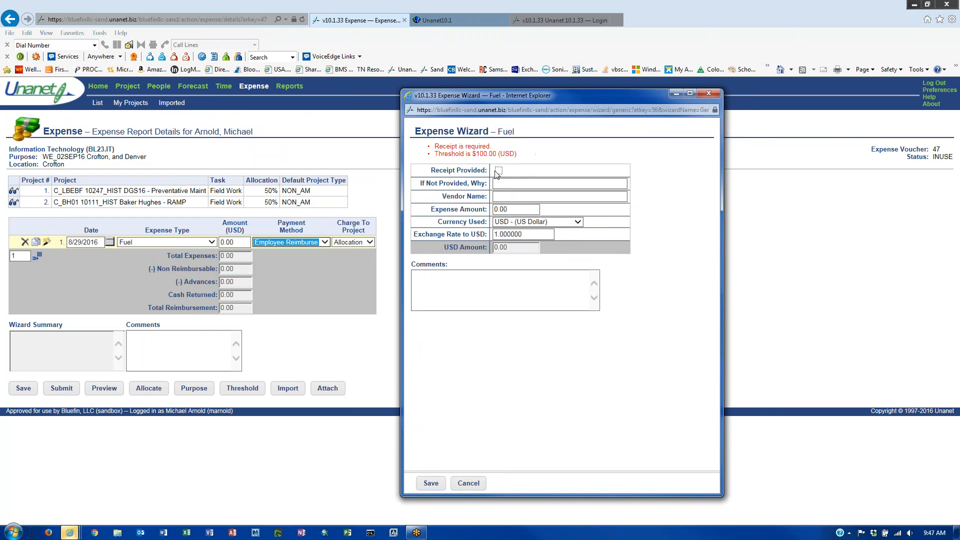
# - Mark receipt provided, enter N/A, vendor Shell, amount 50 USD, and save the Fuel line
pyautogui.click(499, 170)
pyautogui.click(502, 185)
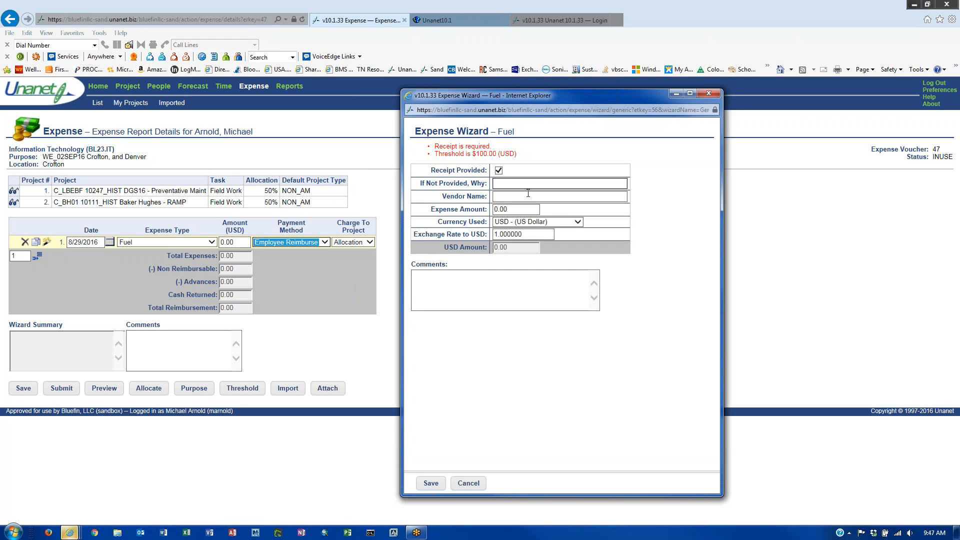
pyautogui.write('N/A')
pyautogui.click(528, 196)
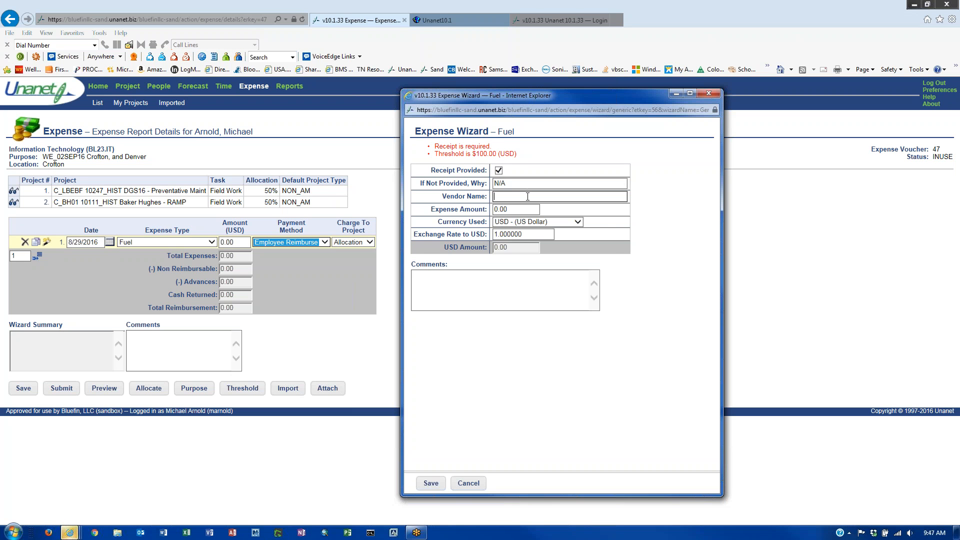
pyautogui.write('Shell')
pyautogui.press('Tab')
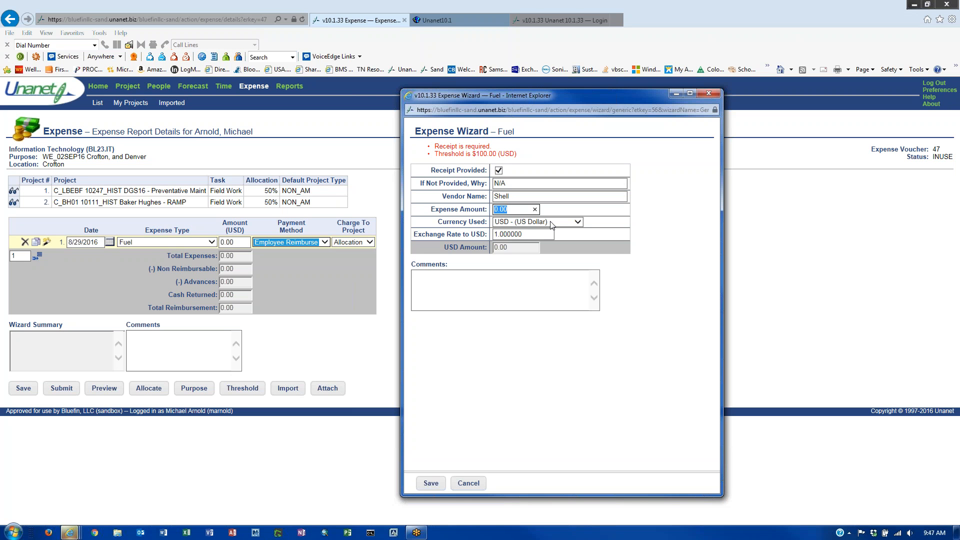
pyautogui.write('50')
pyautogui.click(578, 222)
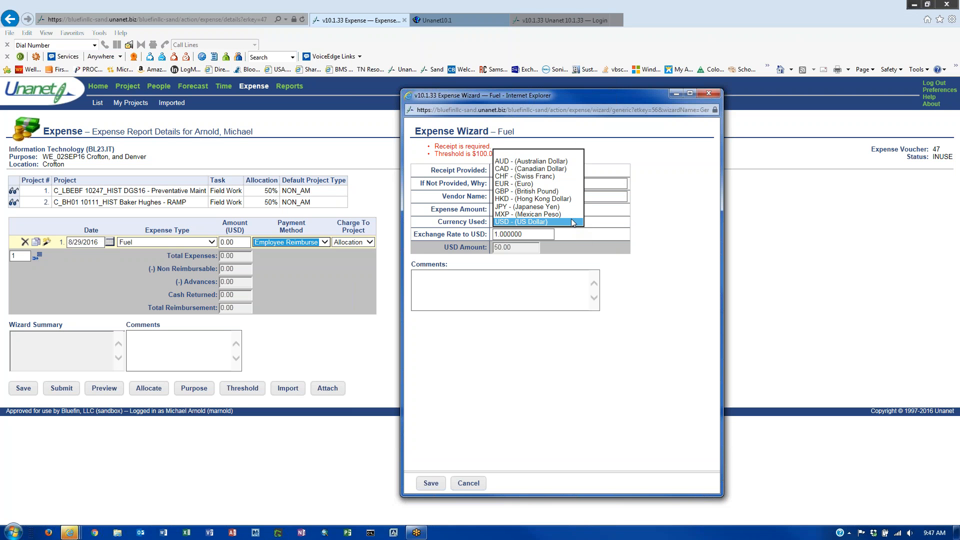
pyautogui.click(514, 289)
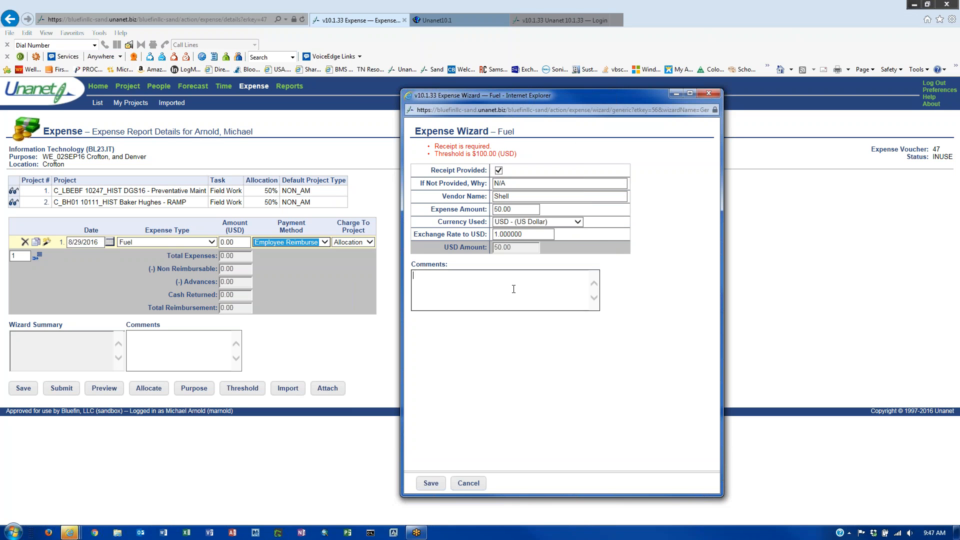
pyautogui.click(460, 283)
pyautogui.click(426, 484)
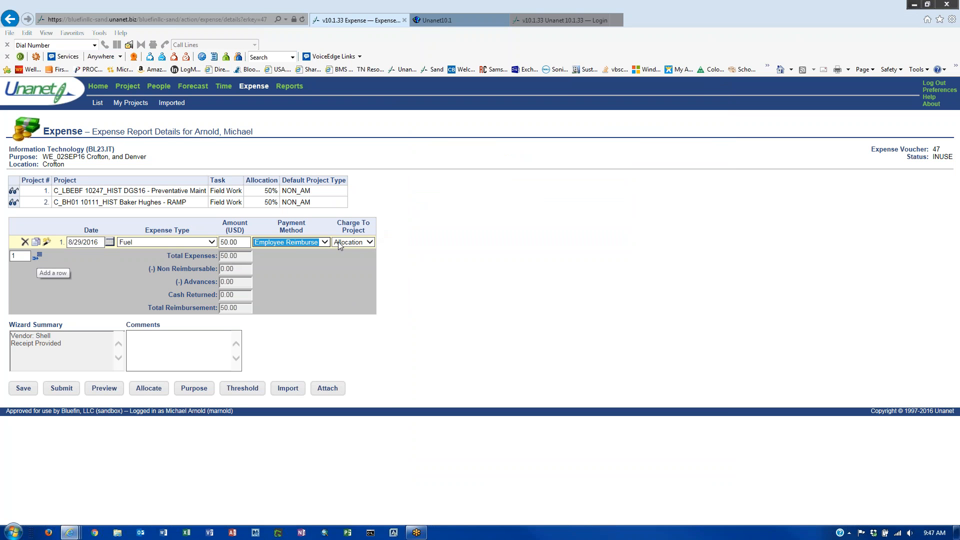
# - Add line 2 dated 8/30/2016 and set its expense type to Mileage
pyautogui.click(47, 256)
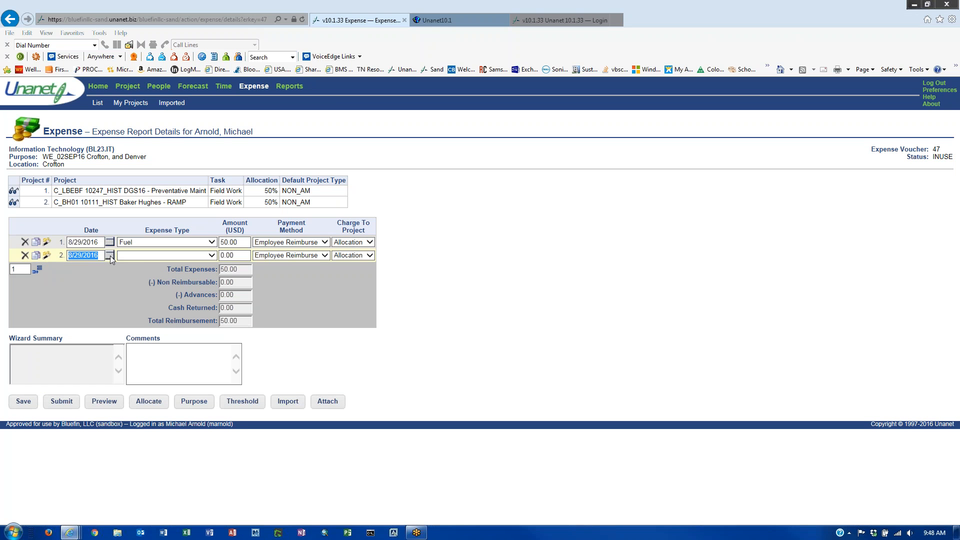
pyautogui.click(110, 255)
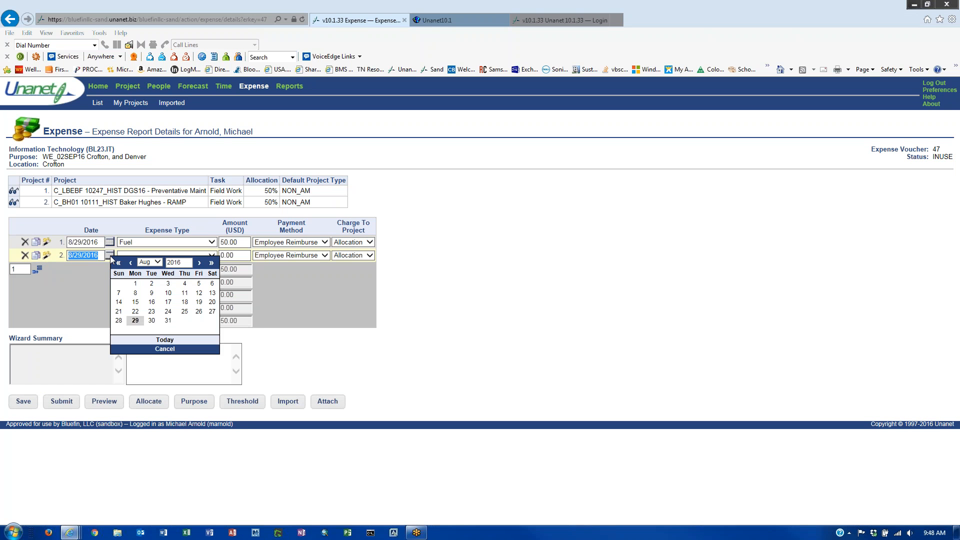
pyautogui.click(152, 321)
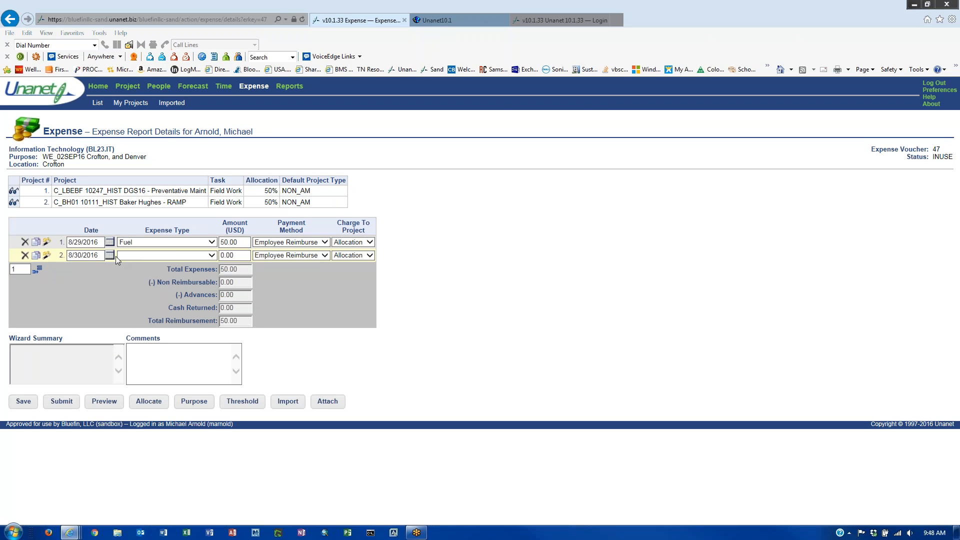
pyautogui.click(205, 255)
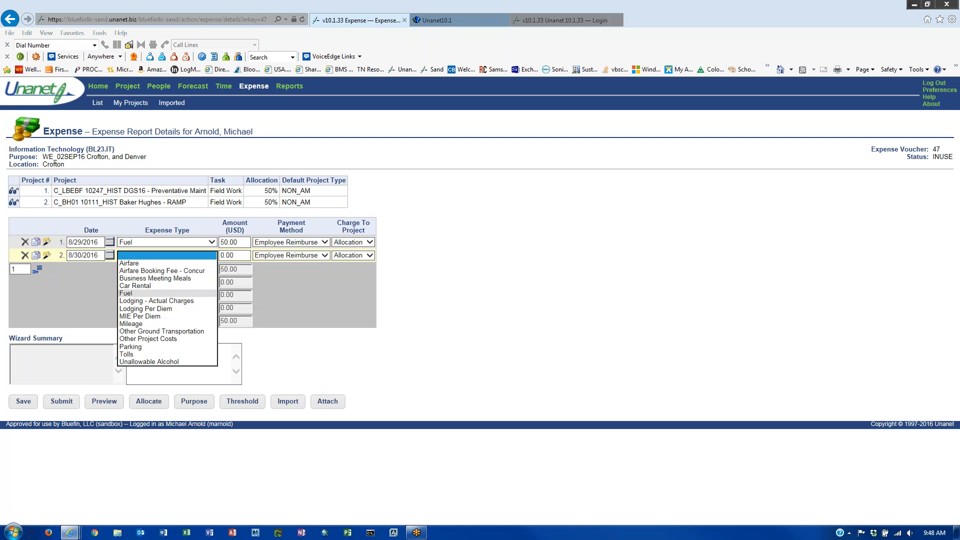
pyautogui.click(145, 324)
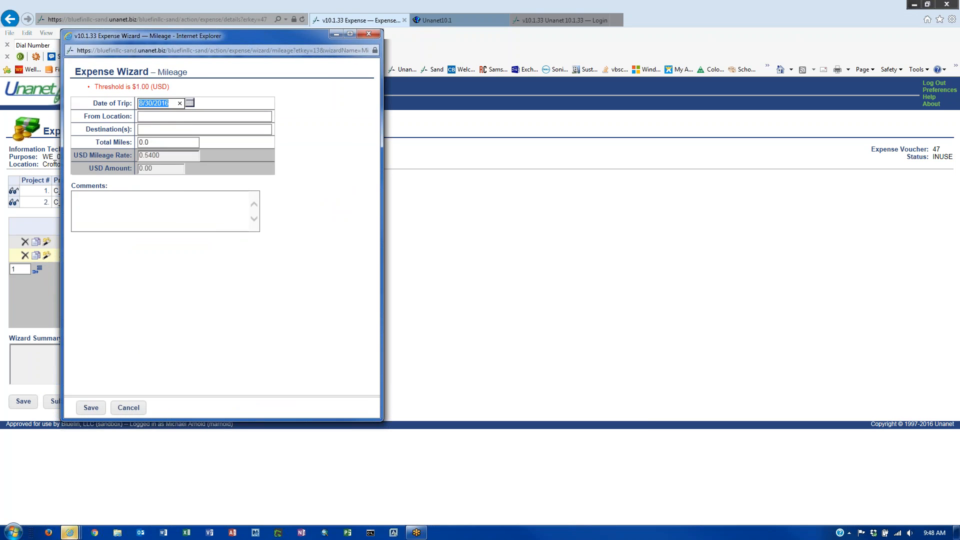
# - Enter a 22.6-mile trip from Denver office to DIA and save the 12.20 mileage line
pyautogui.moveTo(264, 35); pyautogui.dragTo(674, 115)
pyautogui.click(589, 195)
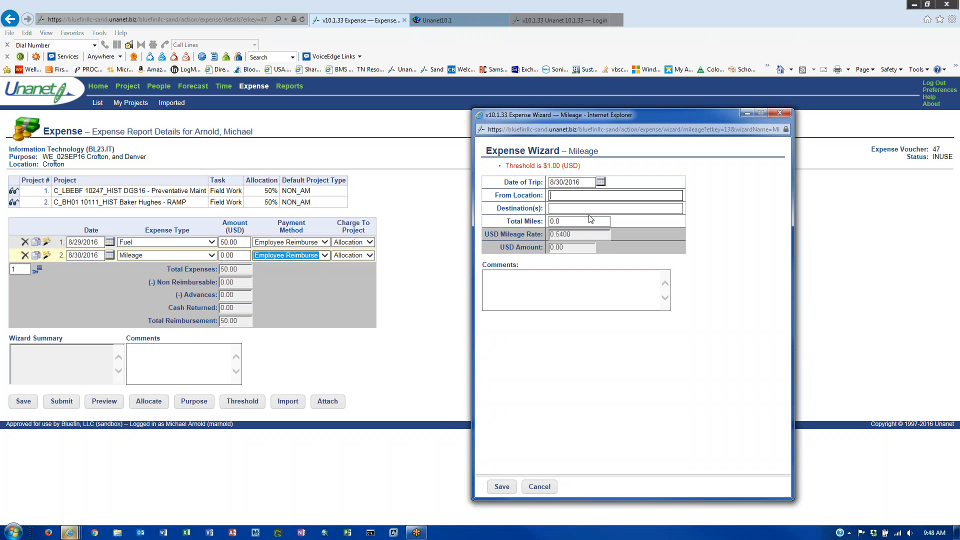
pyautogui.write('Denver office')
pyautogui.press('Tab')
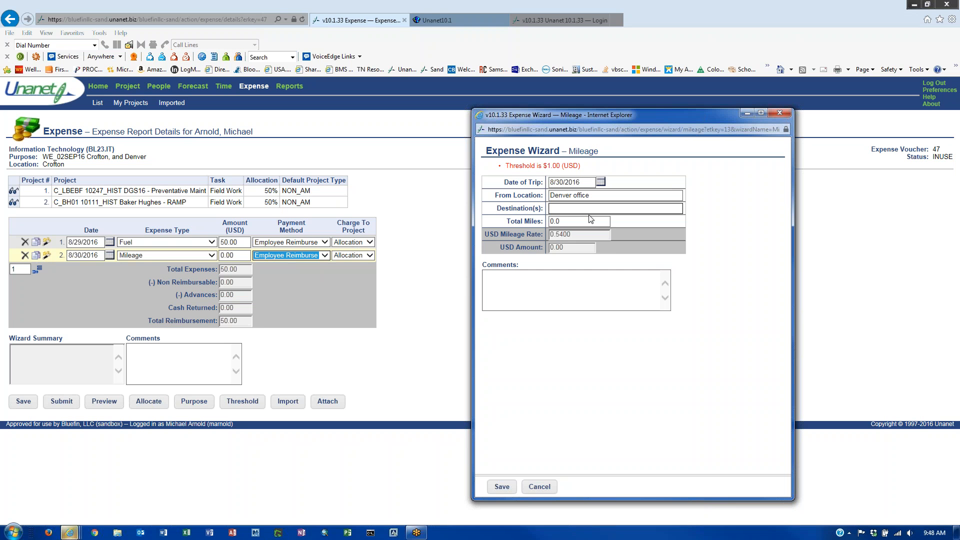
pyautogui.write('DIA')
pyautogui.press('Tab')
pyautogui.write('22.6')
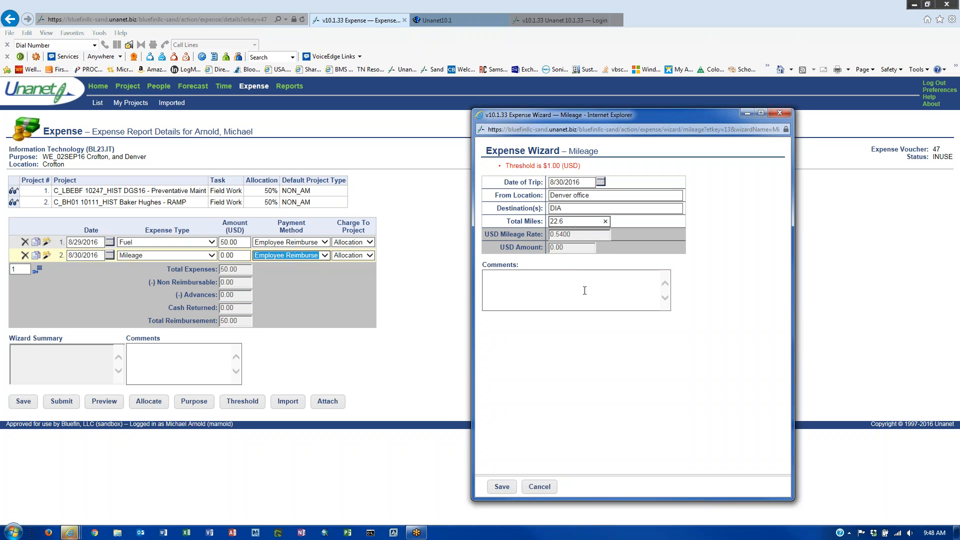
pyautogui.click(557, 303)
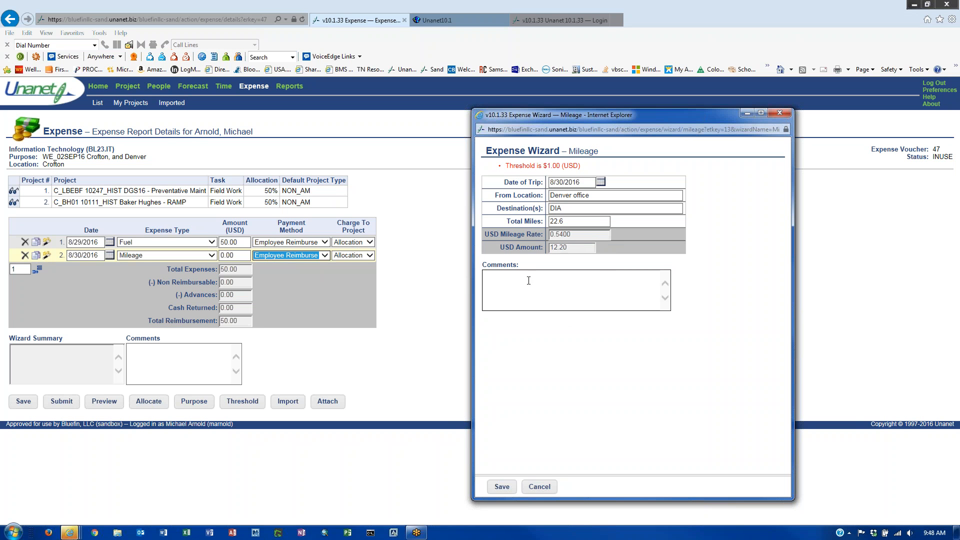
pyautogui.click(501, 486)
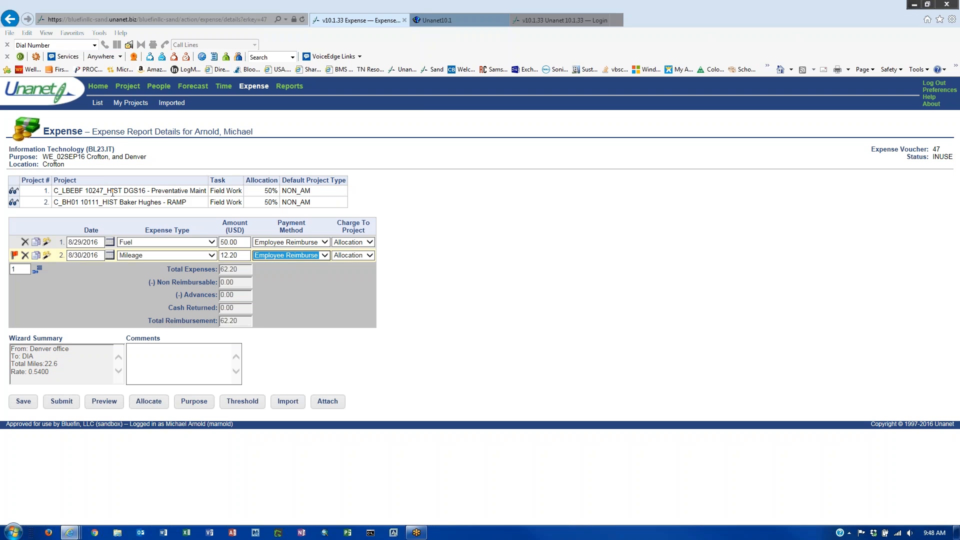
# - Charge the Mileage line to project 1
pyautogui.click(371, 255)
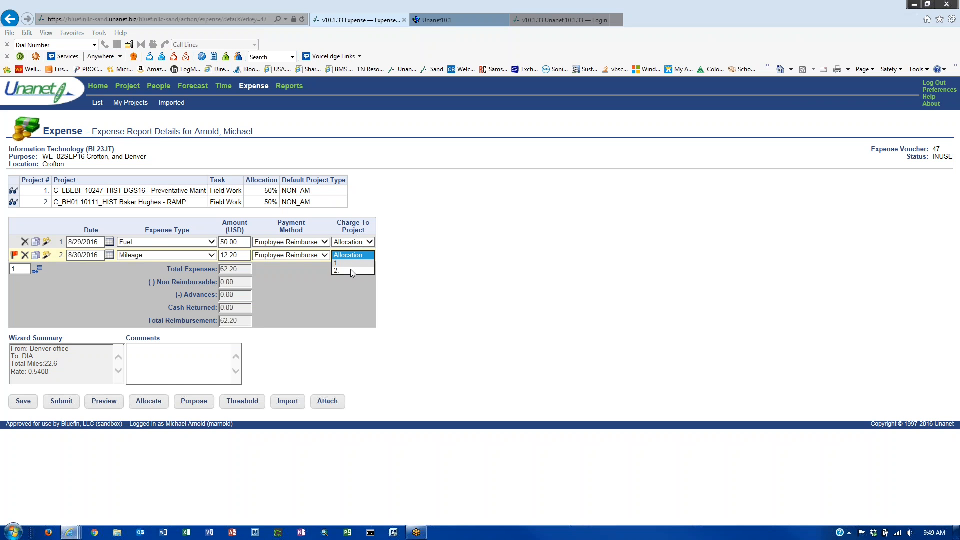
pyautogui.click(342, 294)
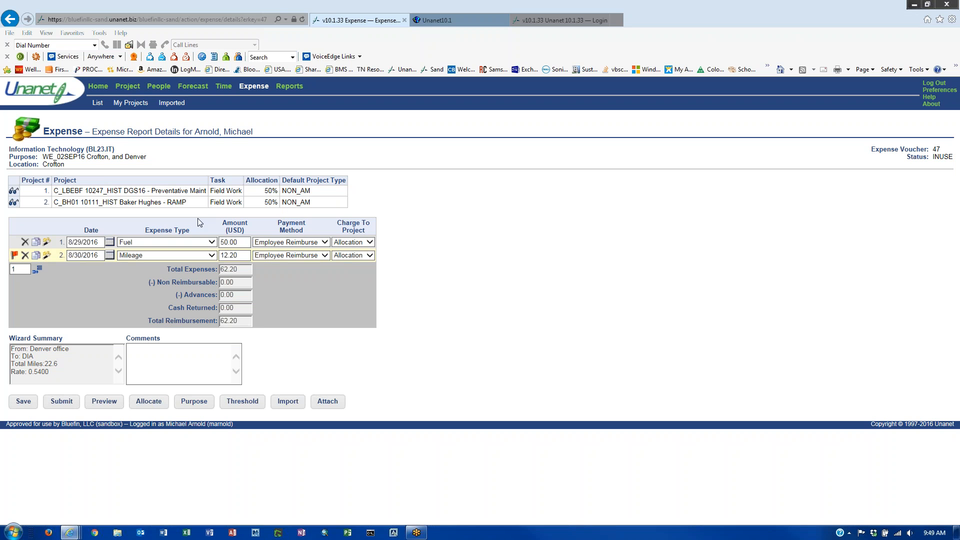
pyautogui.click(350, 256)
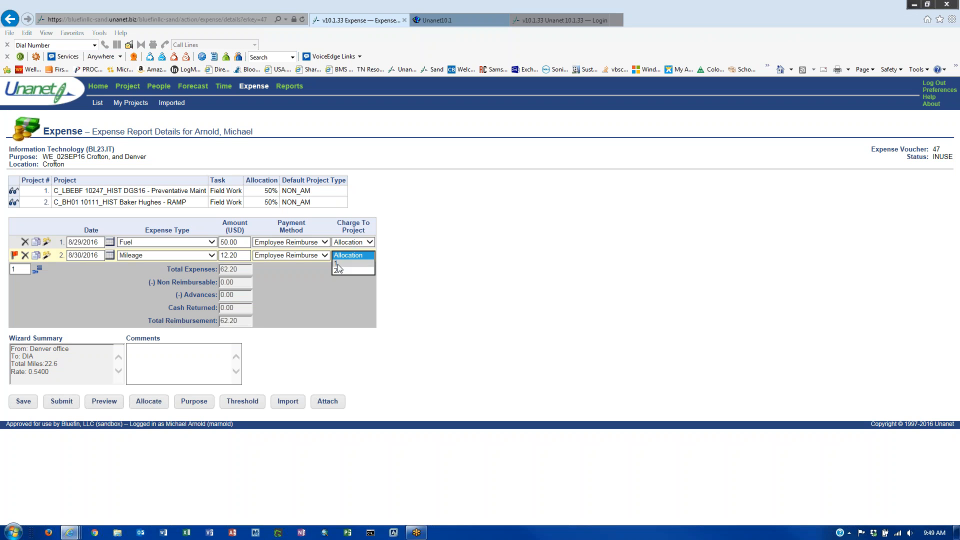
pyautogui.click(339, 264)
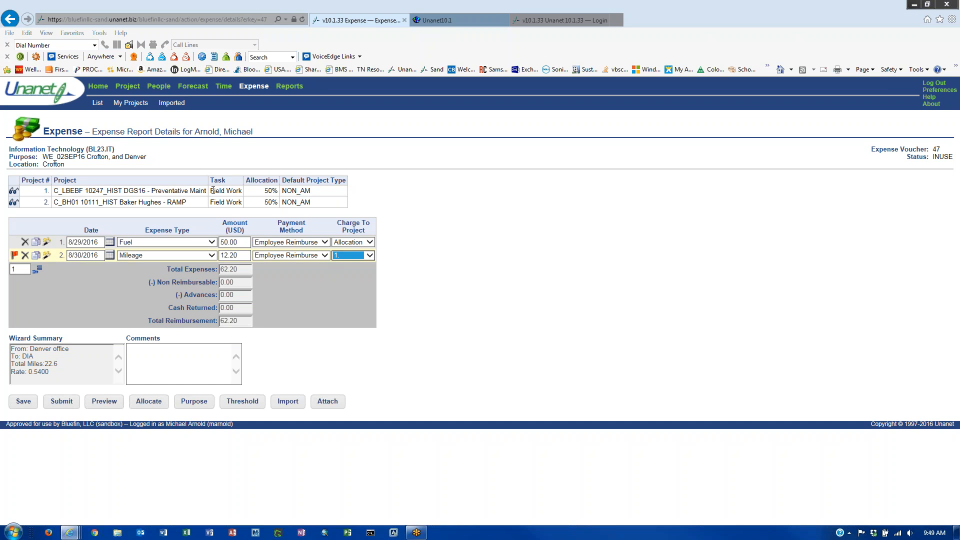
# - Leave the Fuel line's project on Allocation
pyautogui.click(370, 243)
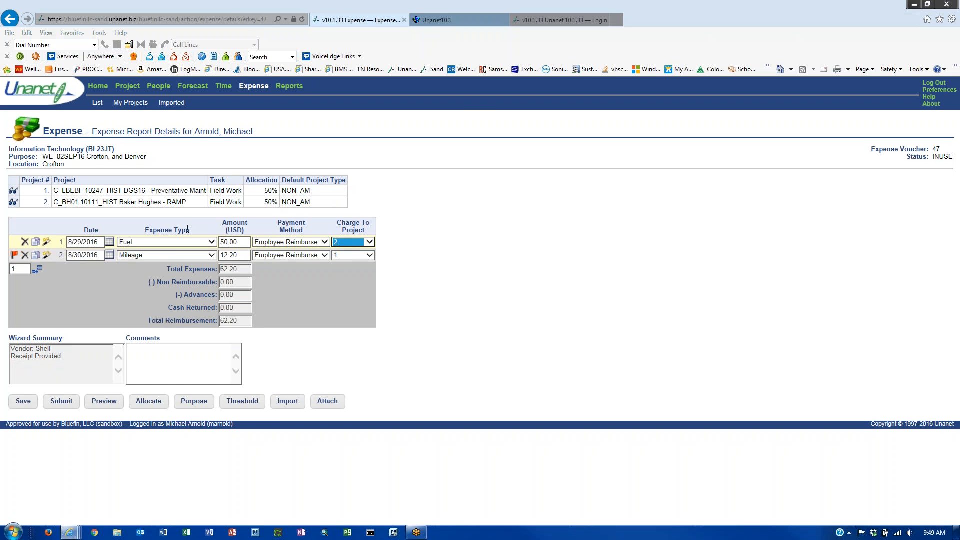
pyautogui.click(360, 241)
pyautogui.click(360, 227)
# - Add the threshold comment 'Need commen', save the report, and open its purpose/allocation page
pyautogui.click(197, 403)
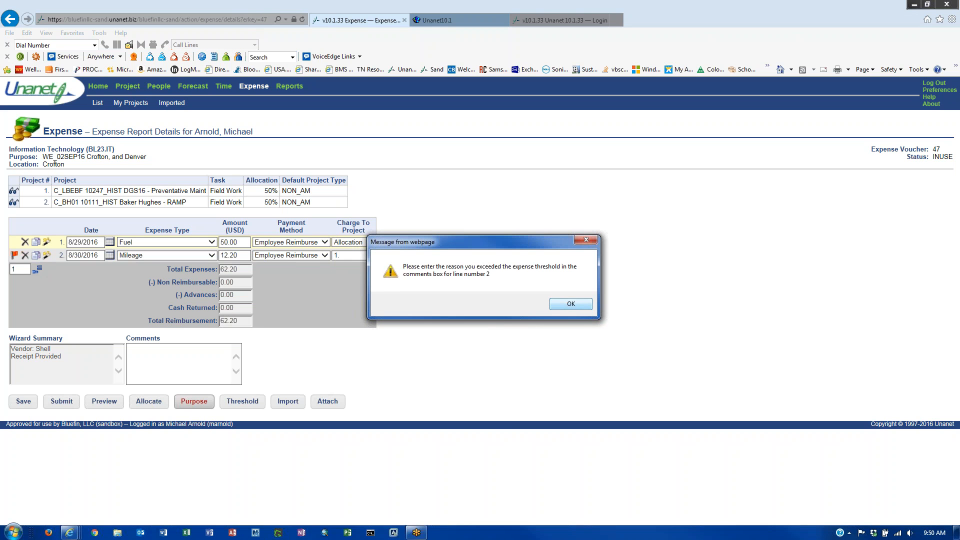
pyautogui.click(571, 304)
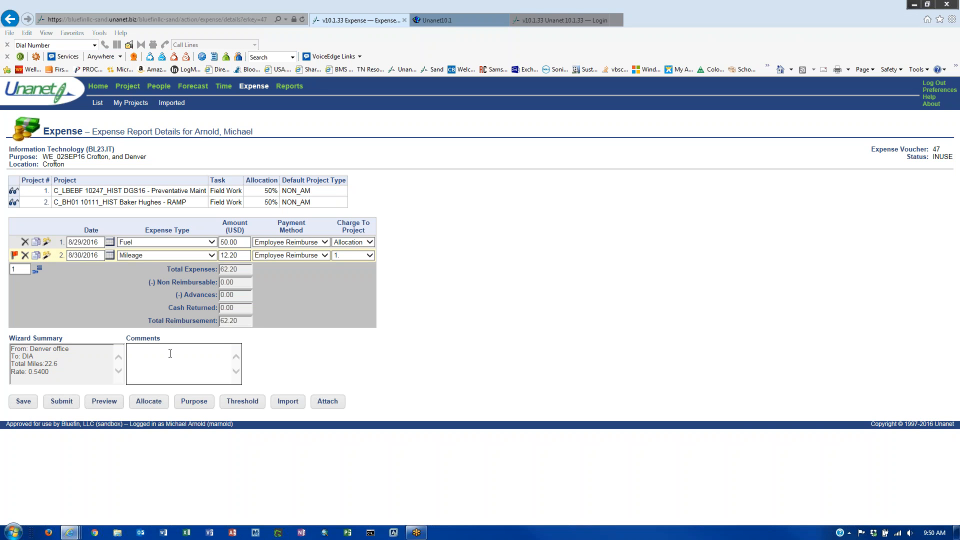
pyautogui.write('Need comment')
pyautogui.click(23, 403)
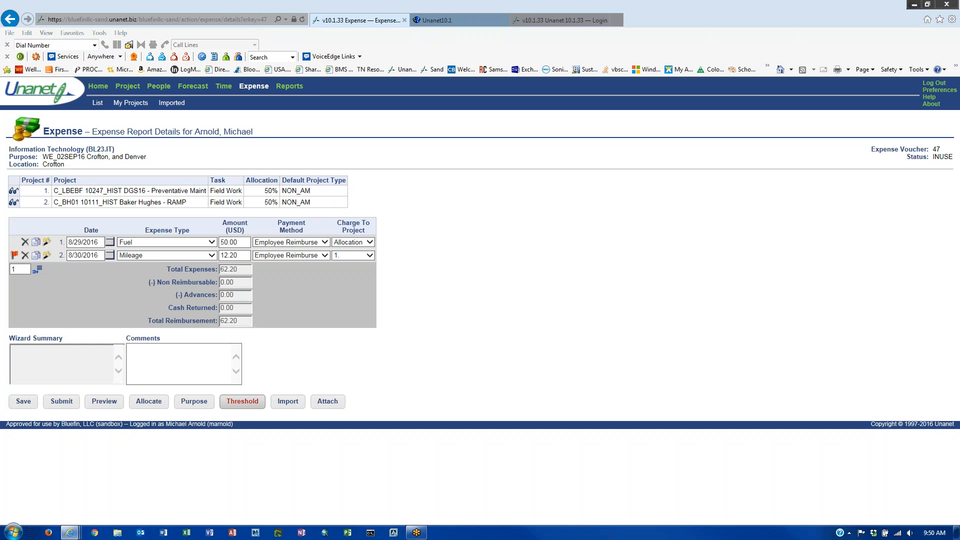
pyautogui.click(197, 408)
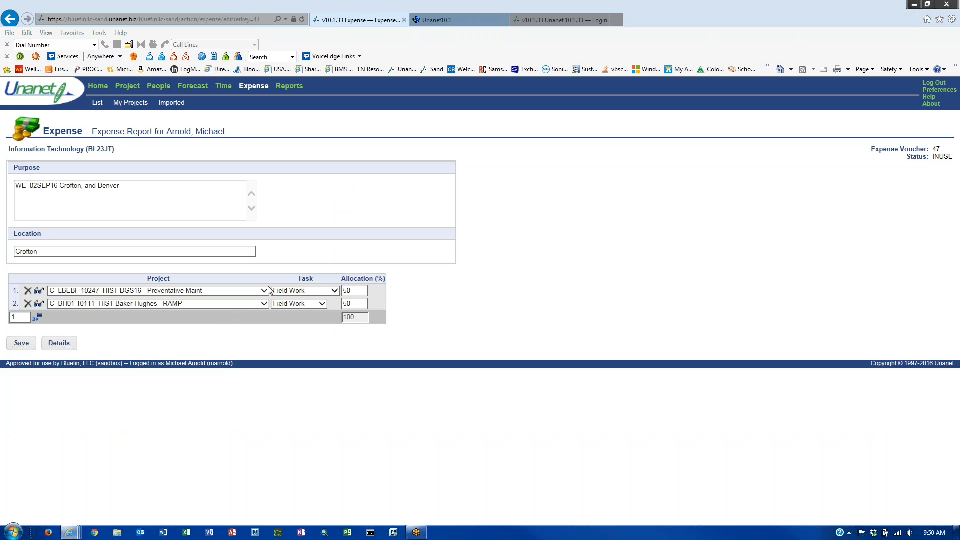
# - Charge row 2 to C_EVDC 10225_HIST DC Convention Center, save, and return to Details
pyautogui.click(177, 305)
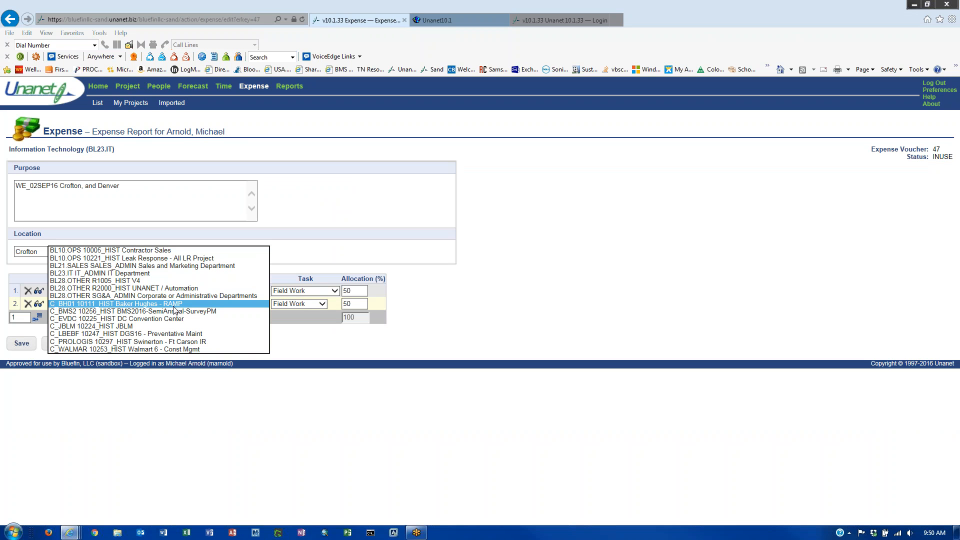
pyautogui.click(151, 319)
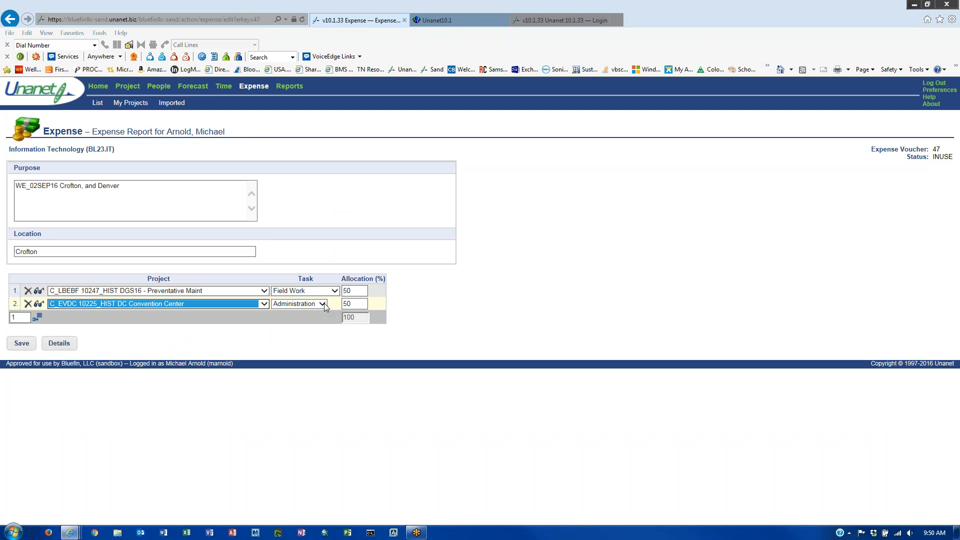
pyautogui.click(13, 345)
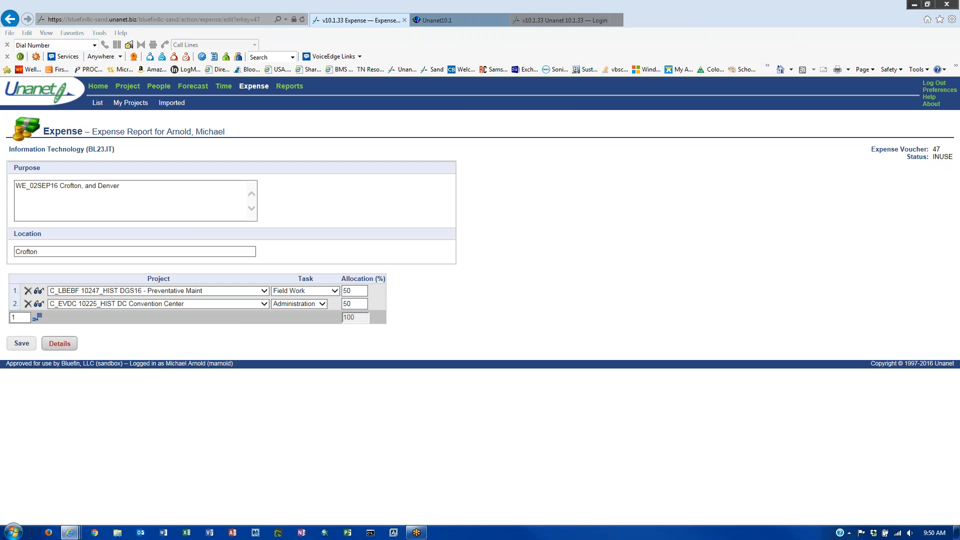
pyautogui.click(60, 343)
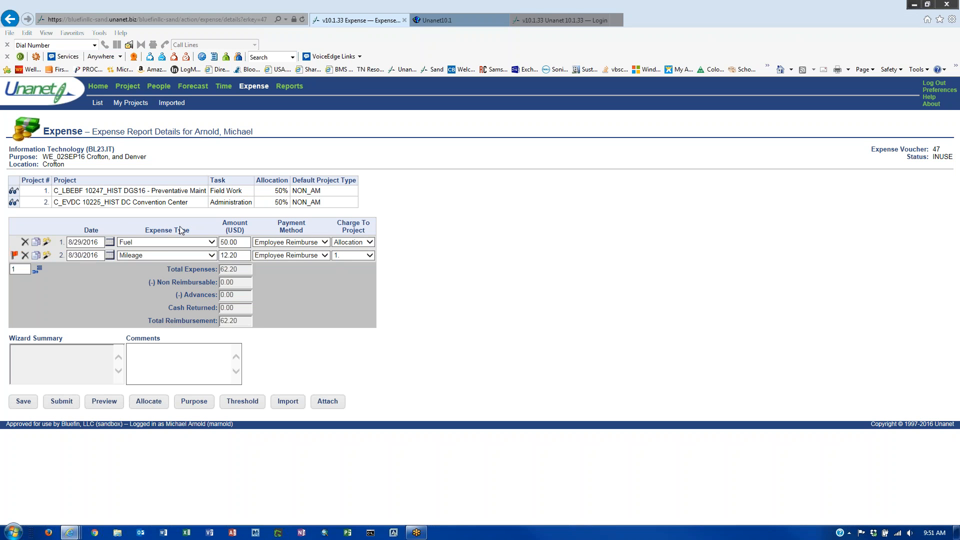
pyautogui.click(193, 401)
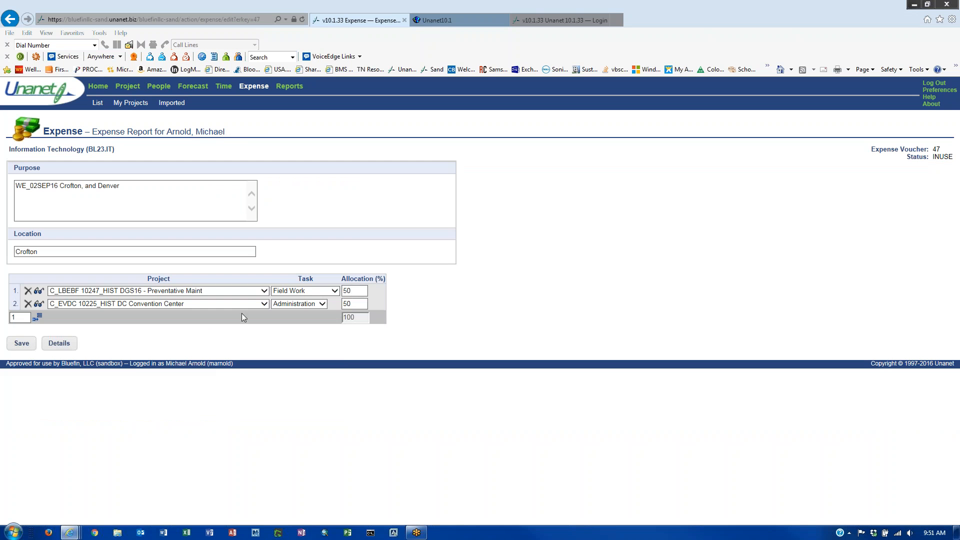
pyautogui.click(59, 343)
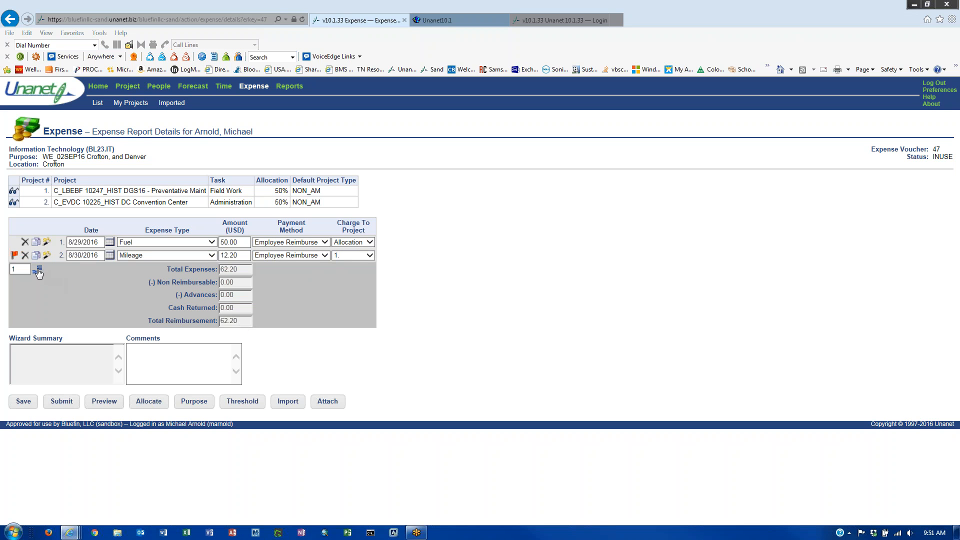
# - Add a third expense line dated 8/30/2016 as Lodging Per Diem and open its wizard
pyautogui.click(39, 272)
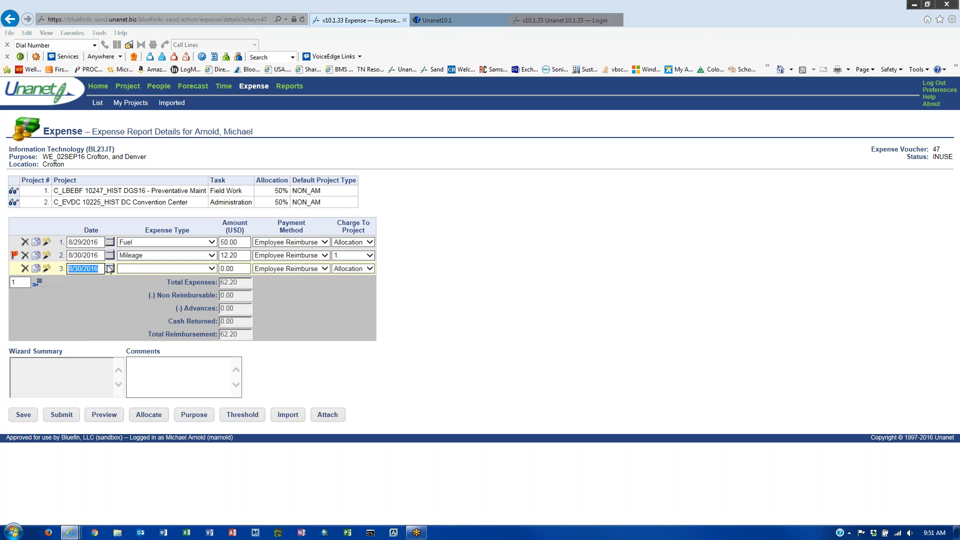
pyautogui.click(211, 270)
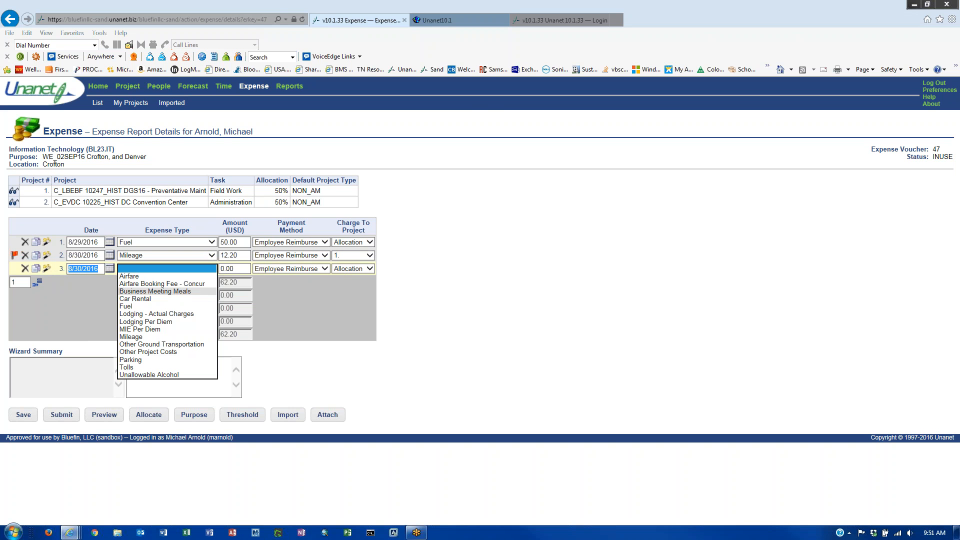
pyautogui.click(178, 323)
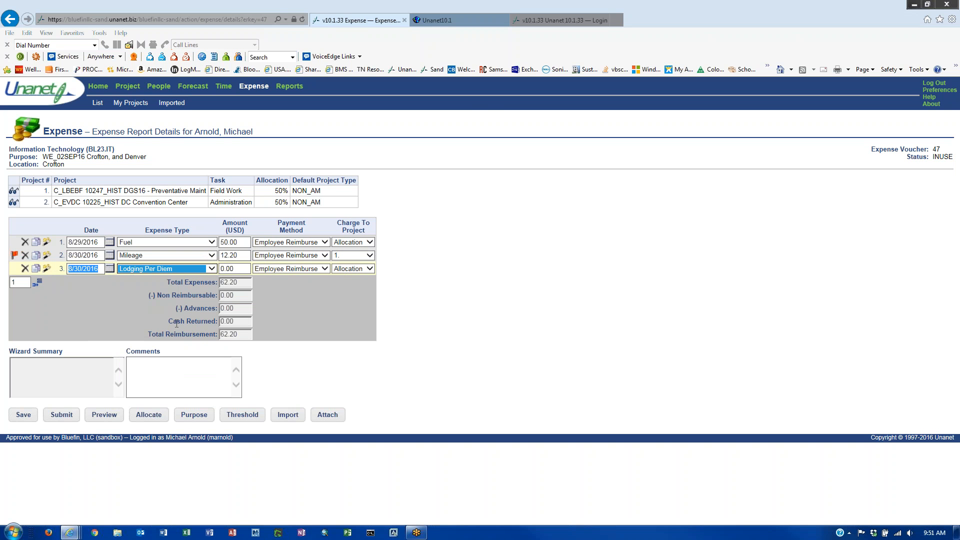
pyautogui.click(238, 272)
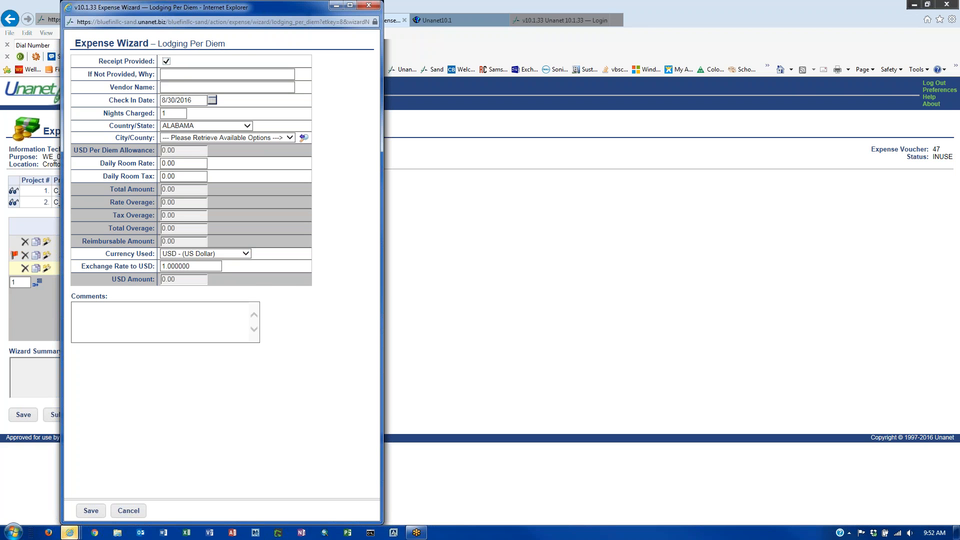
# - Enter vendor Hampton Inn with 3 nights charged
pyautogui.click(173, 87)
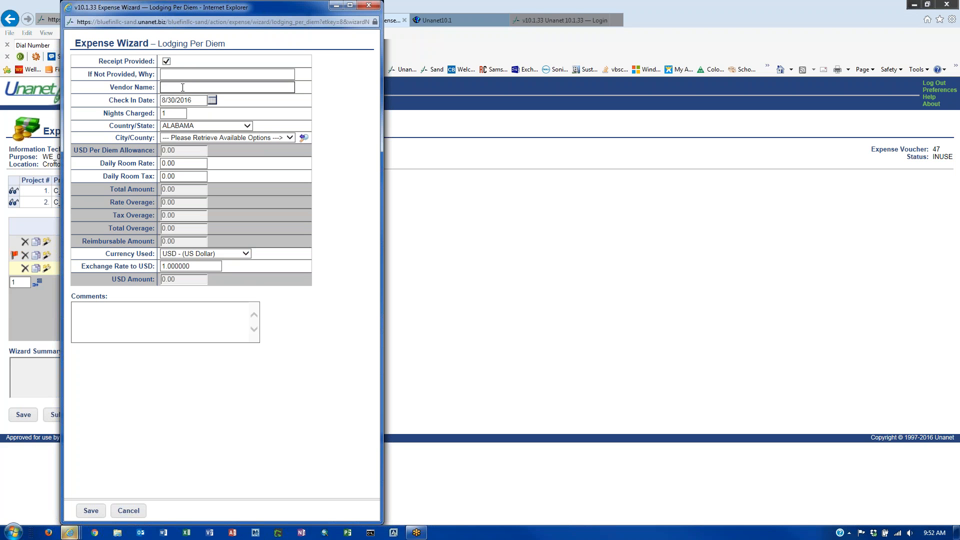
pyautogui.write('Hampton Inn')
pyautogui.click(170, 112)
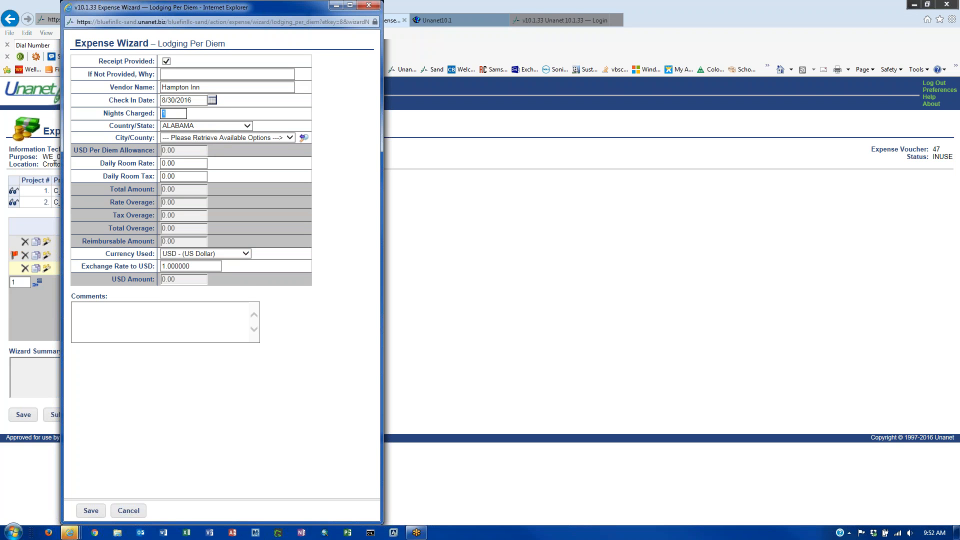
pyautogui.write('3')
# - Set the lodging location to ANNE ARUNDEL COUNTY, MARYLAND
pyautogui.click(219, 128)
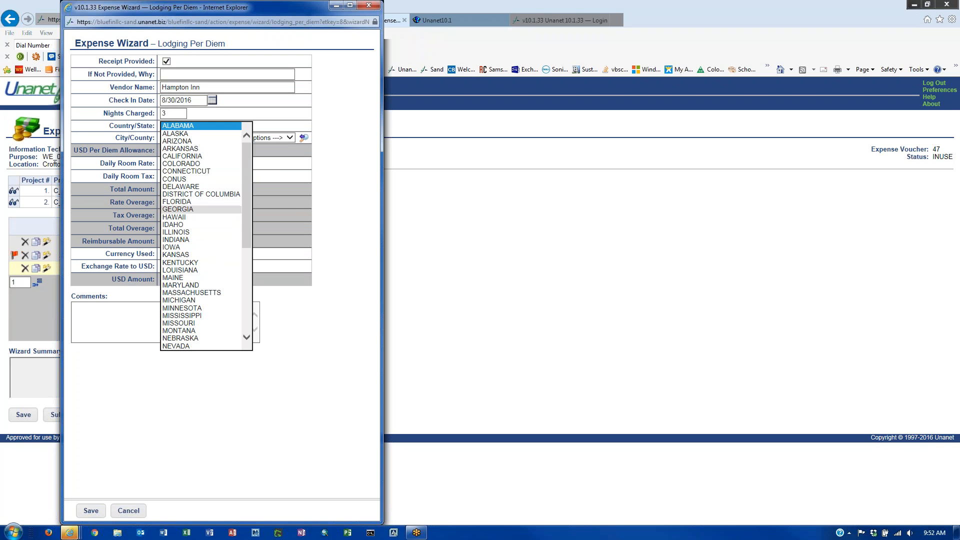
pyautogui.scroll(-6, 203, 205)
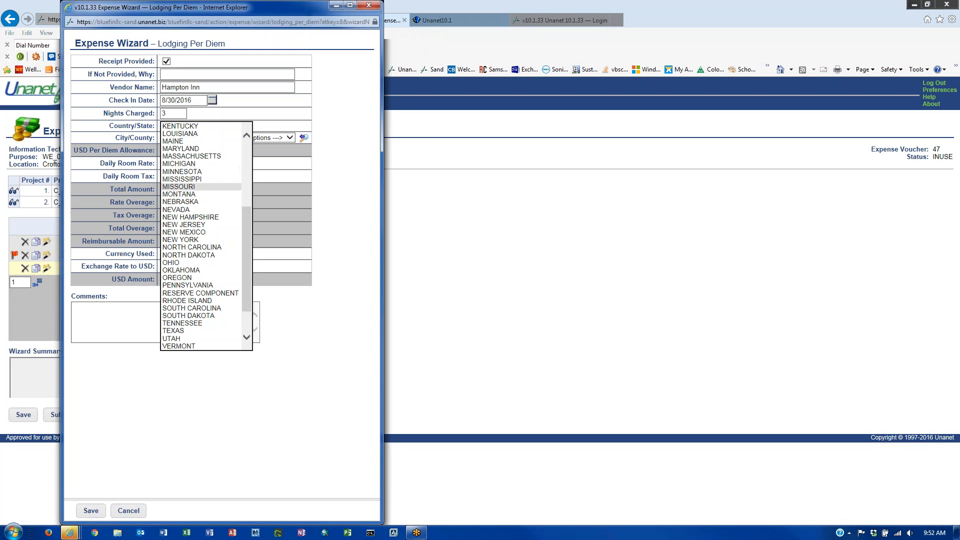
pyautogui.scroll(2, 200, 206)
pyautogui.click(200, 194)
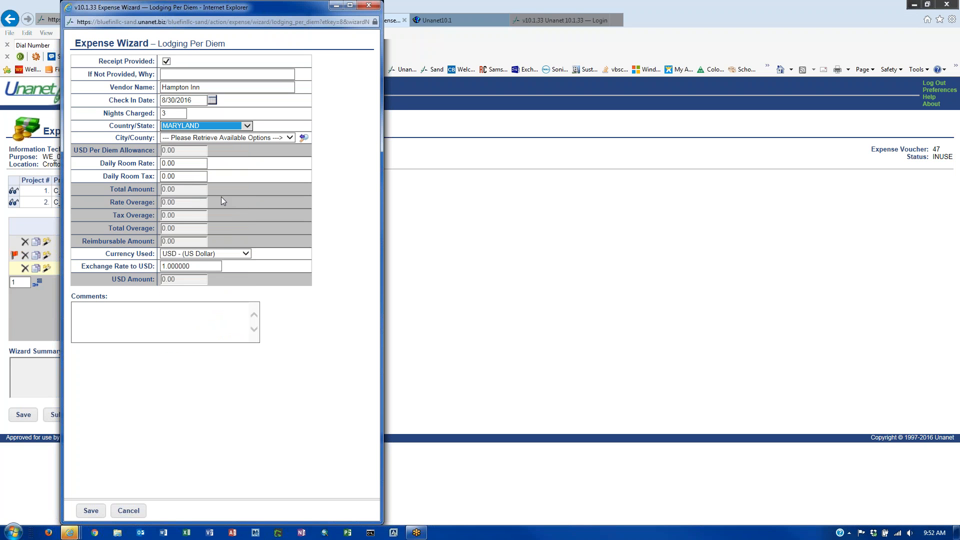
pyautogui.click(290, 137)
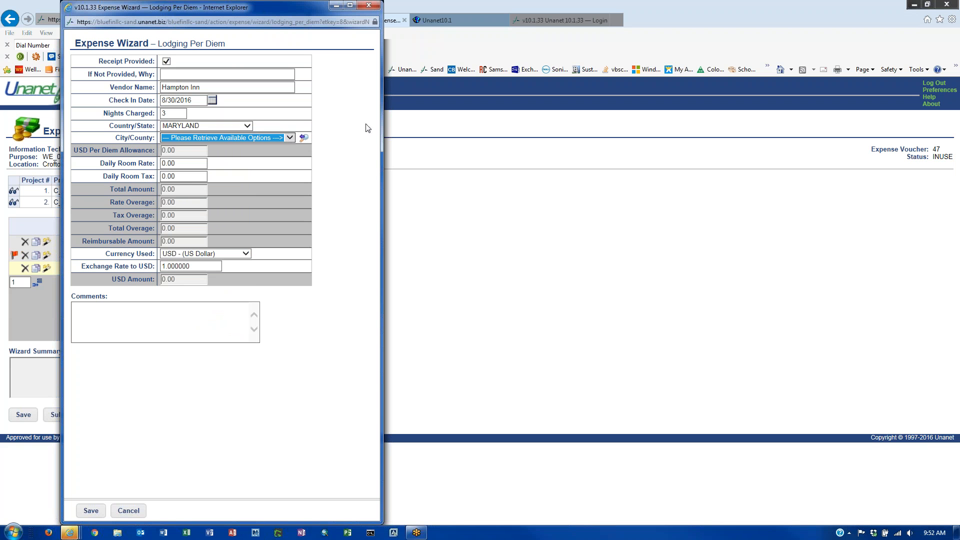
pyautogui.click(303, 141)
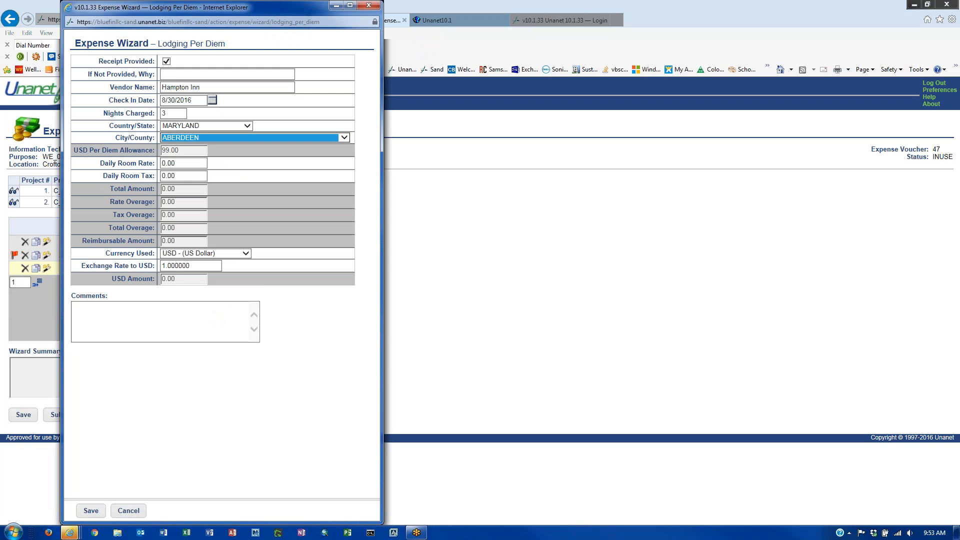
pyautogui.click(345, 137)
pyautogui.scroll(-5, 281, 210)
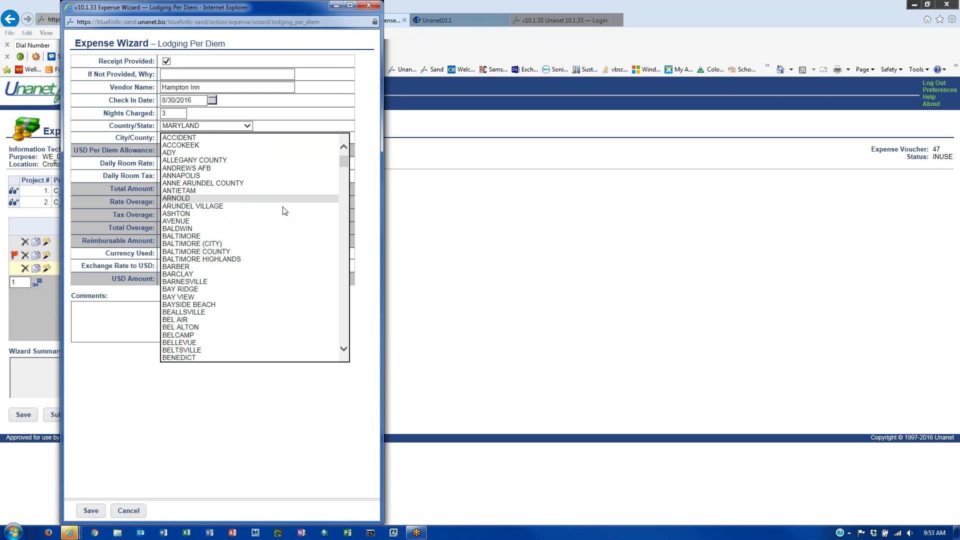
pyautogui.scroll(3, 281, 213)
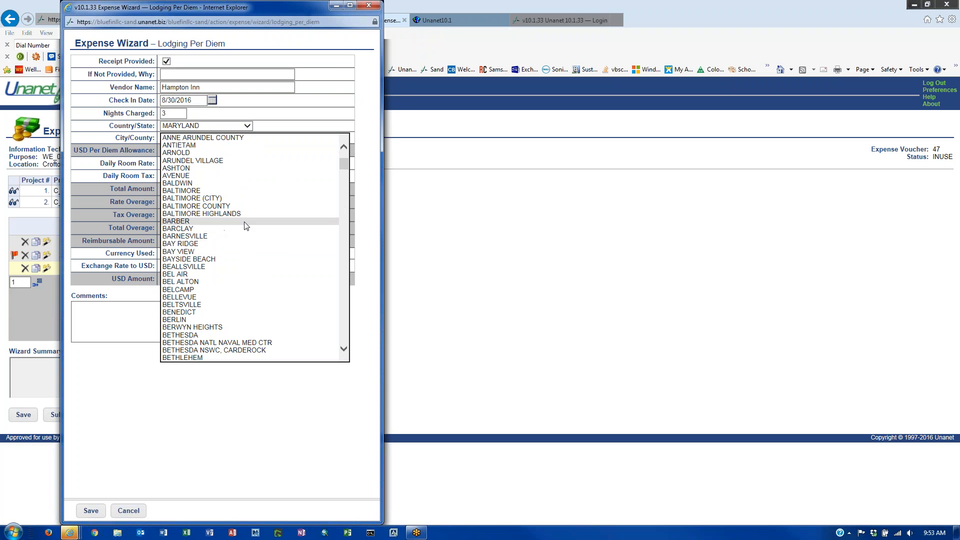
pyautogui.scroll(-2, 245, 223)
pyautogui.scroll(5, 245, 223)
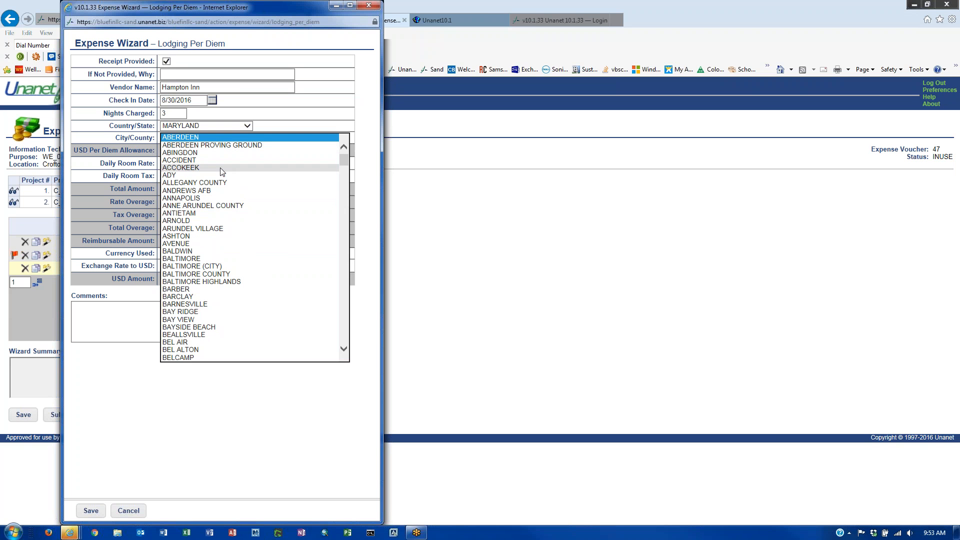
pyautogui.click(225, 206)
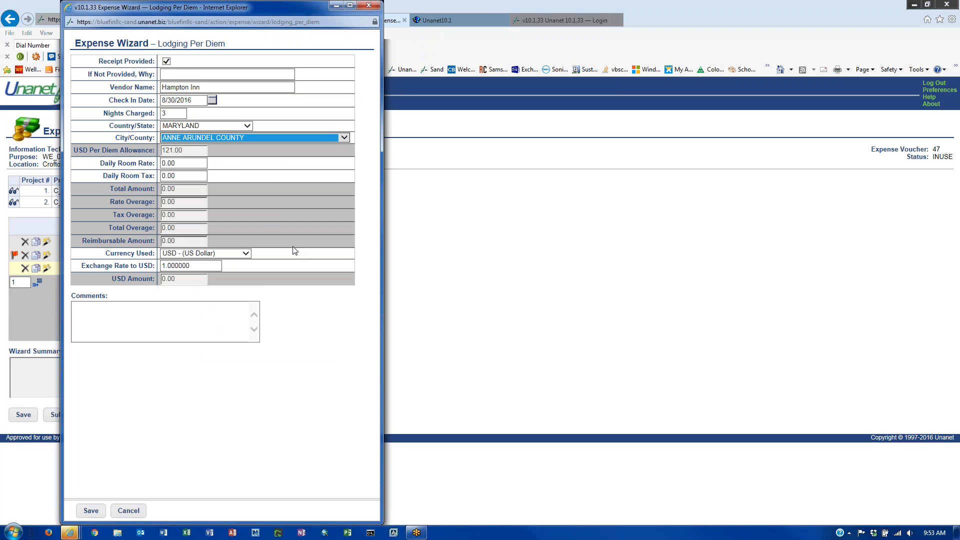
# - Enter a 121.00 room rate with 0.00 room tax and save the 363.00 lodging
pyautogui.click(176, 165)
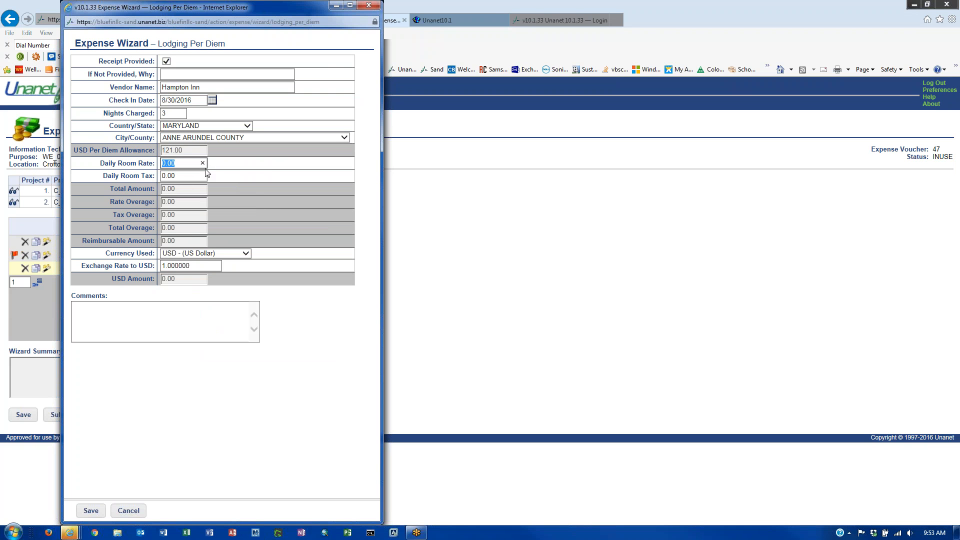
pyautogui.write('121.00')
pyautogui.click(177, 176)
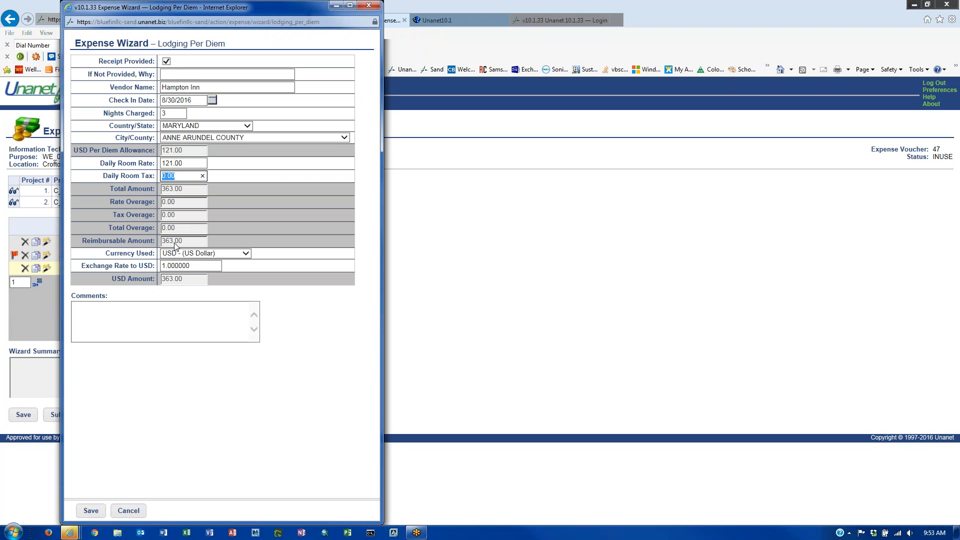
pyautogui.click(191, 244)
pyautogui.click(167, 113)
pyautogui.click(118, 315)
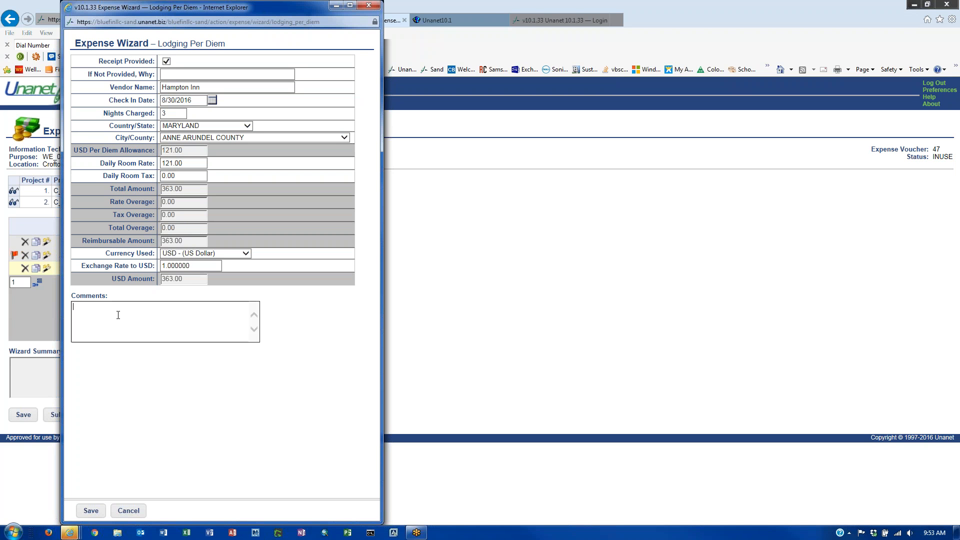
pyautogui.click(90, 510)
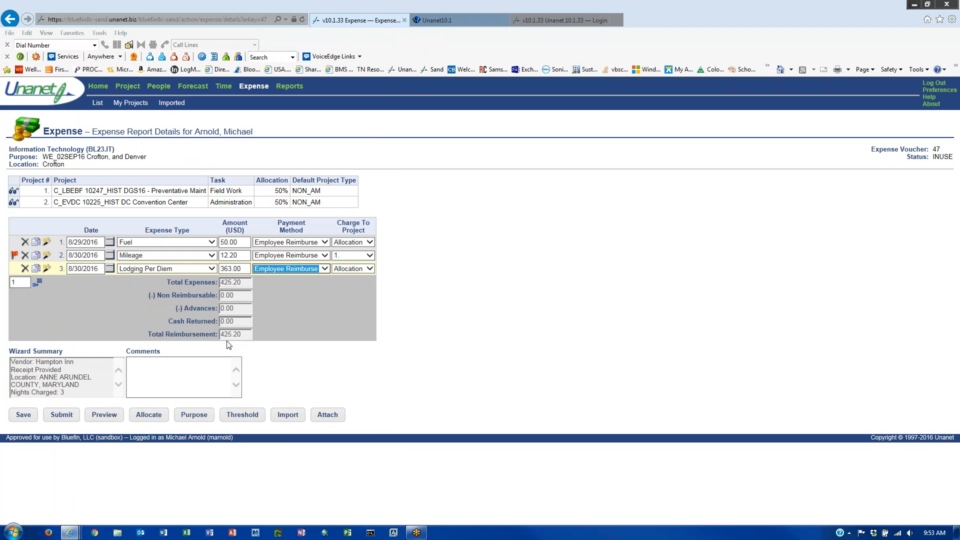
# - Remove the blank fourth expense line, keeping the report total at 425.20
pyautogui.click(38, 283)
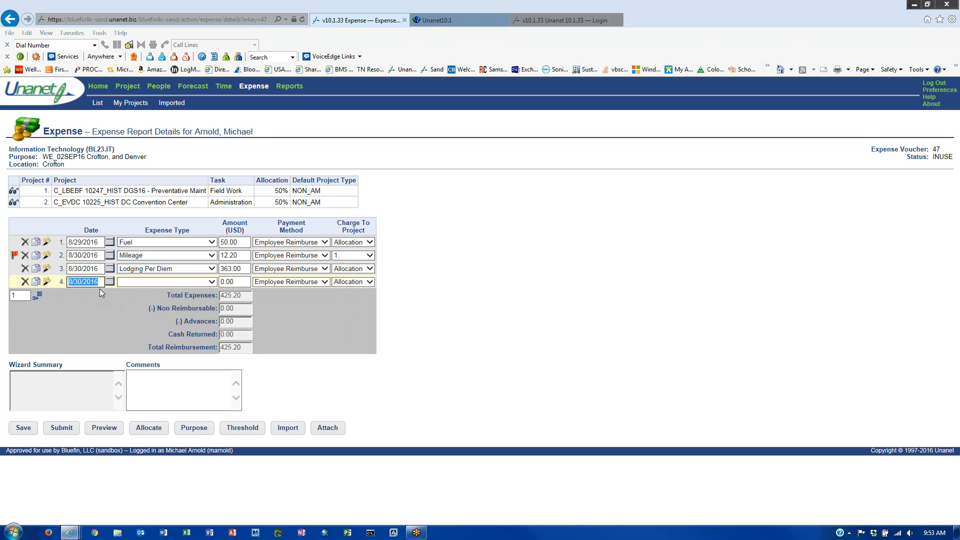
pyautogui.click(24, 281)
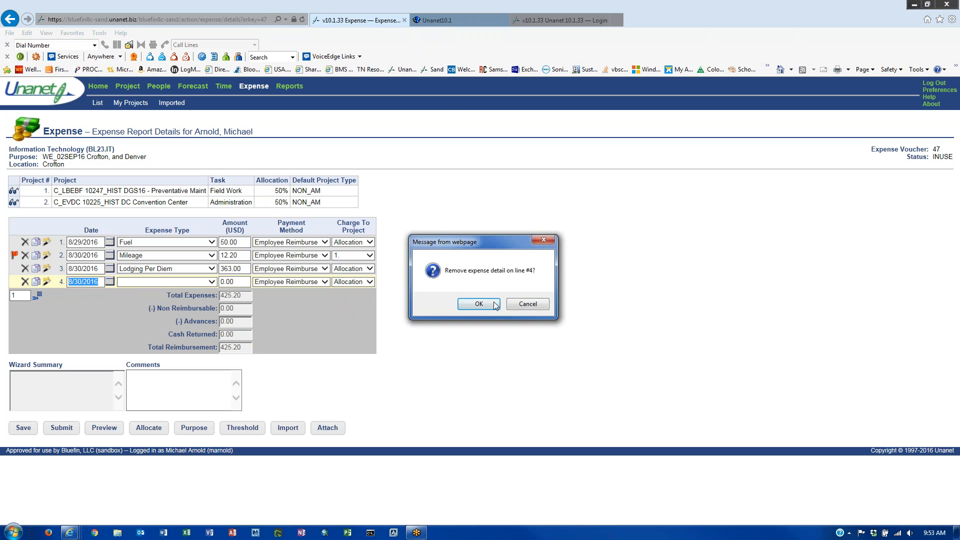
pyautogui.click(479, 304)
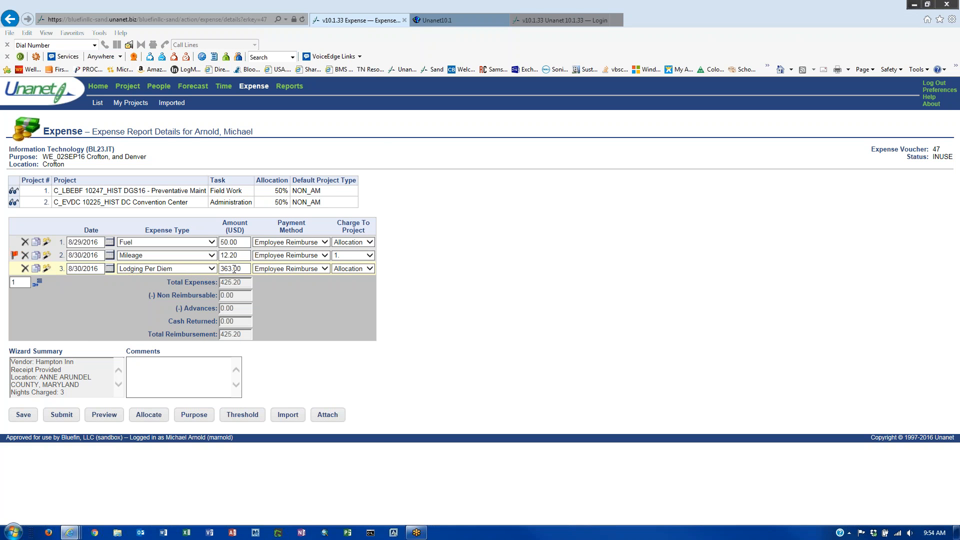
# - Copy the 363.00 Lodging Per Diem line 3 four times
pyautogui.click(234, 268)
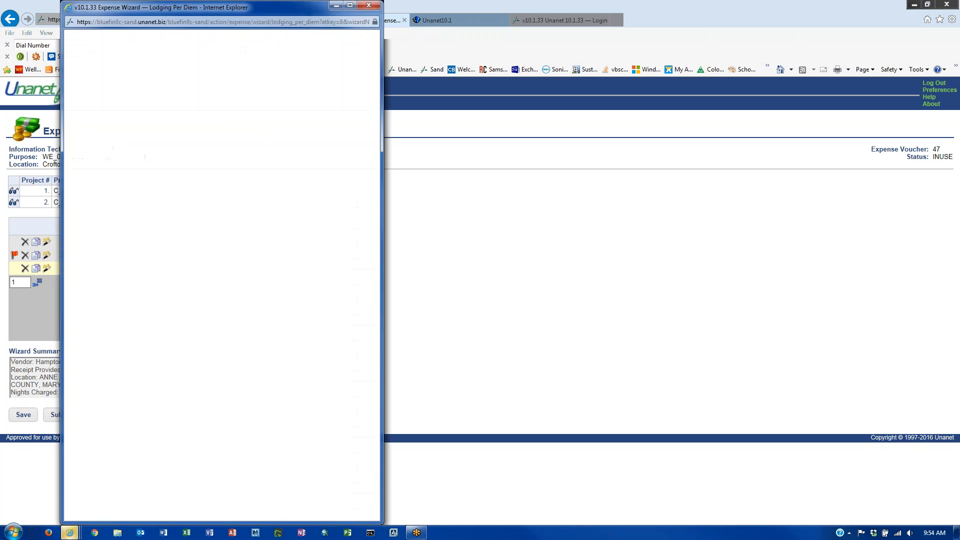
pyautogui.click(370, 6)
pyautogui.click(46, 270)
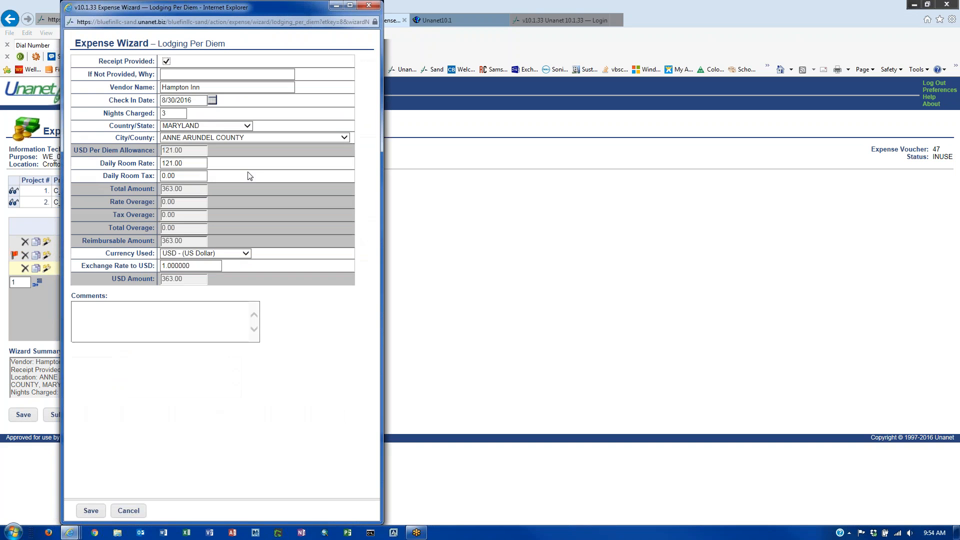
pyautogui.click(369, 6)
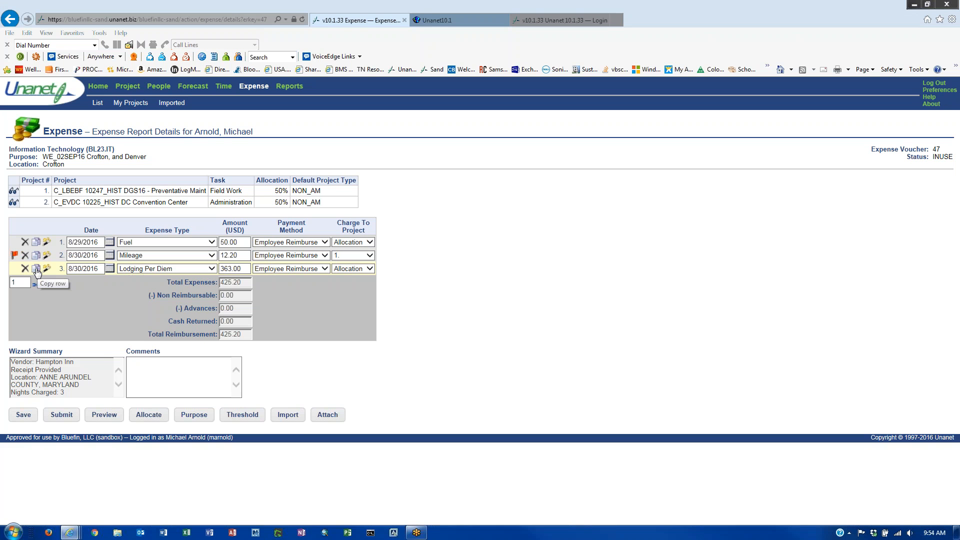
pyautogui.click(36, 270)
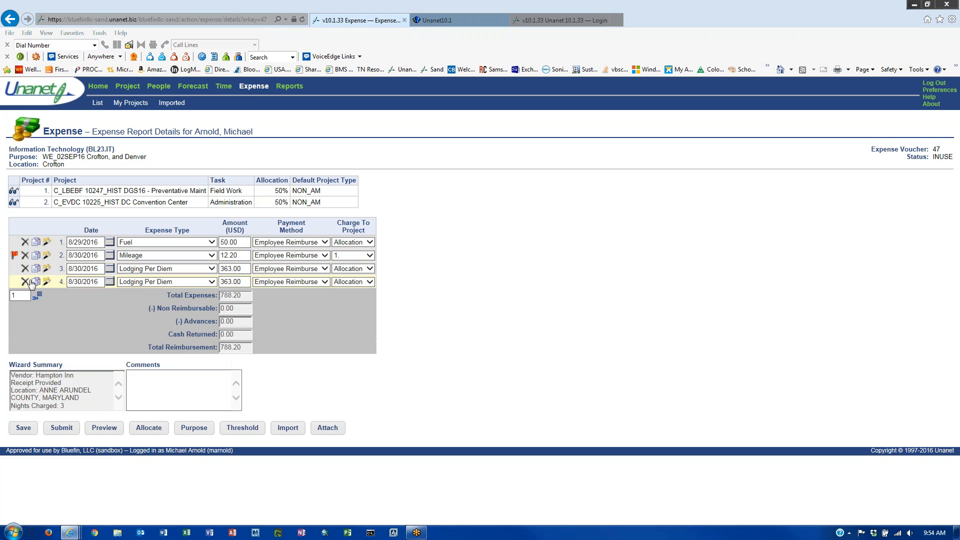
pyautogui.click(36, 284)
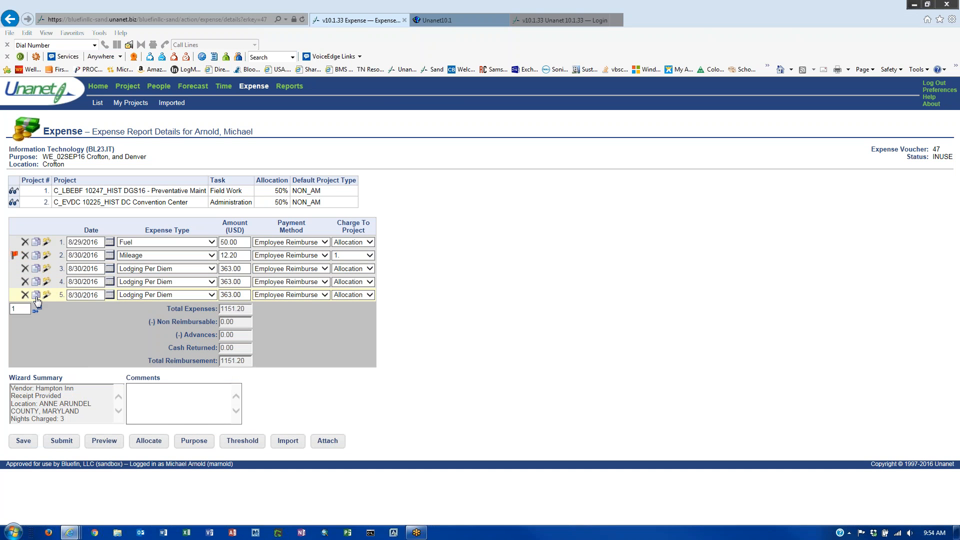
pyautogui.click(36, 296)
pyautogui.click(36, 310)
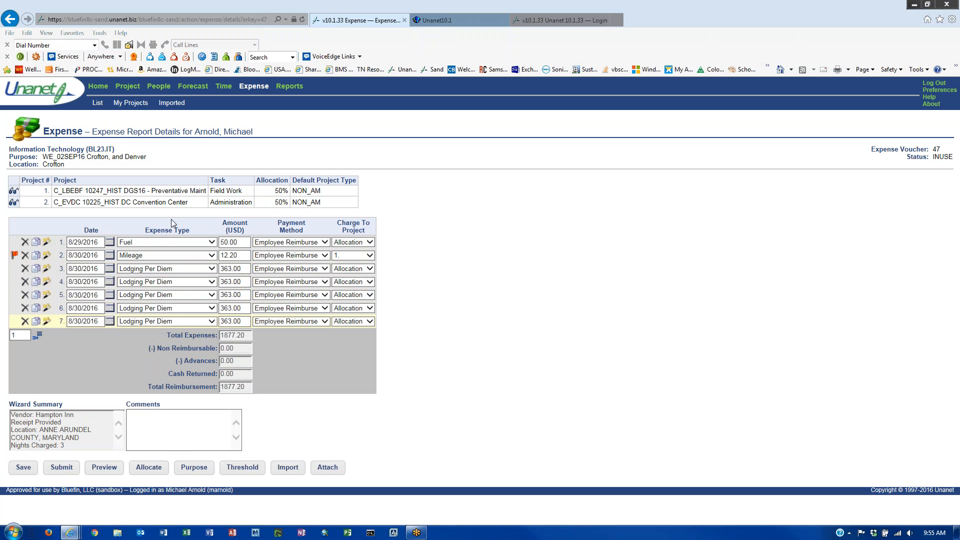
# - Charge line 4 to project 1 and line 5 to project 2, then open line 5's lodging wizard
pyautogui.click(370, 282)
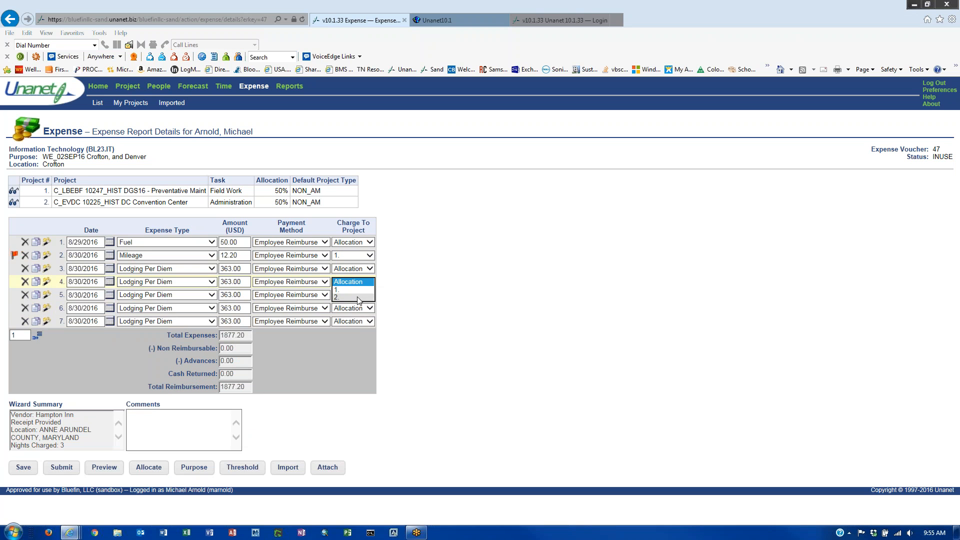
pyautogui.click(356, 290)
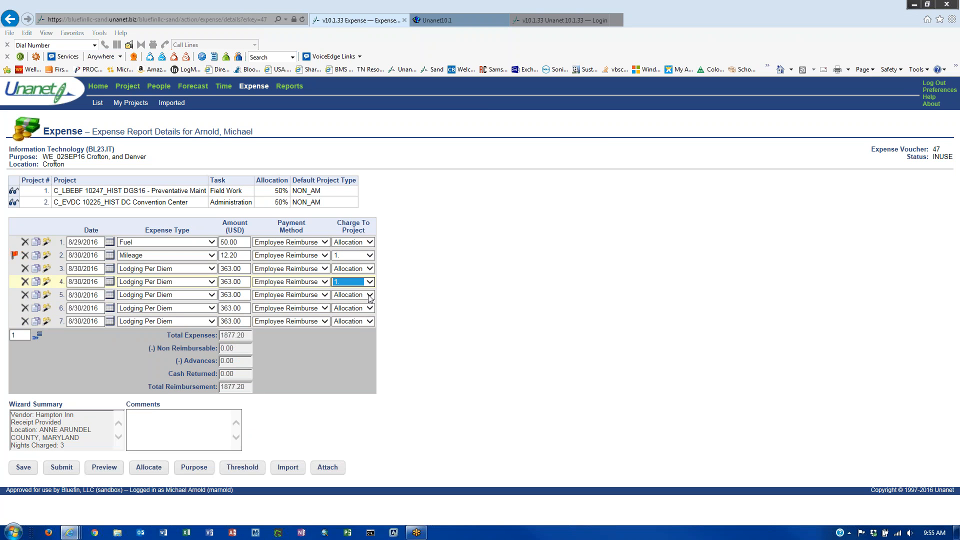
pyautogui.click(370, 295)
pyautogui.click(356, 311)
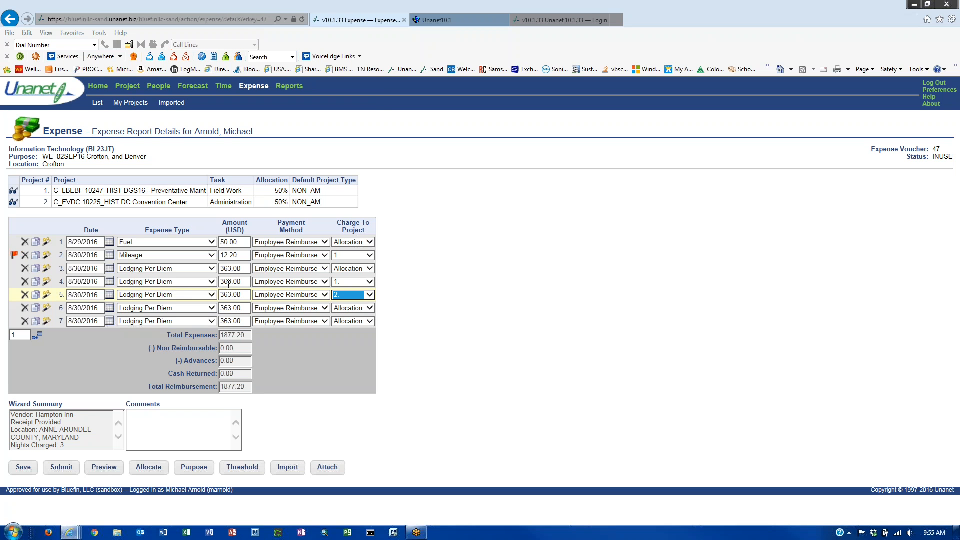
pyautogui.click(47, 295)
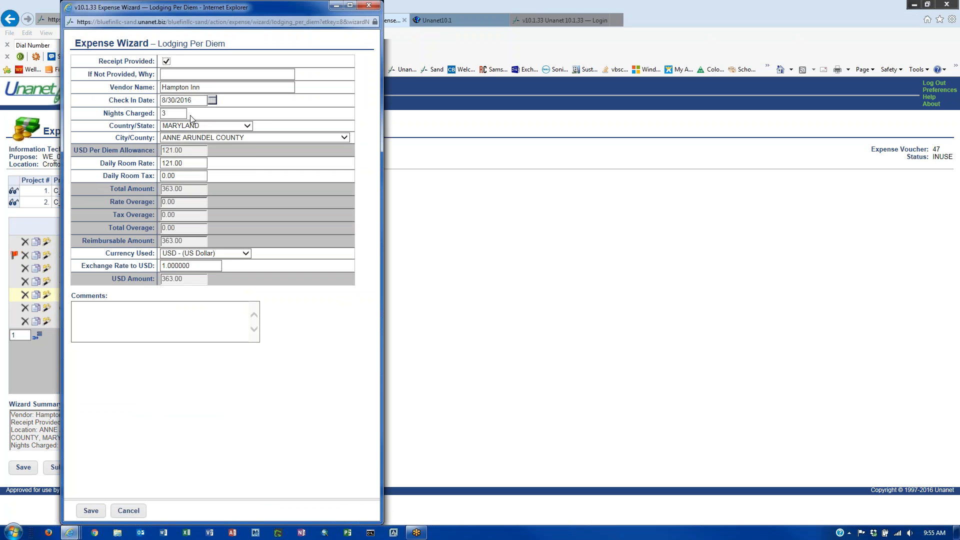
# - Set line 5's location to ANACOSTIA NS, District of Columbia
pyautogui.click(247, 126)
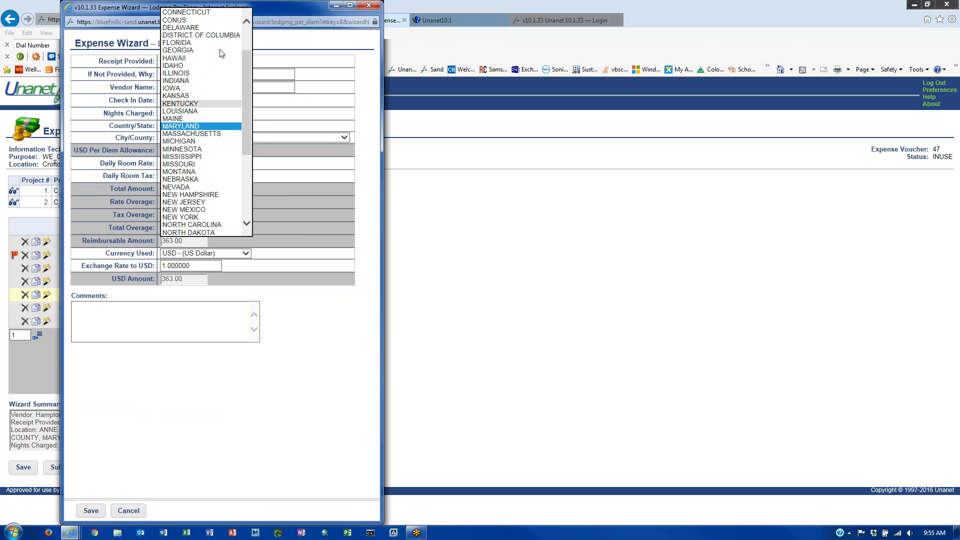
pyautogui.scroll(2, 214, 52)
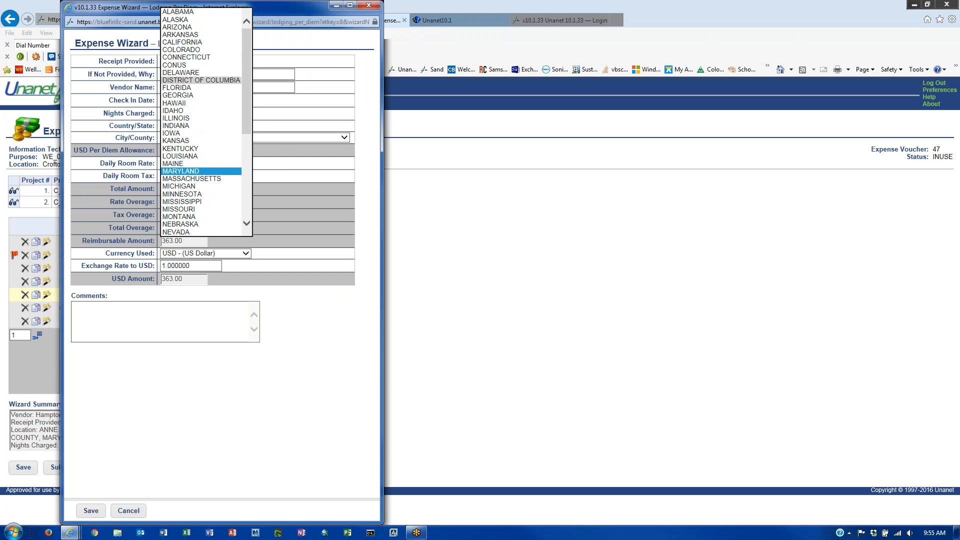
pyautogui.click(212, 80)
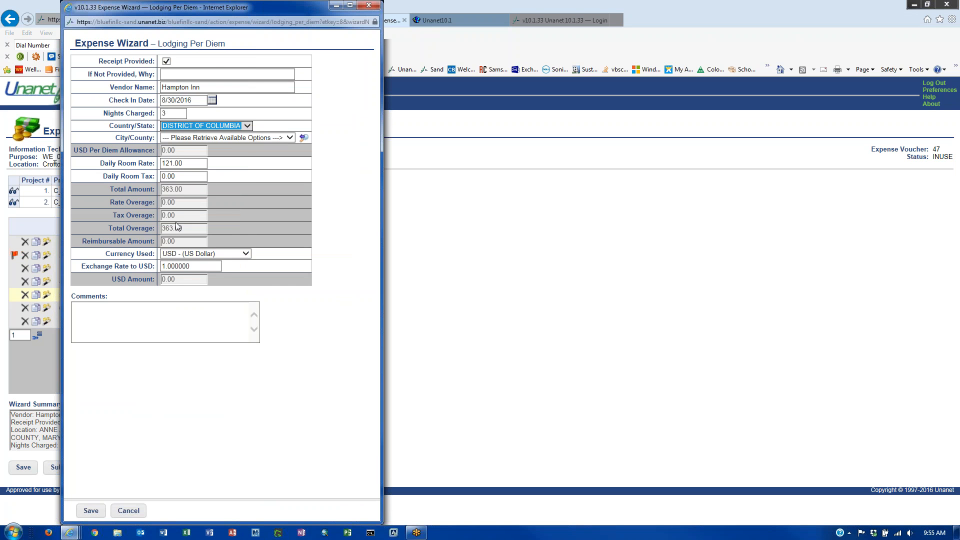
pyautogui.hotkey('shift', 'Tab')
pyautogui.click(304, 138)
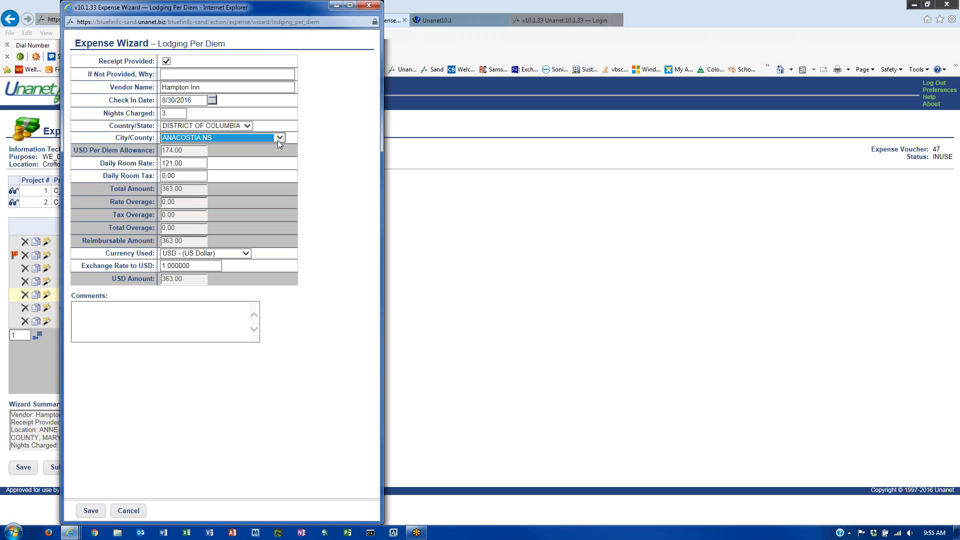
pyautogui.click(281, 138)
pyautogui.click(238, 139)
# - Change the stay to 1 night with check-in date 8/31/2016
pyautogui.doubleClick(172, 113)
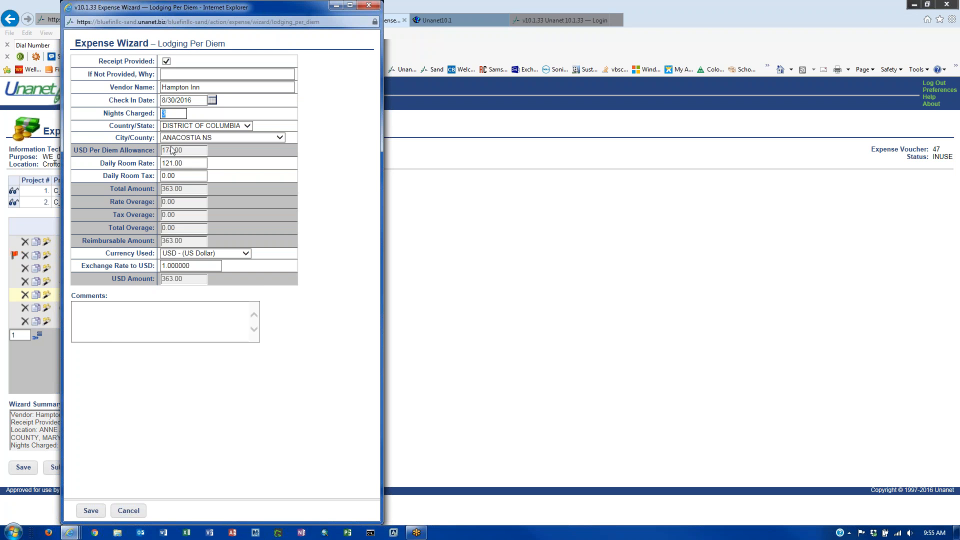
pyautogui.write('1')
pyautogui.click(214, 100)
pyautogui.click(214, 100)
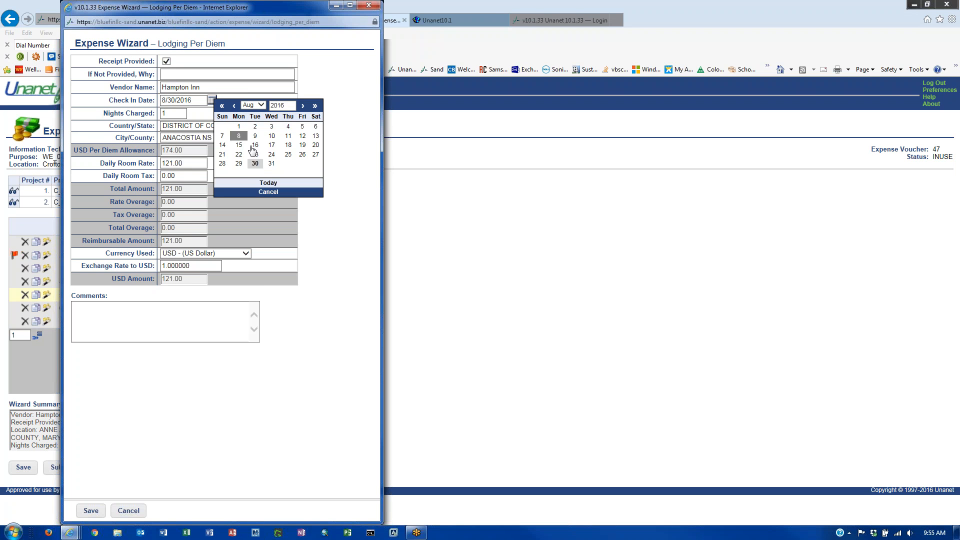
pyautogui.click(270, 165)
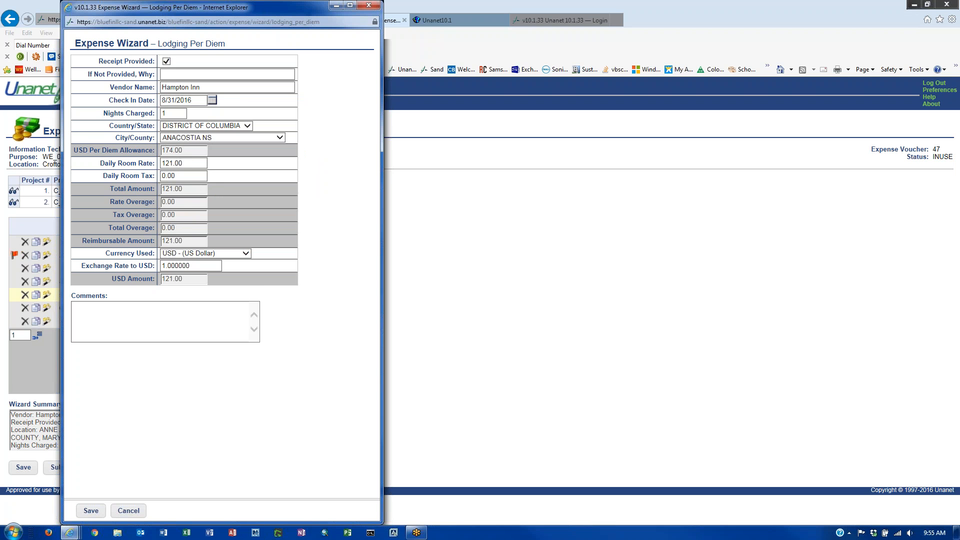
# - Enter a 174.00 room rate and save, bringing the report total to 1688.20
pyautogui.doubleClick(175, 163)
pyautogui.write('174.00')
pyautogui.doubleClick(172, 114)
pyautogui.click(253, 230)
pyautogui.click(97, 519)
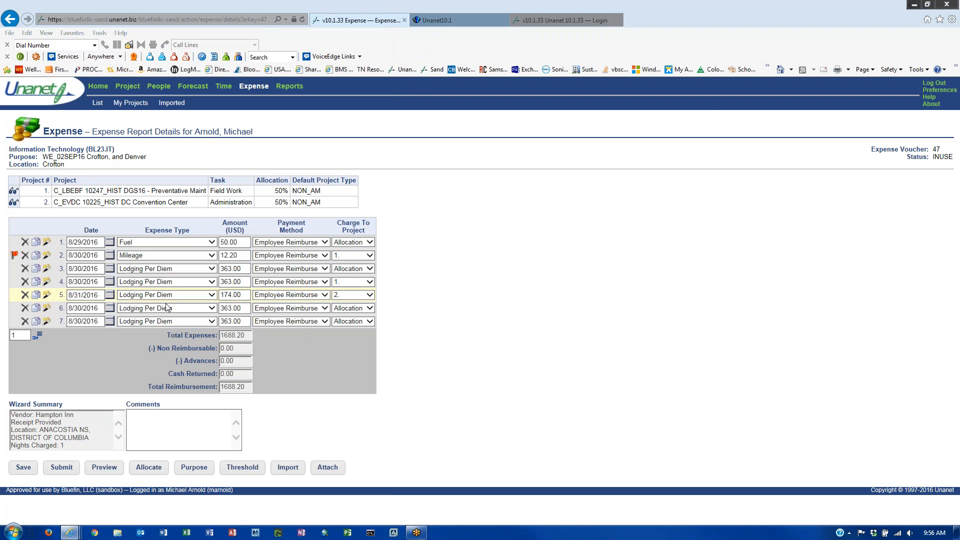
# - Delete the two surplus lodging copies on lines 6 and 7
pyautogui.click(24, 308)
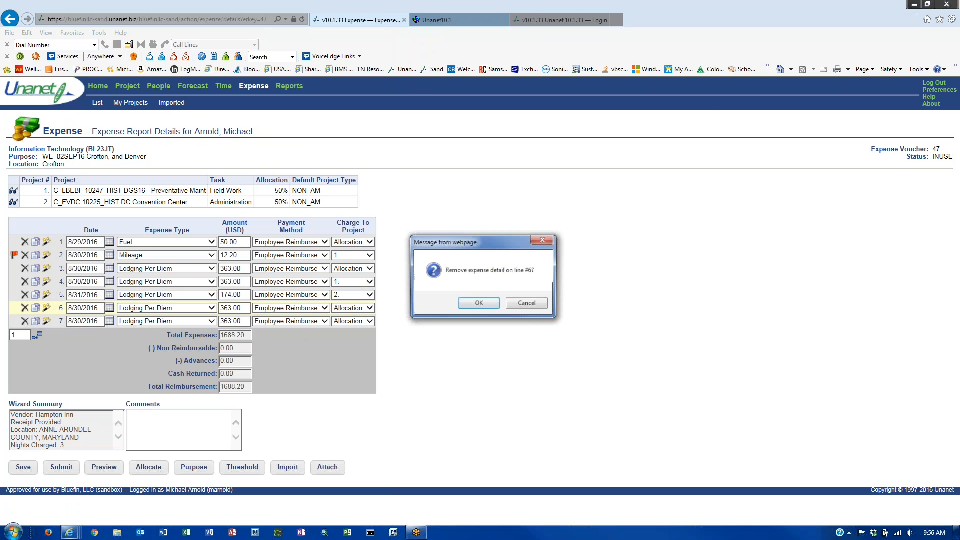
pyautogui.click(479, 304)
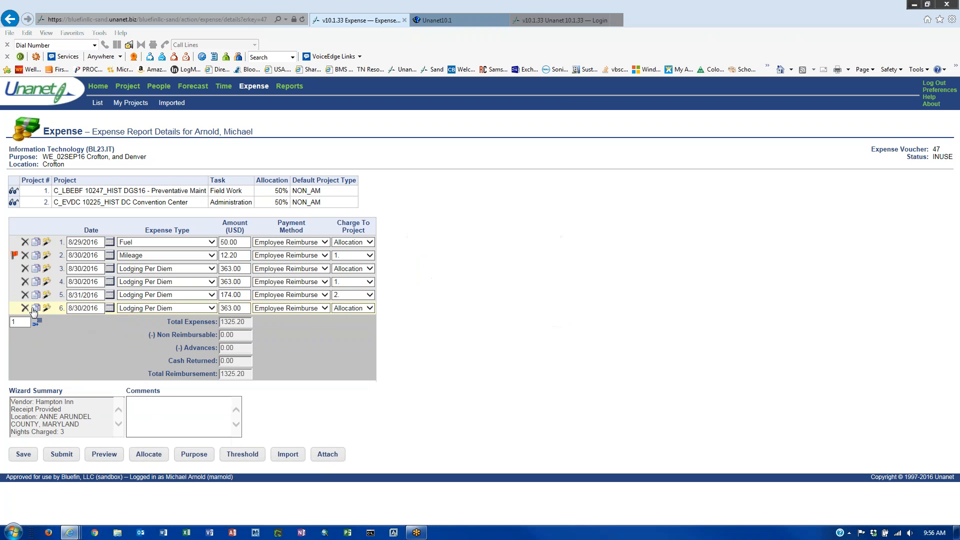
pyautogui.click(479, 301)
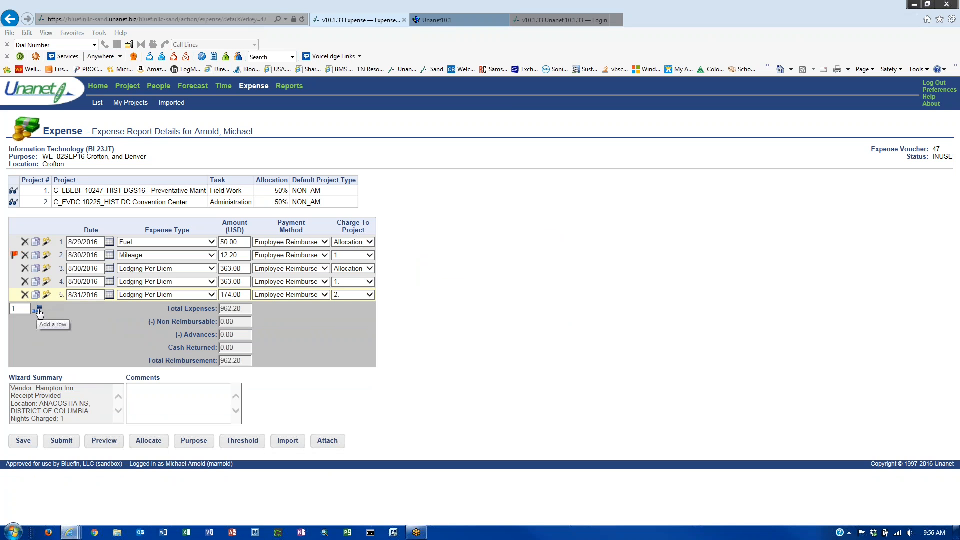
# - Add a new line 6 dated 8/31/2016 as an MIE Per Diem expense at 0.00
pyautogui.click(37, 309)
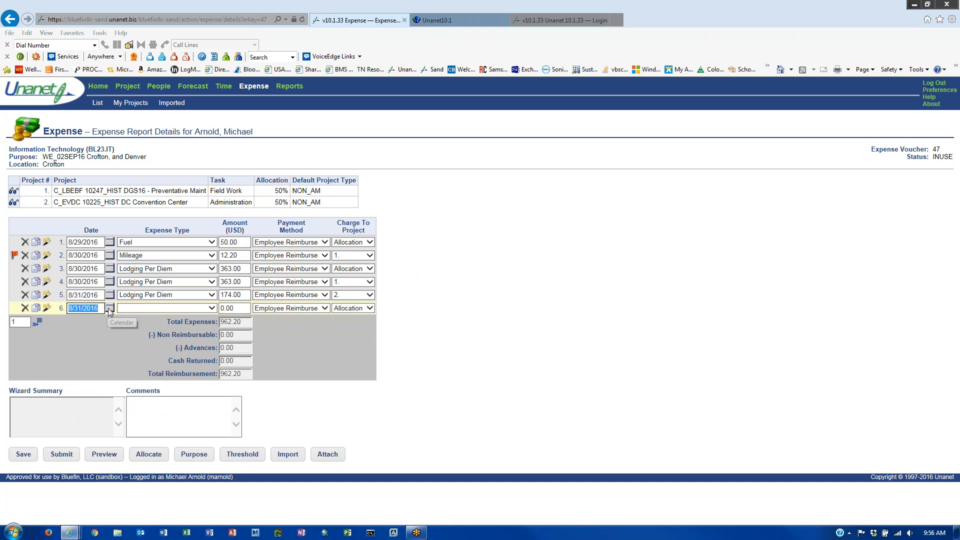
pyautogui.click(156, 308)
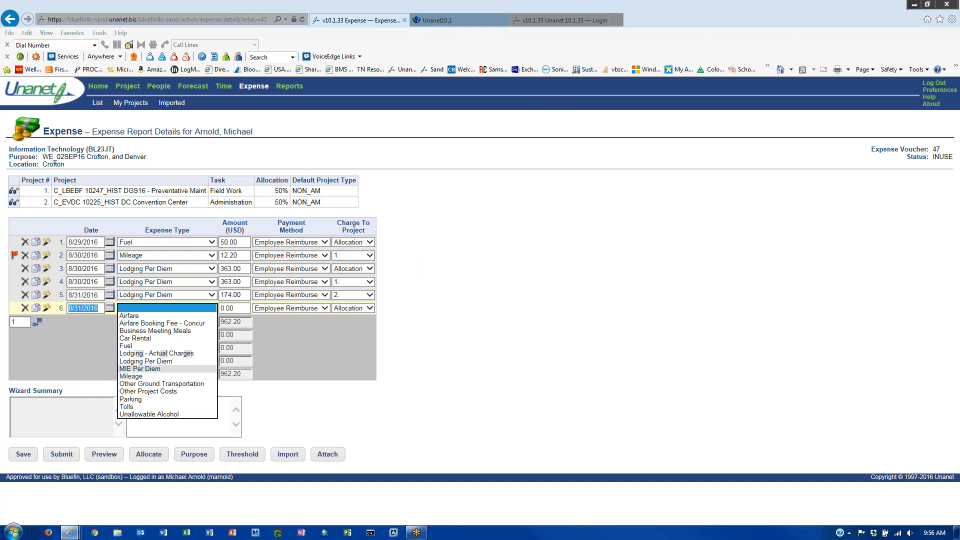
pyautogui.click(145, 363)
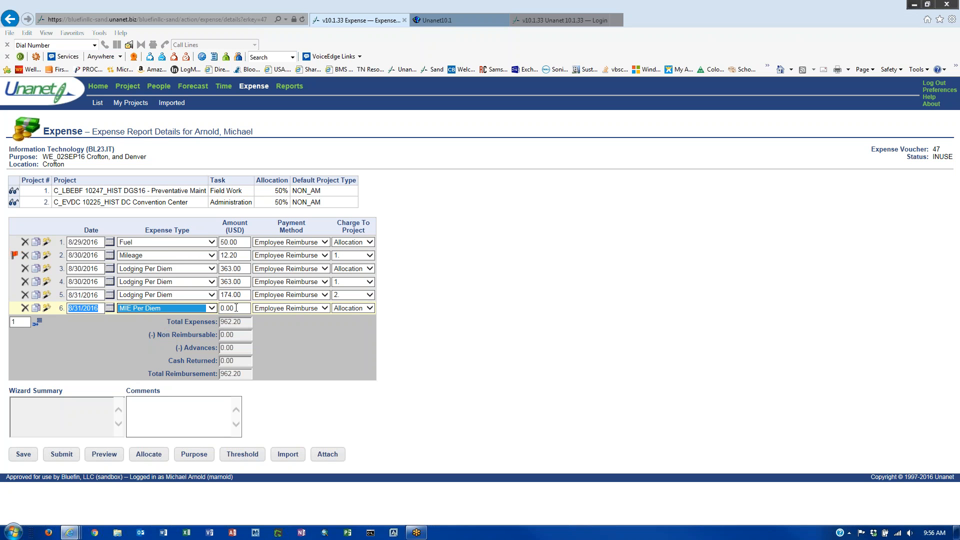
pyautogui.click(60, 333)
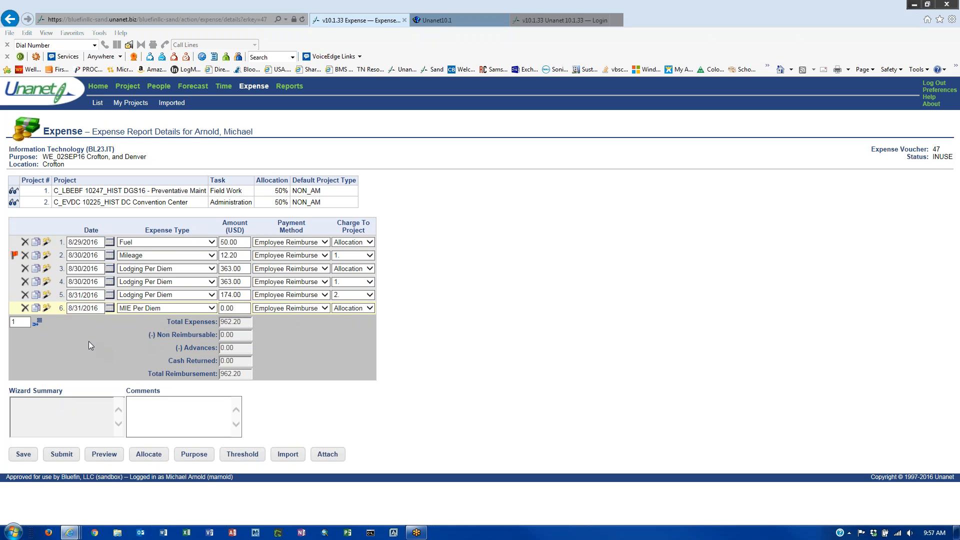
# - Set line 6's MIE per diem location to ANNE ARUNDEL COUNTY, MARYLAND
pyautogui.click(238, 308)
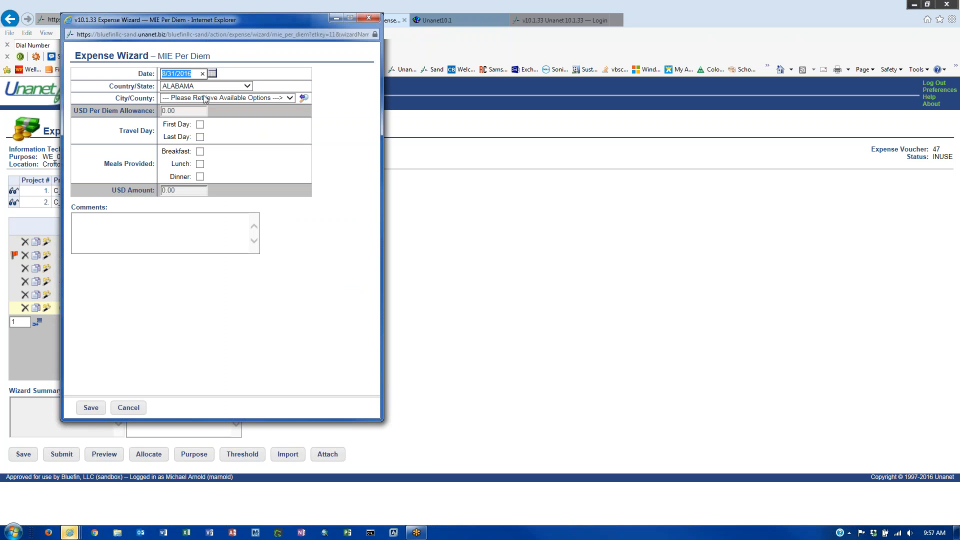
pyautogui.moveTo(213, 22); pyautogui.dragTo(503, 69)
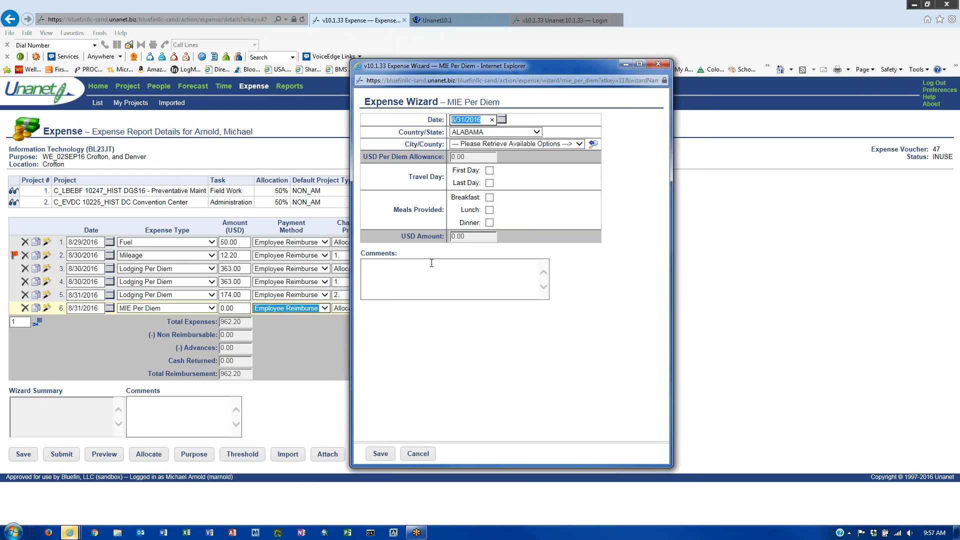
pyautogui.click(526, 133)
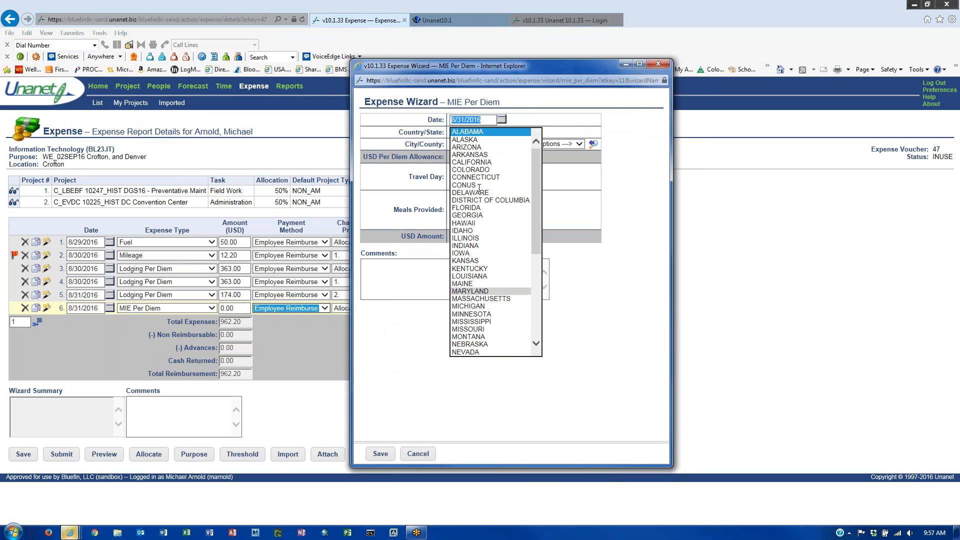
pyautogui.click(470, 291)
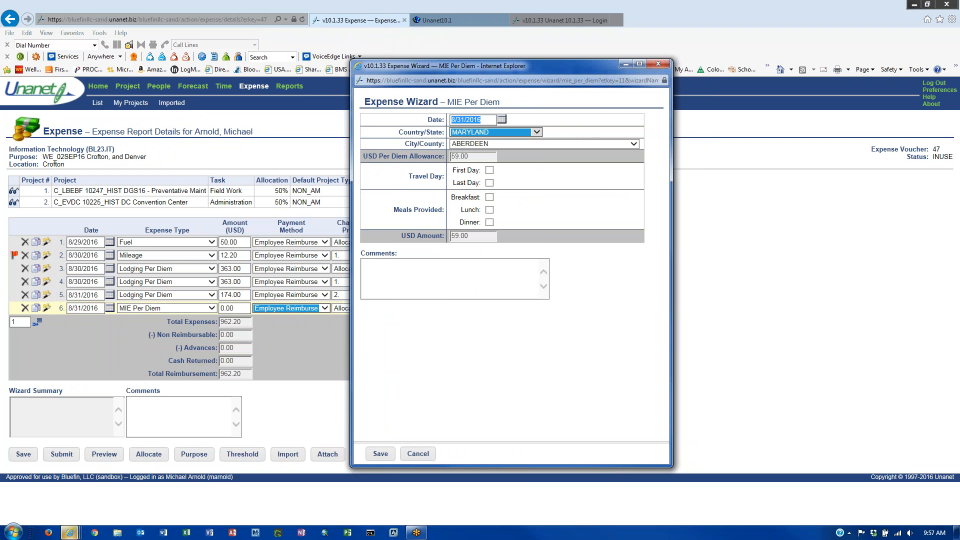
pyautogui.click(474, 145)
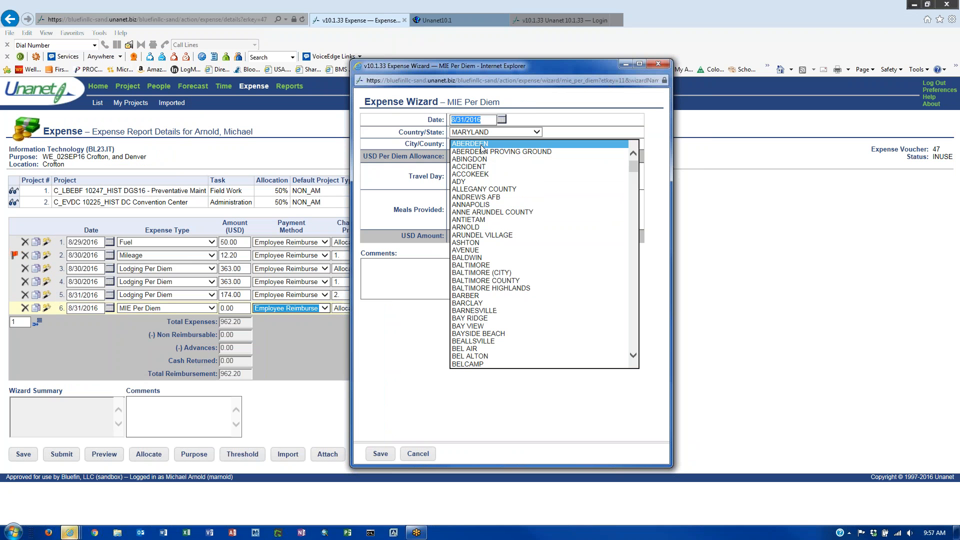
pyautogui.scroll(-1, 518, 285)
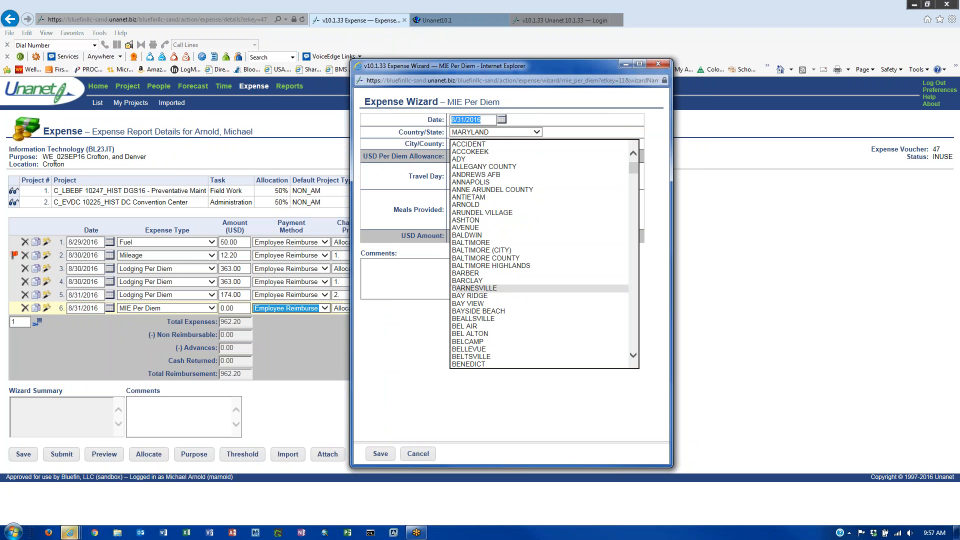
pyautogui.scroll(1, 519, 292)
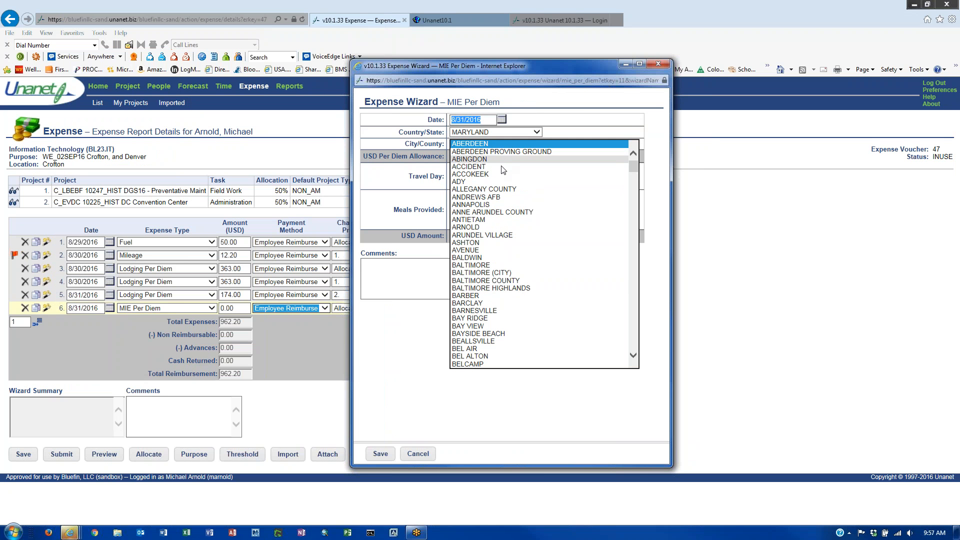
pyautogui.click(505, 212)
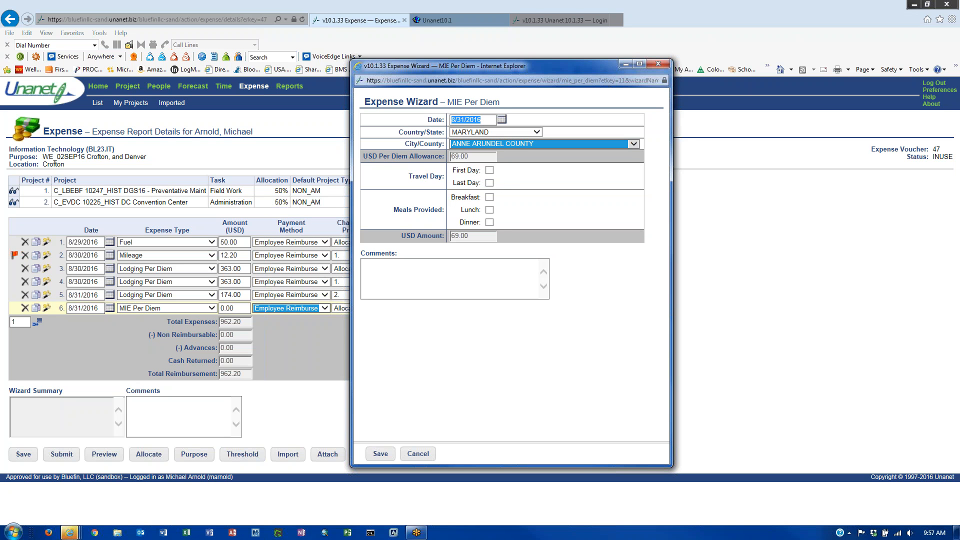
# - Leave both first and last travel day flags cleared so the rate stays 69.00
pyautogui.click(490, 171)
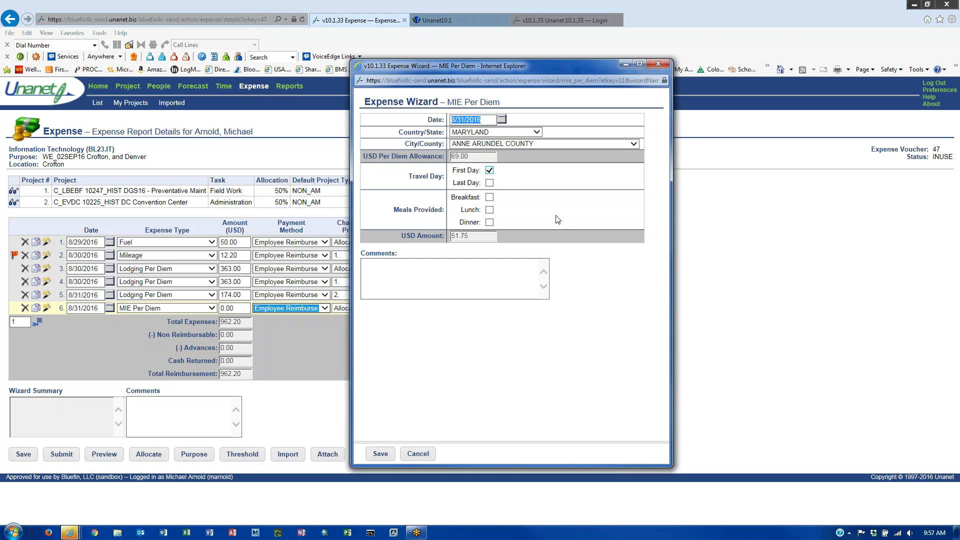
pyautogui.click(490, 183)
pyautogui.click(475, 159)
pyautogui.click(437, 232)
pyautogui.click(490, 183)
pyautogui.doubleClick(462, 238)
pyautogui.click(414, 278)
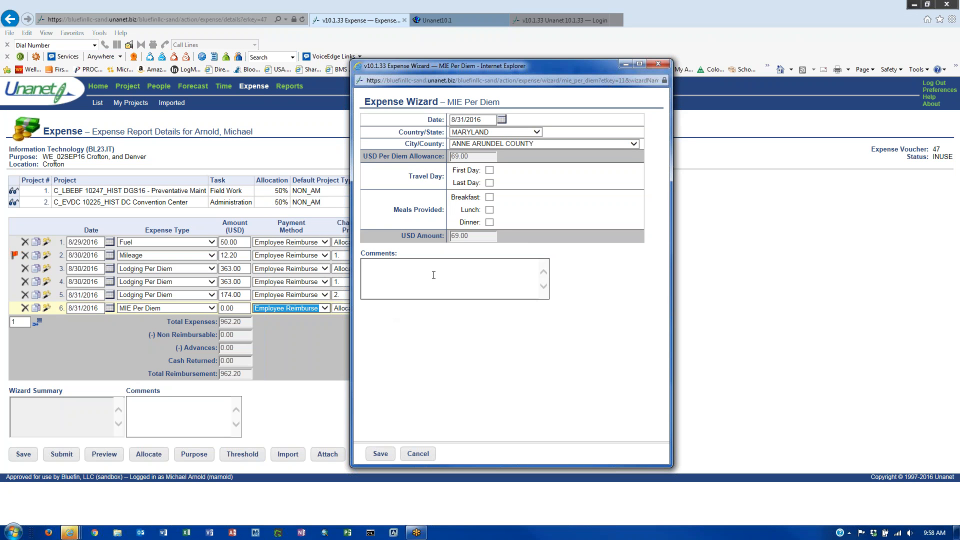
pyautogui.moveTo(392, 210); pyautogui.dragTo(445, 210)
# - Leave breakfast, lunch and dinner undeducted and save the 69.00 MIE entry
pyautogui.click(491, 212)
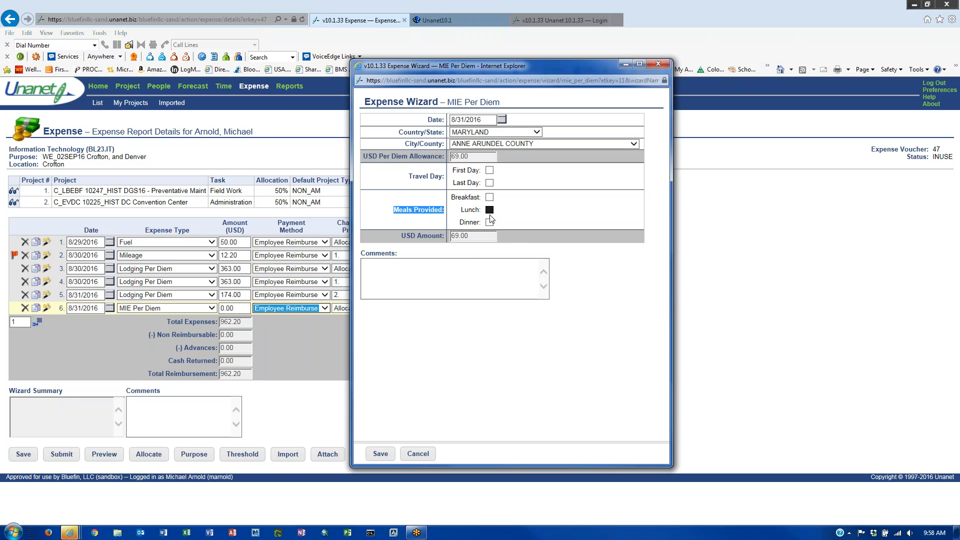
pyautogui.click(459, 238)
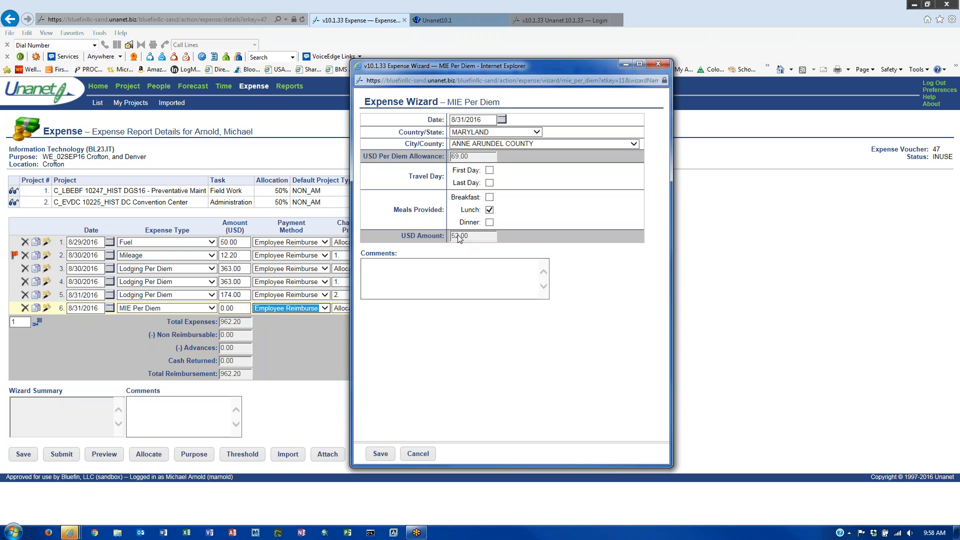
pyautogui.click(490, 223)
pyautogui.click(490, 200)
pyautogui.click(489, 197)
pyautogui.click(490, 210)
pyautogui.click(489, 222)
pyautogui.click(382, 456)
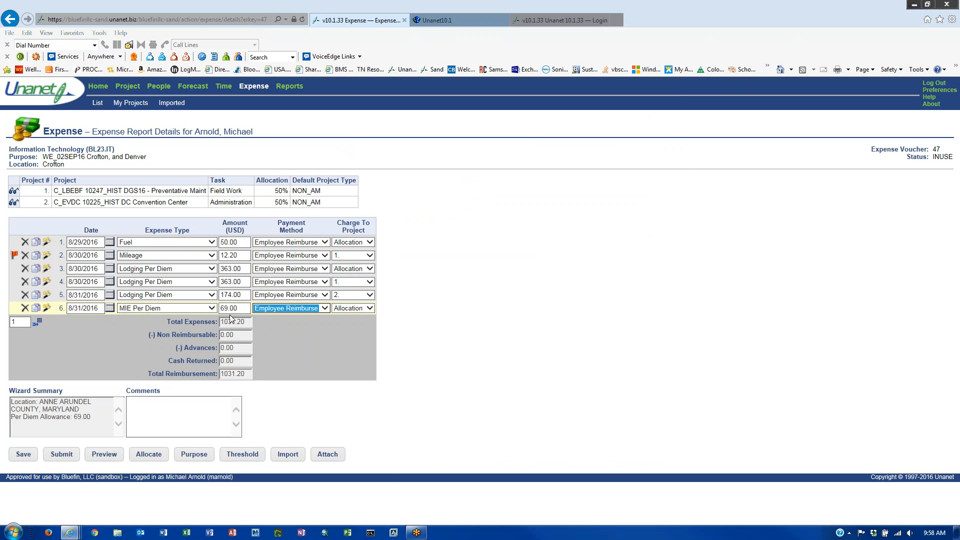
# - Delete the stray blank seventh line flagged by the Attach warning, keeping the total at 1031.20
pyautogui.click(39, 324)
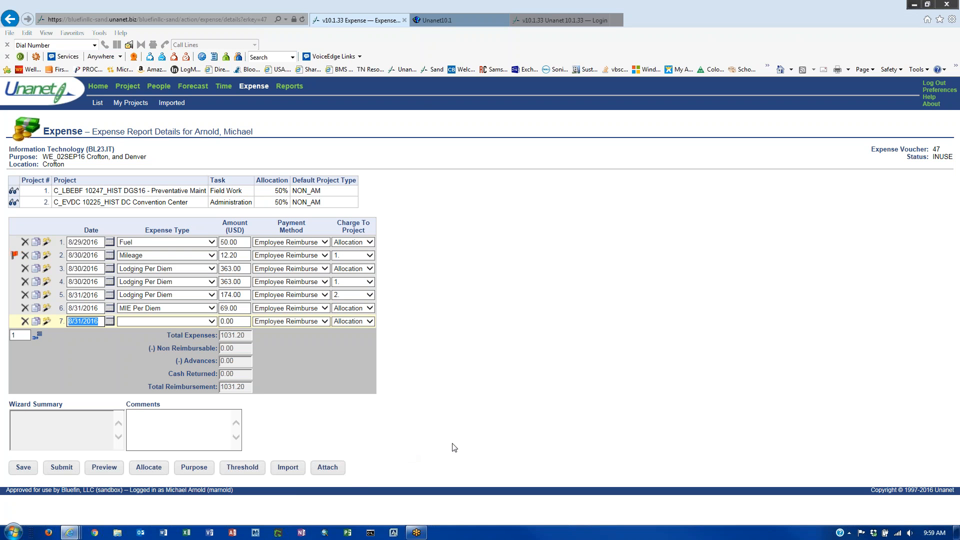
pyautogui.click(328, 469)
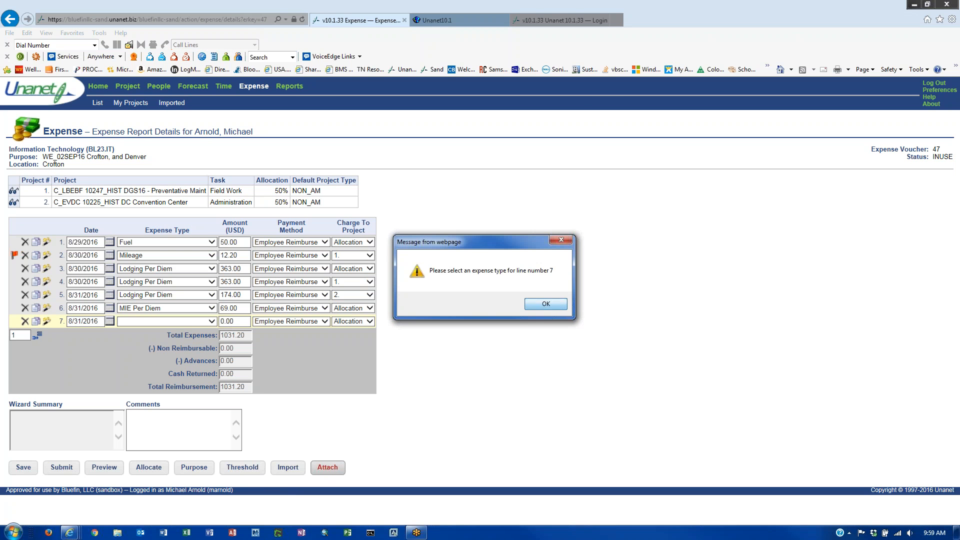
pyautogui.click(555, 304)
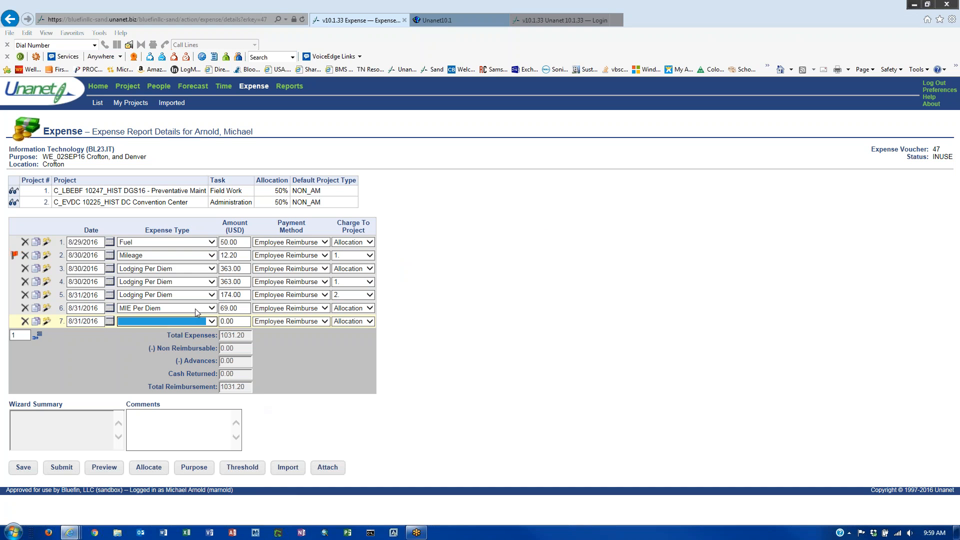
pyautogui.click(24, 321)
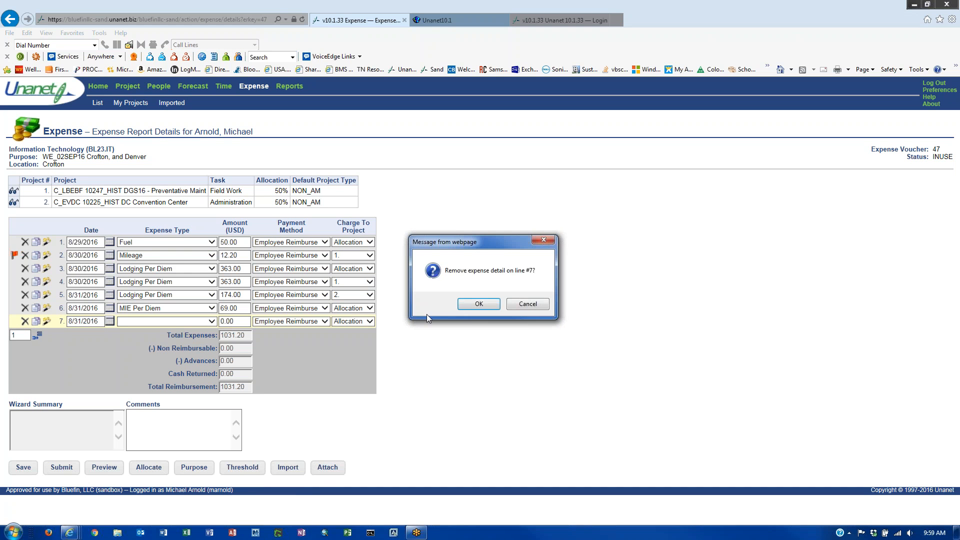
pyautogui.click(493, 304)
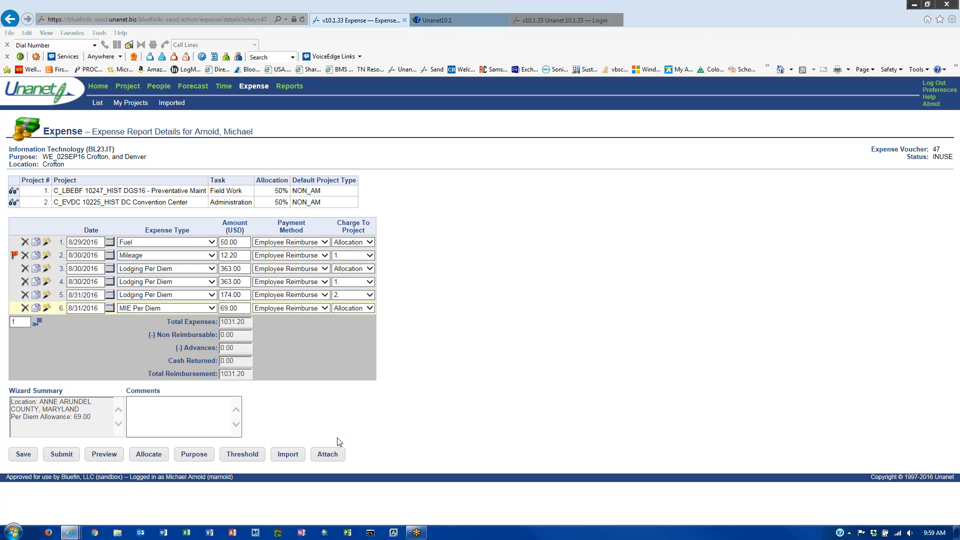
pyautogui.click(328, 454)
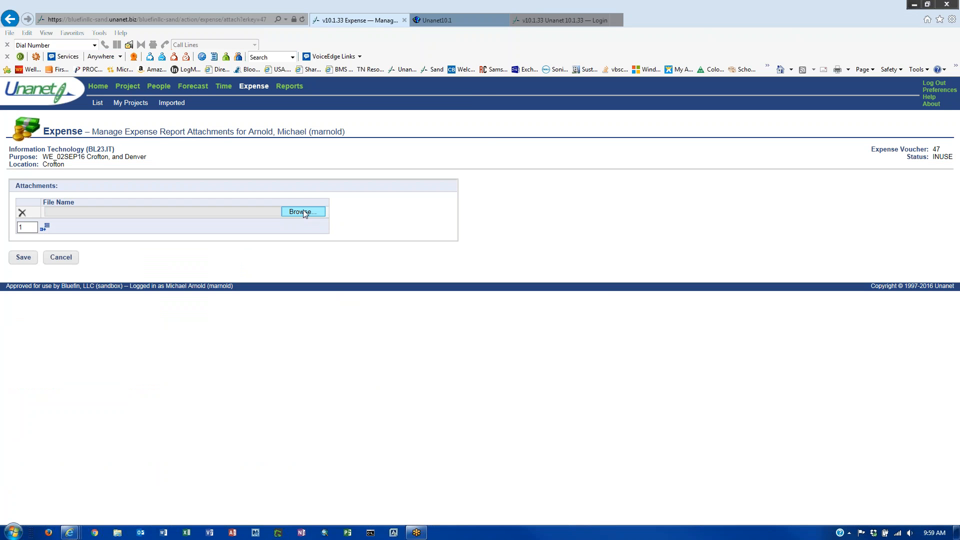
pyautogui.click(304, 213)
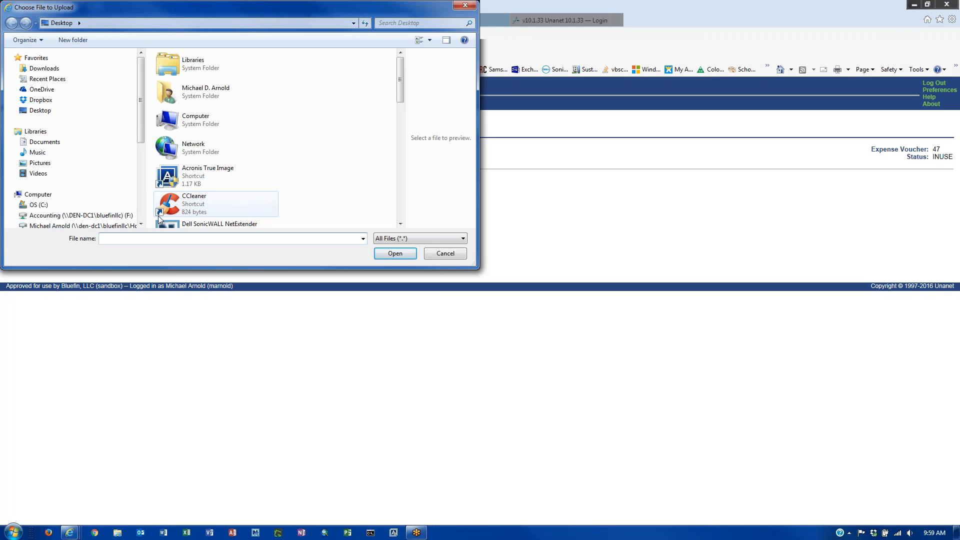
pyautogui.click(76, 226)
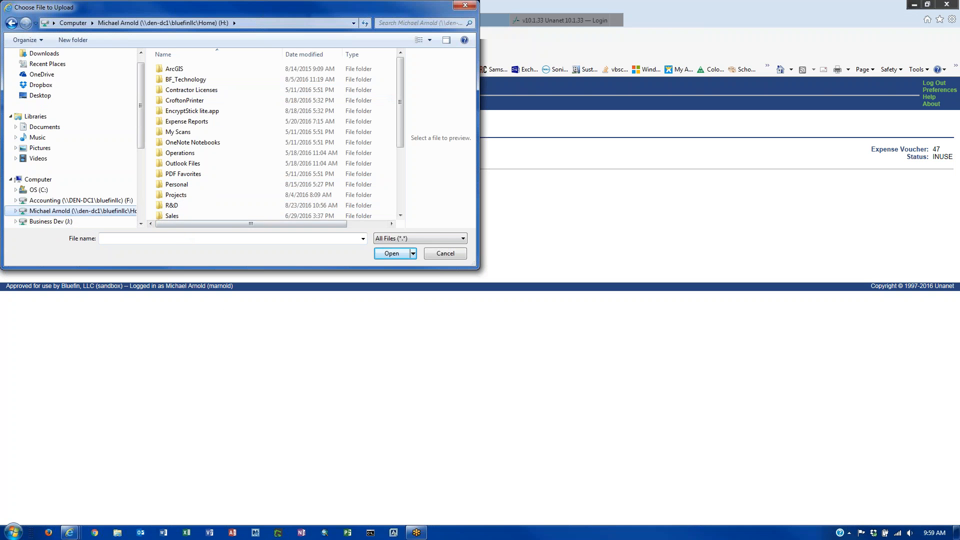
pyautogui.click(466, 7)
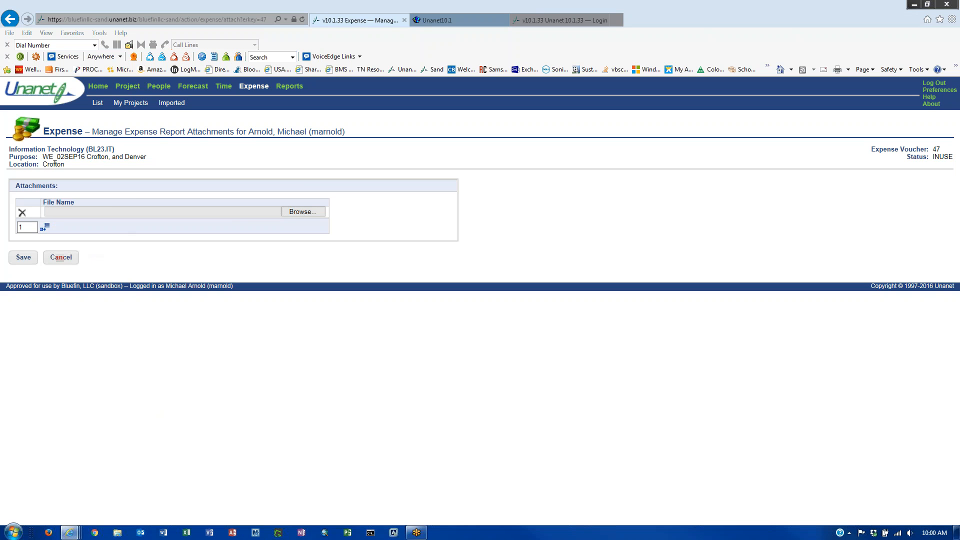
pyautogui.click(58, 259)
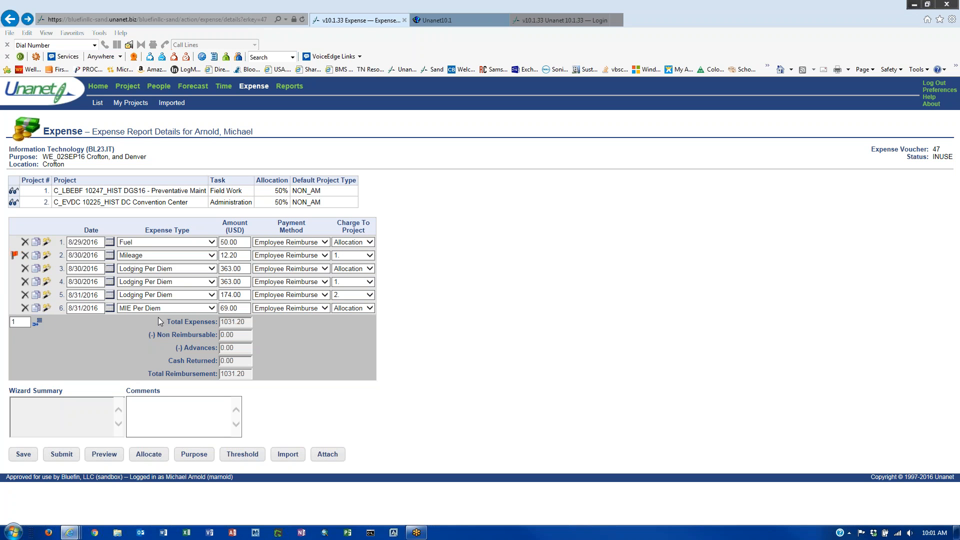
# - Choose the Nuance PDF from Expense Documents 2016\08_AUG\WE_26AUG16 as the report's attachment
pyautogui.click(328, 455)
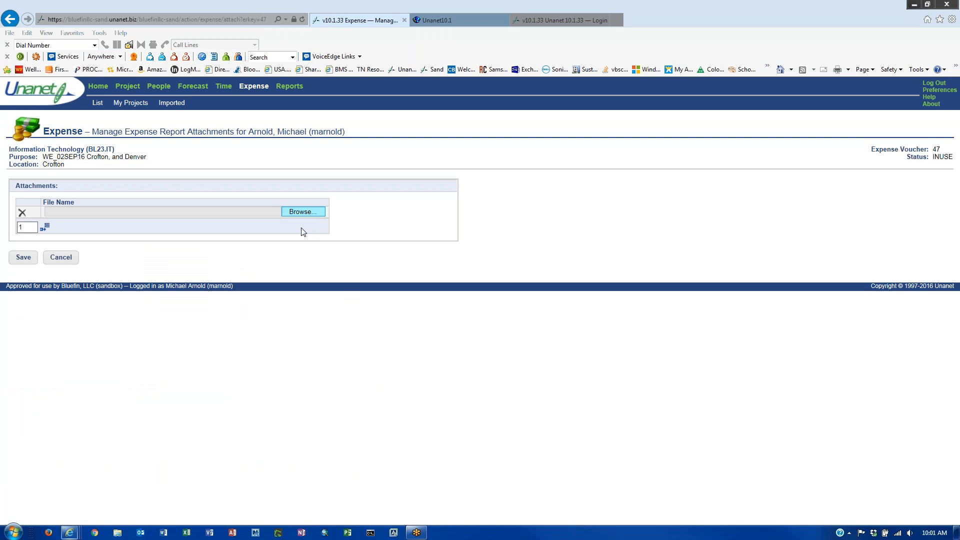
pyautogui.click(303, 212)
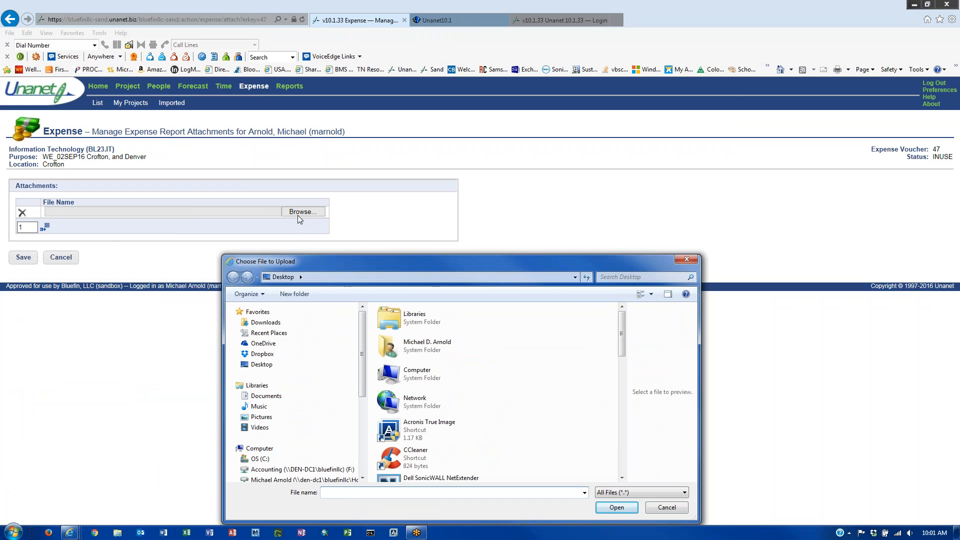
pyautogui.scroll(-1, 351, 452)
pyautogui.click(351, 463)
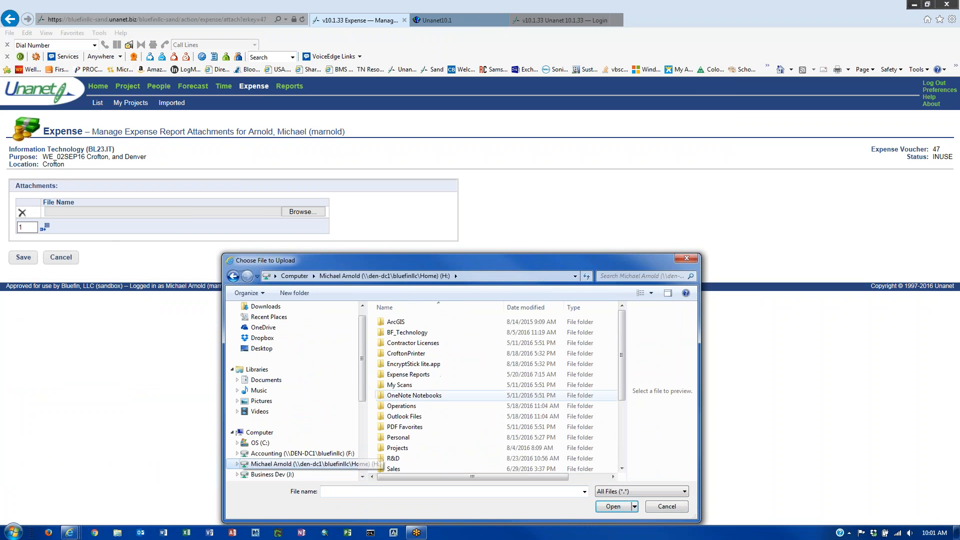
pyautogui.click(408, 376)
pyautogui.doubleClick(408, 376)
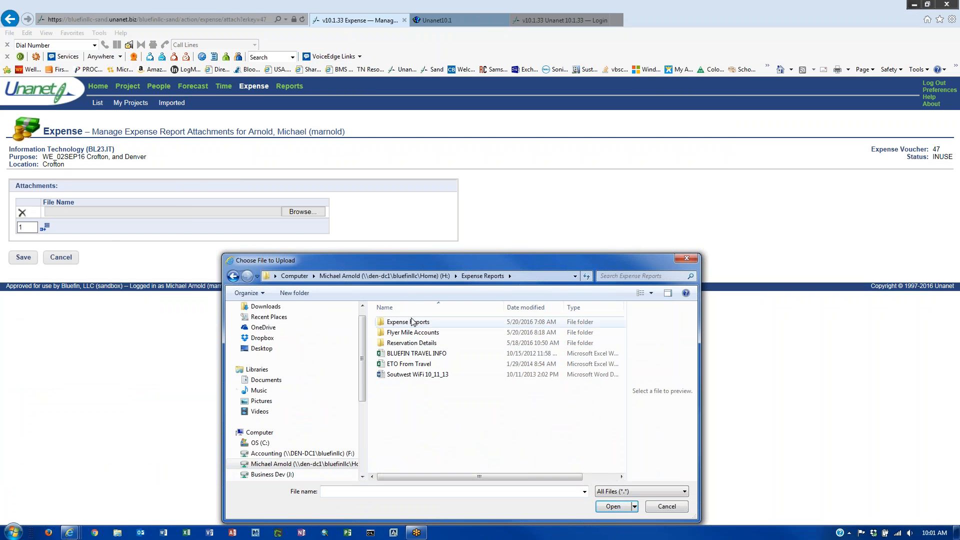
pyautogui.doubleClick(468, 367)
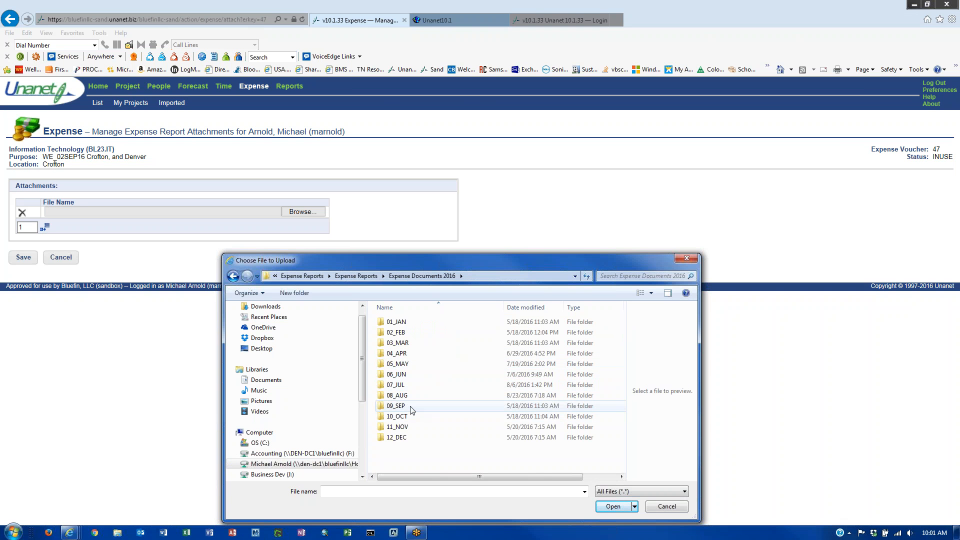
pyautogui.doubleClick(400, 395)
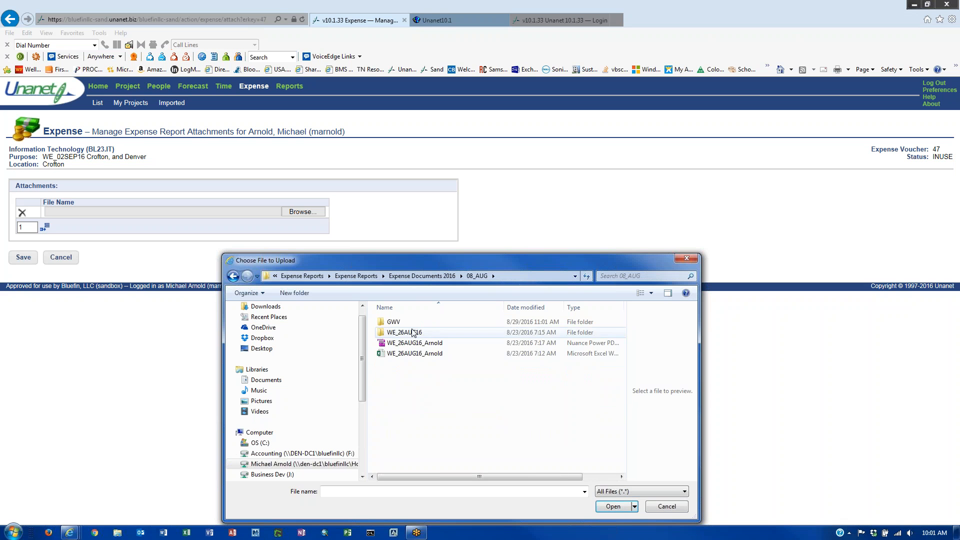
pyautogui.click(411, 333)
pyautogui.doubleClick(411, 332)
pyautogui.click(395, 343)
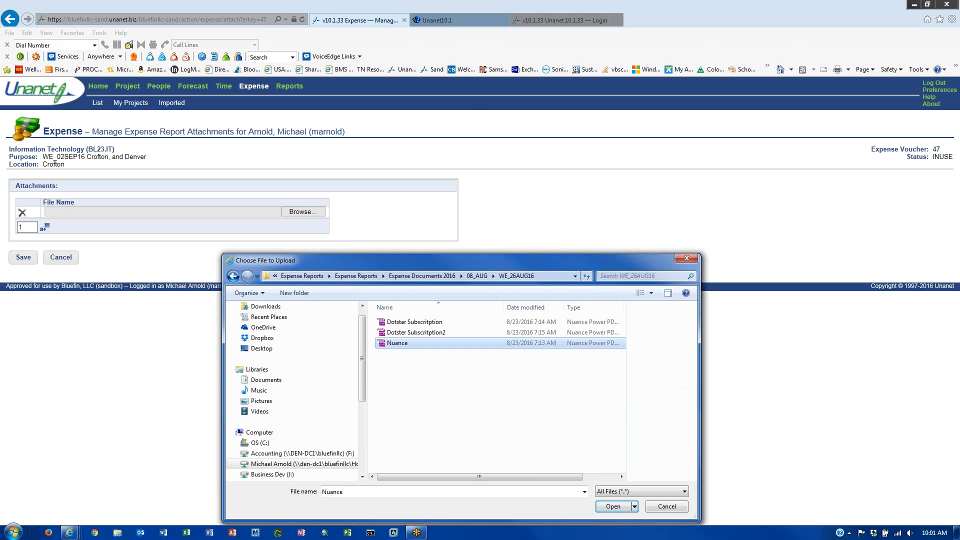
pyautogui.click(613, 507)
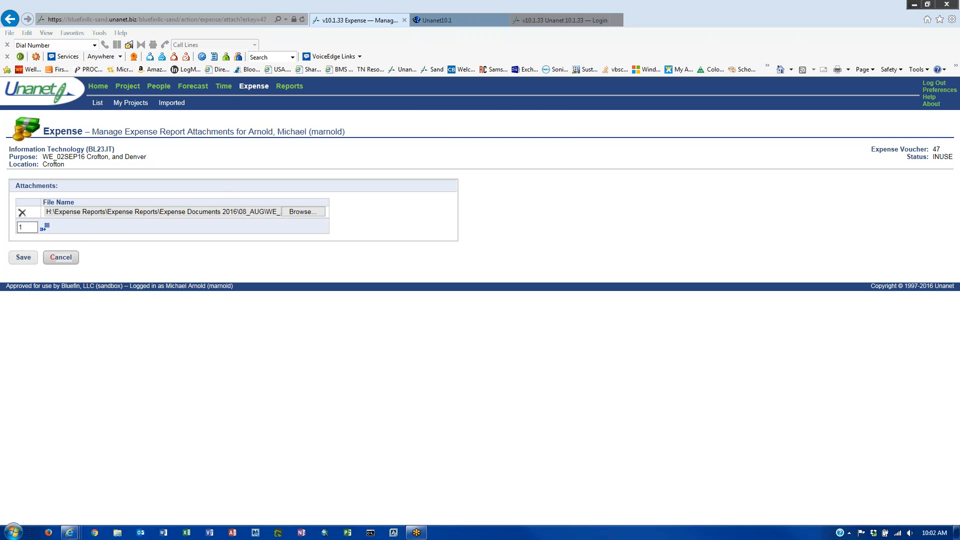
# - Save the PDF attachment to voucher 47 and bring the H: drive Explorer window into view
pyautogui.click(24, 258)
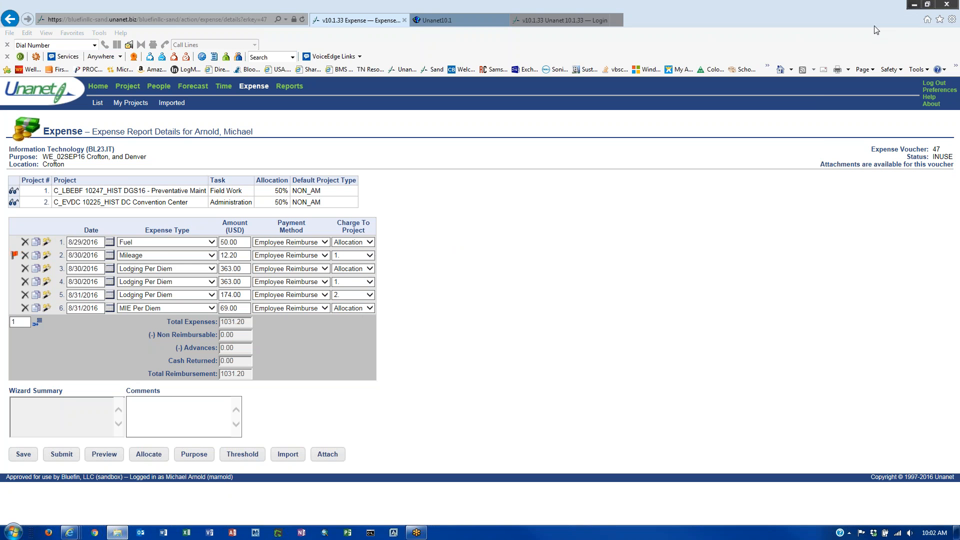
pyautogui.moveTo(881, 53); pyautogui.dragTo(355, 0)
# - Browse from R&D to H: > Expense Reports > Expense Reports > Expense Documents 2016 > 08_AUG
pyautogui.doubleClick(207, 213)
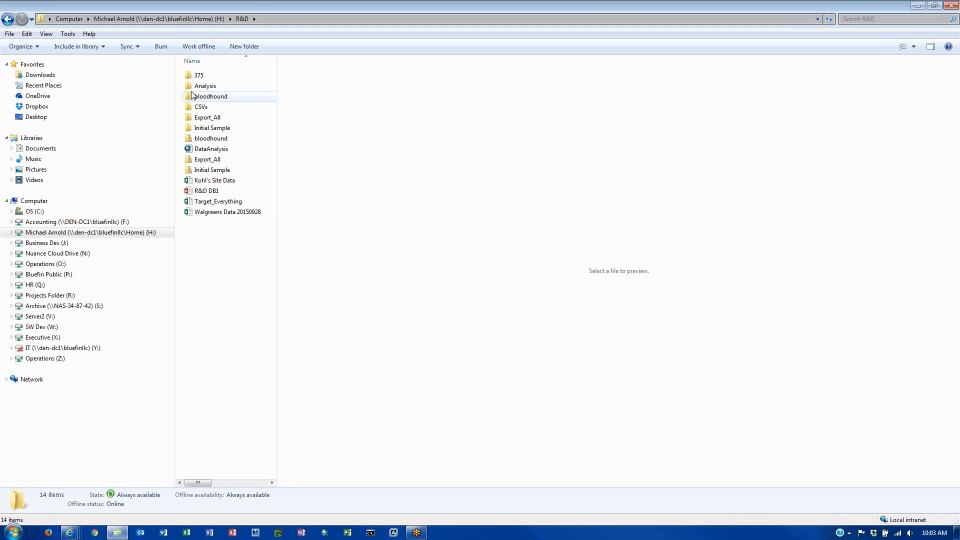
pyautogui.press('BackSpace')
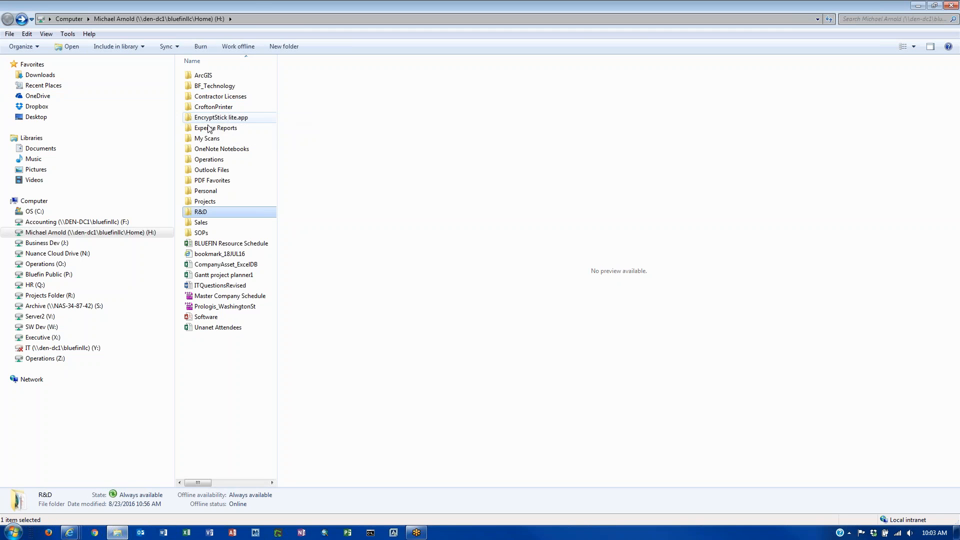
pyautogui.doubleClick(213, 128)
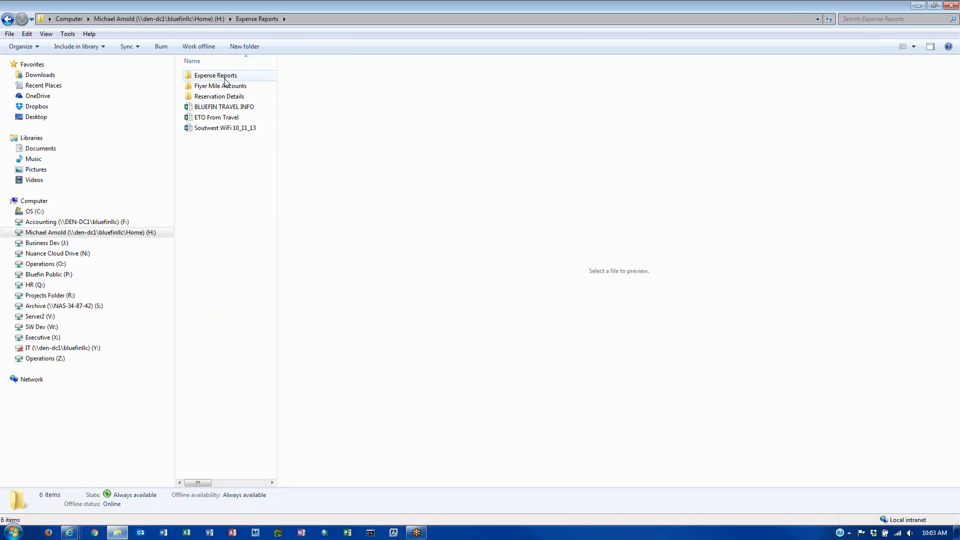
pyautogui.doubleClick(227, 78)
pyautogui.doubleClick(248, 129)
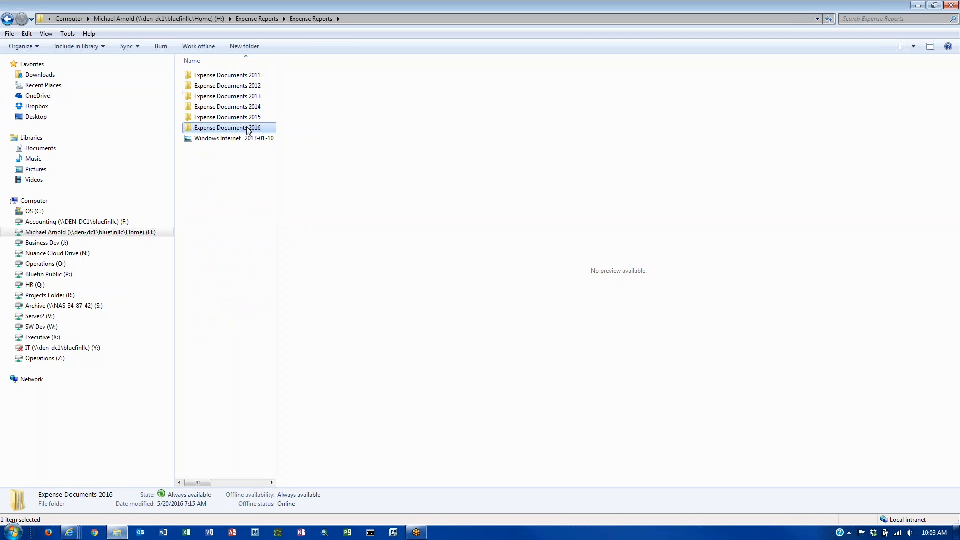
pyautogui.doubleClick(217, 149)
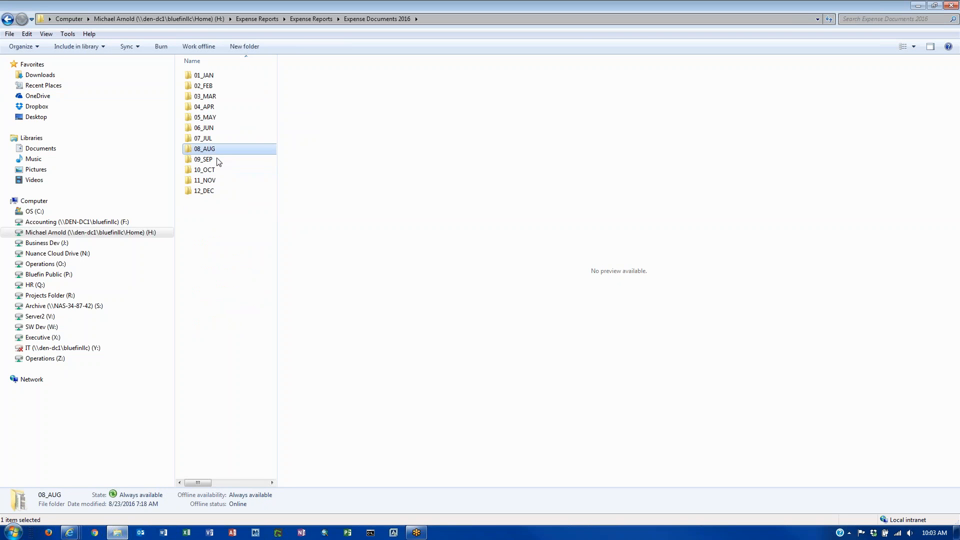
# - Open the Nuance receipt PDF from the WE_26AUG16 folder in Power PDF
pyautogui.click(217, 87)
pyautogui.doubleClick(216, 87)
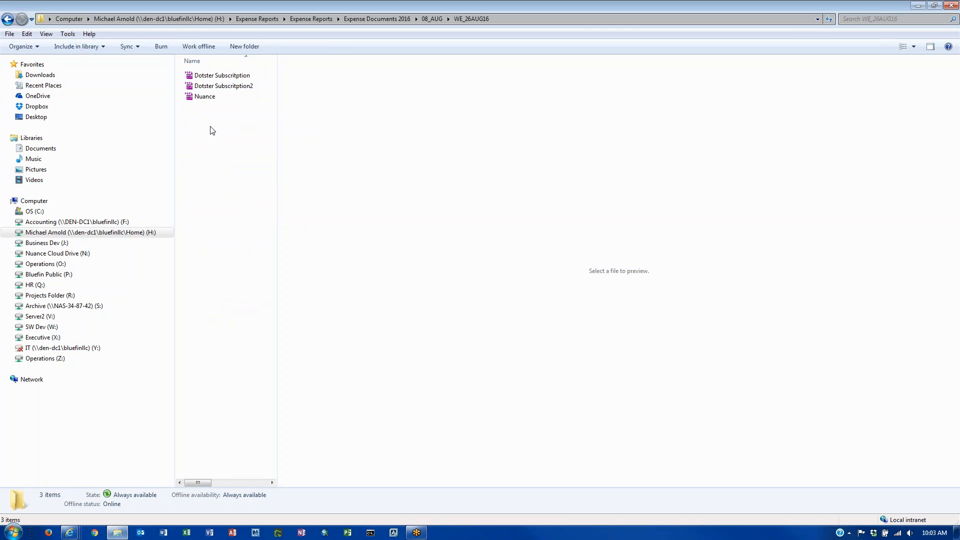
pyautogui.press('BackSpace')
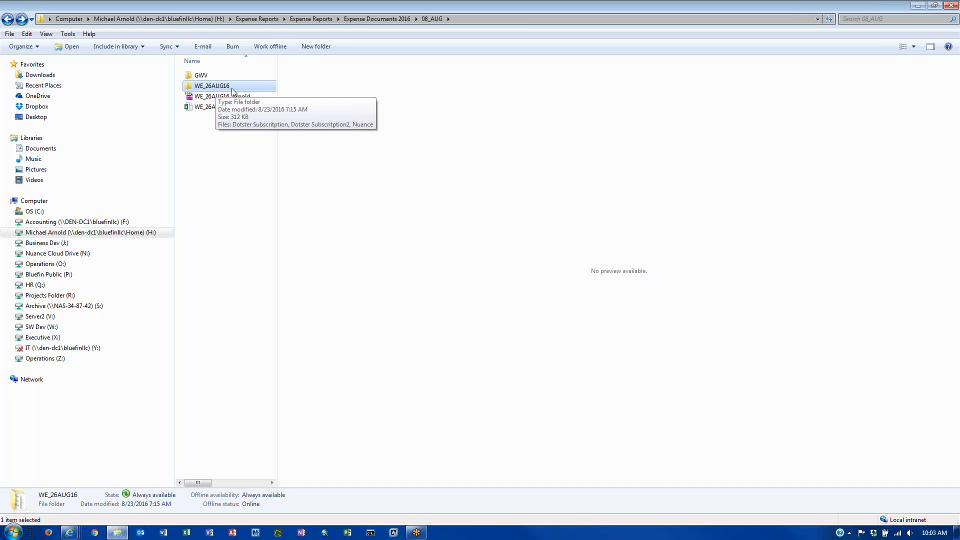
pyautogui.doubleClick(229, 89)
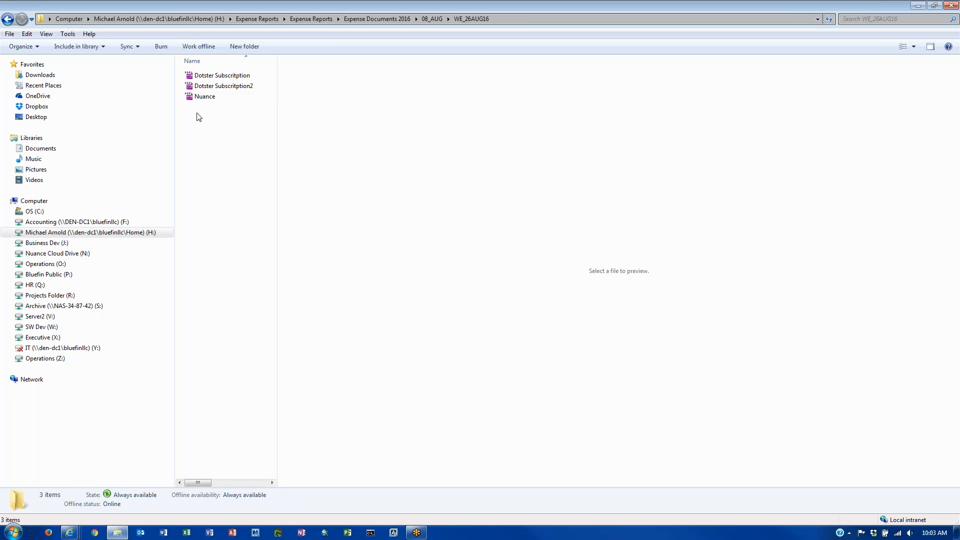
pyautogui.click(201, 98)
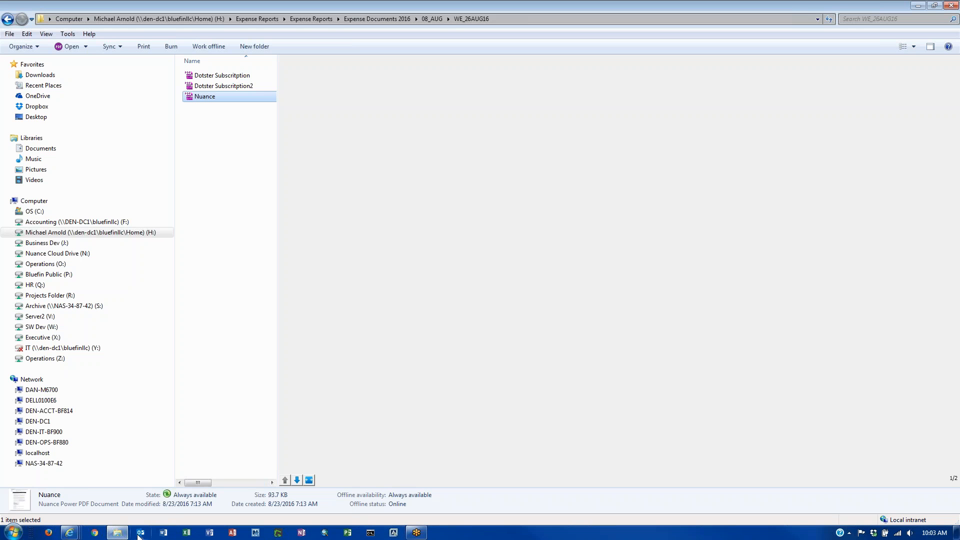
pyautogui.doubleClick(209, 98)
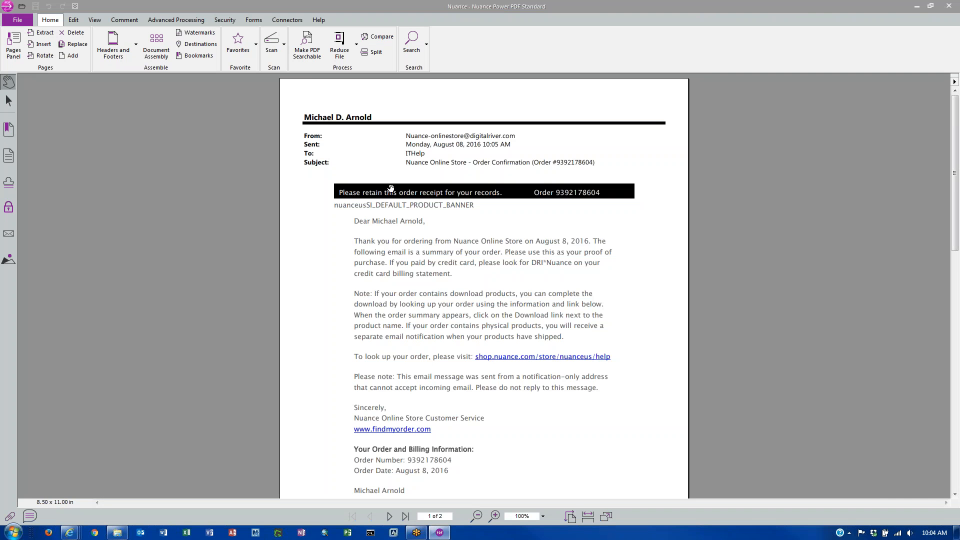
# - Review both pages of the Nuance receipt and show the Pages Panel thumbnails
pyautogui.scroll(-8, 470, 412)
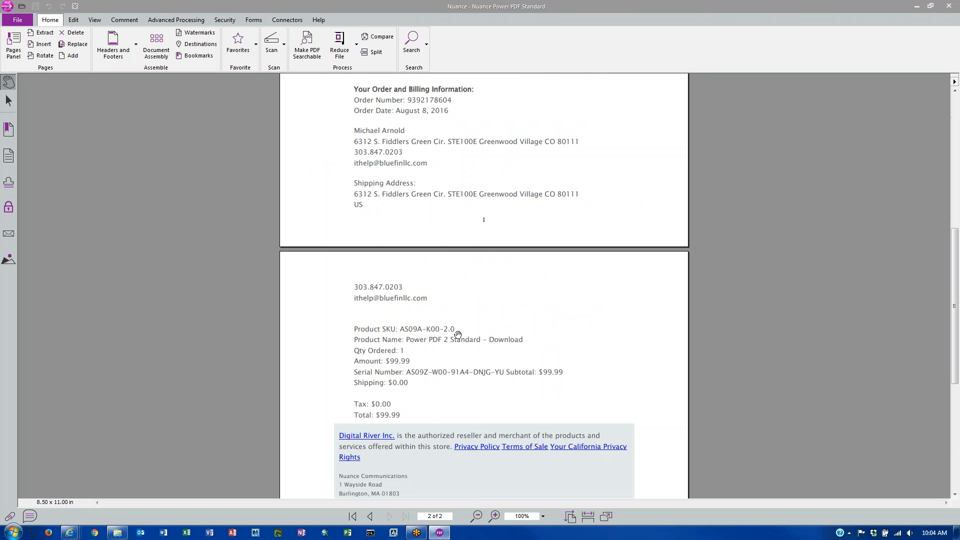
pyautogui.scroll(3, 458, 335)
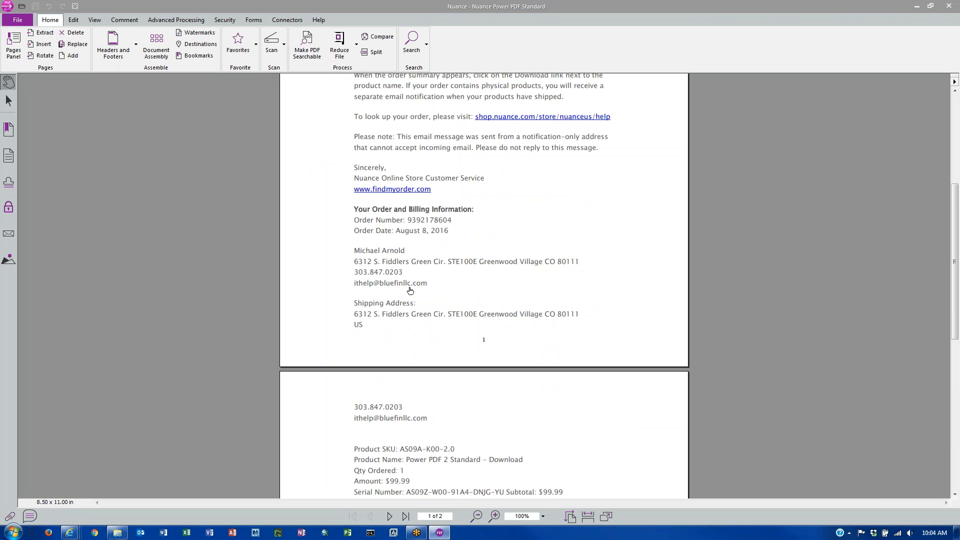
pyautogui.scroll(-4, 417, 302)
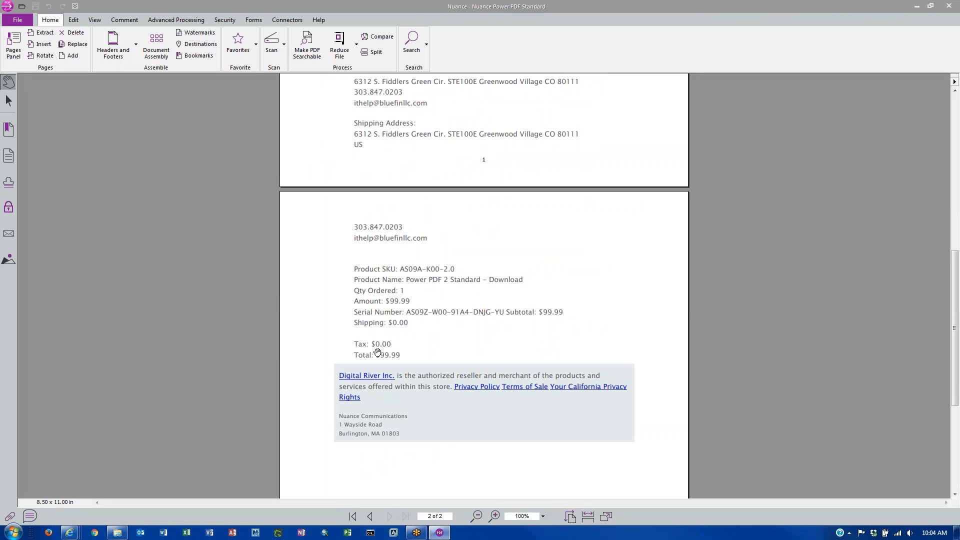
pyautogui.scroll(9, 488, 323)
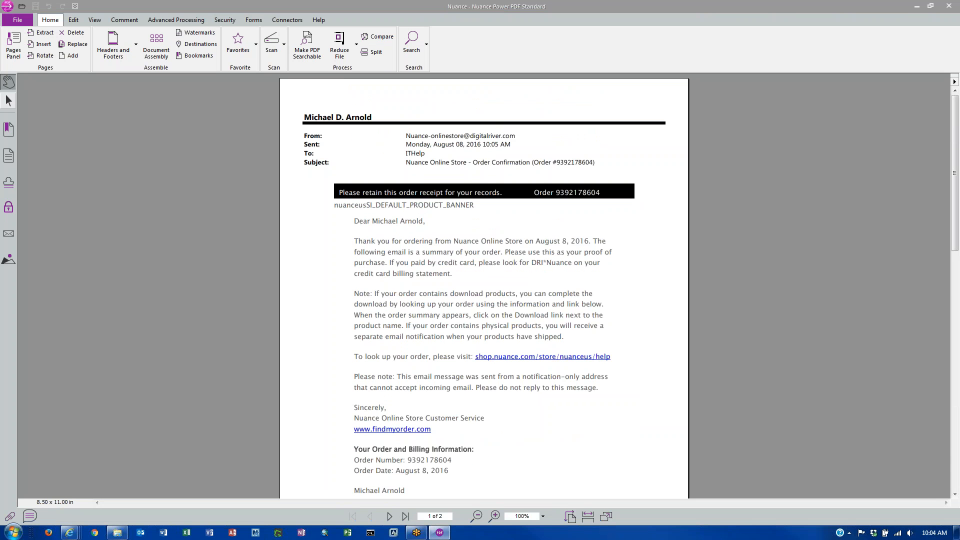
pyautogui.click(14, 46)
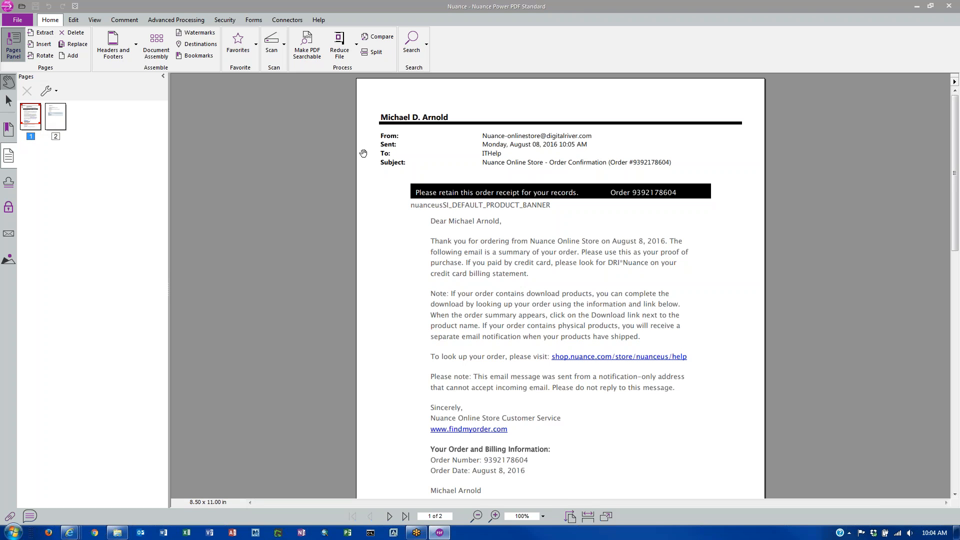
# - Choose both Dotster Subscription PDFs from WE_26AUG16 as files to insert
pyautogui.click(43, 47)
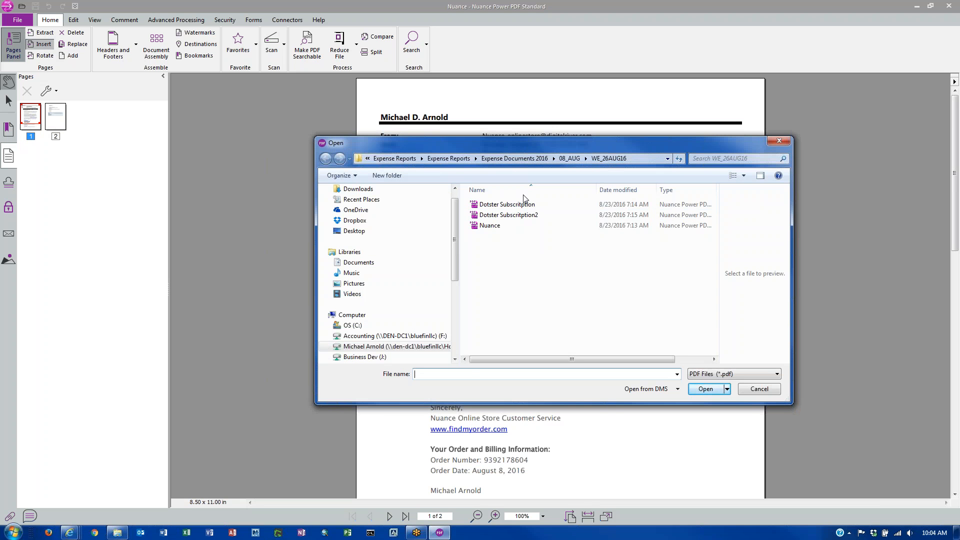
pyautogui.click(519, 215)
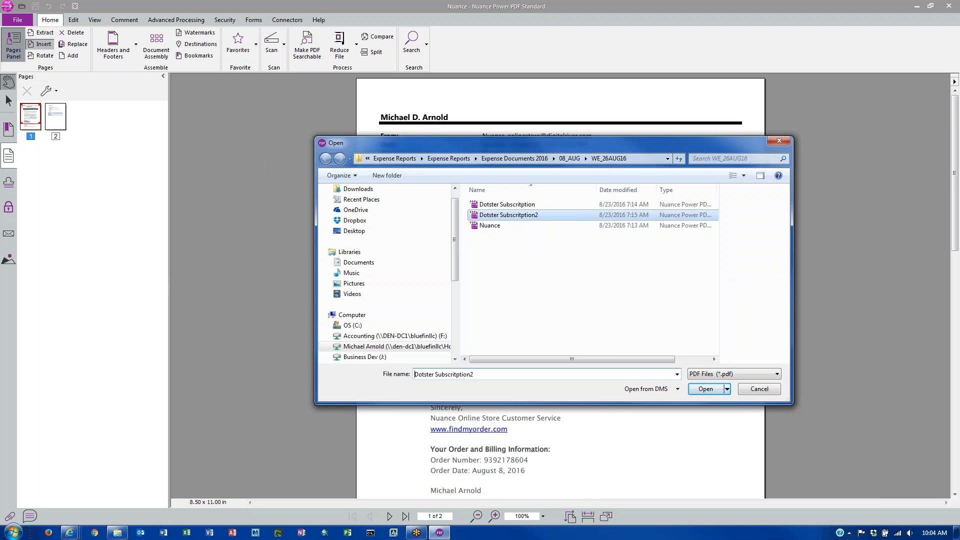
pyautogui.keyDown('ctrl'); pyautogui.click(527, 209); pyautogui.keyUp('ctrl')
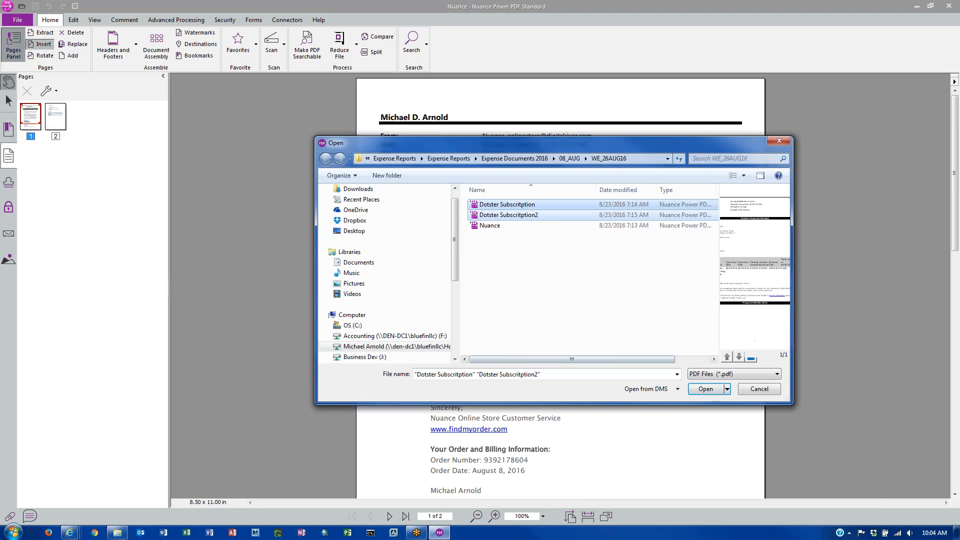
pyautogui.click(700, 389)
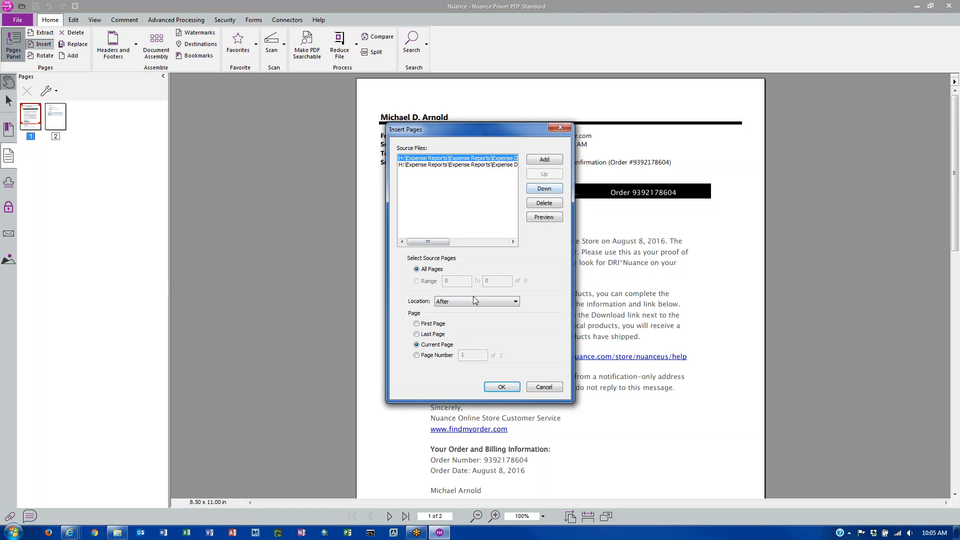
# - Insert the Dotster receipt pages and move the last page to sit after page 1
pyautogui.click(505, 387)
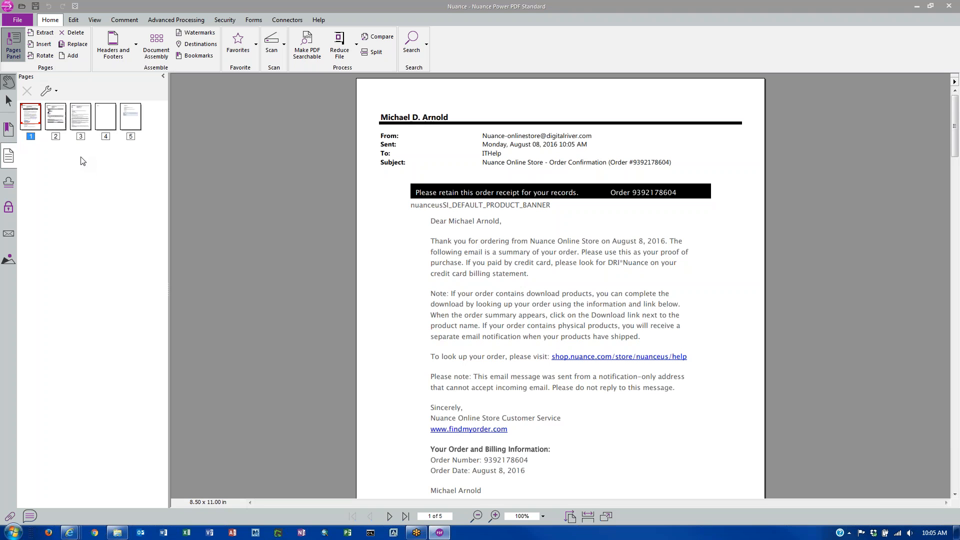
pyautogui.scroll(4, 83, 160)
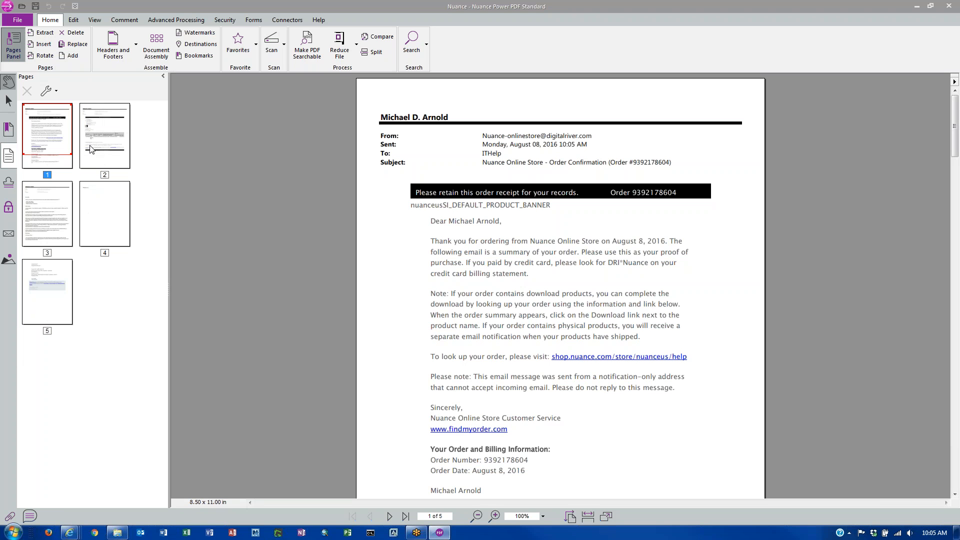
pyautogui.click(50, 320)
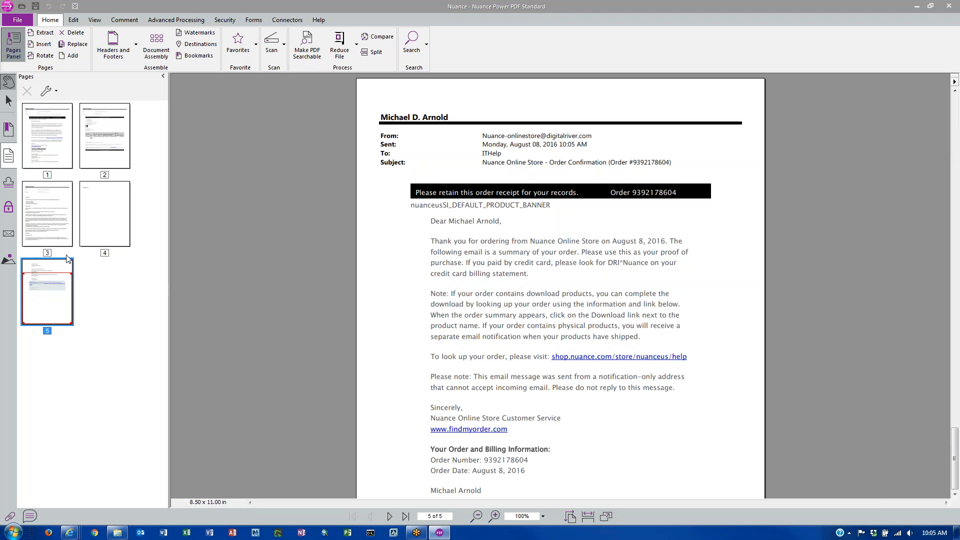
pyautogui.moveTo(62, 270); pyautogui.dragTo(88, 159)
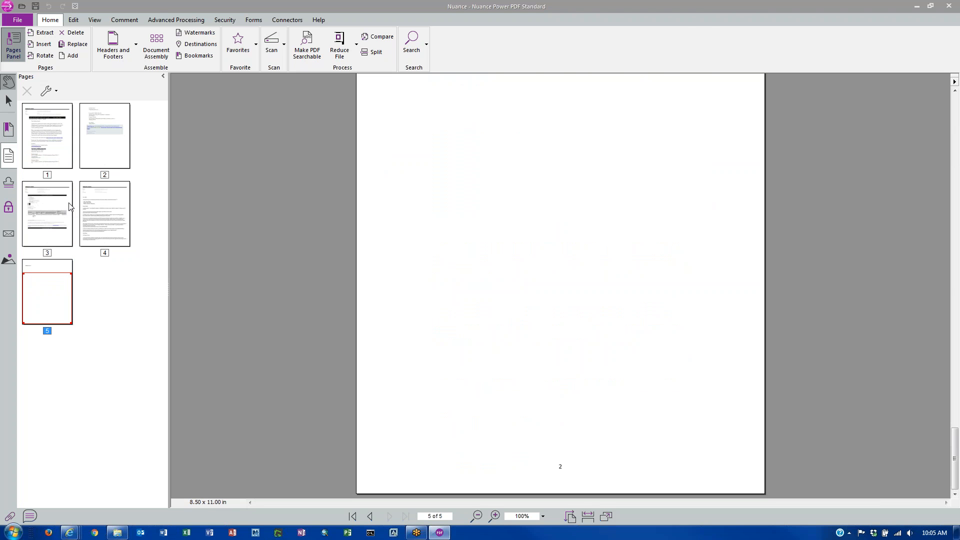
pyautogui.click(60, 193)
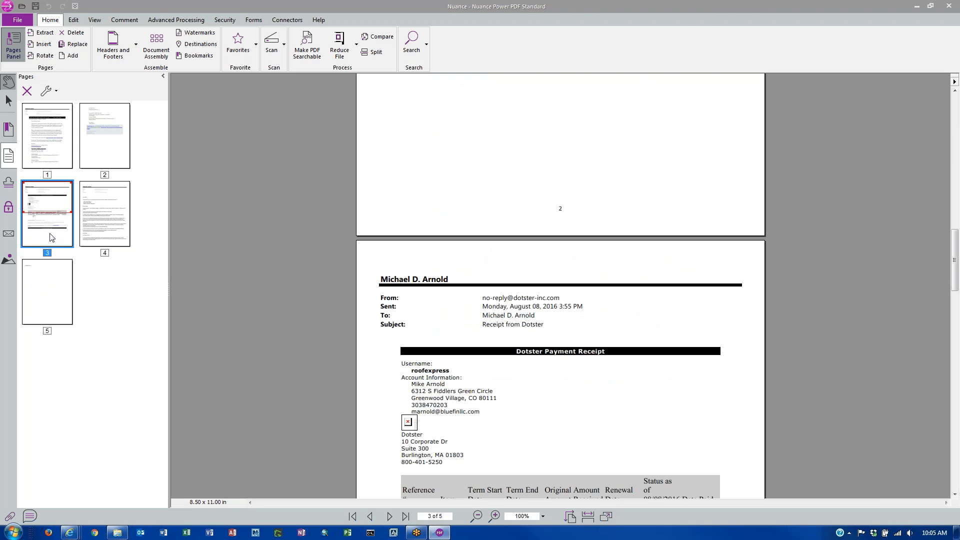
pyautogui.click(58, 274)
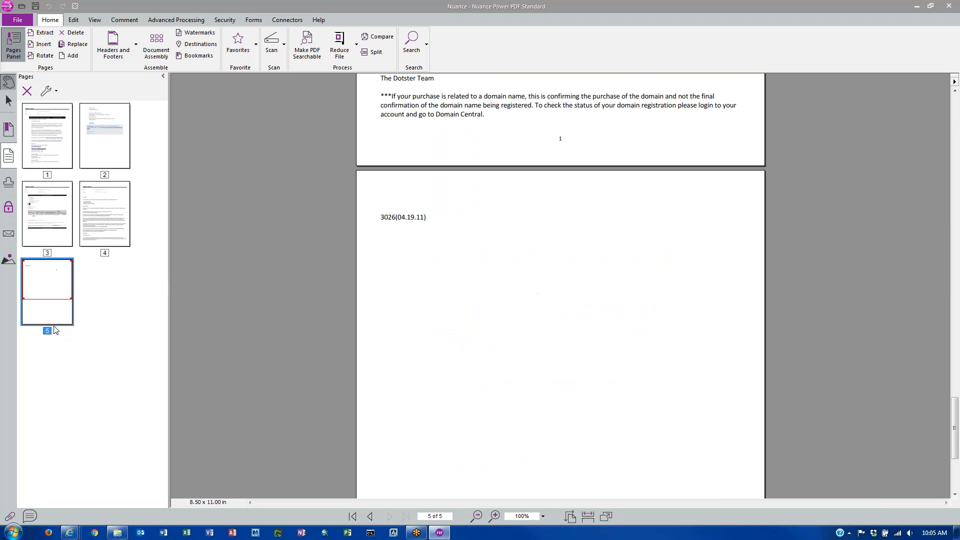
pyautogui.moveTo(57, 319); pyautogui.dragTo(70, 167)
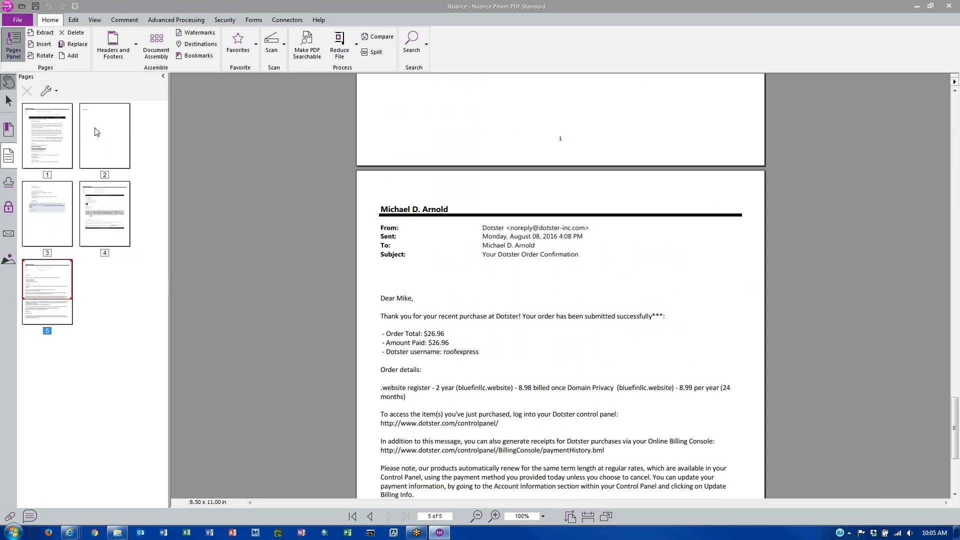
# - Move the nearly blank page 2 to the end and minimize Power PDF
pyautogui.click(117, 132)
pyautogui.moveTo(124, 139); pyautogui.dragTo(64, 295)
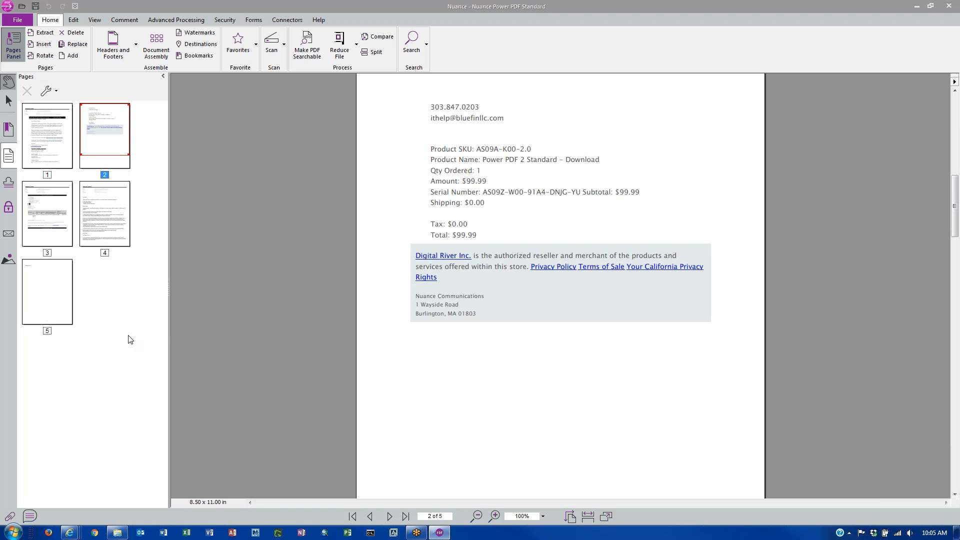
pyautogui.click(918, 6)
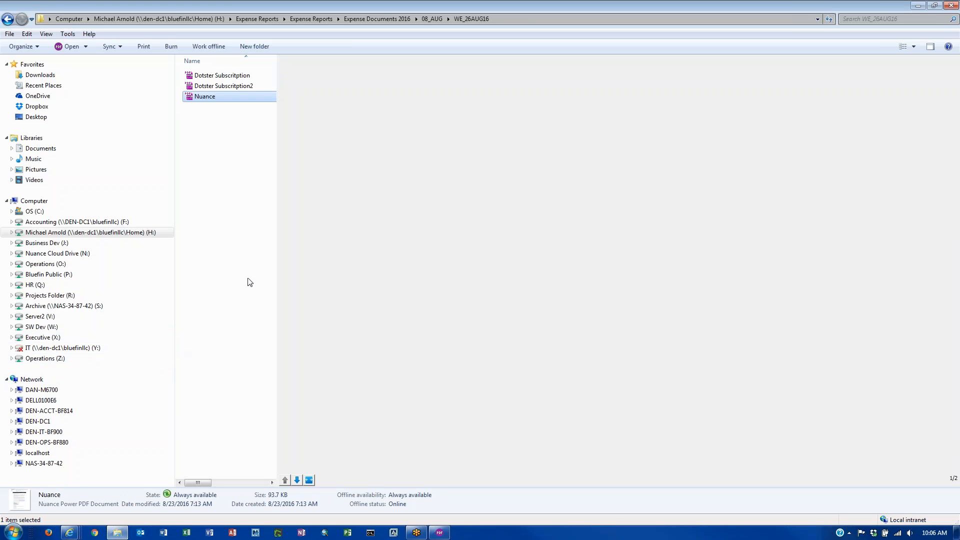
# - Go up from WE_26AUG16 through 08_AUG and Expense Documents 2016 to Expense Reports
pyautogui.press('BackSpace')
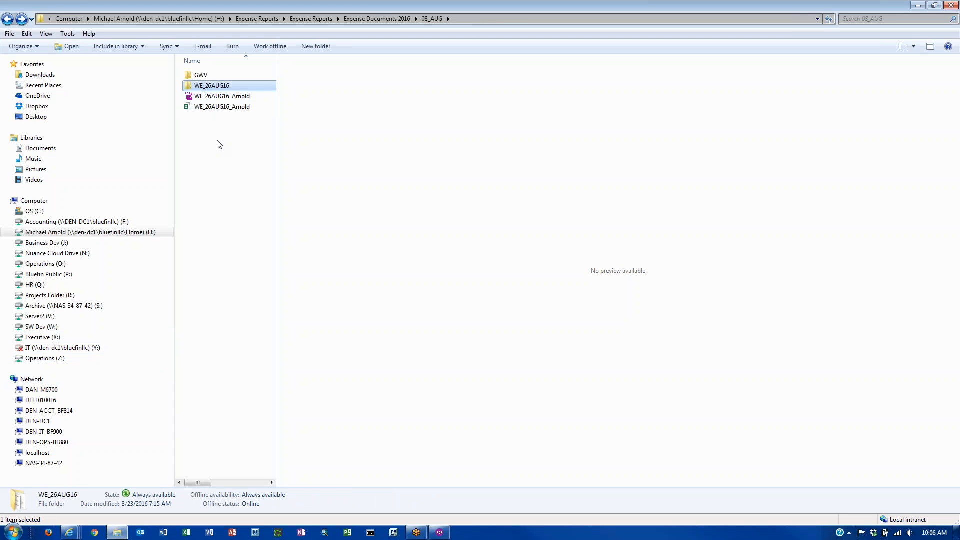
pyautogui.press('BackSpace')
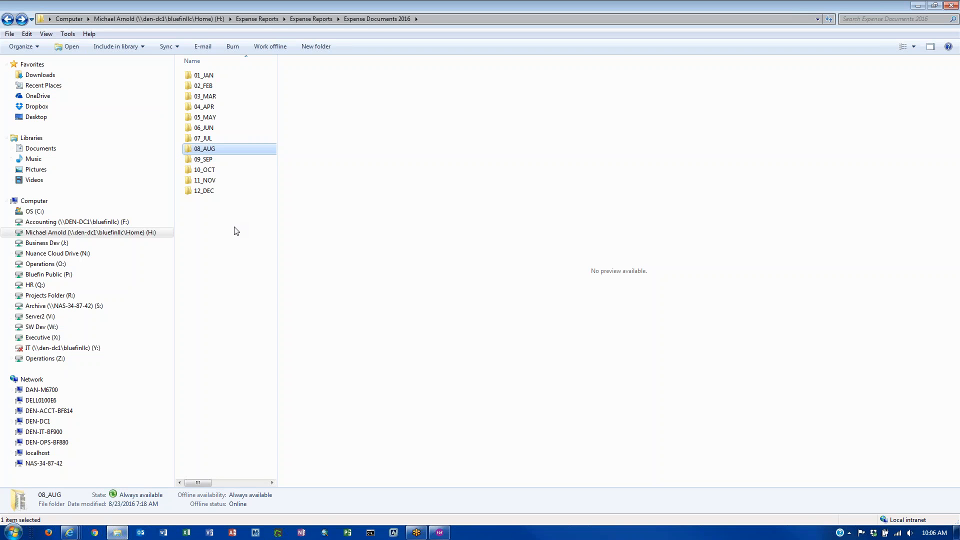
pyautogui.press('BackSpace')
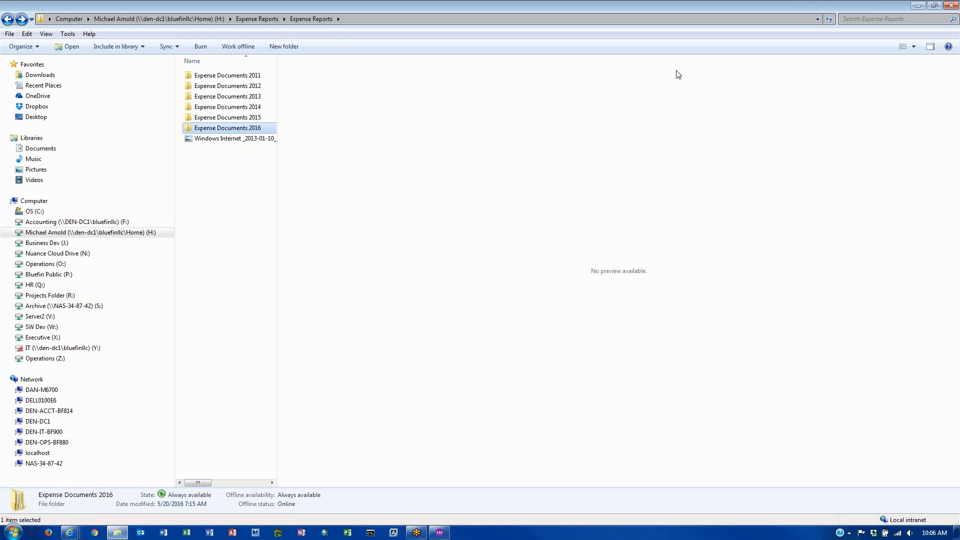
# - Minimize Windows Explorer to bring the WE_02SEP16 report (1031.20) back into view
pyautogui.click(918, 6)
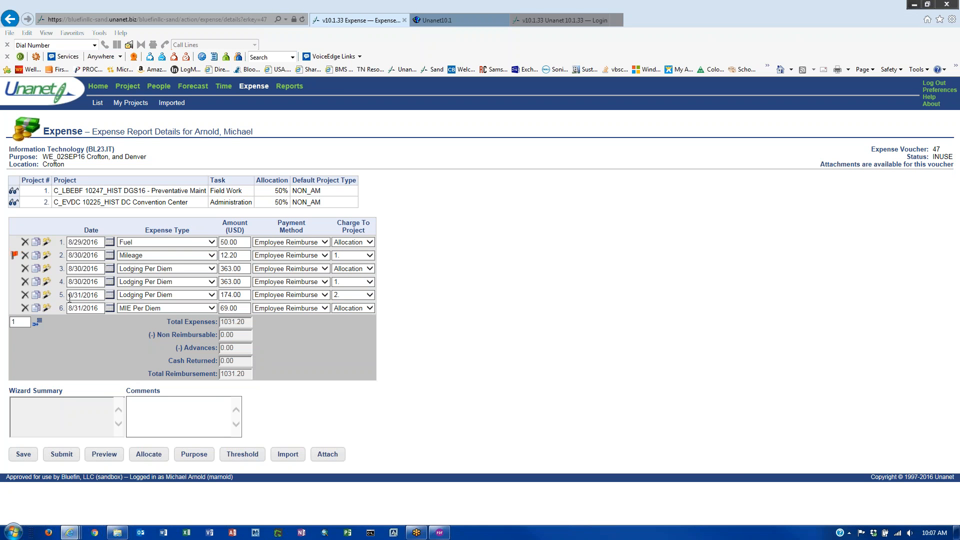
# - Add line 7 as Business Meeting Meals and mark its receipt as provided
pyautogui.click(39, 325)
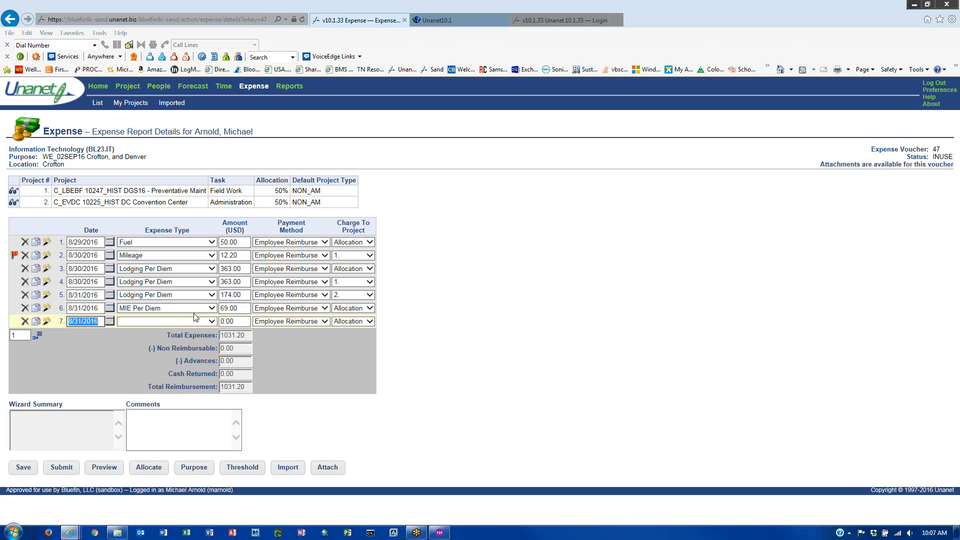
pyautogui.click(213, 324)
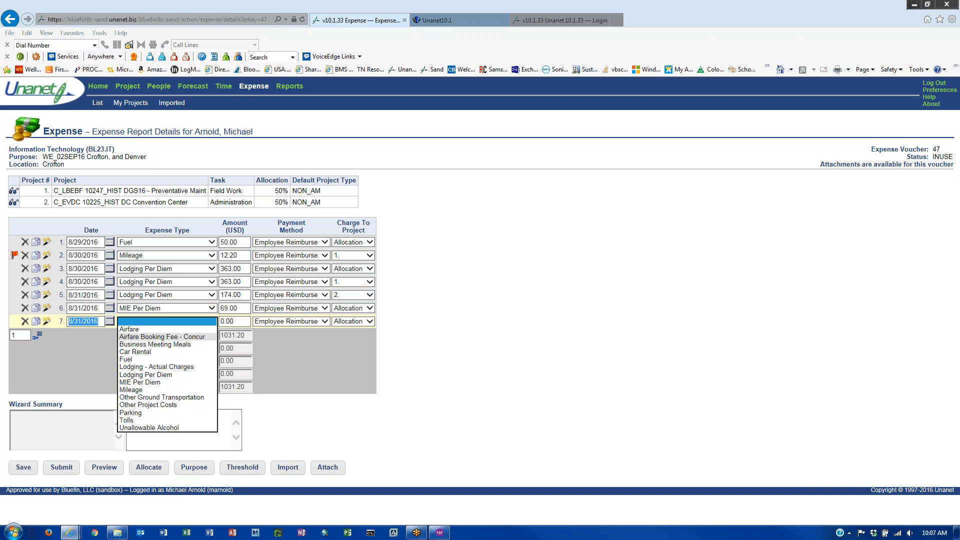
pyautogui.click(185, 345)
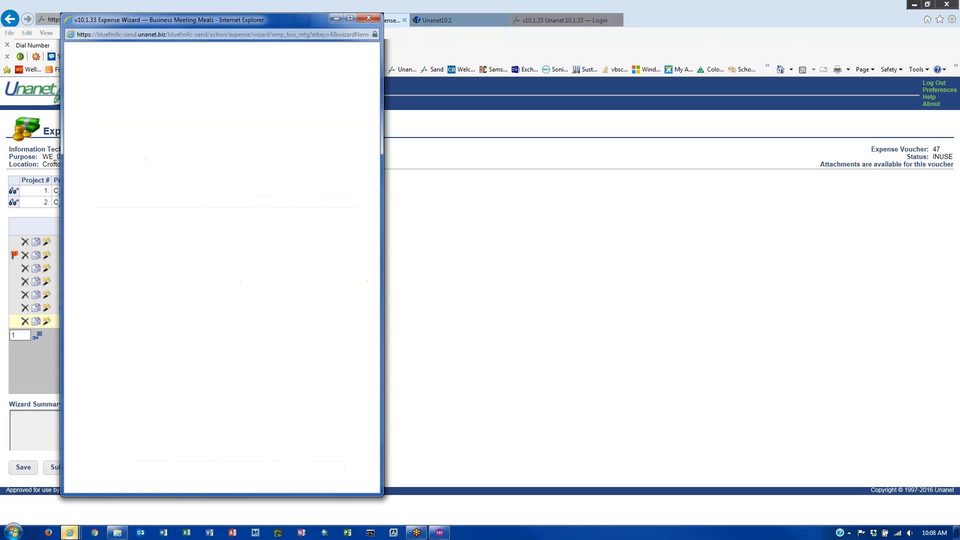
pyautogui.moveTo(196, 19); pyautogui.dragTo(571, 44)
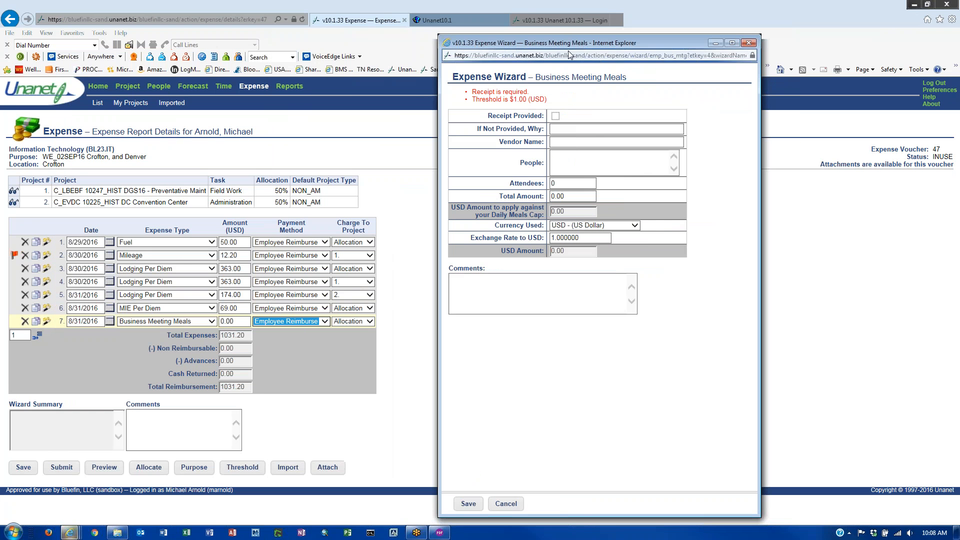
pyautogui.click(556, 116)
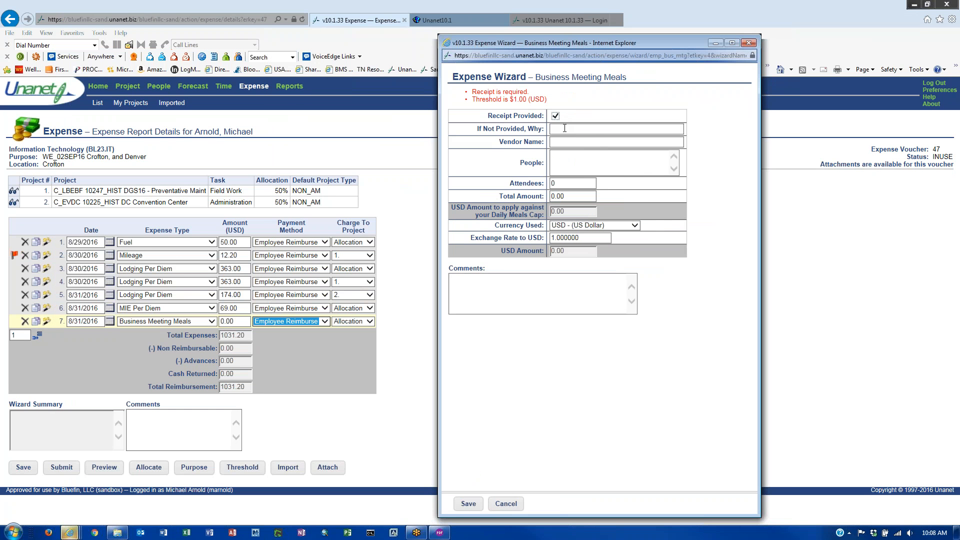
pyautogui.press('Tab')
# - List the two attendees' names, set Attendees to 2 and total 100.00, and save
pyautogui.click(579, 141)
pyautogui.click(577, 171)
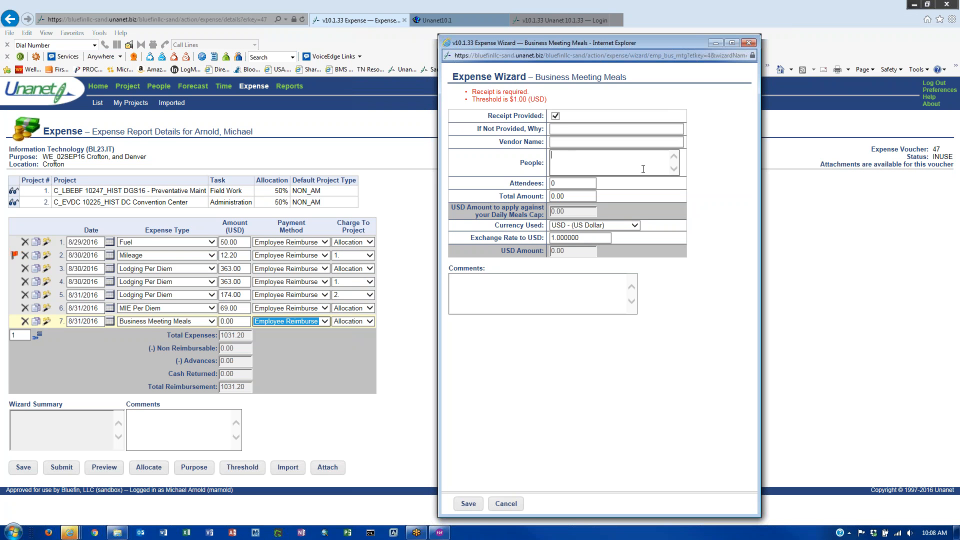
pyautogui.write('Kitterman')
pyautogui.press('Return')
pyautogui.write('miah')
pyautogui.press('Return')
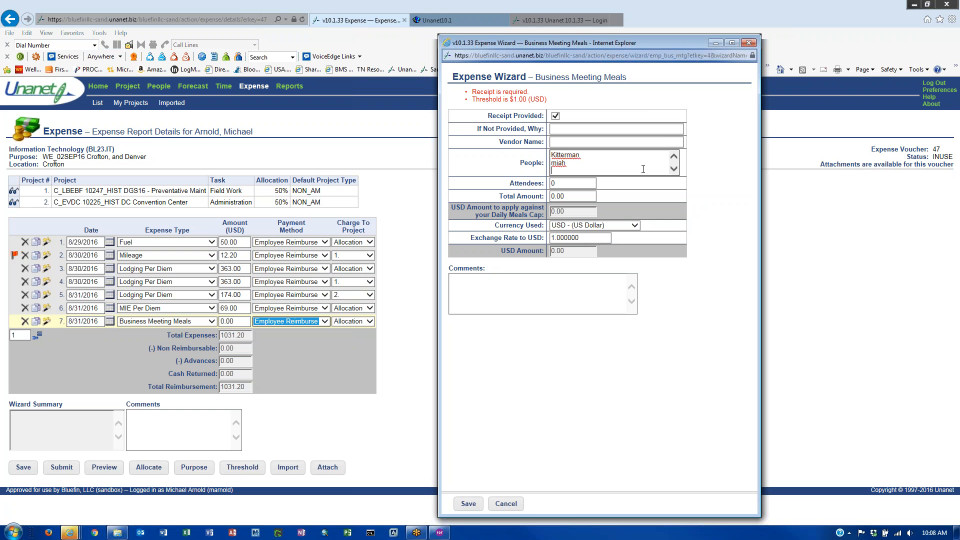
pyautogui.press('Tab')
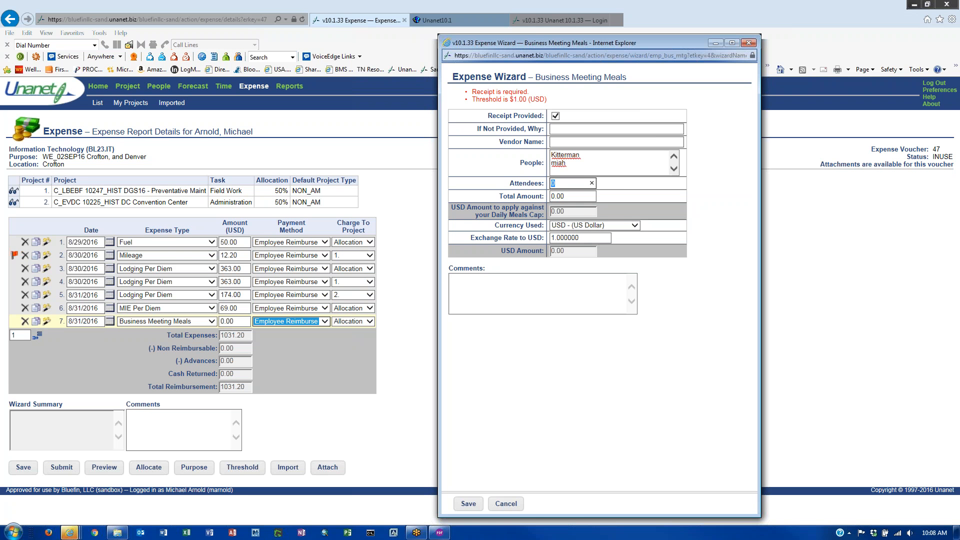
pyautogui.write('2')
pyautogui.press('Tab')
pyautogui.click(569, 238)
pyautogui.click(468, 504)
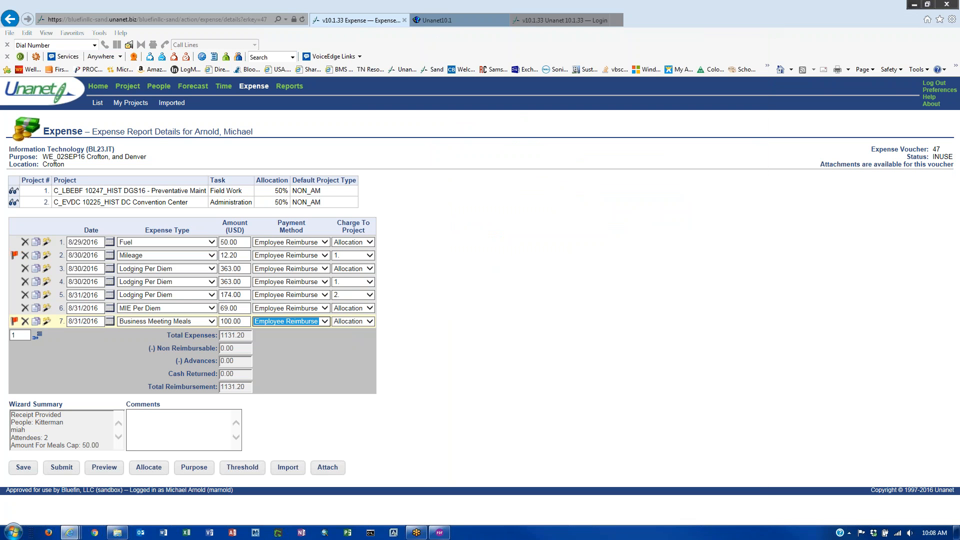
# - Add line 8 as Unallowable Alcohol and open its expense details
pyautogui.click(37, 338)
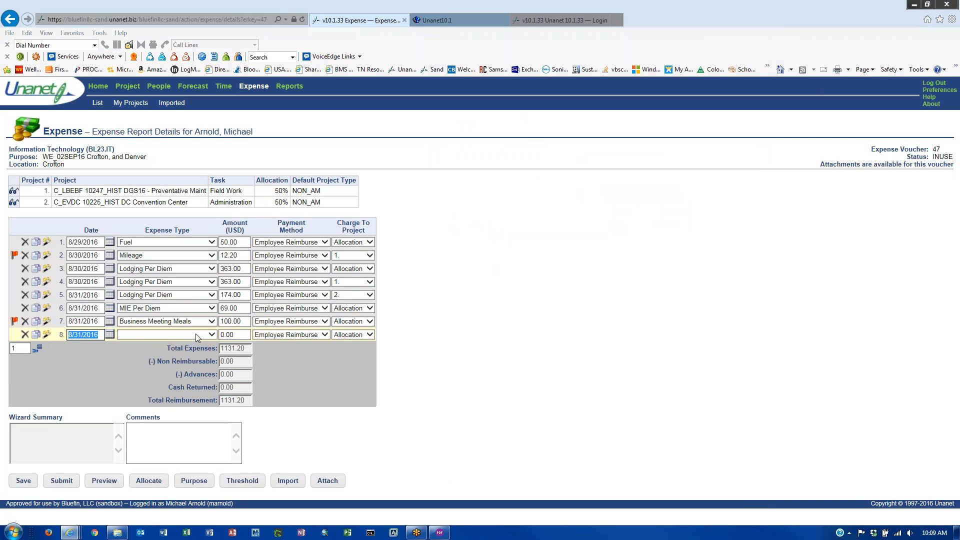
pyautogui.click(196, 334)
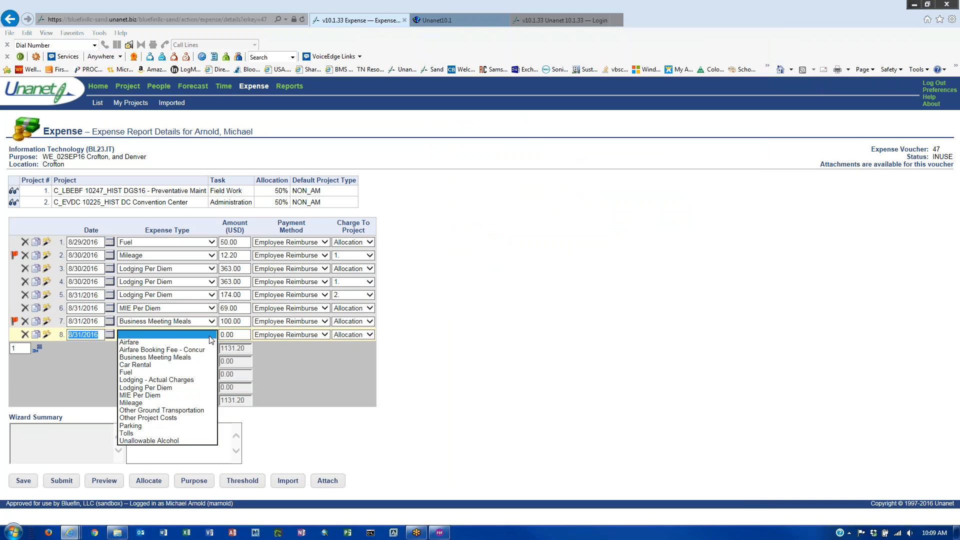
pyautogui.click(177, 442)
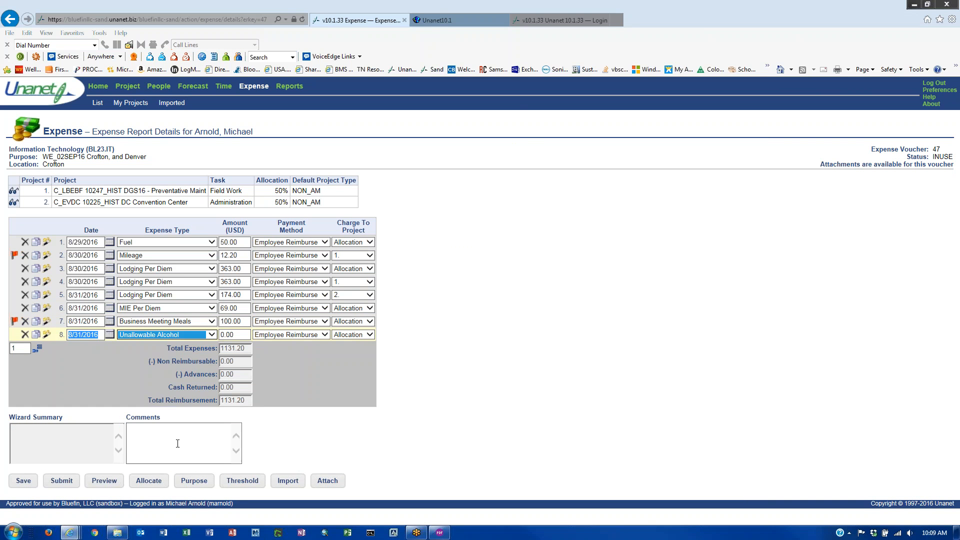
pyautogui.click(245, 335)
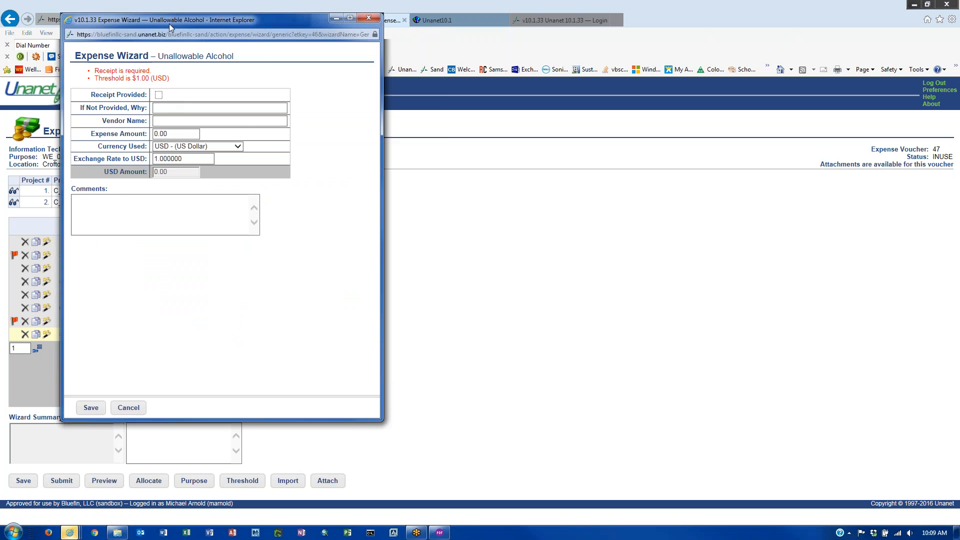
pyautogui.moveTo(169, 23); pyautogui.dragTo(228, 29)
pyautogui.moveTo(361, 45); pyautogui.dragTo(606, 65)
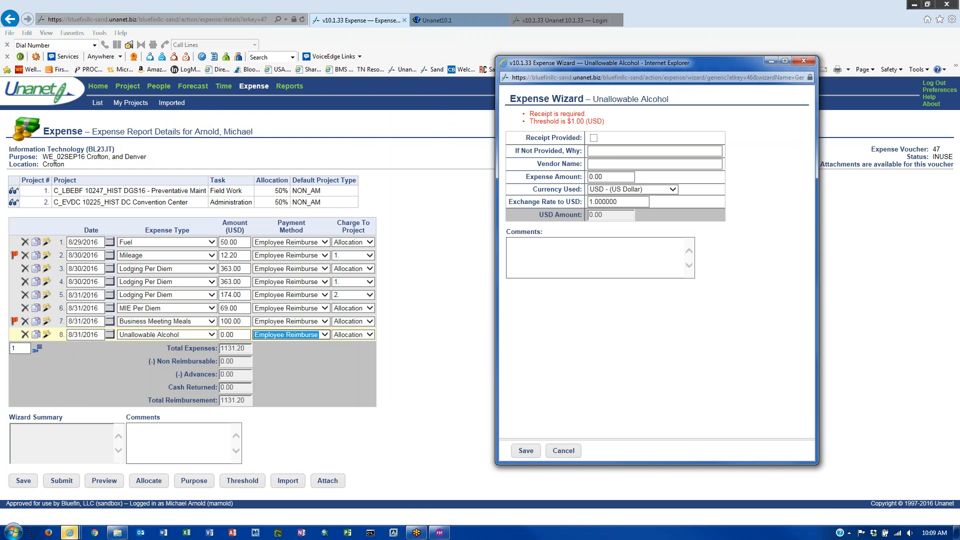
# - Enter 25.00 as the alcohol amount, mark the receipt provided, and save
pyautogui.click(611, 177)
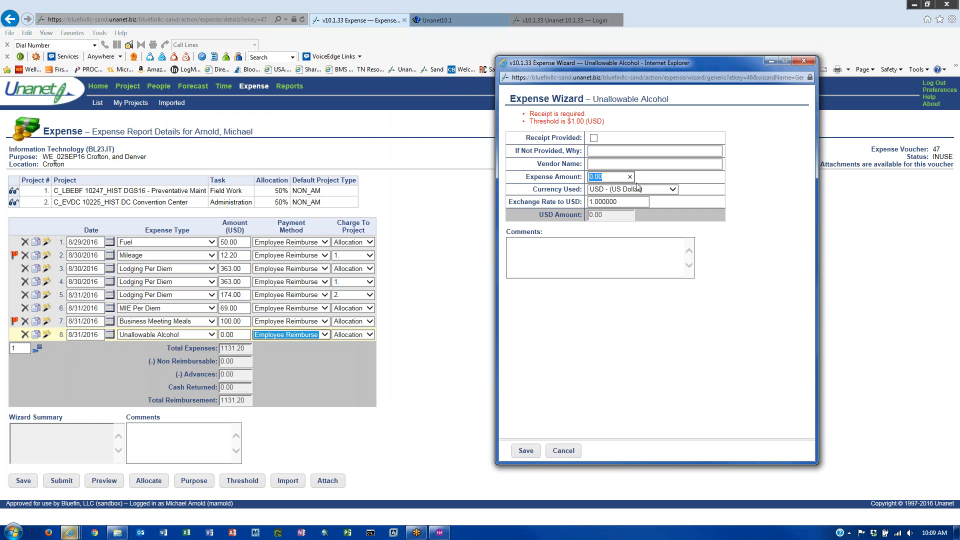
pyautogui.write('25')
pyautogui.click(563, 269)
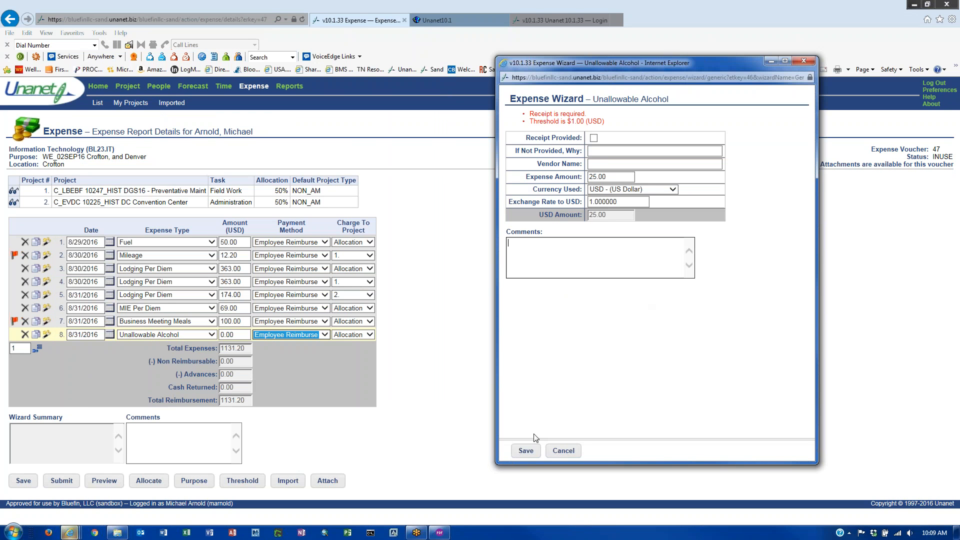
pyautogui.click(525, 451)
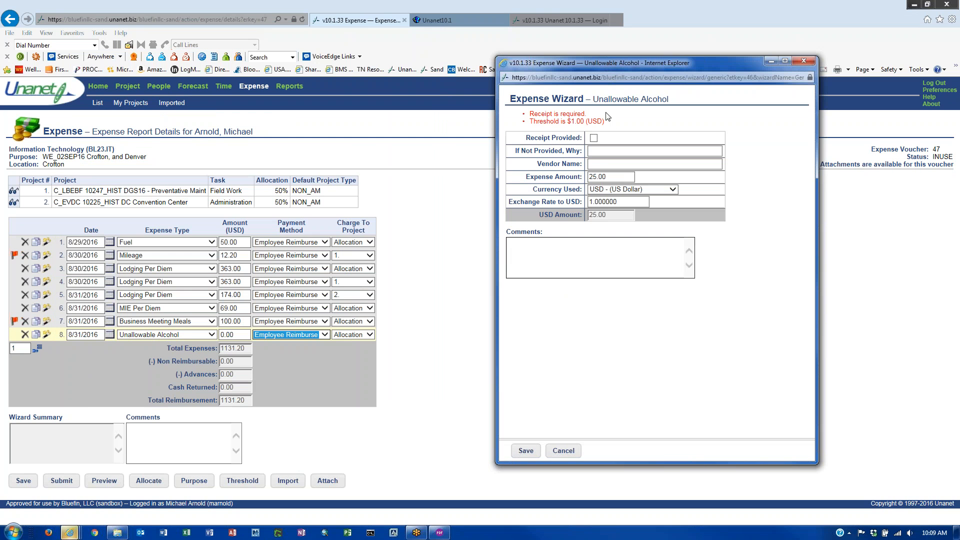
pyautogui.click(594, 138)
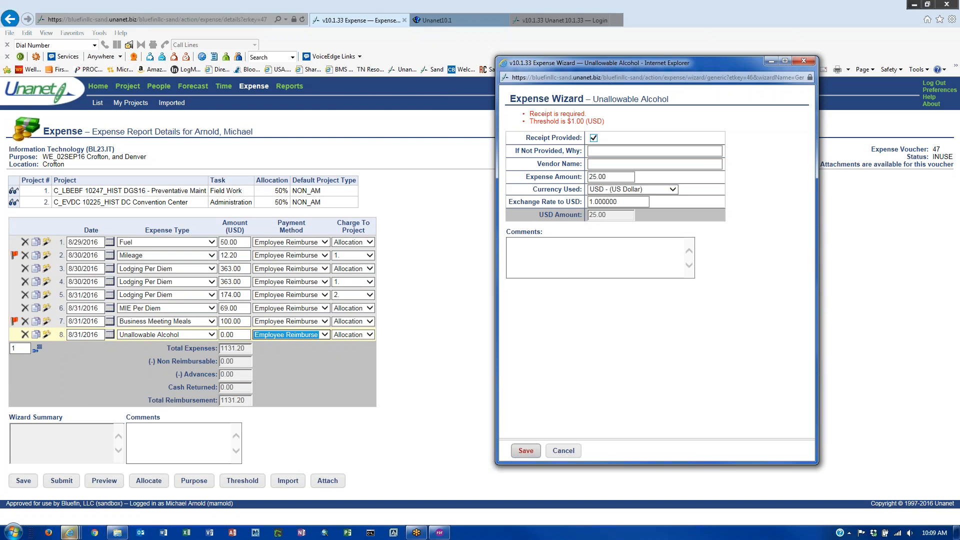
pyautogui.click(527, 452)
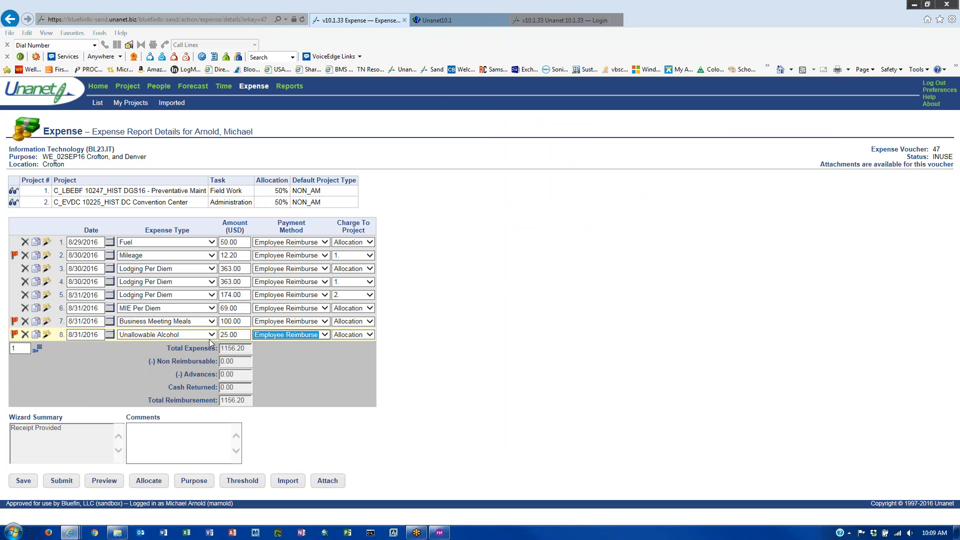
# - Comment 'drinks' on the alcohol line and 'lunch' on the meal line, then save the report
pyautogui.click(147, 436)
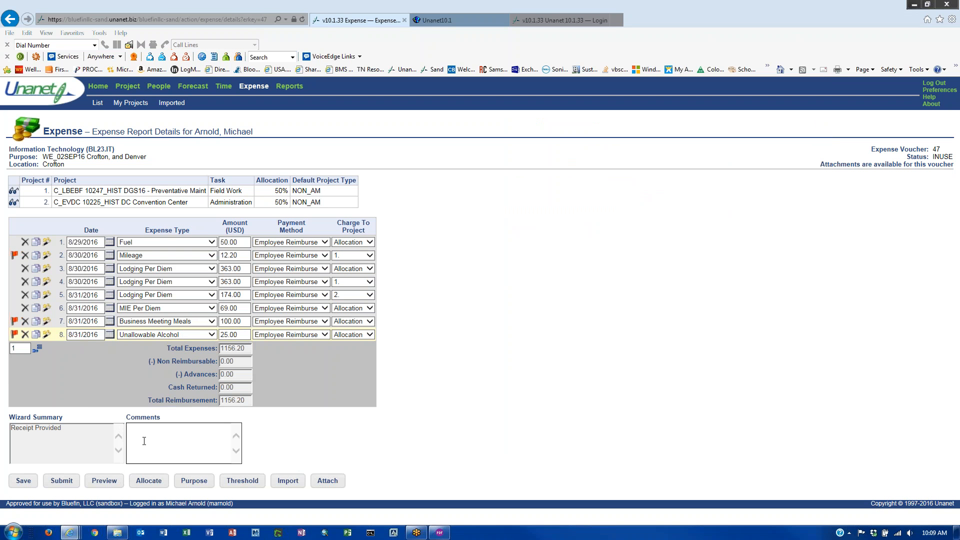
pyautogui.write('drinks')
pyautogui.click(14, 322)
pyautogui.click(164, 437)
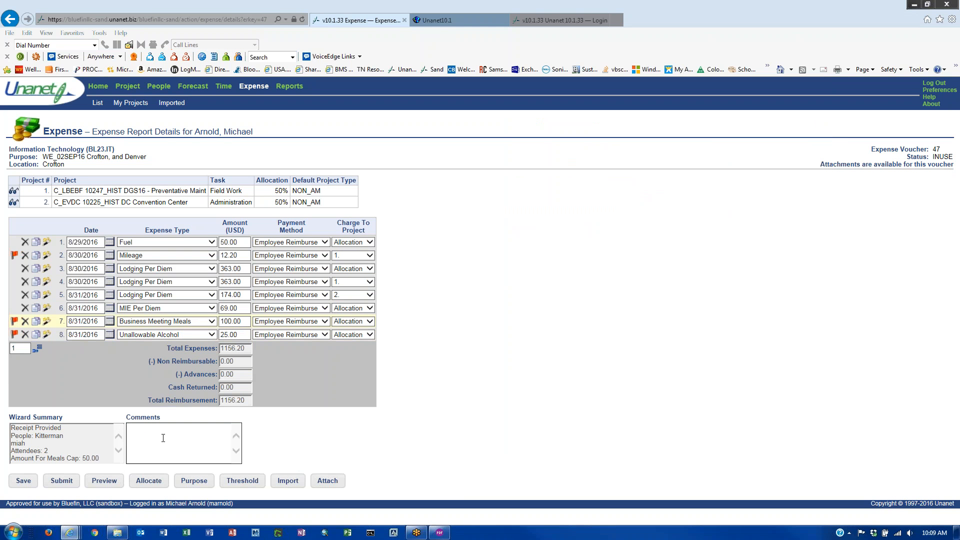
pyautogui.write('lunch')
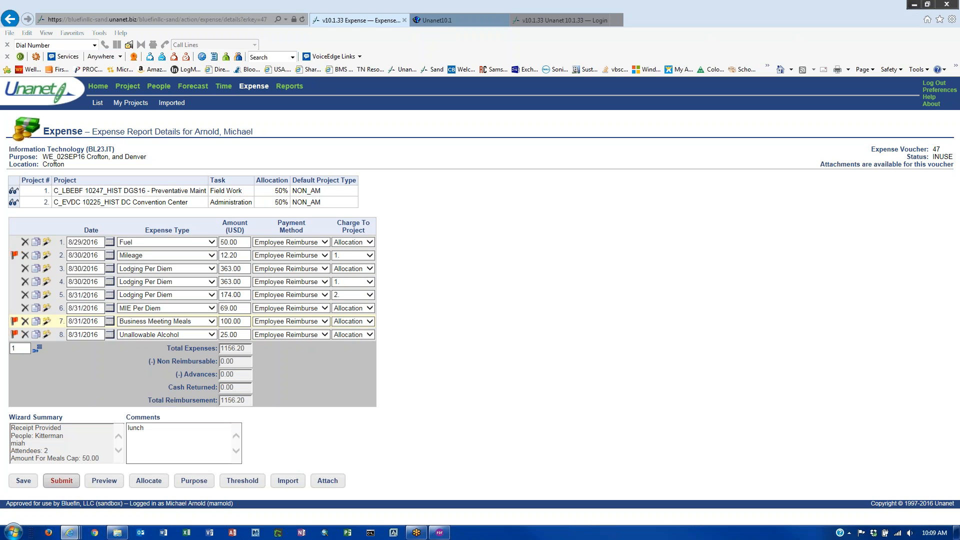
pyautogui.click(27, 483)
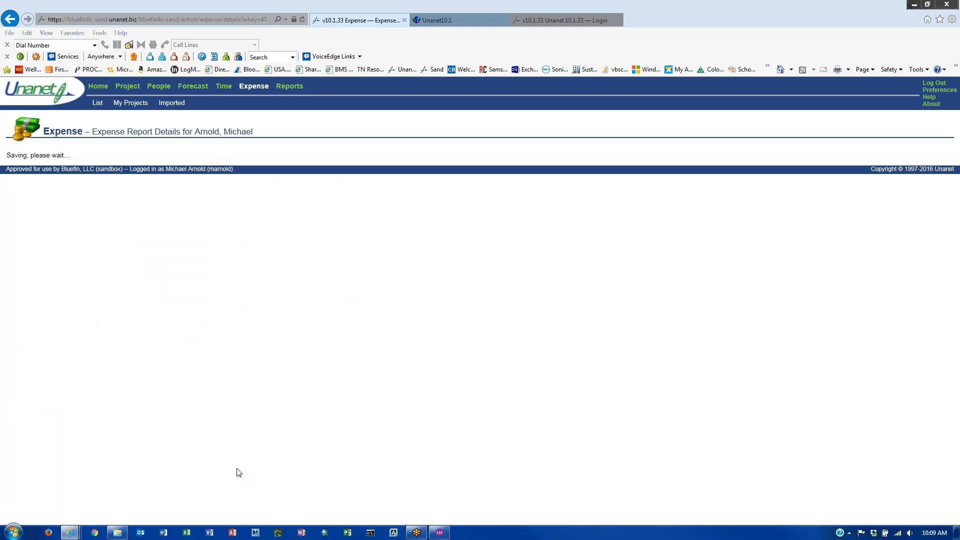
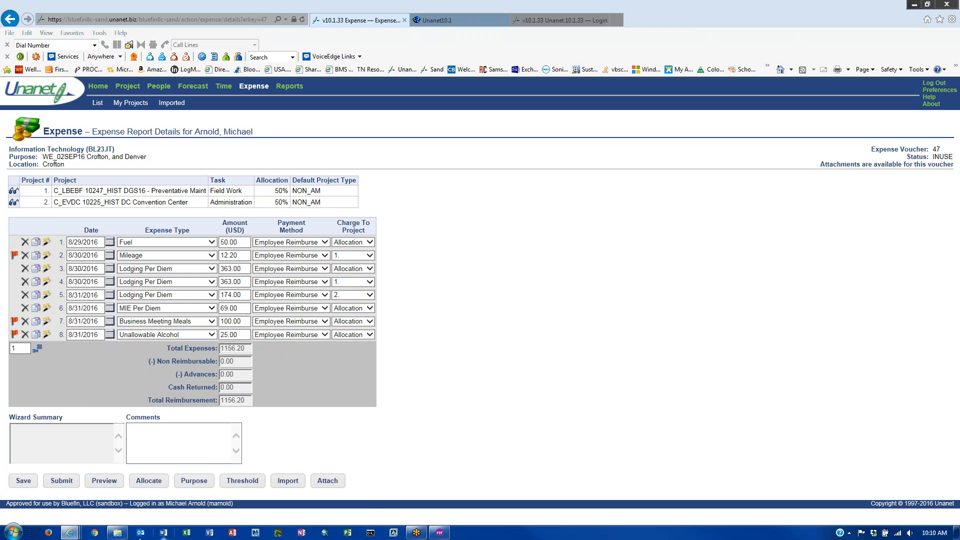
# - Browse to the Expense Documents 2016 > 08_AUG > WE_26AUG16 receipts folder
pyautogui.click(117, 533)
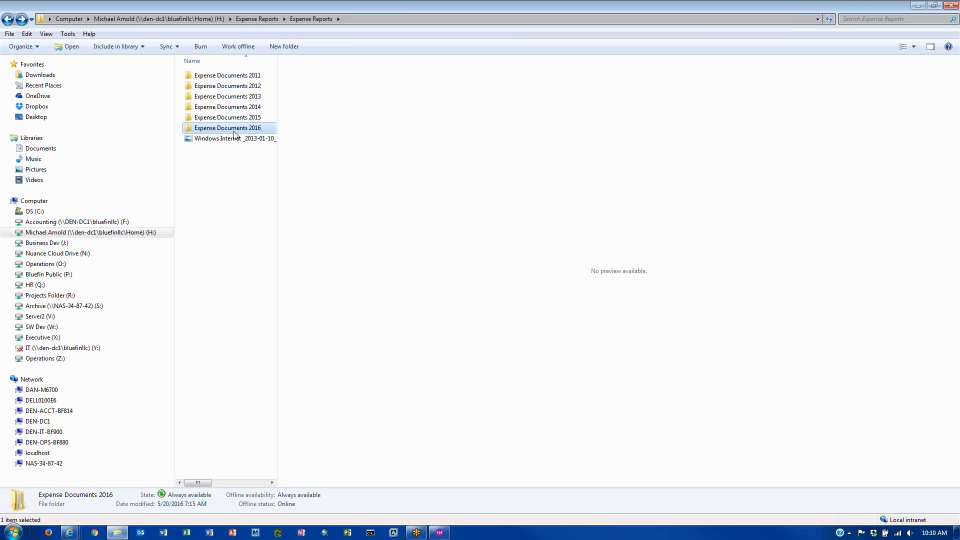
pyautogui.doubleClick(234, 134)
pyautogui.click(211, 150)
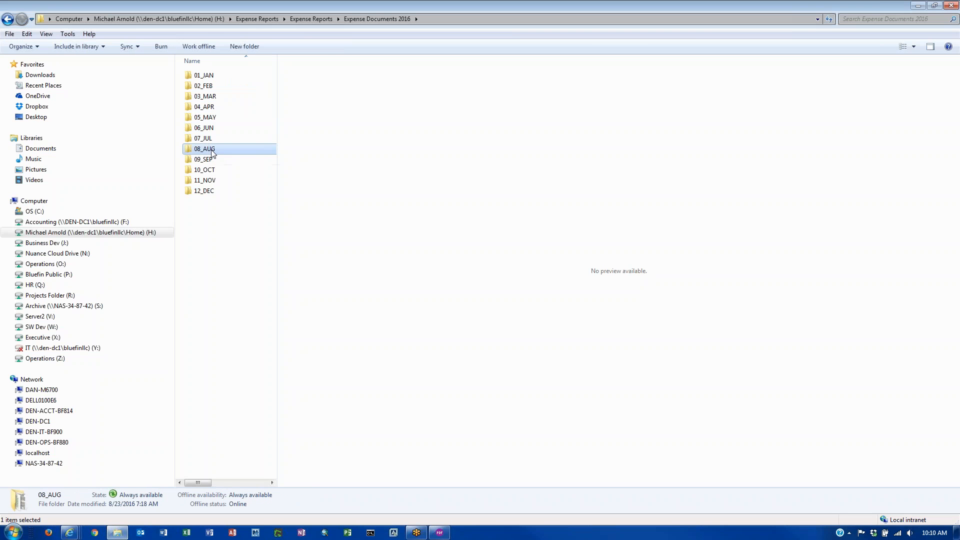
pyautogui.doubleClick(211, 150)
pyautogui.doubleClick(211, 88)
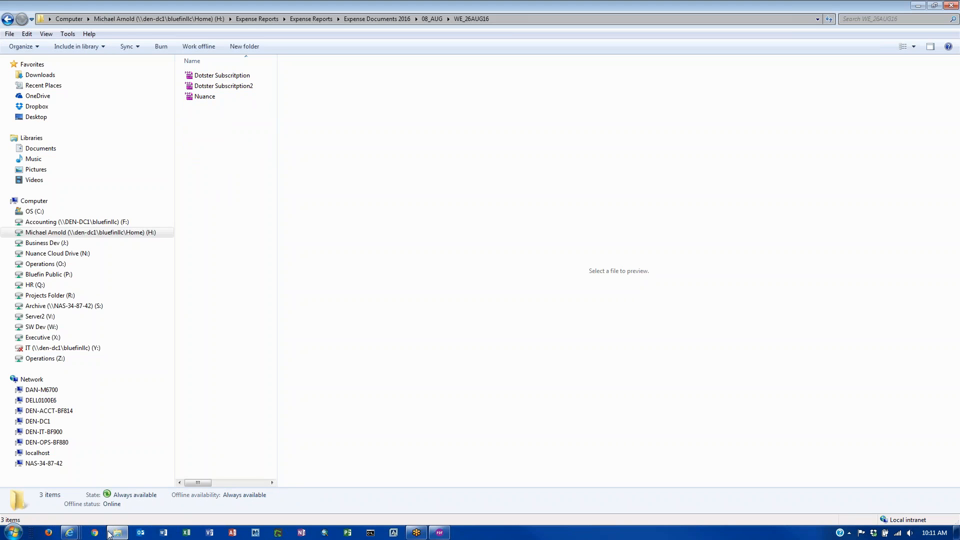
# - Save voucher 47's expense report and reopen it from the Expense dashboard
pyautogui.moveTo(71, 535)
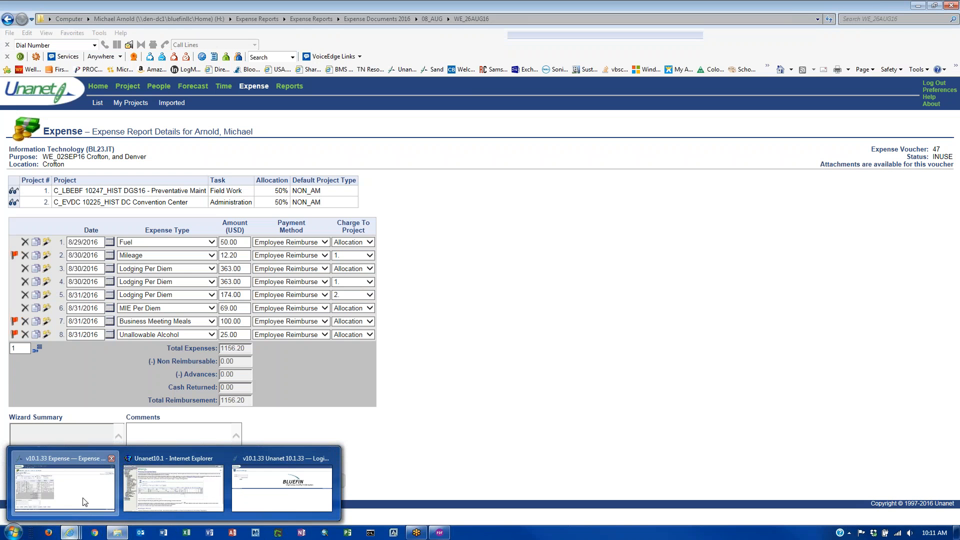
pyautogui.click(84, 503)
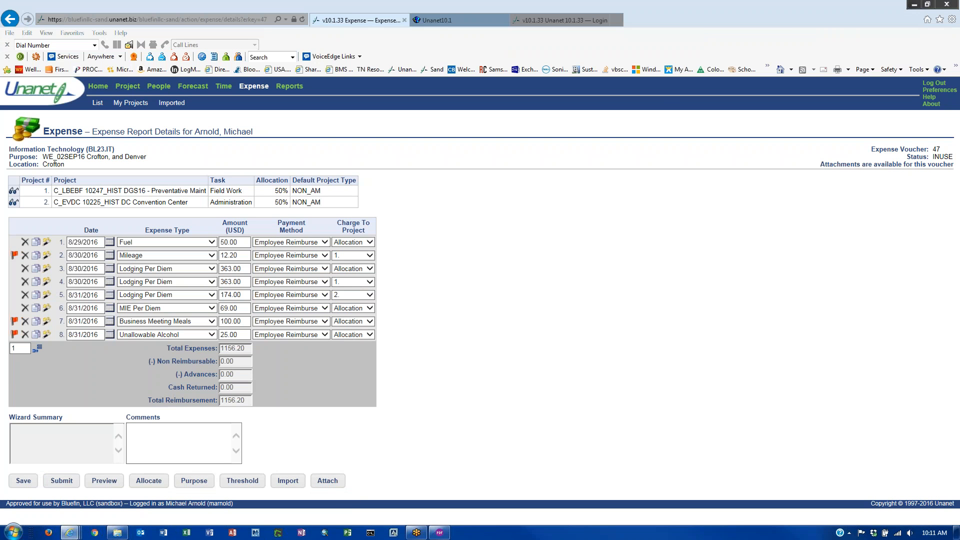
pyautogui.click(24, 480)
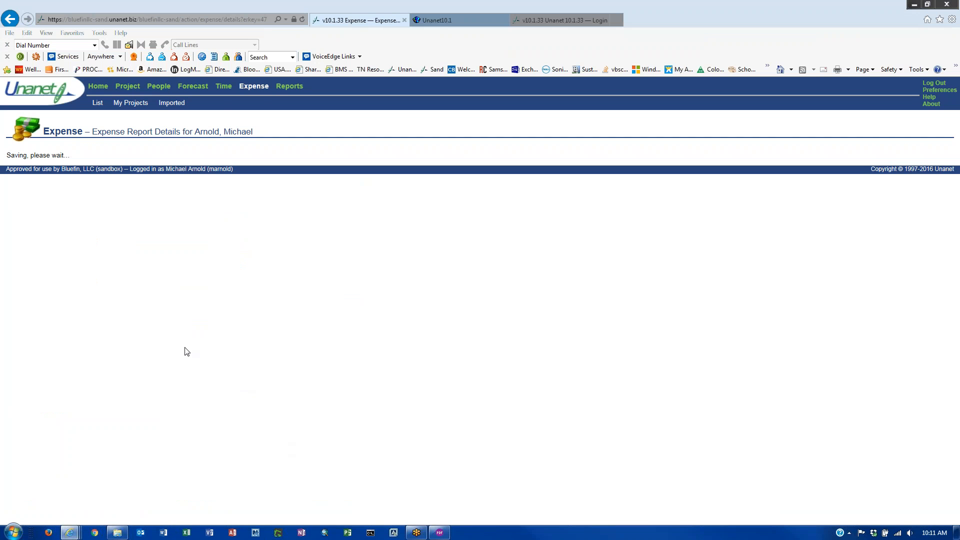
pyautogui.click(255, 87)
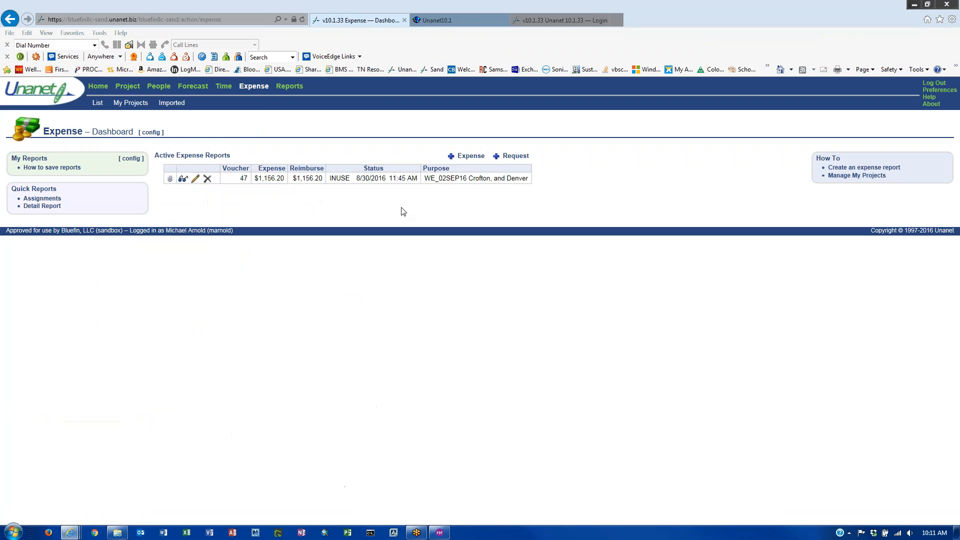
pyautogui.click(470, 157)
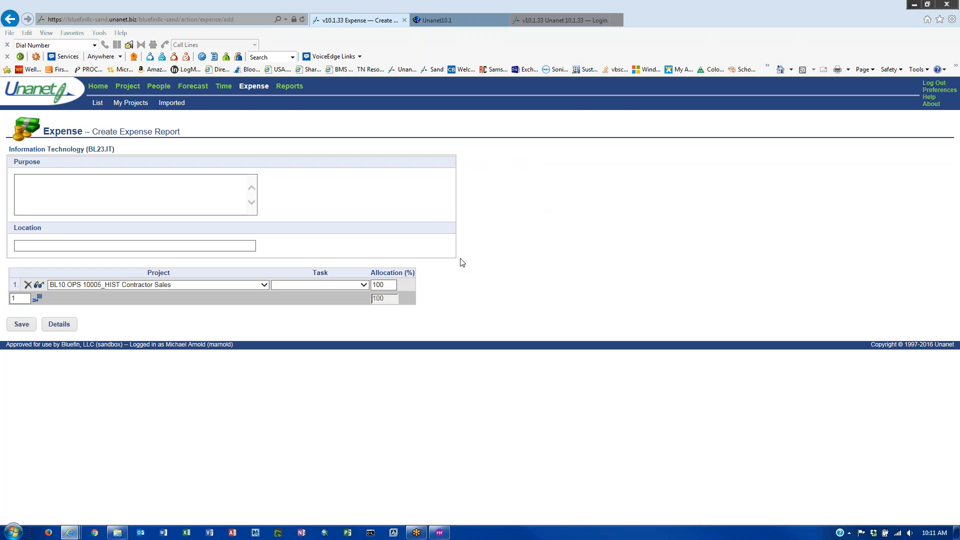
pyautogui.click(239, 89)
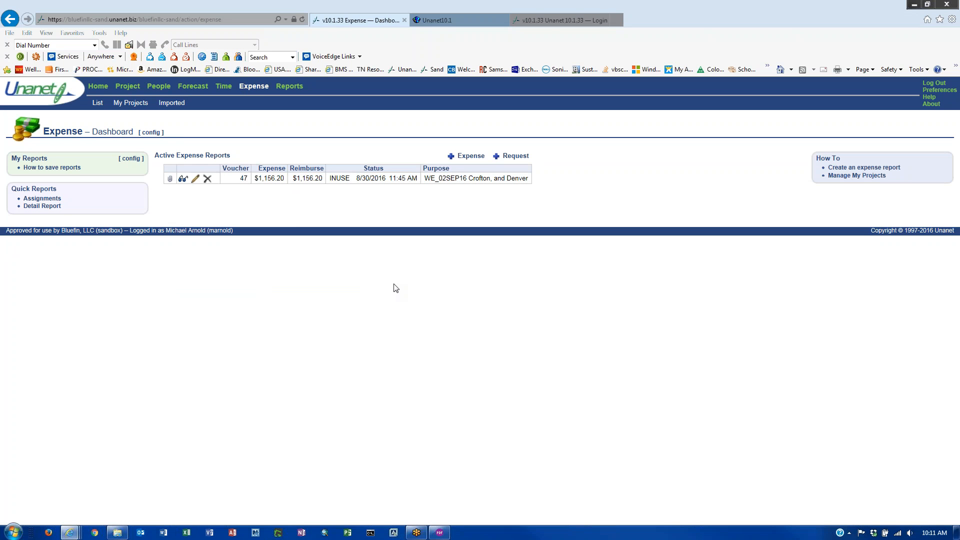
pyautogui.doubleClick(343, 178)
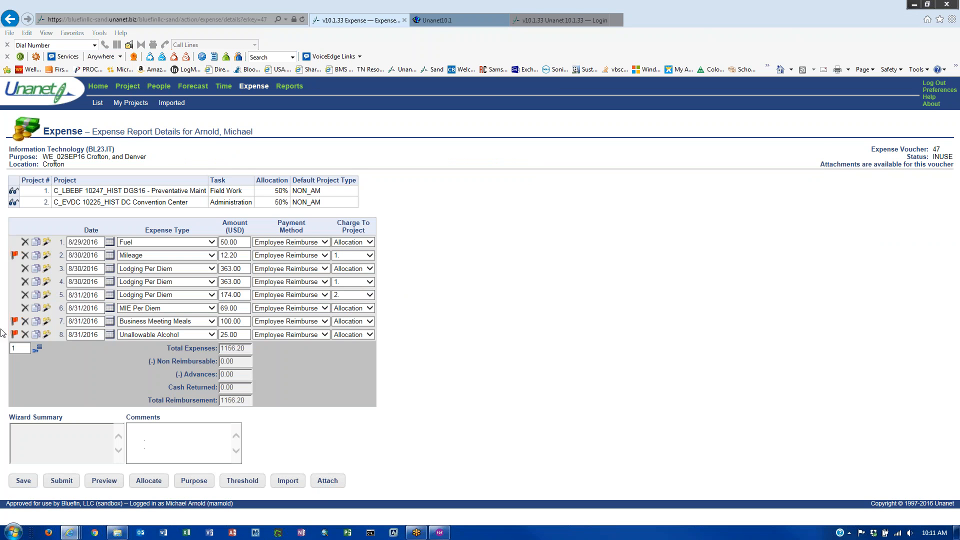
# - Review the Wizard Summary for the lodging lines 4–5 and the MIE Per Diem line, then return to the dashboard
pyautogui.click(25, 313)
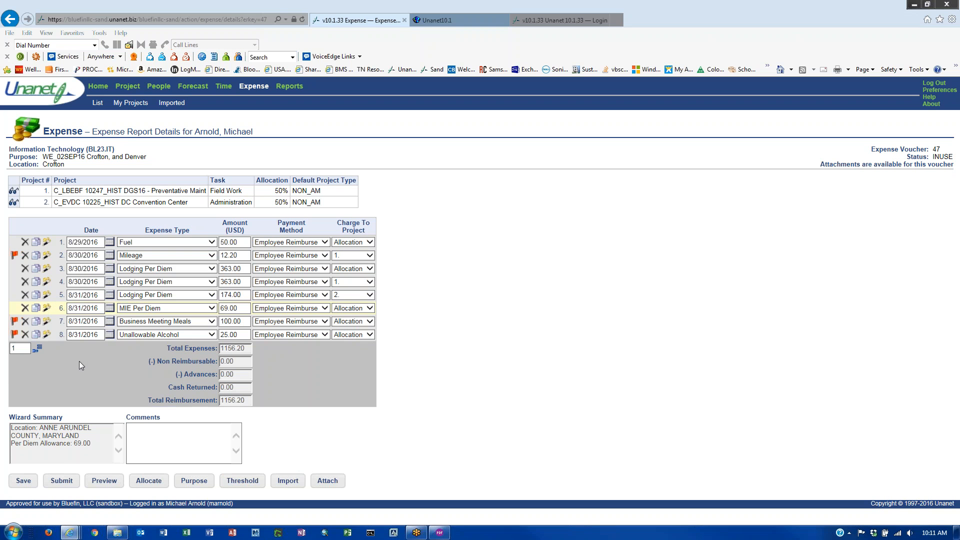
pyautogui.click(15, 298)
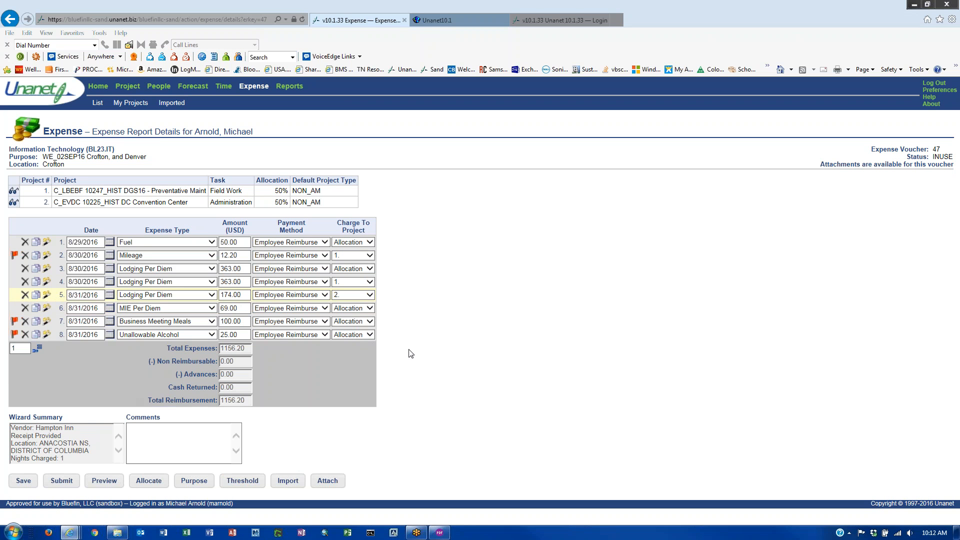
pyautogui.click(11, 283)
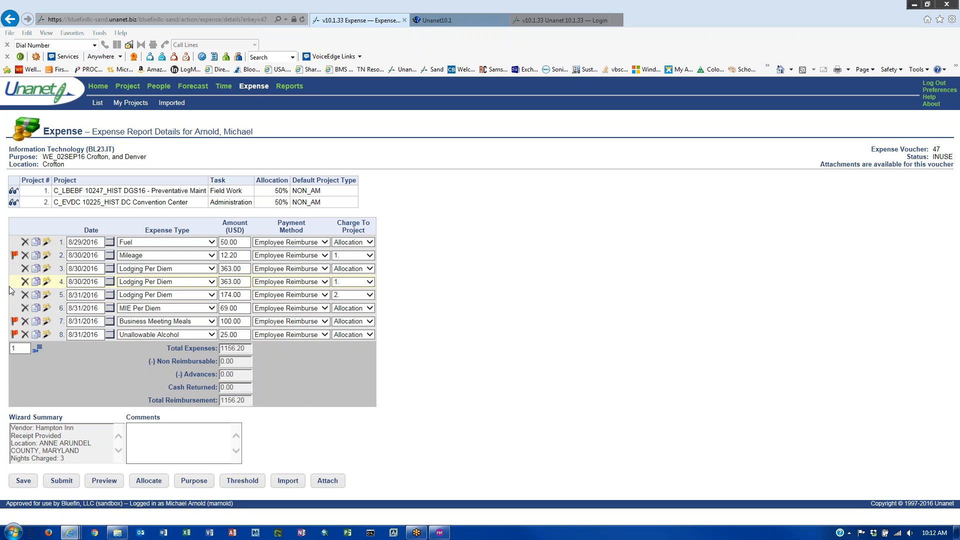
pyautogui.click(14, 298)
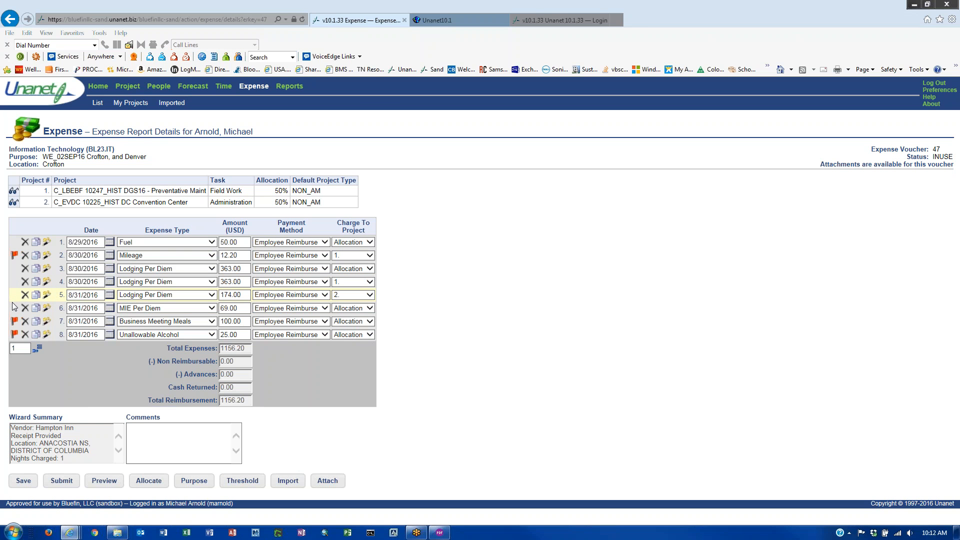
pyautogui.click(14, 308)
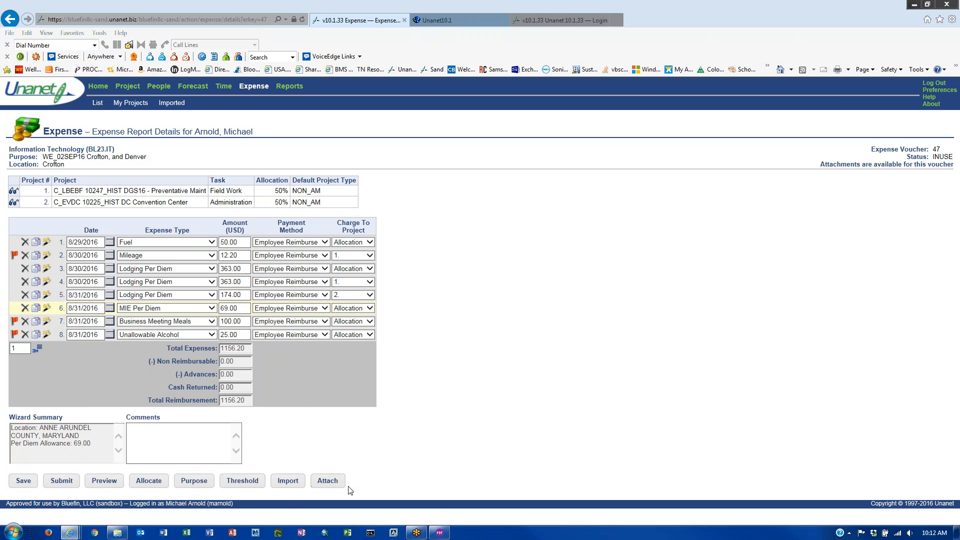
pyautogui.click(256, 87)
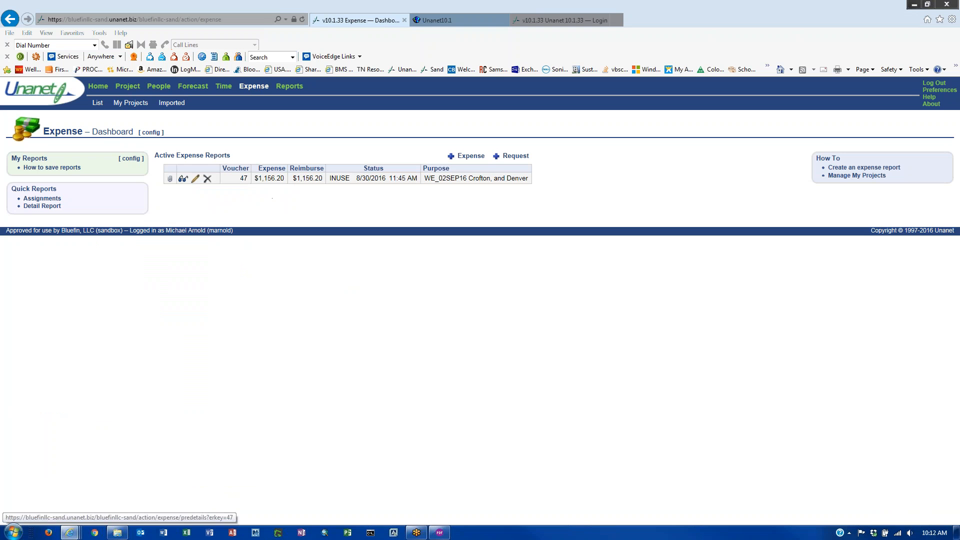
# - Open voucher 47's attachments view and its Nuance.pdf receipt
pyautogui.click(170, 180)
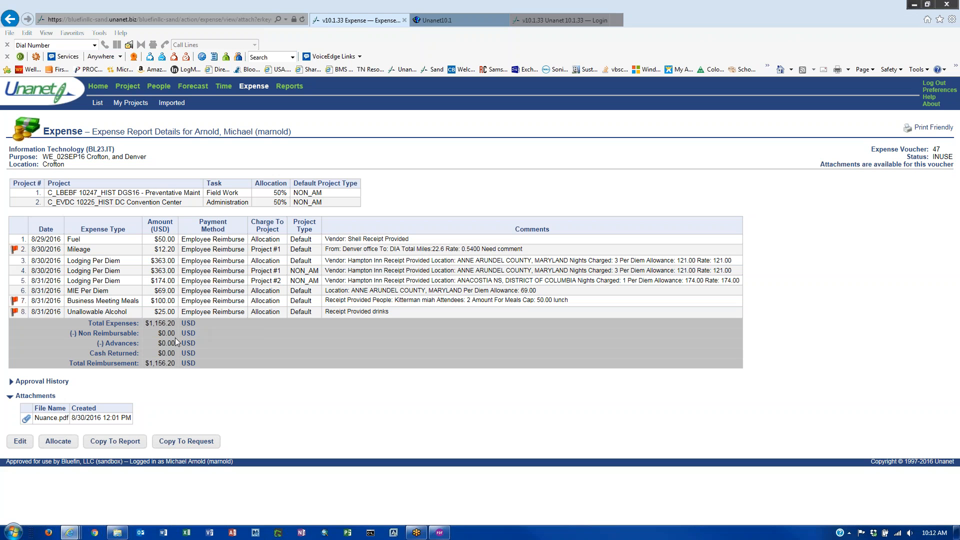
pyautogui.click(26, 420)
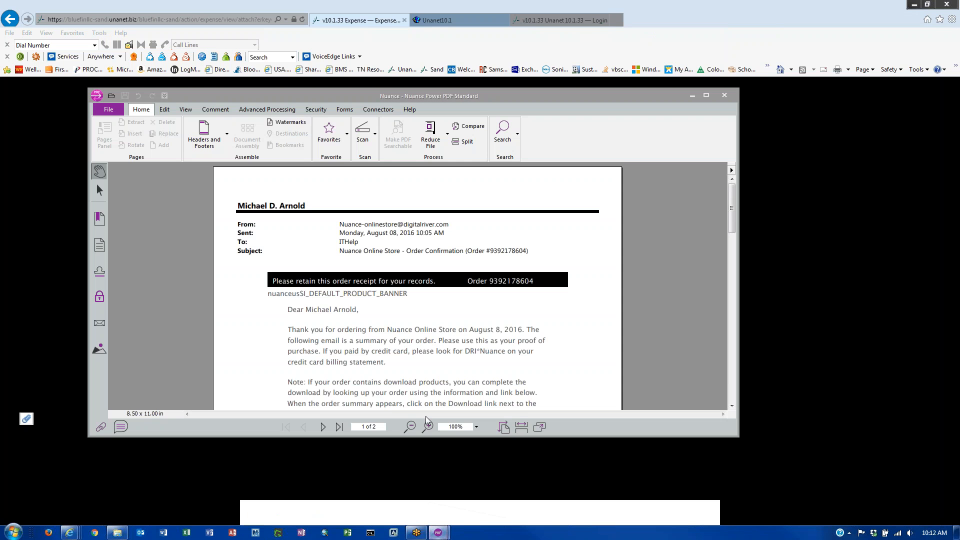
# - Look over the Nuance.pdf receipt, close it, and return to the Unanet help tab
pyautogui.scroll(-5, 381, 312)
pyautogui.scroll(5, 381, 312)
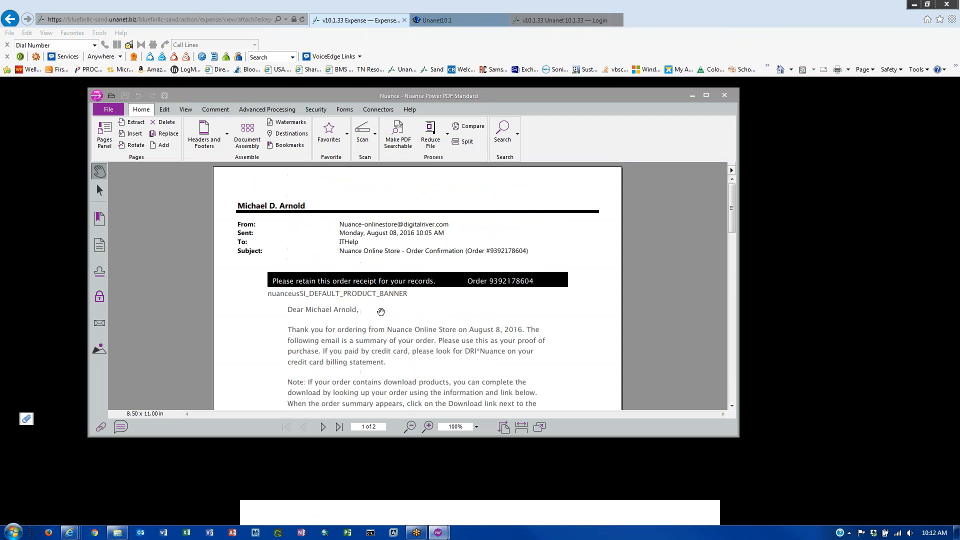
pyautogui.scroll(-15, 380, 311)
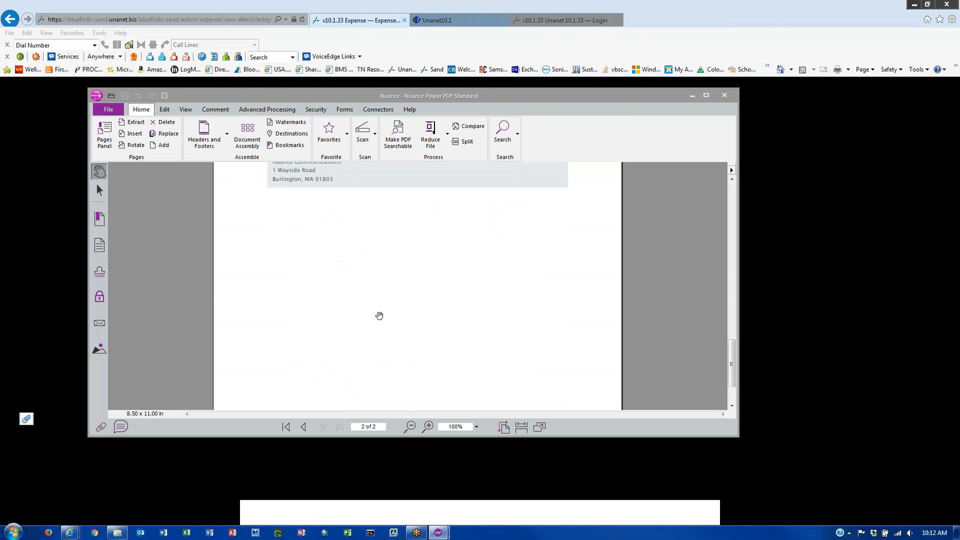
pyautogui.scroll(15, 379, 315)
pyautogui.scroll(-12, 382, 316)
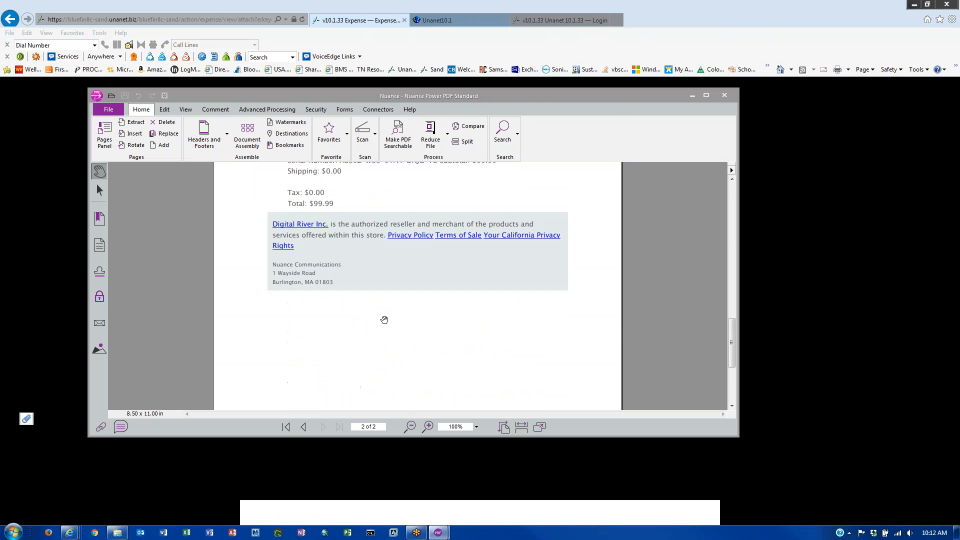
pyautogui.scroll(-3, 385, 320)
pyautogui.scroll(2, 387, 321)
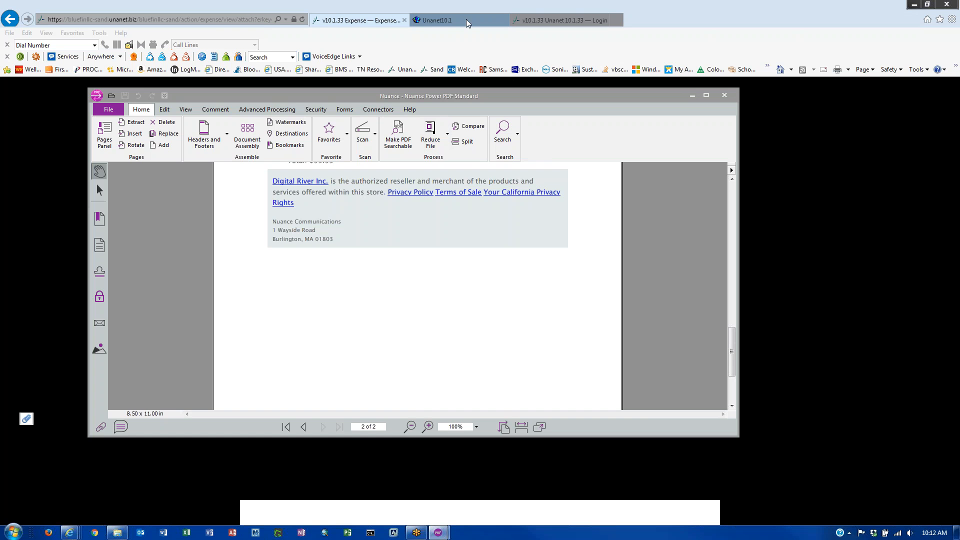
pyautogui.click(362, 21)
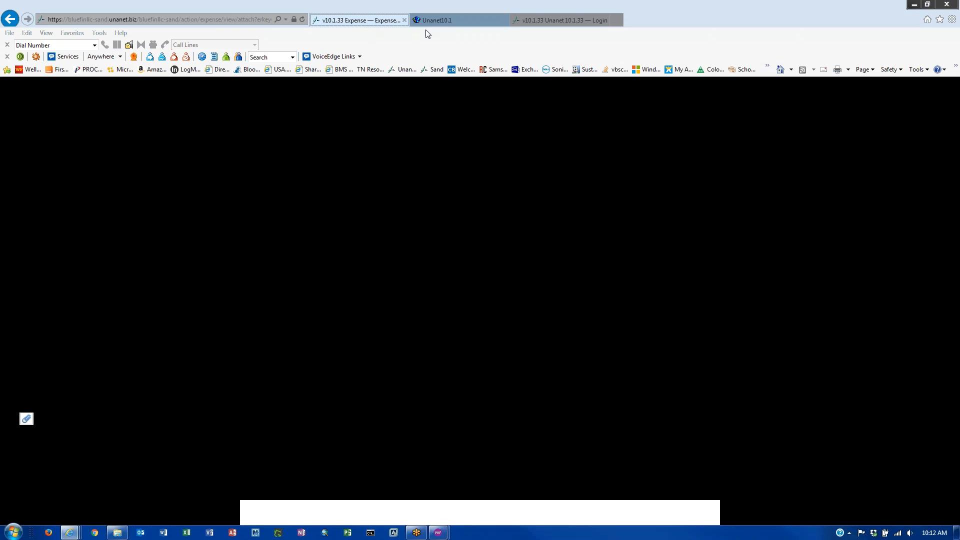
pyautogui.click(446, 22)
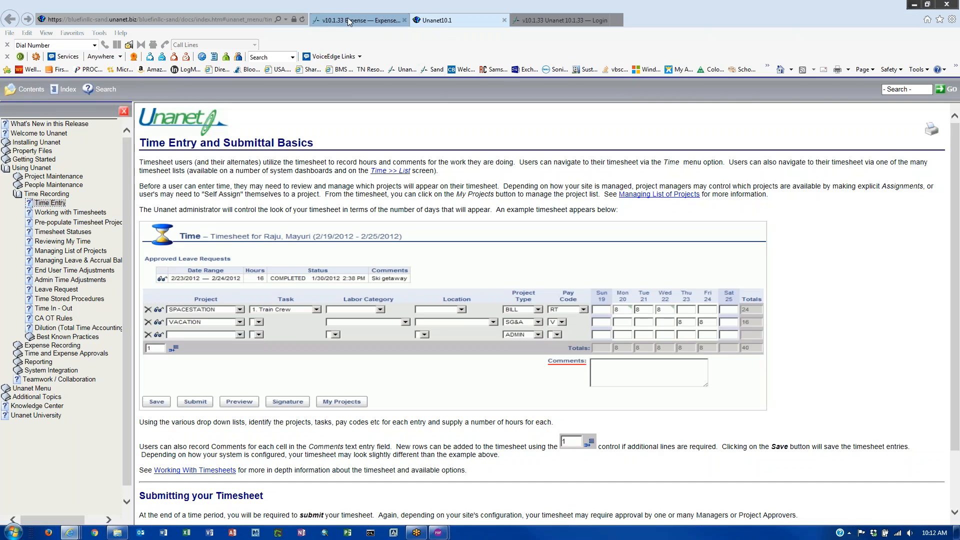
# - Log out and sign back in as the other employee with their username and password
pyautogui.click(395, 21)
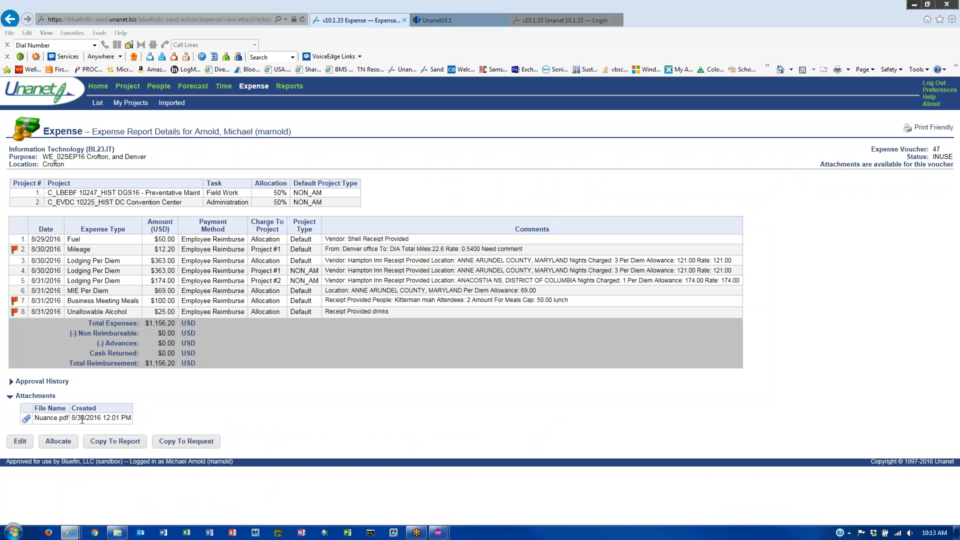
pyautogui.click(23, 443)
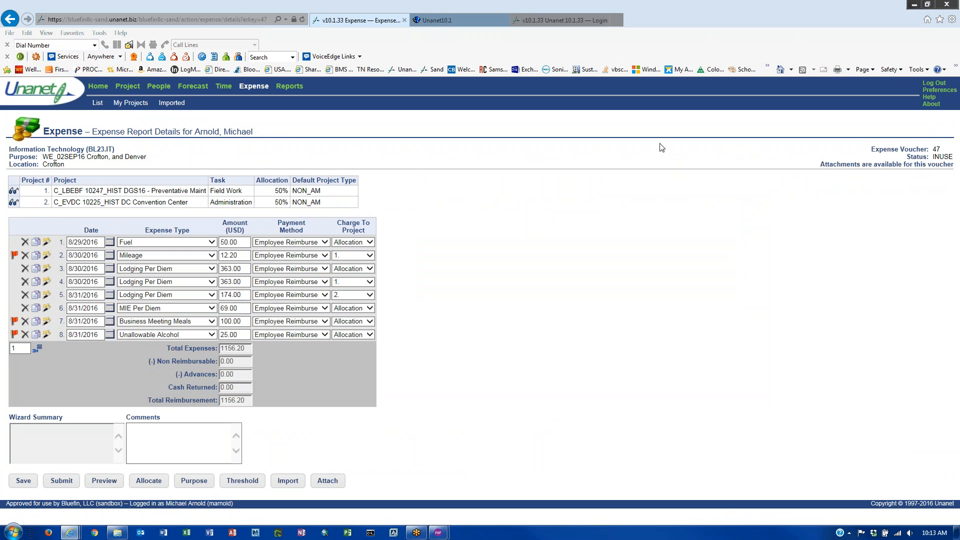
pyautogui.click(934, 84)
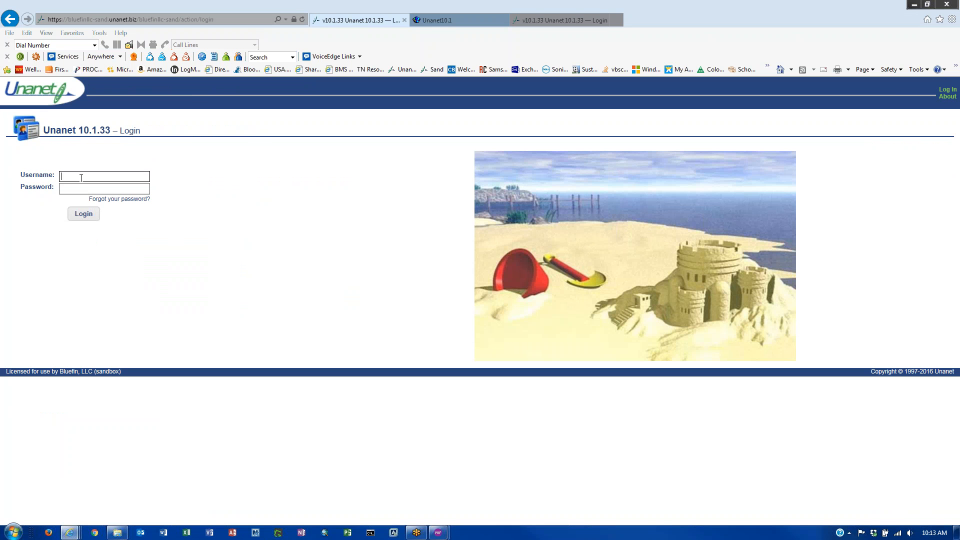
pyautogui.write('dina')
pyautogui.press('Tab')
pyautogui.write('•••••••')
pyautogui.press('Return')
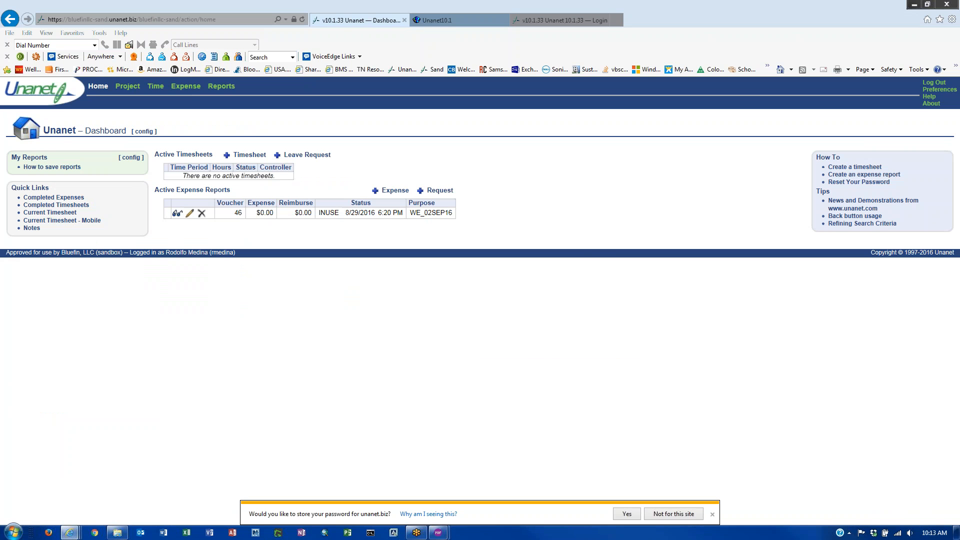
# - Open voucher 46 from the Active Expense Reports on the Expense dashboard
pyautogui.click(186, 86)
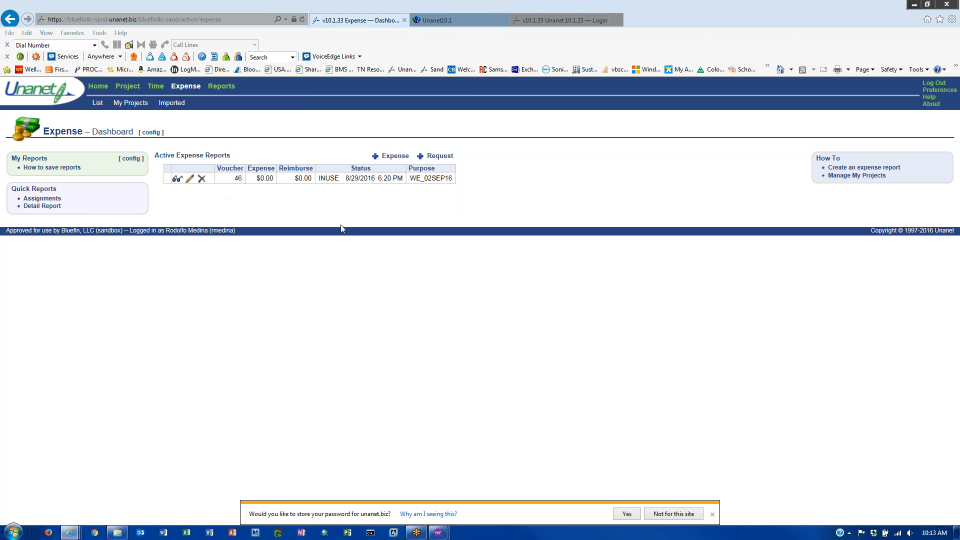
pyautogui.doubleClick(361, 178)
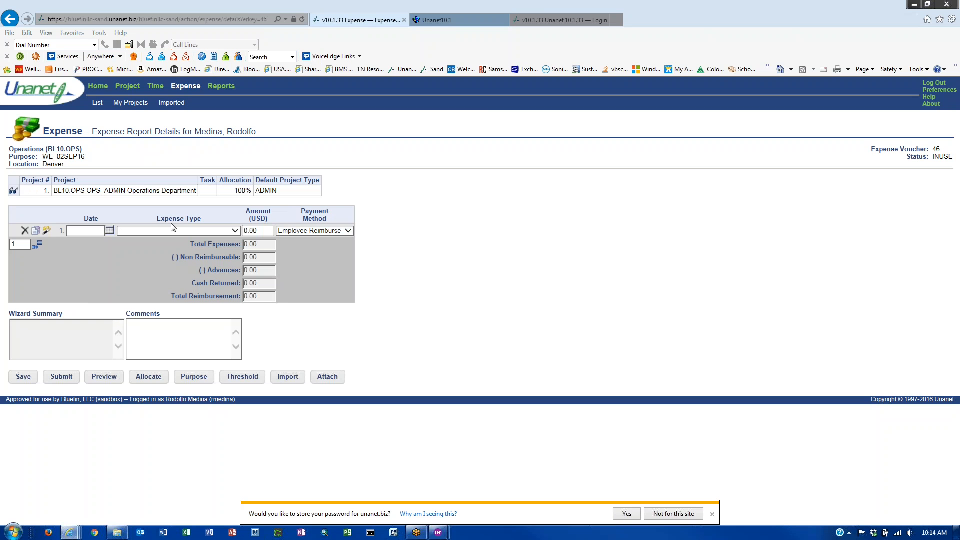
# - Load the card charges and tick all seven ($10.00, $297.98, $30.00, $1,932.46, $147.61, $10.00, $286.96) for import
pyautogui.click(286, 377)
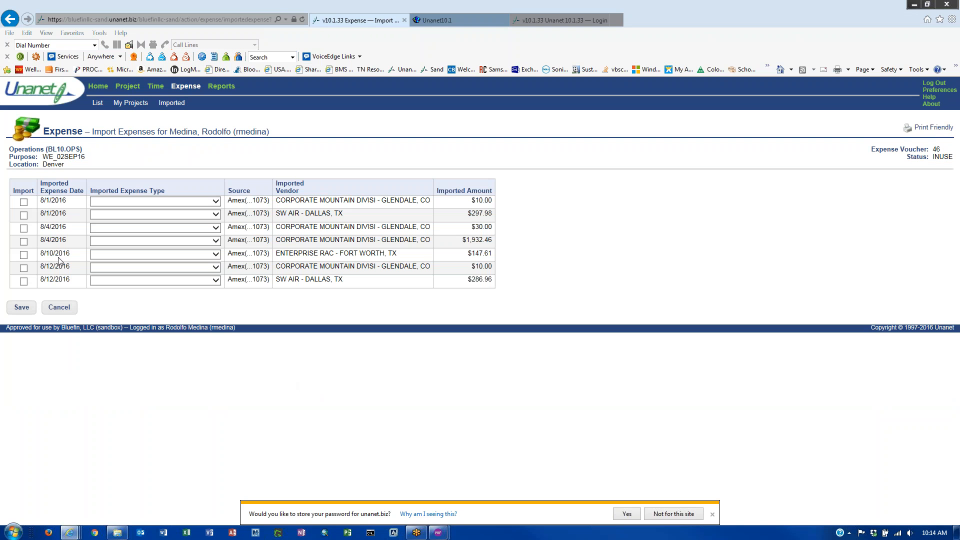
pyautogui.click(23, 202)
pyautogui.click(24, 215)
pyautogui.click(23, 229)
pyautogui.click(23, 241)
pyautogui.click(24, 255)
pyautogui.click(24, 268)
pyautogui.click(23, 280)
# - Set charges 1–3 to Airfare Booking Fee - Concur
pyautogui.click(215, 205)
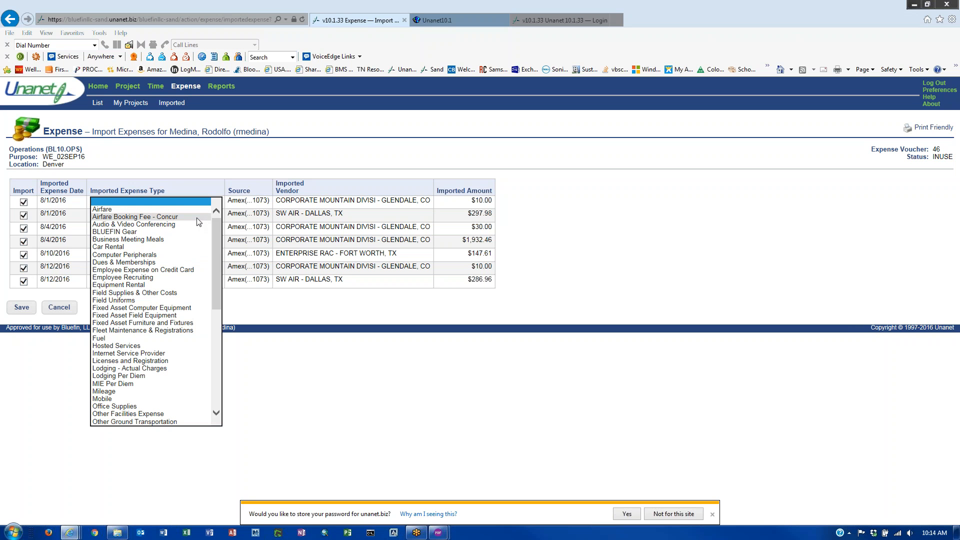
pyautogui.click(199, 222)
pyautogui.click(199, 217)
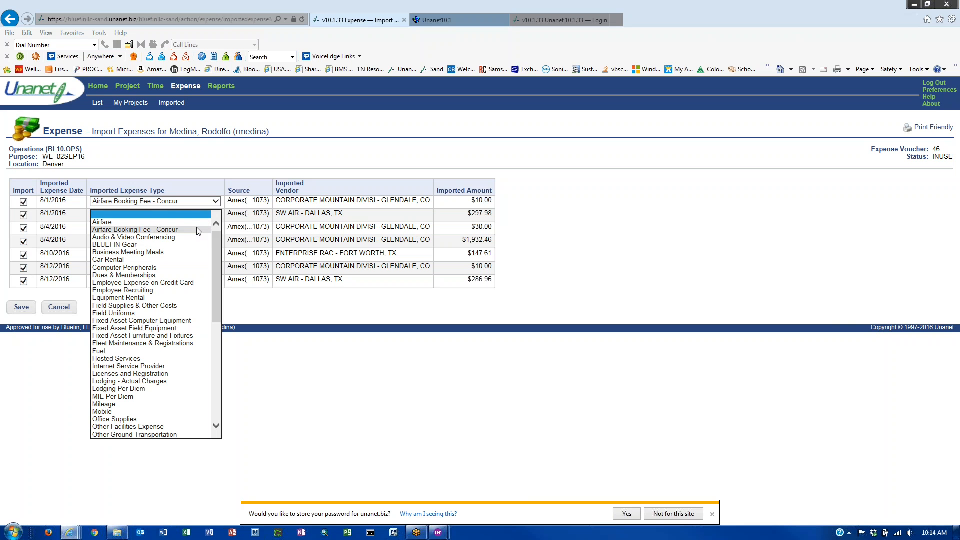
pyautogui.click(197, 229)
pyautogui.click(198, 229)
pyautogui.click(196, 237)
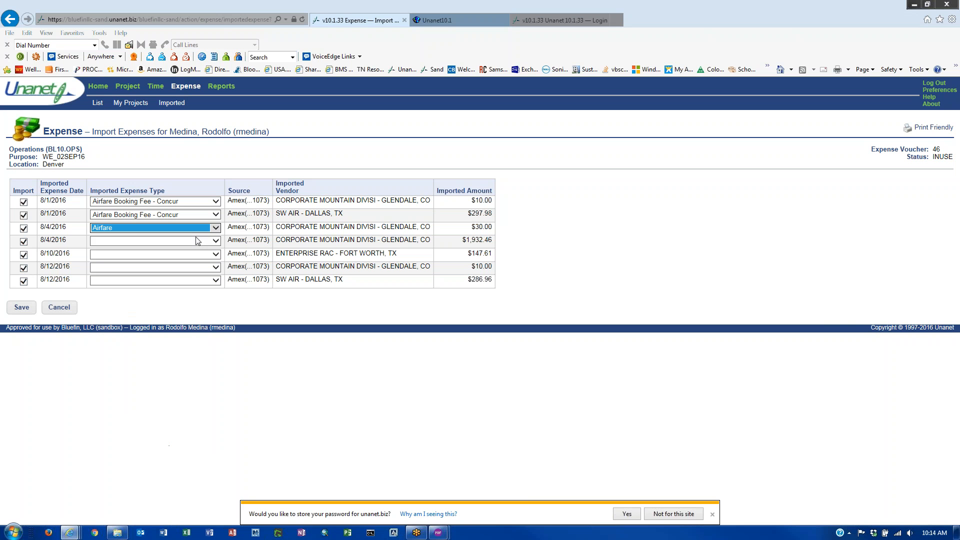
pyautogui.click(198, 231)
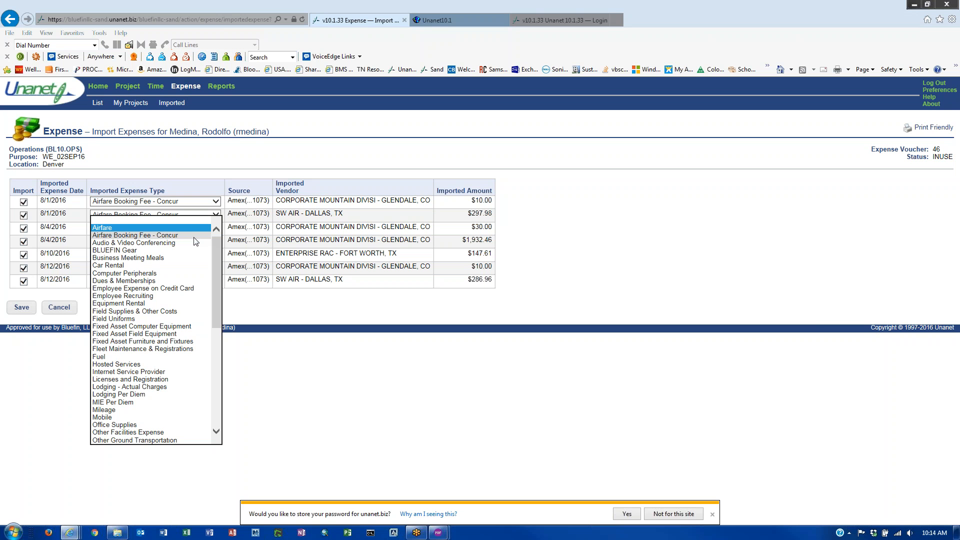
pyautogui.click(199, 235)
# - Set charge 4 to Airfare and charges 5–7 to Airfare Booking Fee - Concur
pyautogui.click(199, 240)
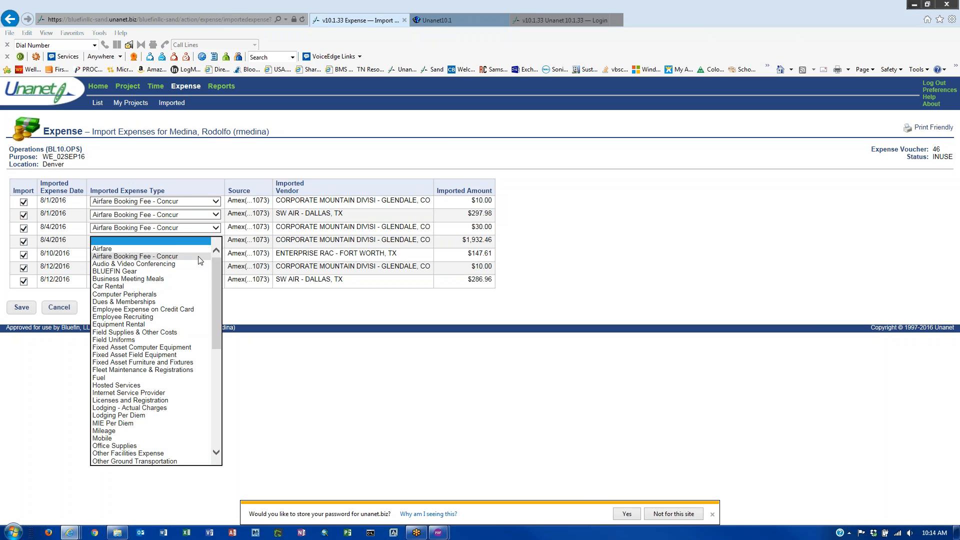
pyautogui.click(199, 256)
pyautogui.click(199, 243)
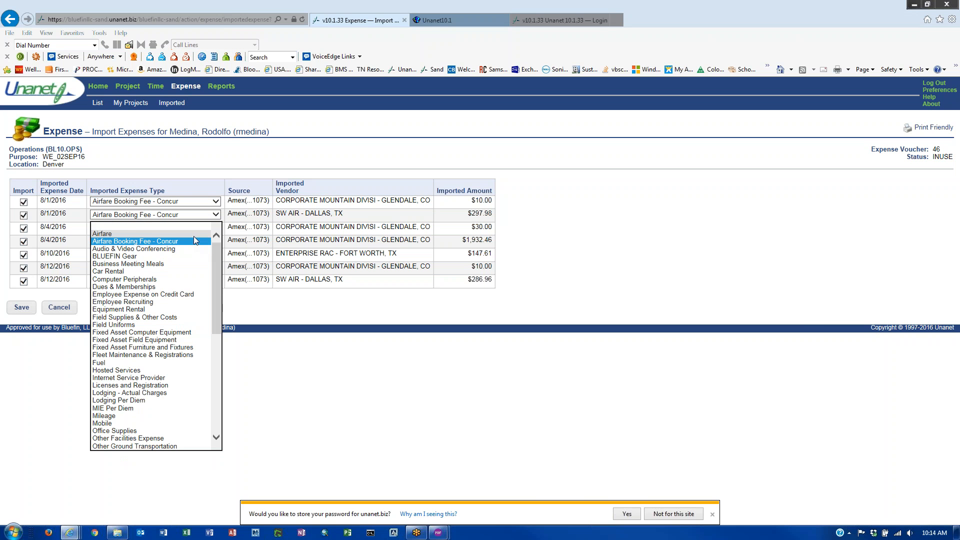
pyautogui.click(194, 236)
pyautogui.click(196, 256)
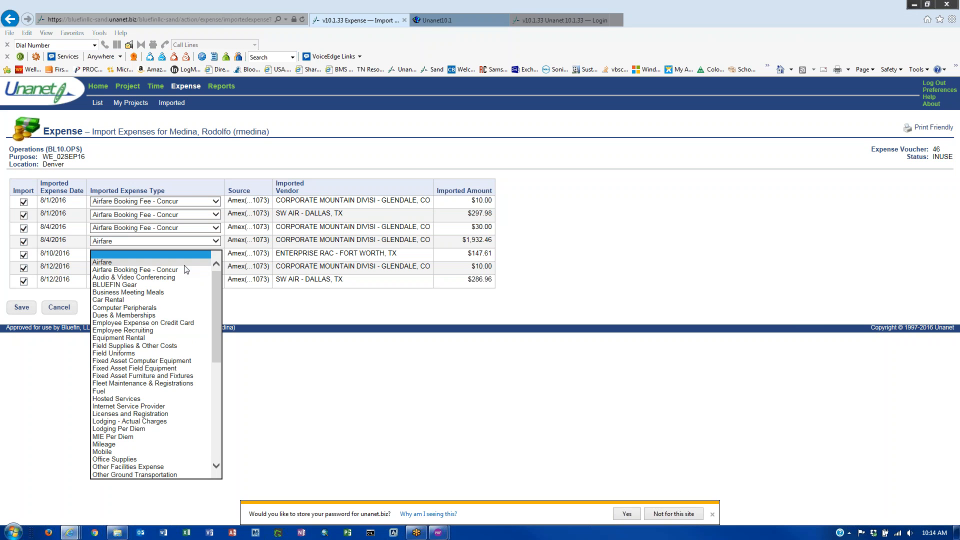
pyautogui.click(183, 270)
pyautogui.click(183, 268)
pyautogui.click(183, 283)
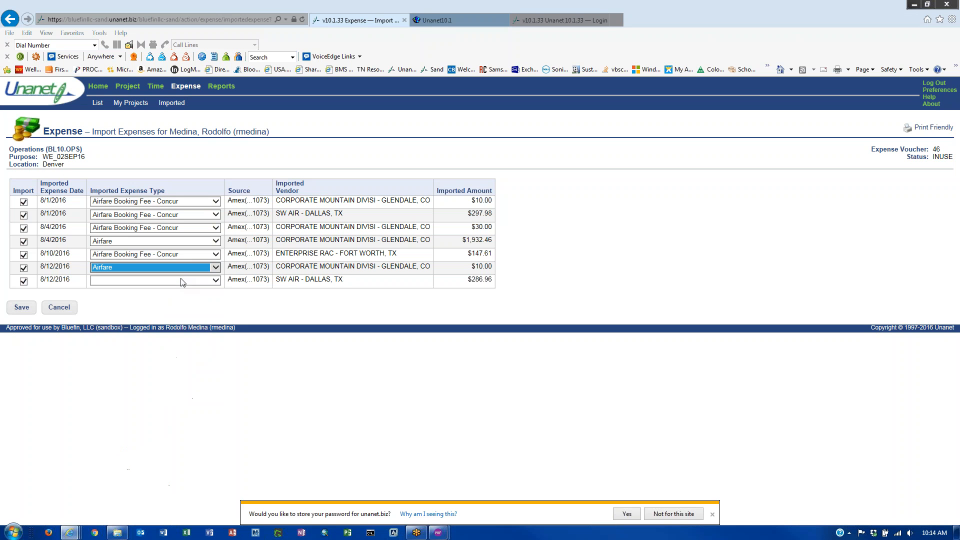
pyautogui.click(182, 269)
pyautogui.click(181, 276)
pyautogui.click(181, 283)
pyautogui.click(181, 295)
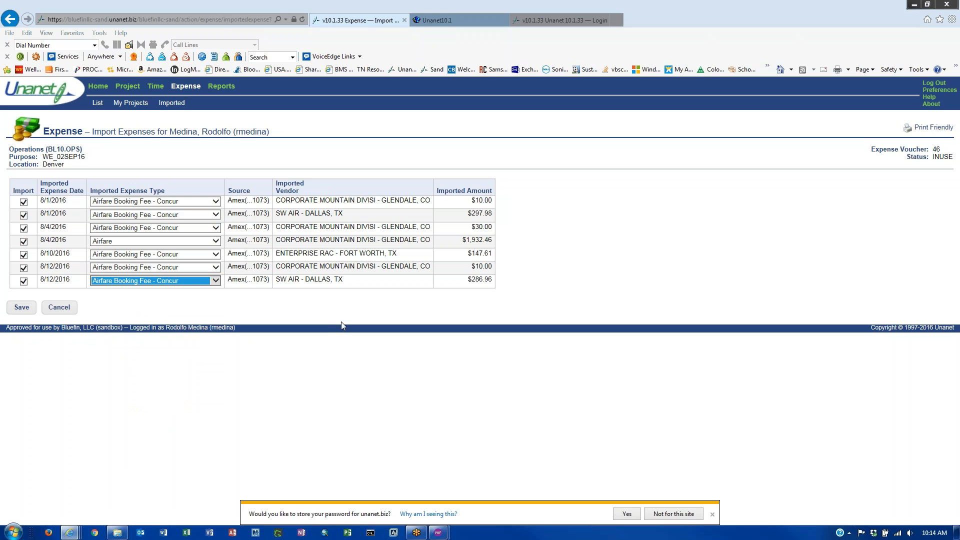
pyautogui.click(342, 322)
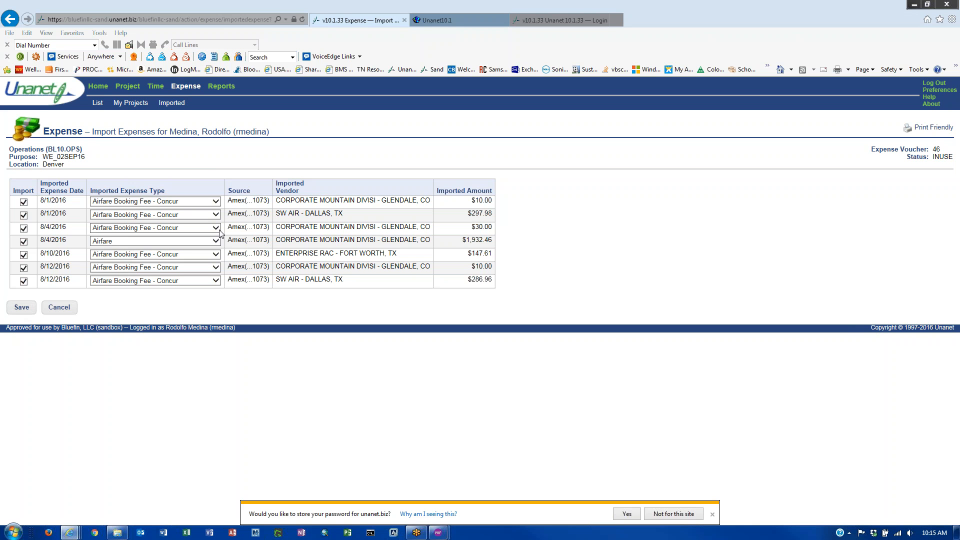
# - Change the first $10.00 charge's expense type to Car Rental
pyautogui.click(217, 204)
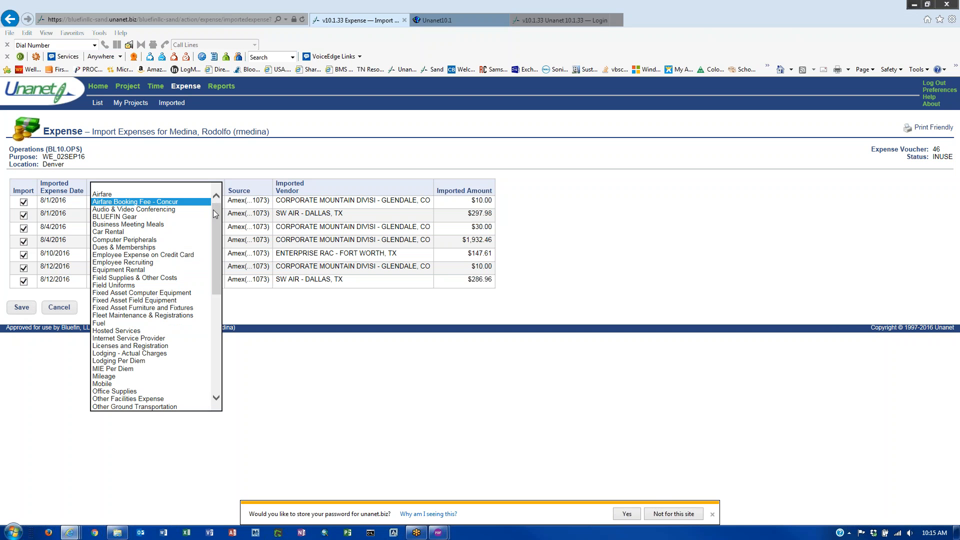
pyautogui.click(189, 233)
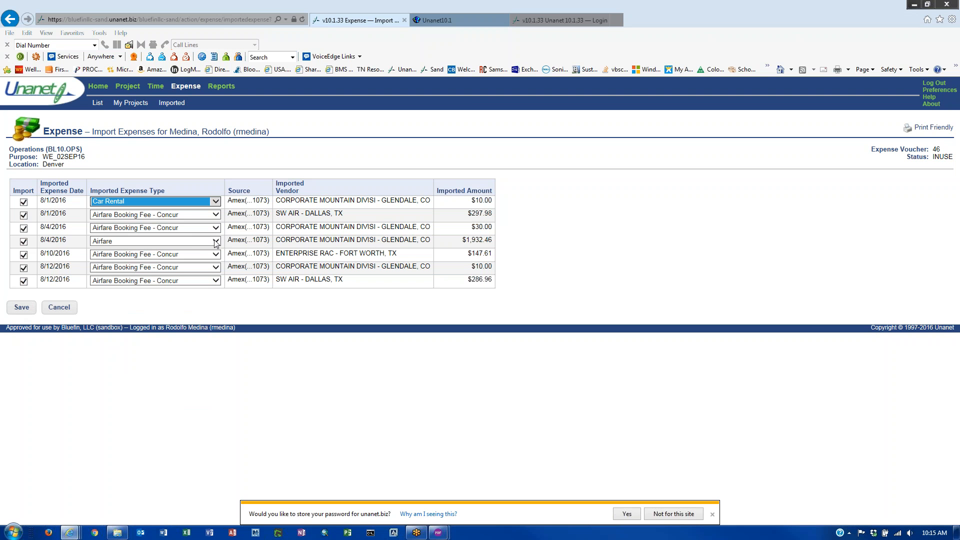
pyautogui.click(334, 379)
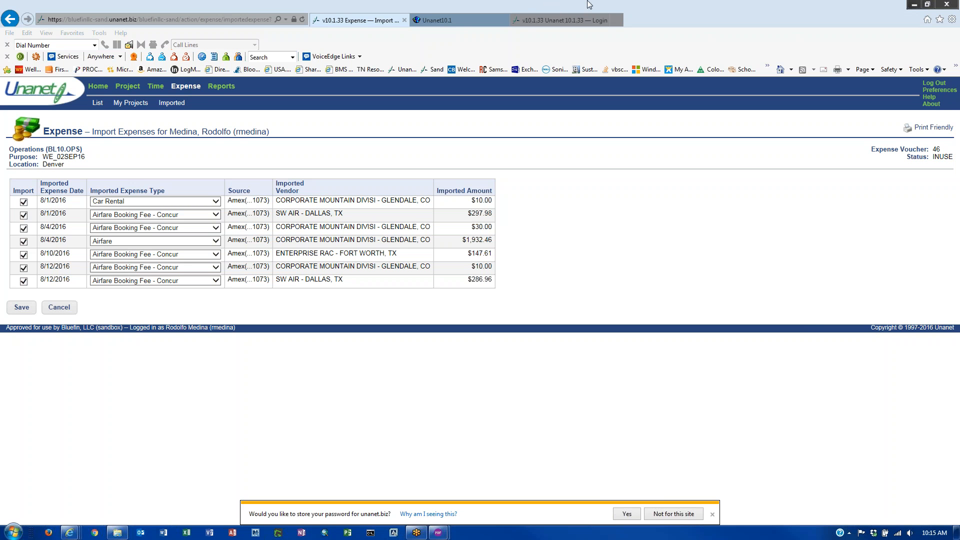
# - Load the Unanet sandbox site in the help tab and open its Expense dashboard
pyautogui.click(458, 21)
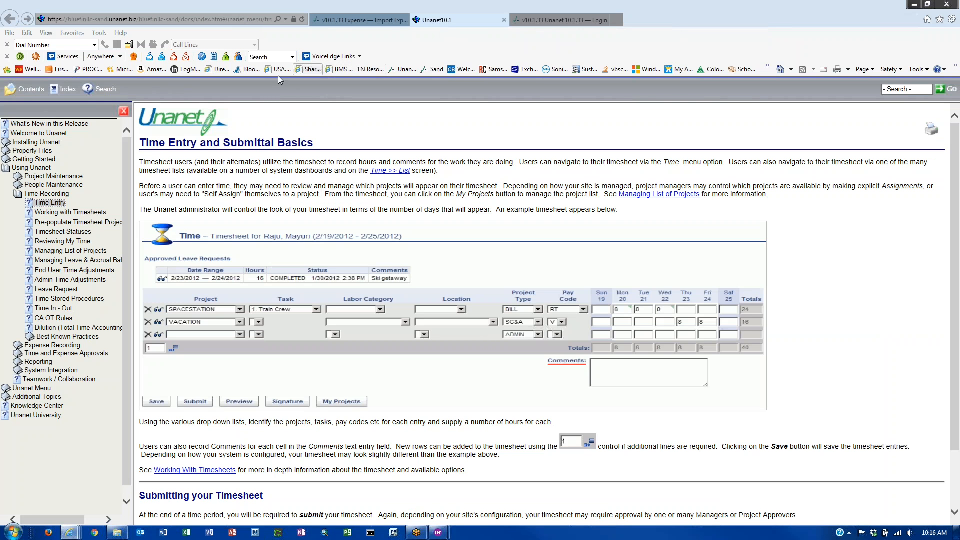
pyautogui.click(435, 70)
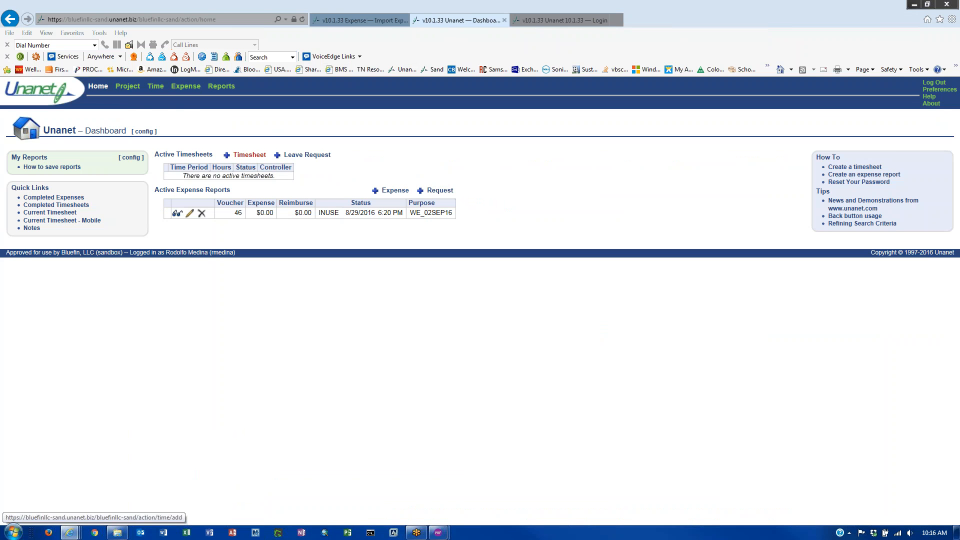
pyautogui.click(347, 21)
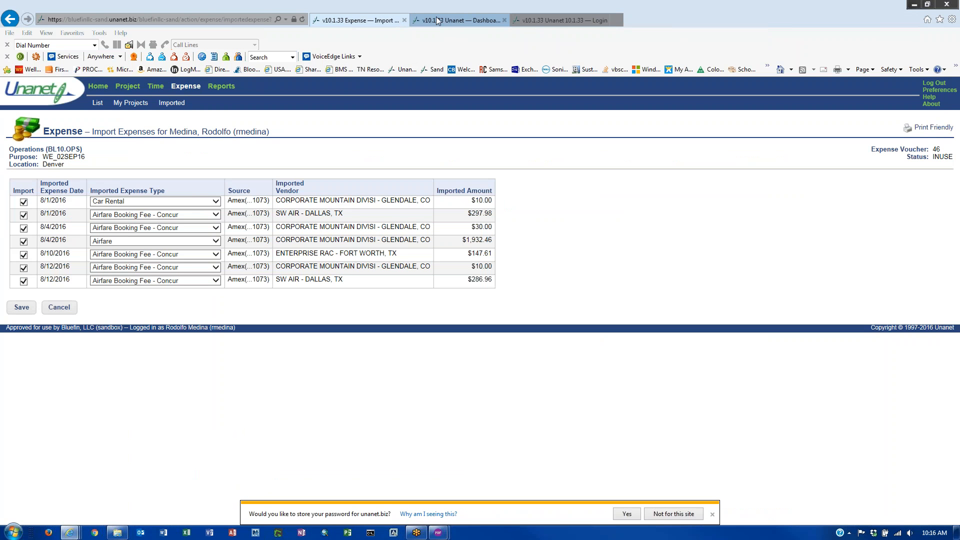
pyautogui.click(460, 20)
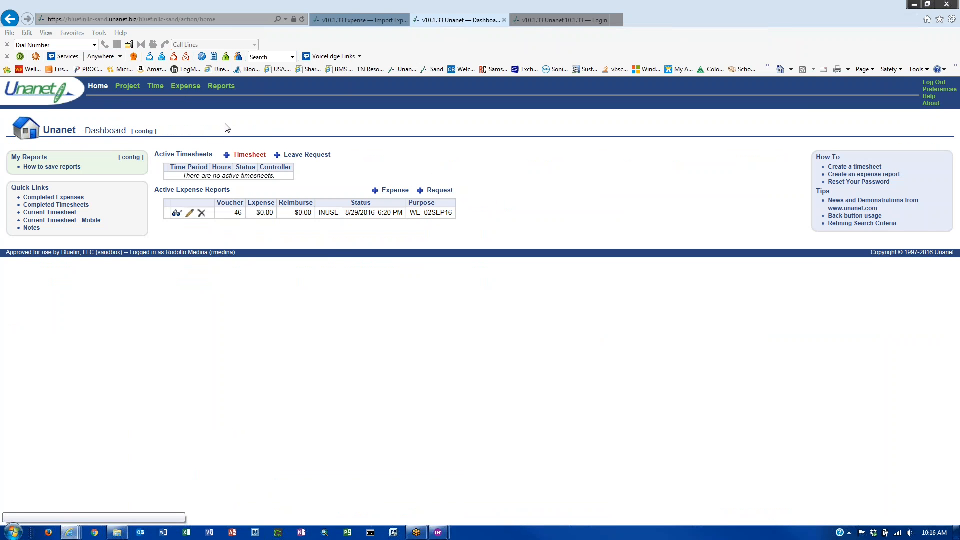
pyautogui.click(186, 86)
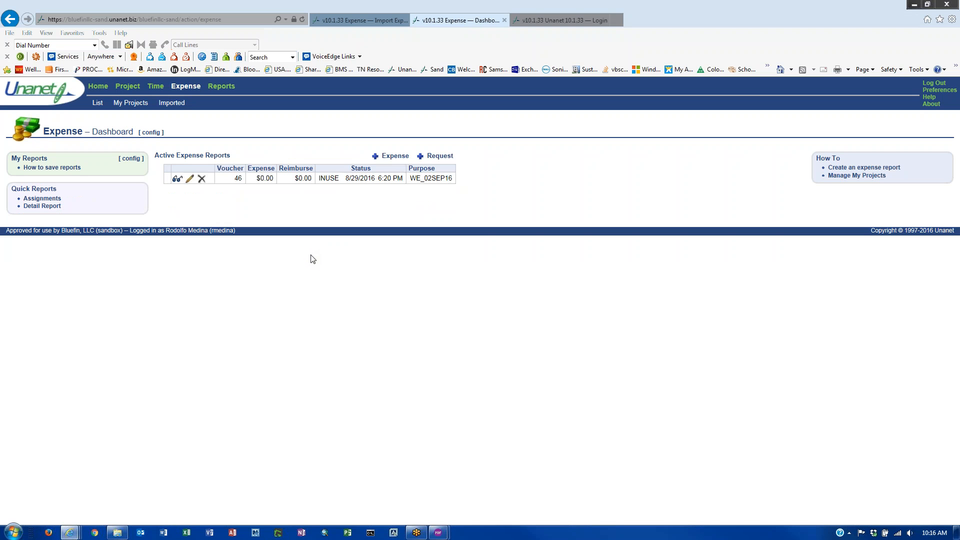
# - Open voucher 46's details and load its Amex card charges for import
pyautogui.click(354, 19)
pyautogui.click(21, 307)
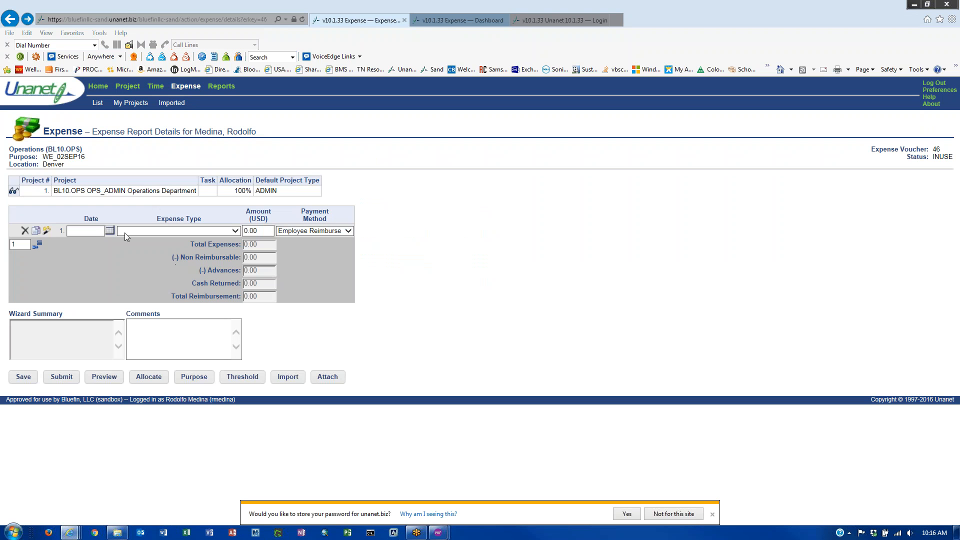
pyautogui.click(104, 231)
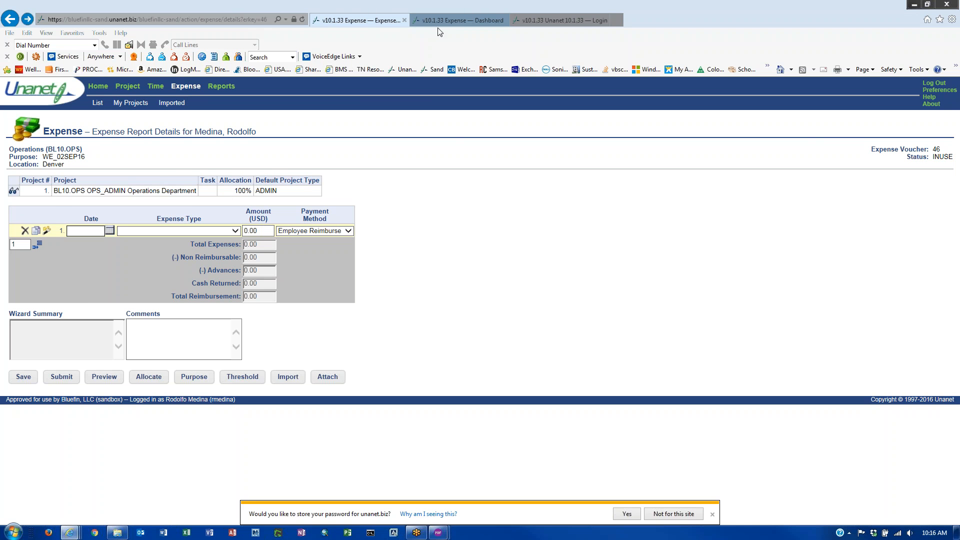
pyautogui.click(460, 20)
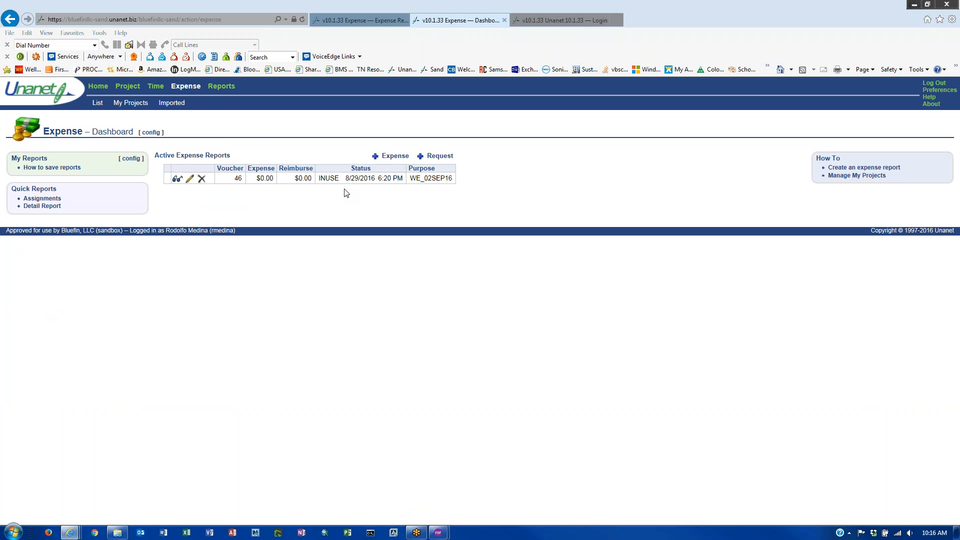
pyautogui.click(377, 159)
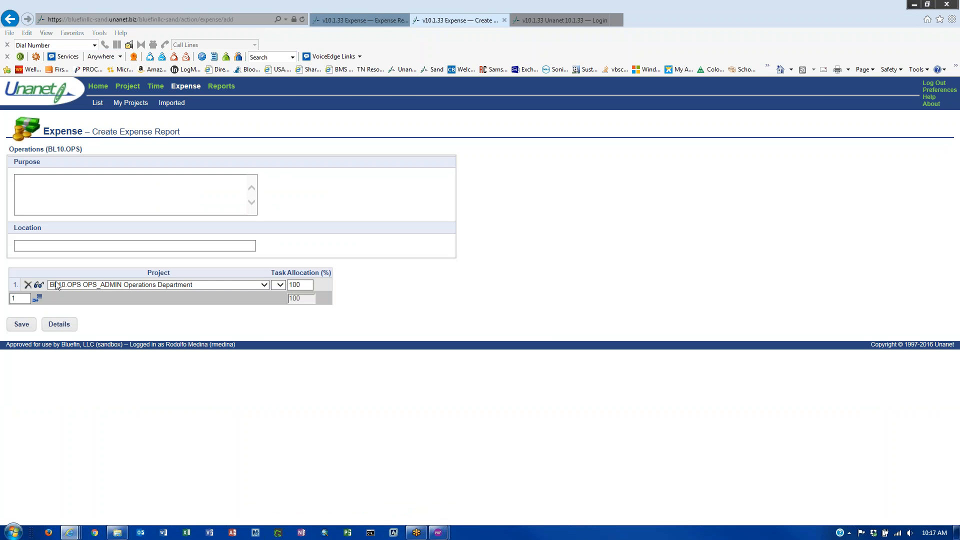
pyautogui.click(358, 21)
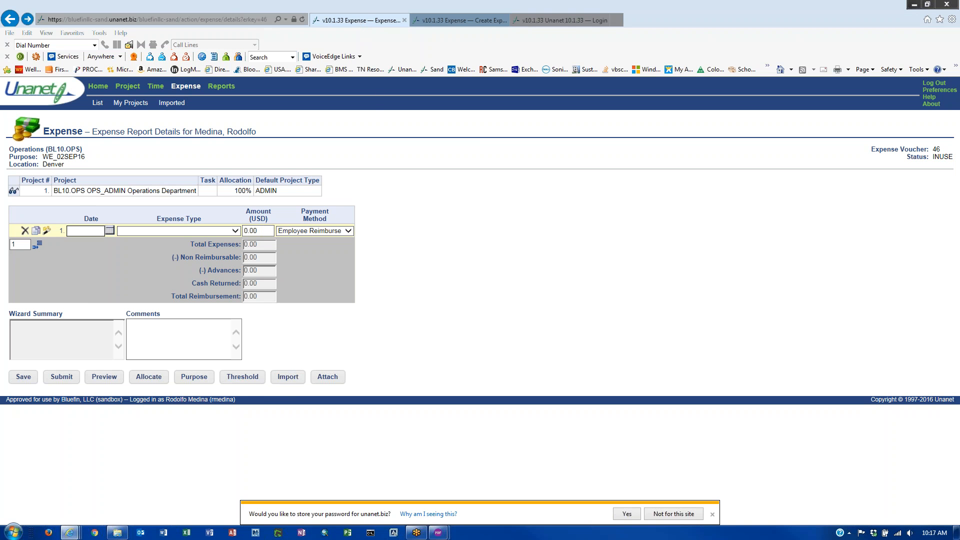
pyautogui.click(288, 377)
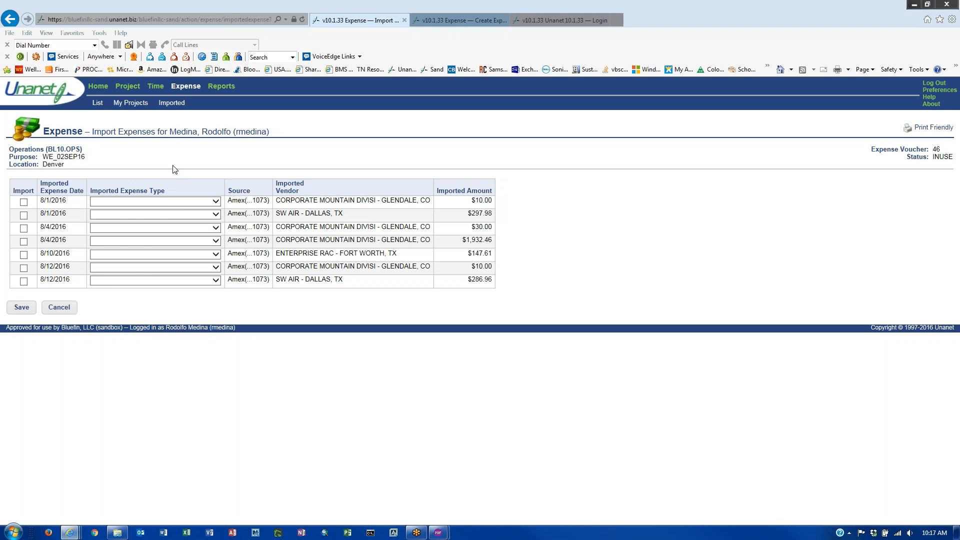
# - Type the $10.00 charge as Airfare Booking Fee - Concur and import it alone
pyautogui.click(171, 202)
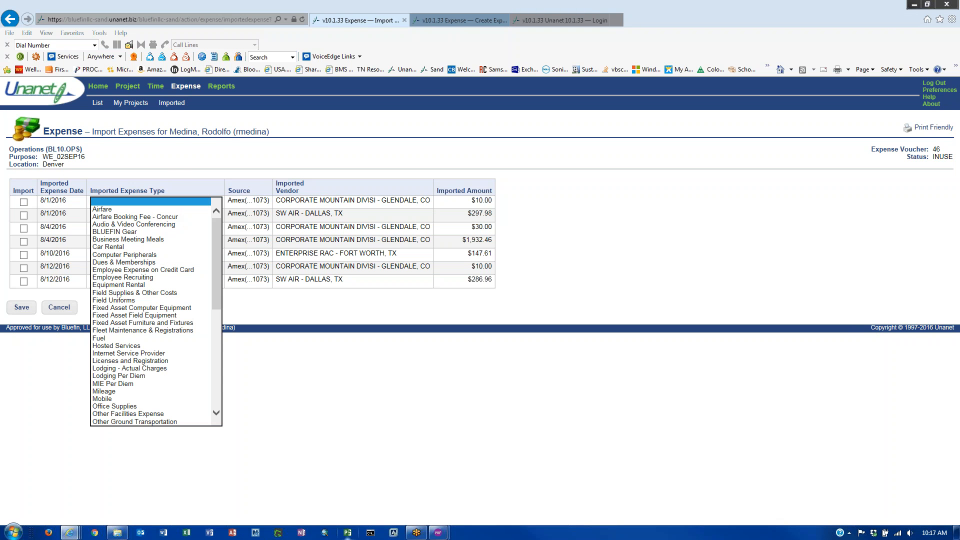
pyautogui.click(224, 328)
pyautogui.click(184, 202)
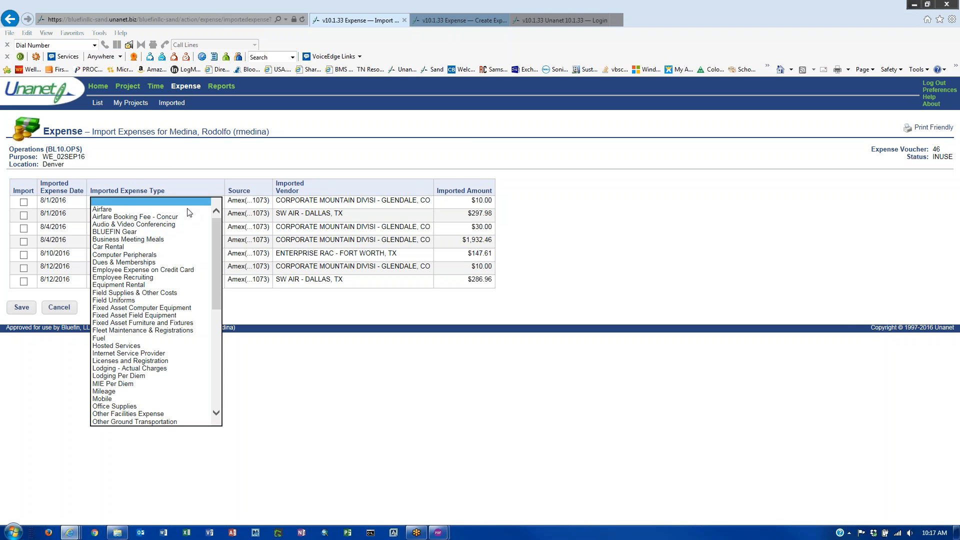
pyautogui.click(184, 225)
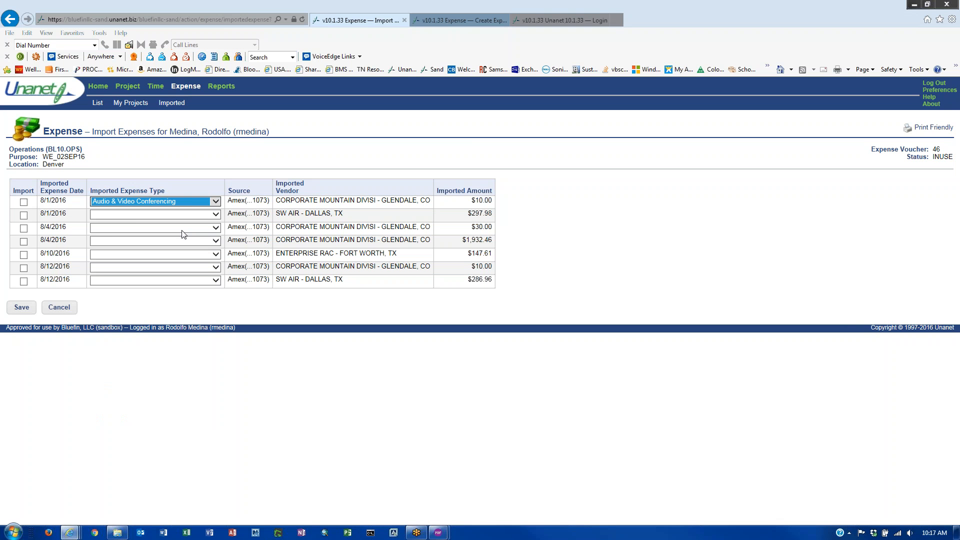
pyautogui.click(190, 203)
pyautogui.click(183, 195)
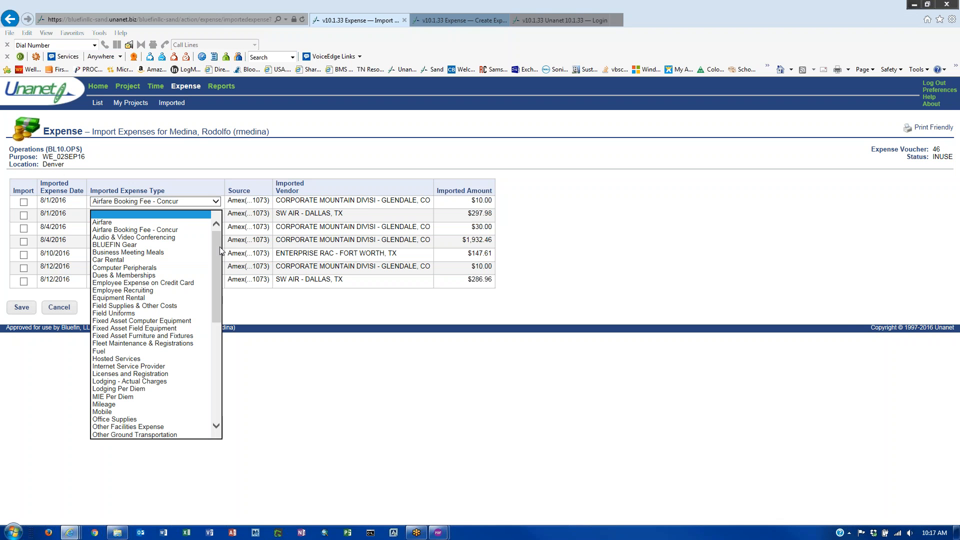
pyautogui.click(172, 223)
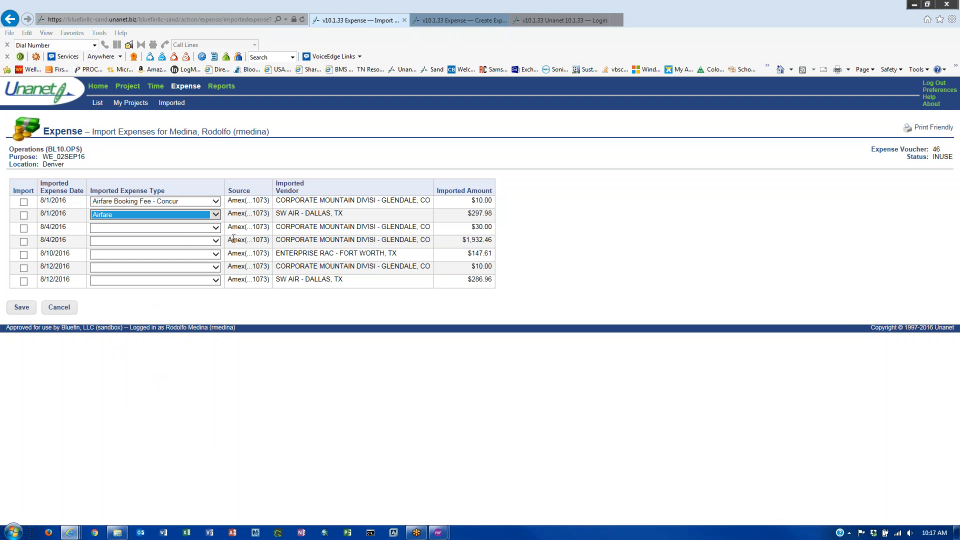
pyautogui.click(23, 202)
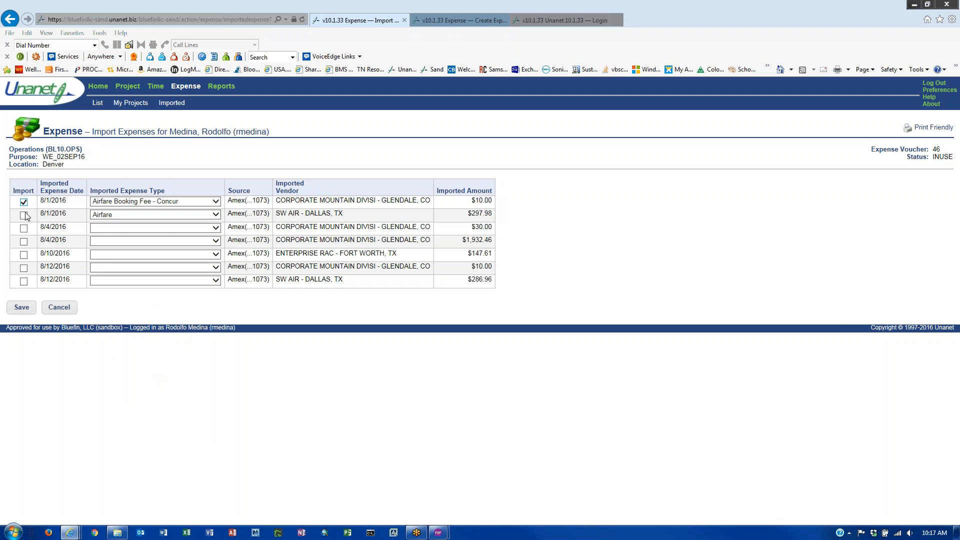
pyautogui.click(23, 215)
pyautogui.click(23, 215)
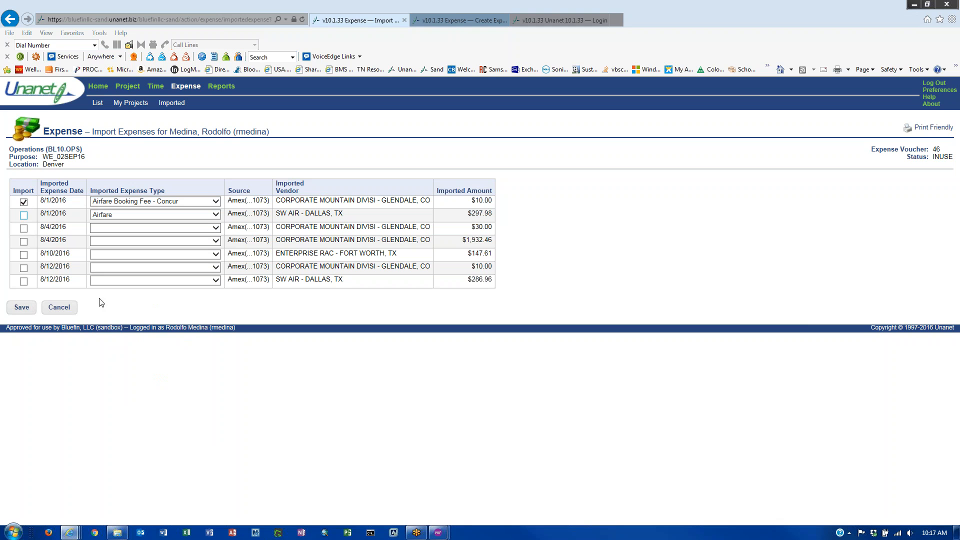
pyautogui.click(22, 308)
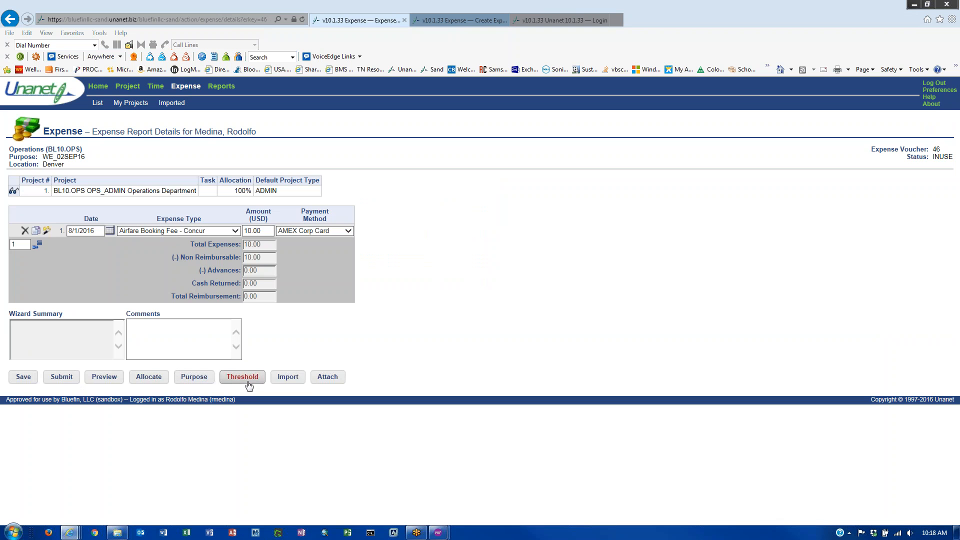
# - Import two more charges, typed Airfare and Airfare Booking Fee - Concur
pyautogui.click(289, 382)
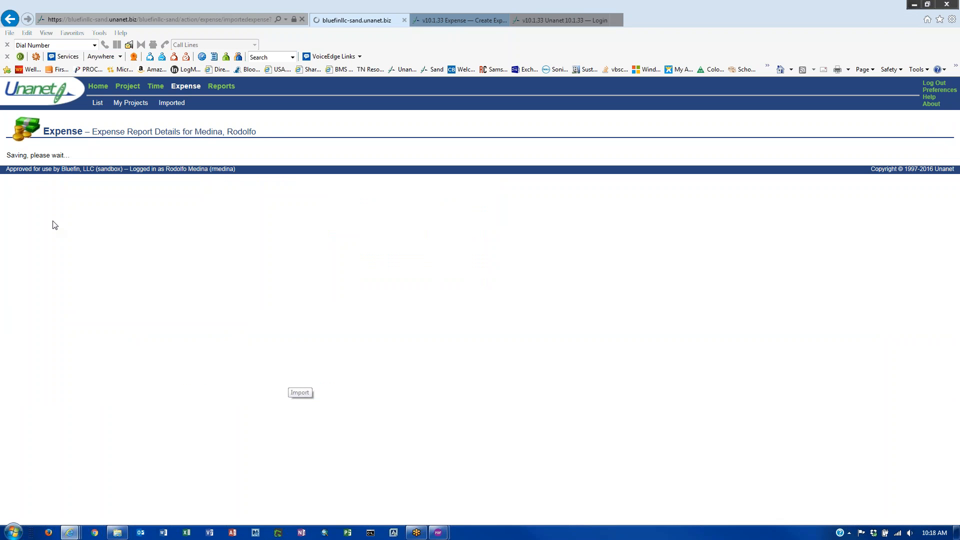
pyautogui.click(24, 202)
pyautogui.click(24, 215)
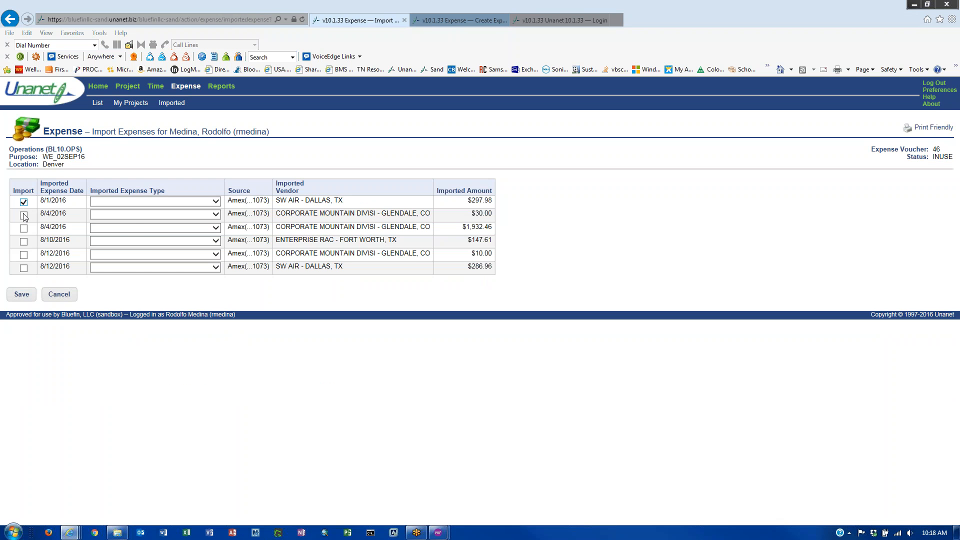
pyautogui.click(165, 203)
pyautogui.click(164, 208)
pyautogui.click(163, 202)
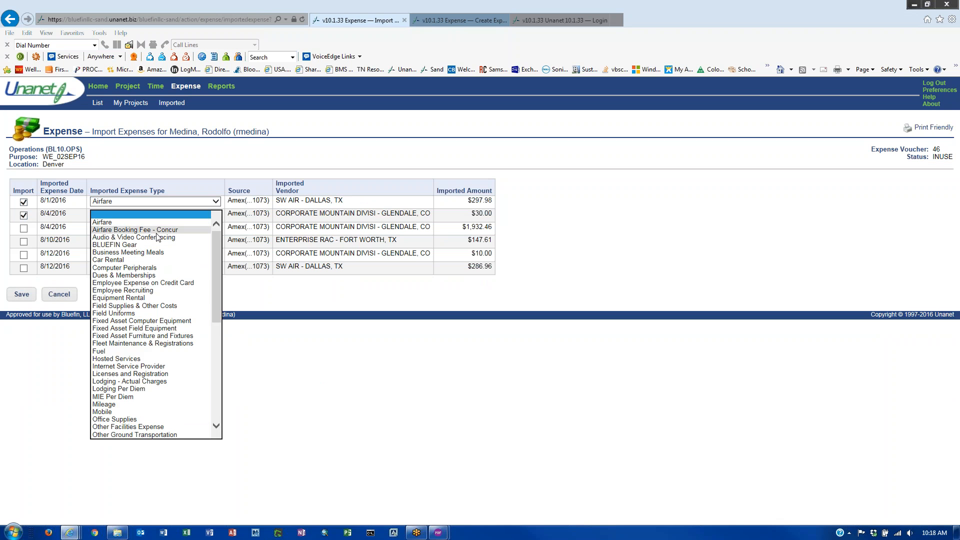
pyautogui.click(157, 231)
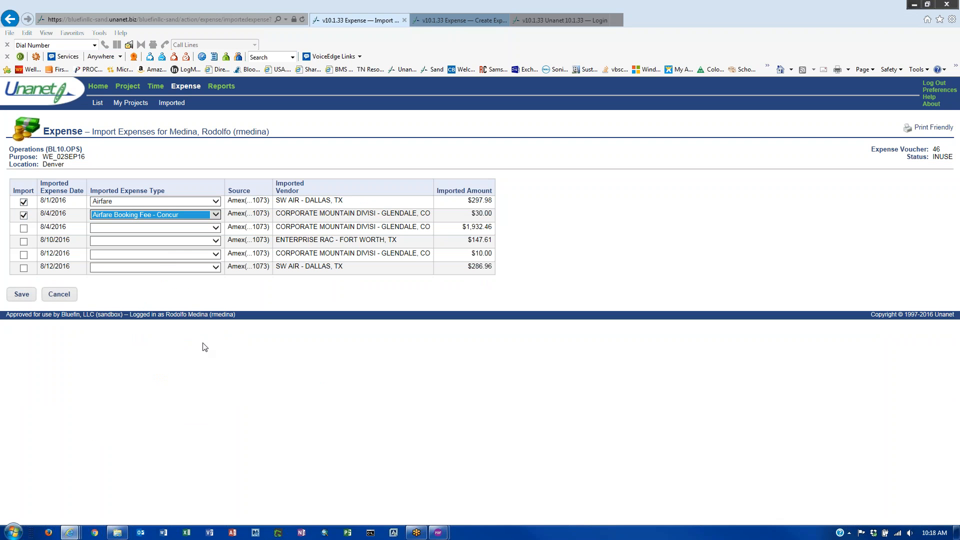
pyautogui.click(23, 295)
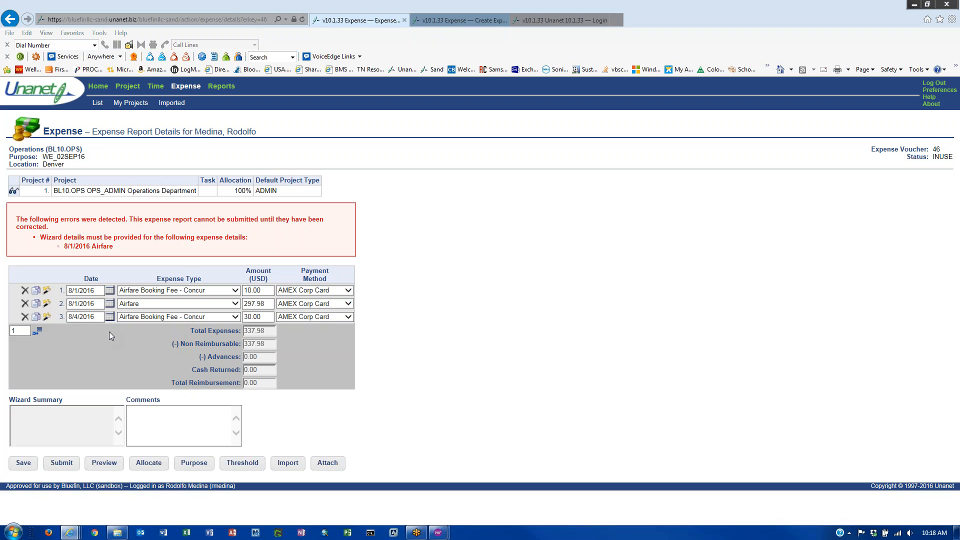
# - Change voucher 46's line 3 to Car Rental and save the voucher
pyautogui.click(185, 317)
pyautogui.click(173, 325)
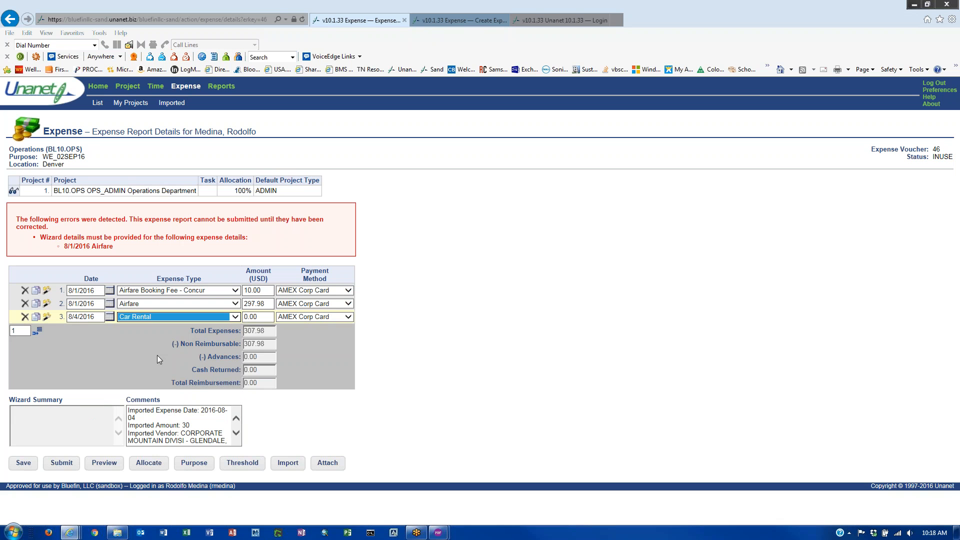
pyautogui.click(110, 351)
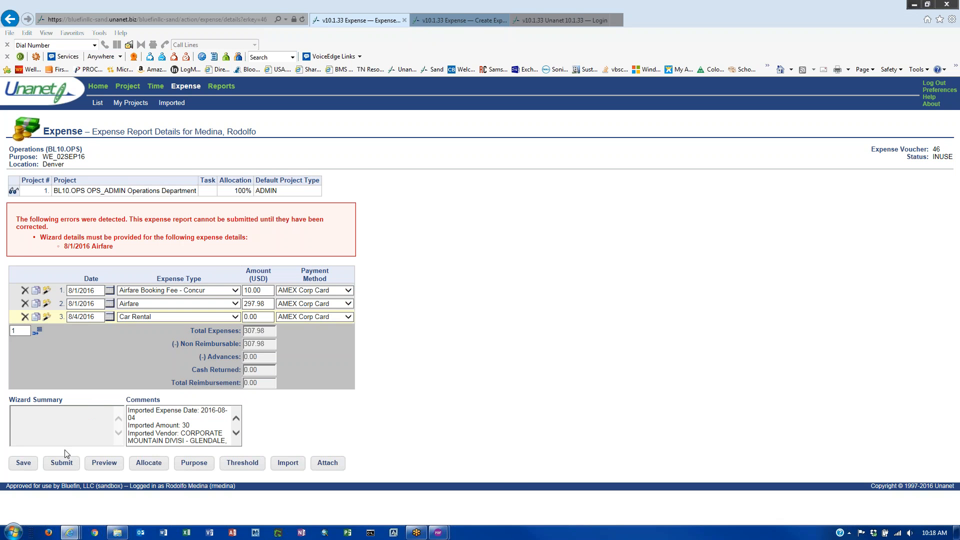
pyautogui.click(18, 463)
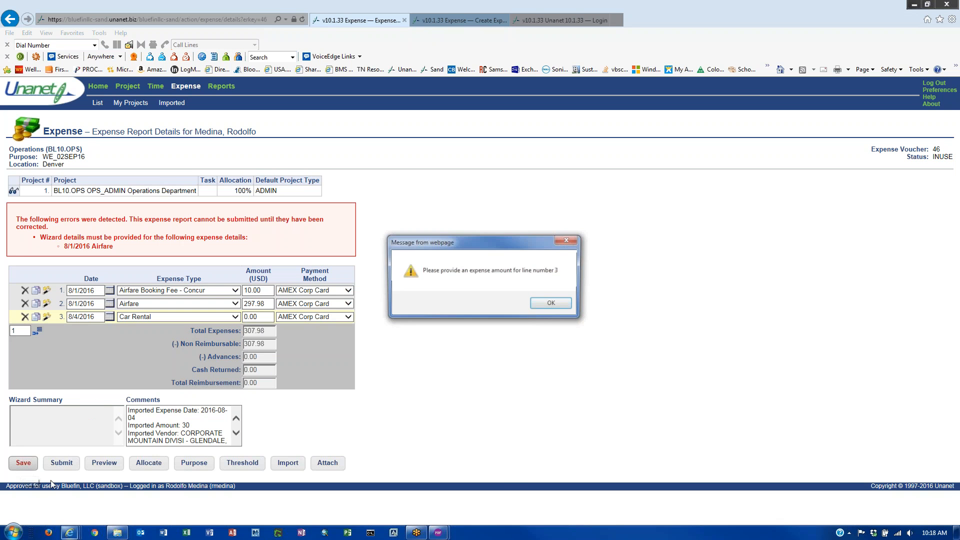
# - Dismiss the missing-amount warning, close the Expense Wizard, and go back to Import Expenses
pyautogui.click(553, 303)
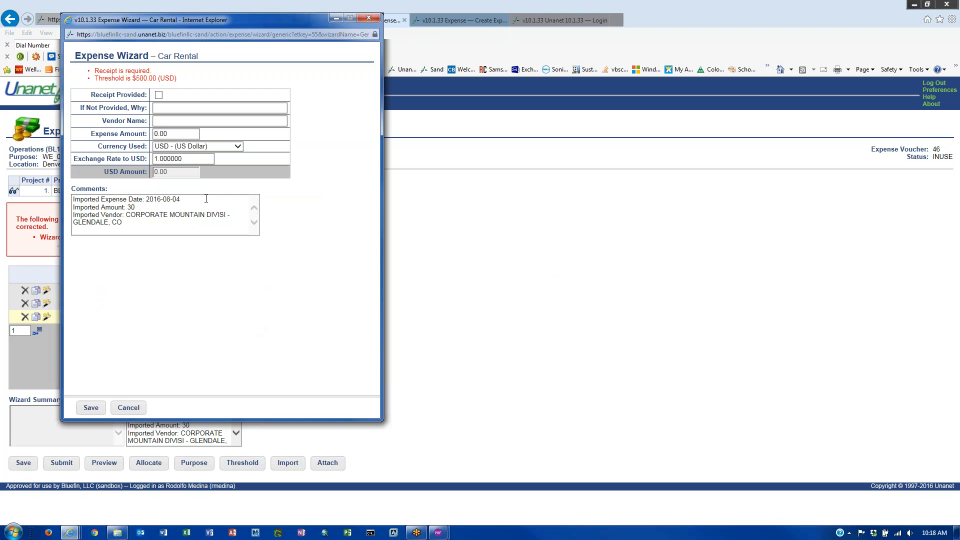
pyautogui.click(369, 18)
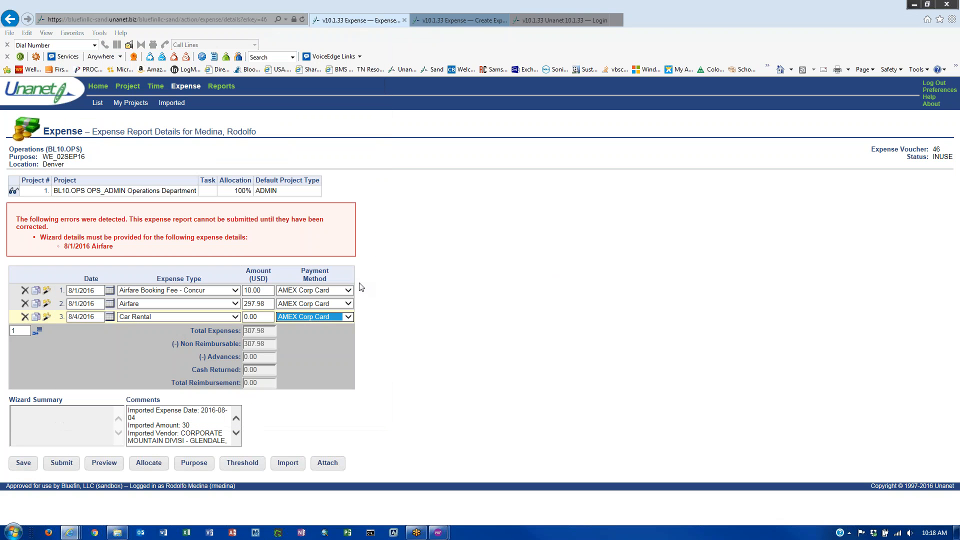
pyautogui.hotkey('alt', 'Left')
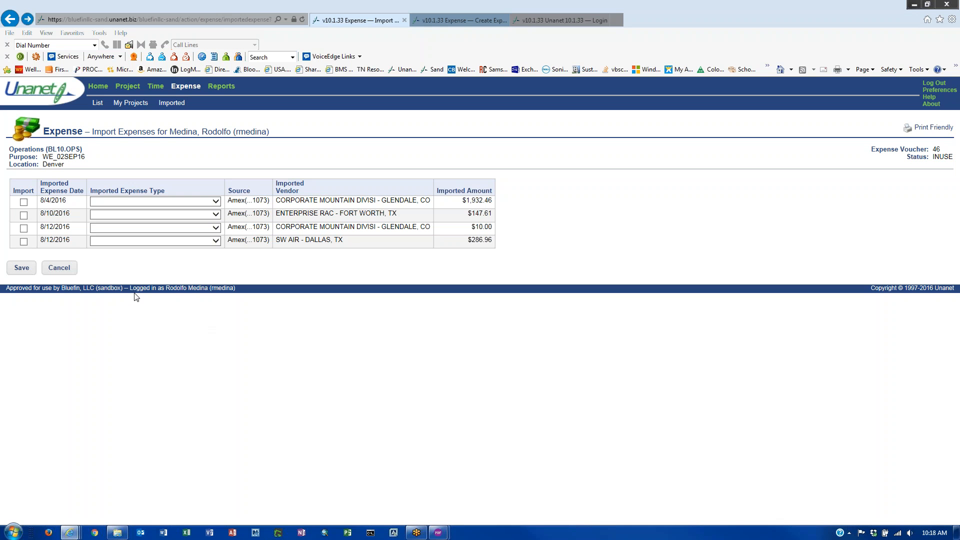
# - Cancel Import Expenses and save the report with row 3's expense type unchanged
pyautogui.click(63, 269)
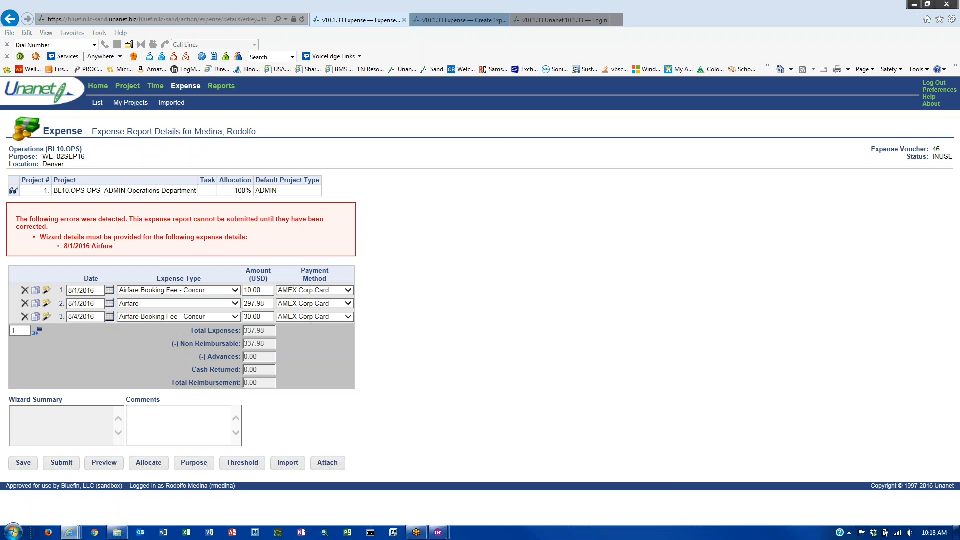
pyautogui.click(212, 320)
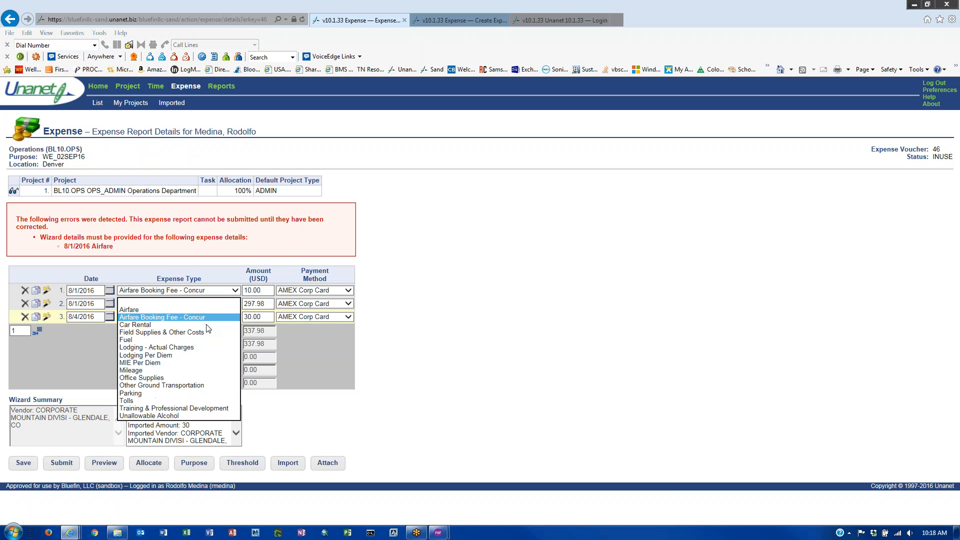
pyautogui.click(323, 356)
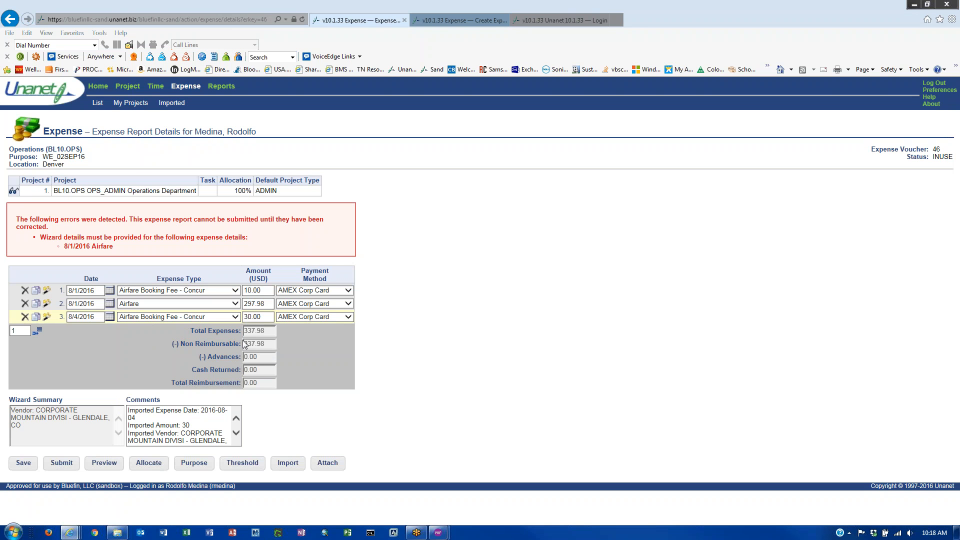
pyautogui.click(23, 462)
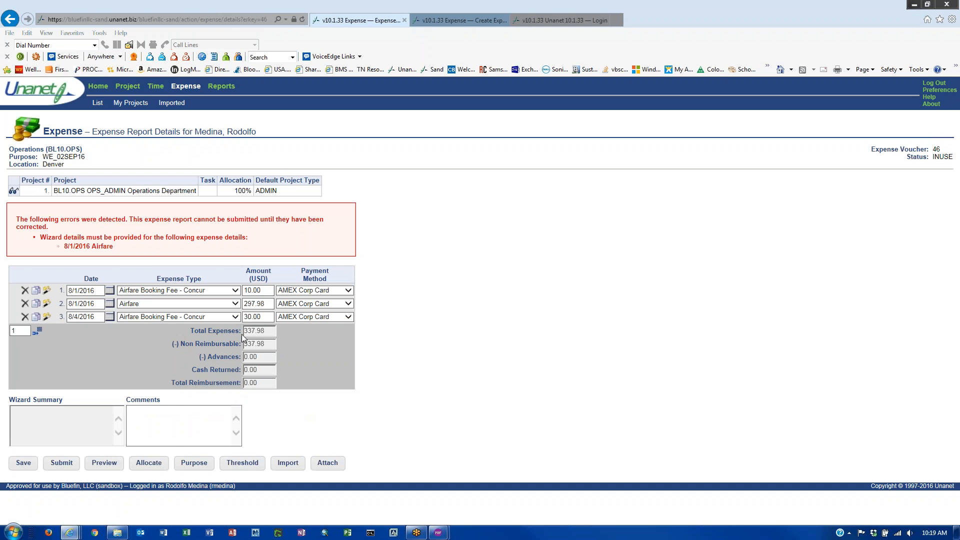
# - Set row 3's expense type to Airfare Booking Fee - Concur
pyautogui.click(235, 318)
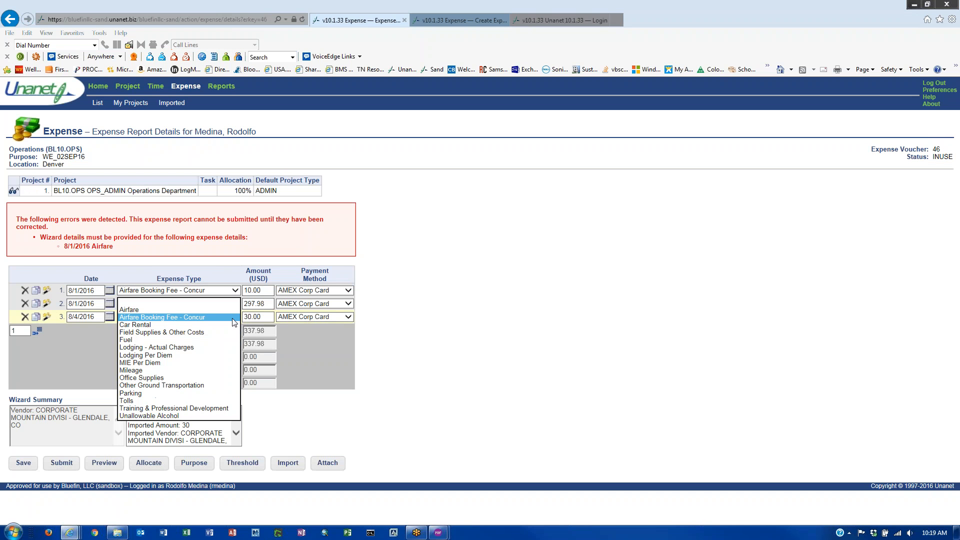
pyautogui.click(166, 311)
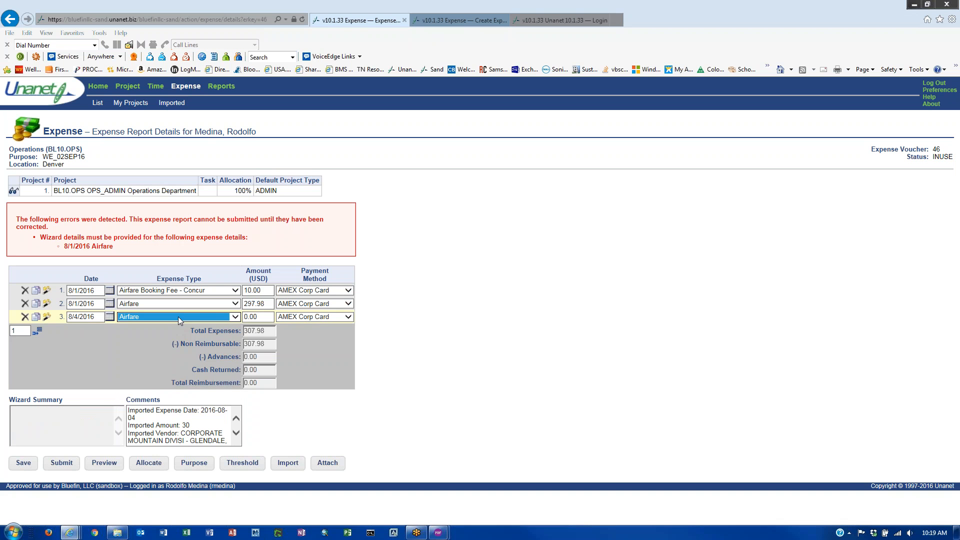
pyautogui.click(231, 322)
pyautogui.click(220, 325)
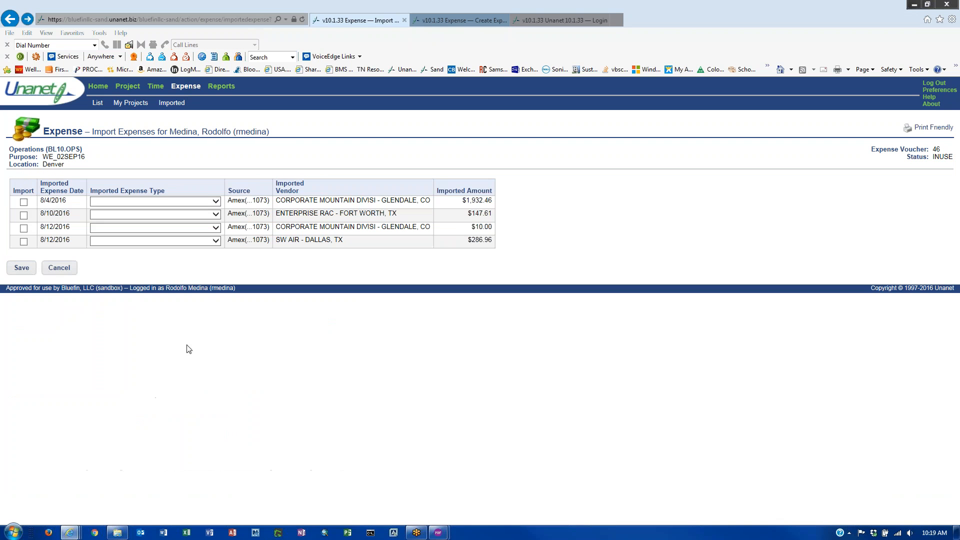
# - Cancel the import again and dismiss the 'No row is currently active' alerts
pyautogui.click(59, 269)
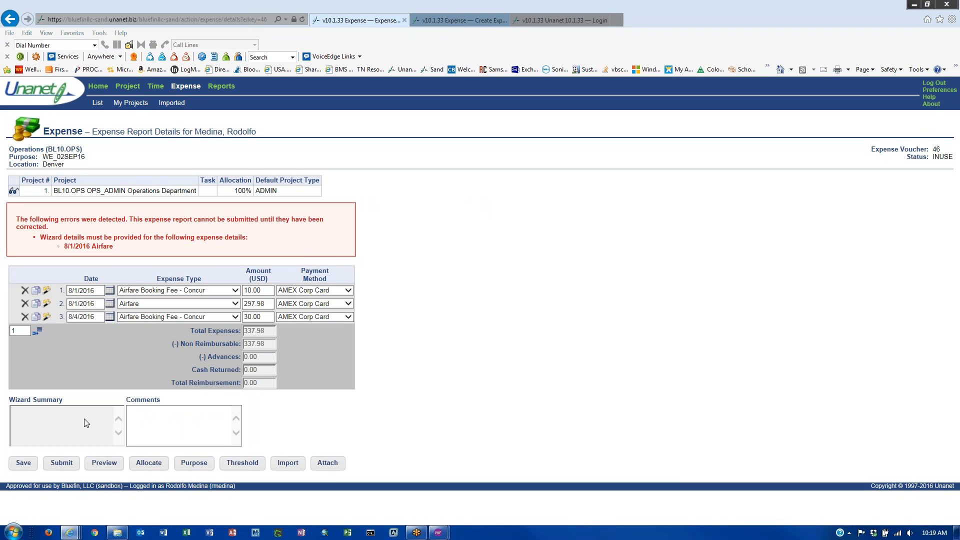
pyautogui.click(129, 423)
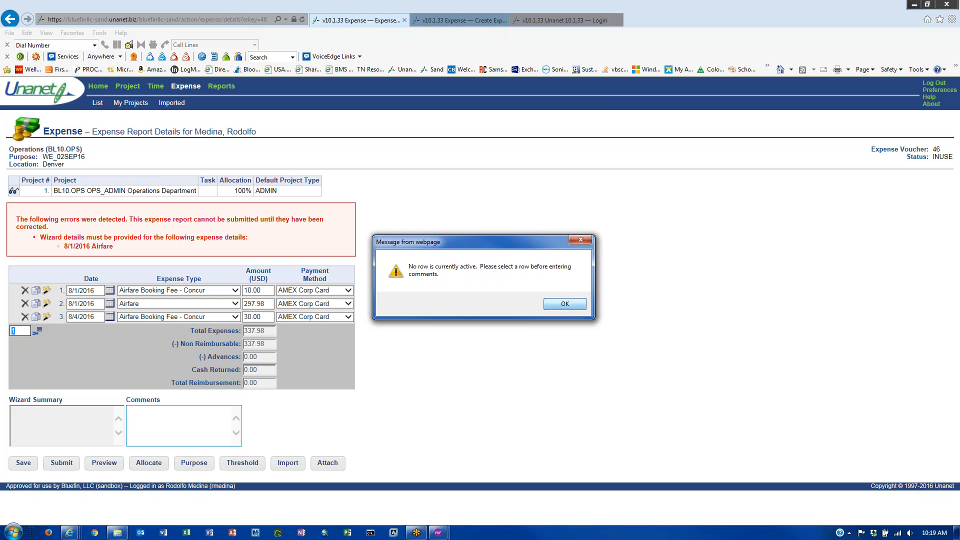
pyautogui.click(564, 304)
pyautogui.click(572, 305)
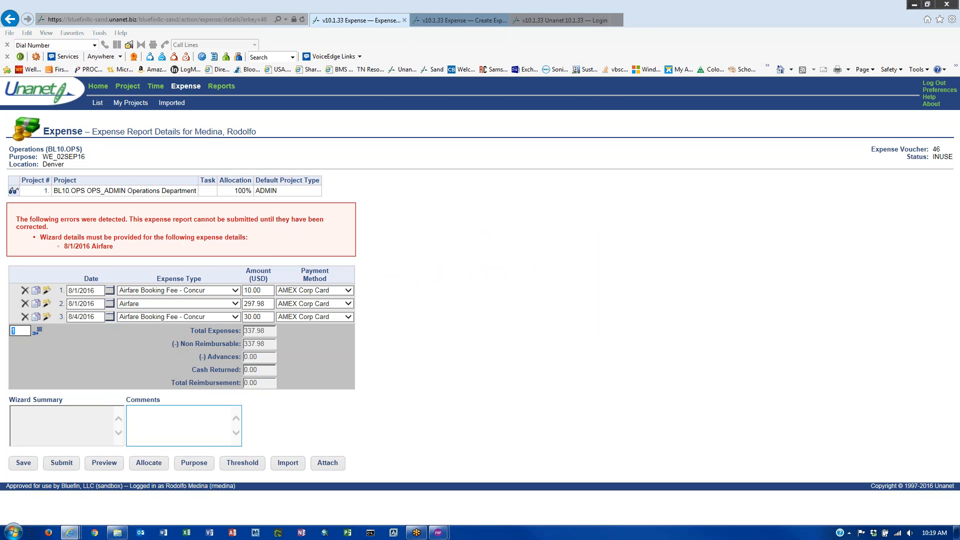
# - Activate rows 1 to 3 and keep AMEX Corp Card as row 3's payment method
pyautogui.click(13, 292)
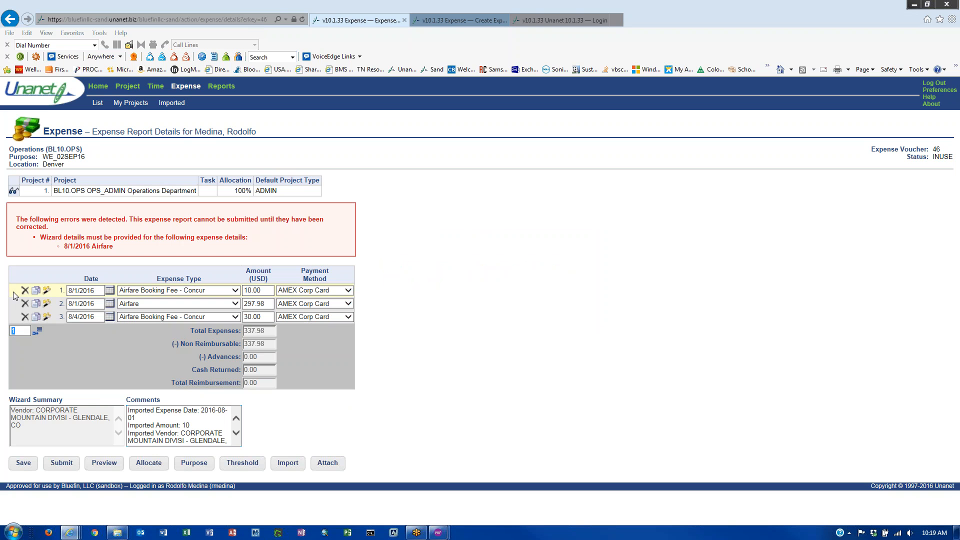
pyautogui.click(14, 302)
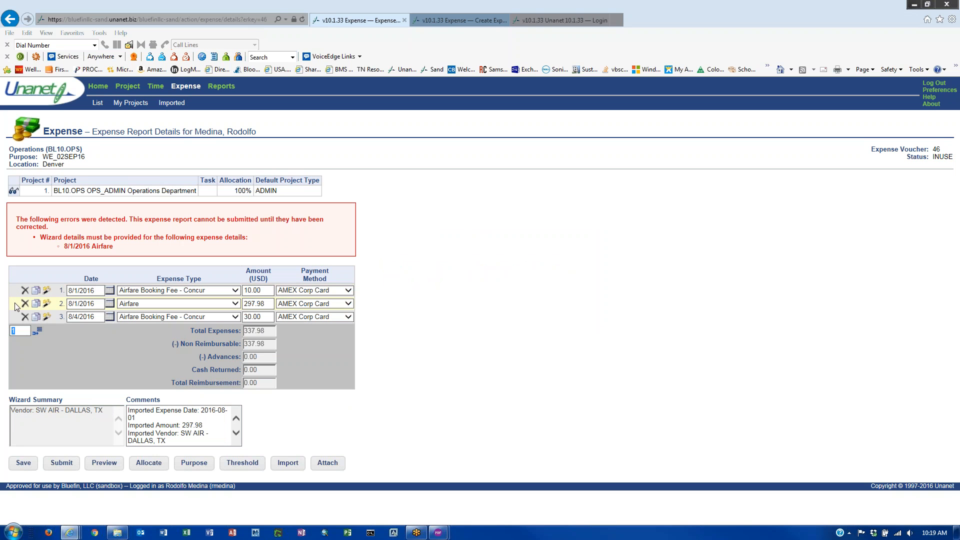
pyautogui.click(14, 317)
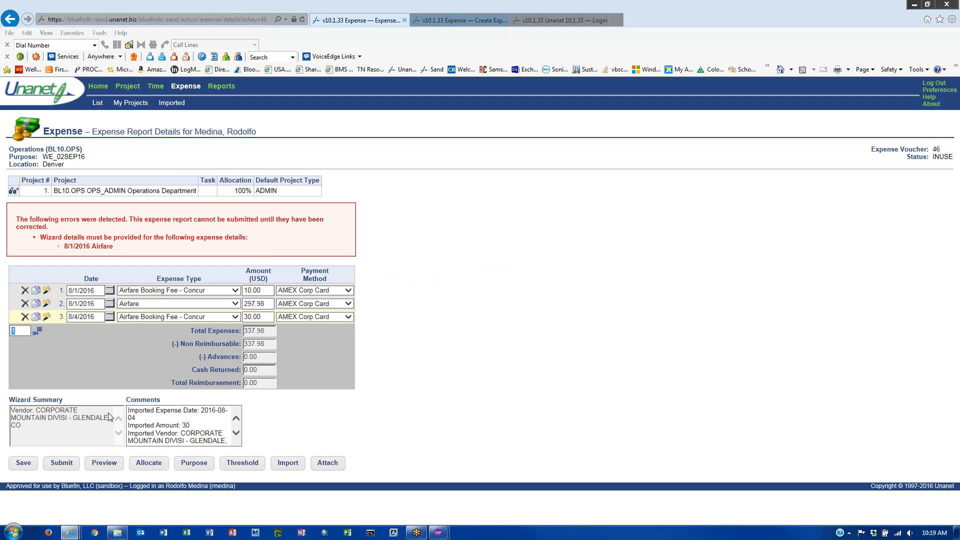
pyautogui.click(347, 317)
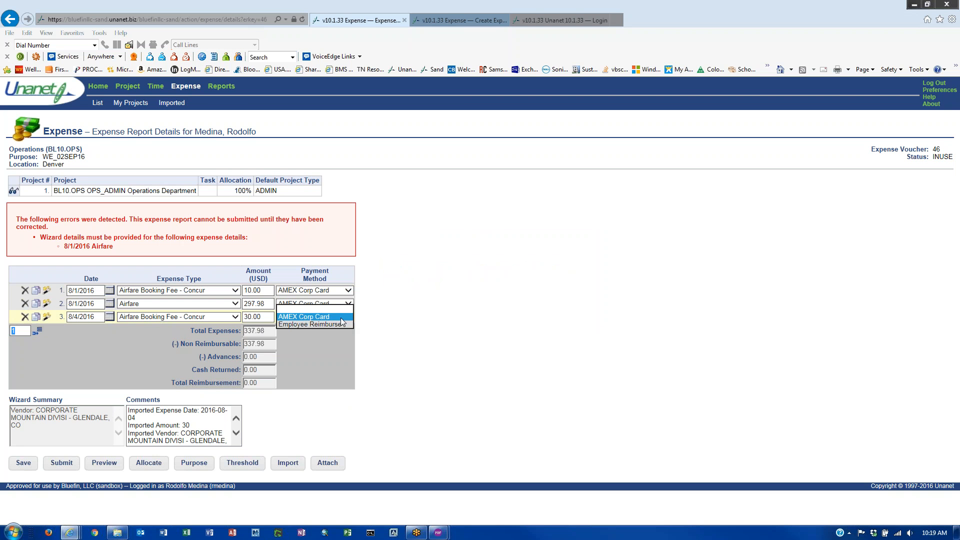
pyautogui.click(303, 324)
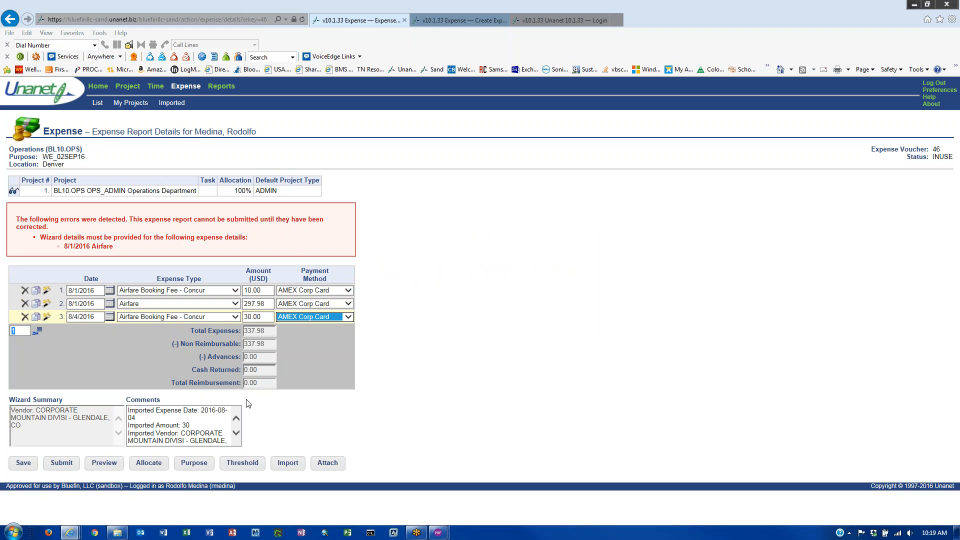
# - Save row 1's $10.00 booking fee wizard details with Receipt Provided
pyautogui.click(47, 293)
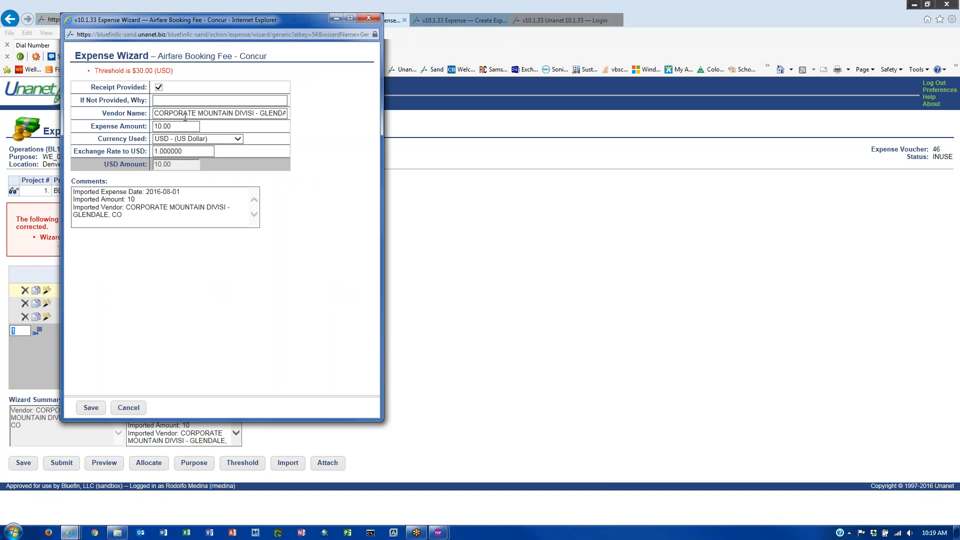
pyautogui.click(91, 408)
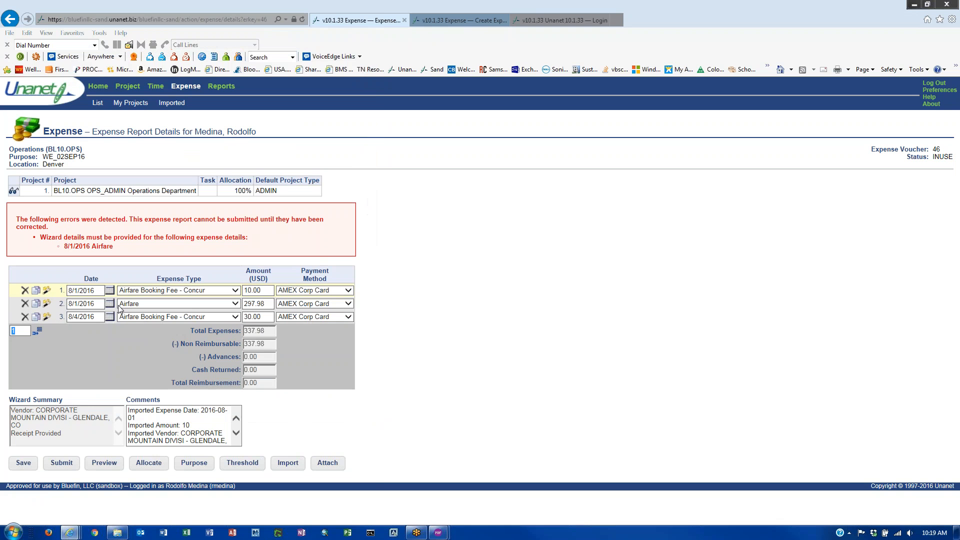
pyautogui.click(47, 303)
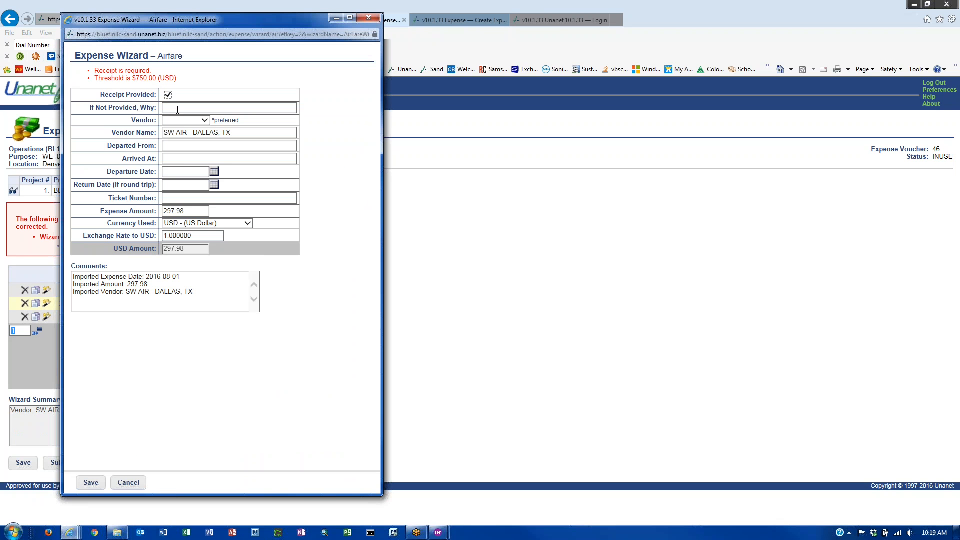
# - Set the airfare vendor to Southwest, flying from DIA to BWI
pyautogui.click(184, 120)
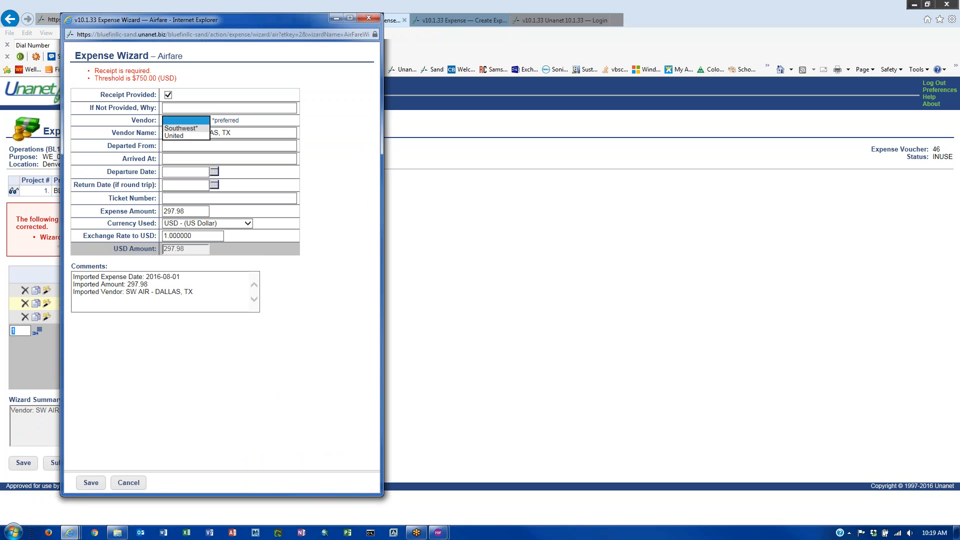
pyautogui.click(182, 137)
pyautogui.click(177, 145)
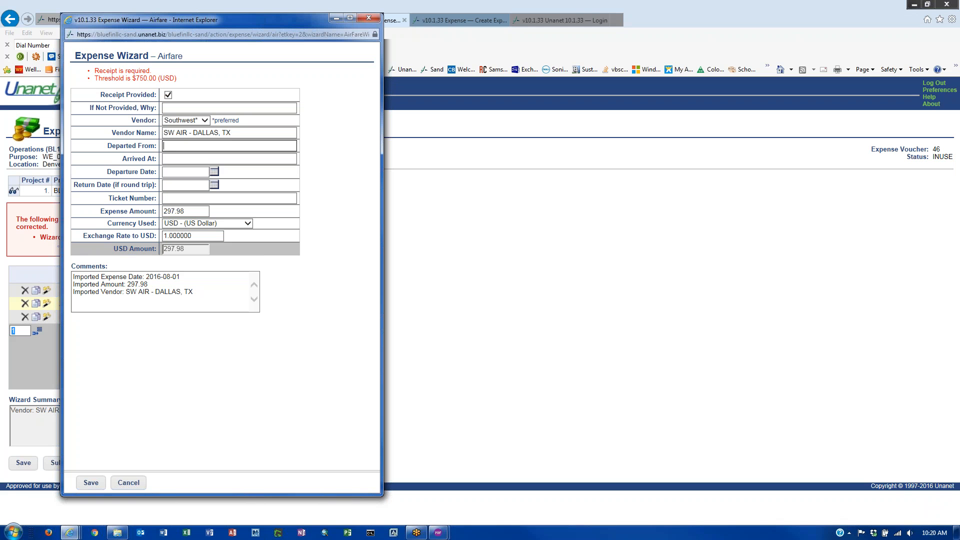
pyautogui.write('Dia')
pyautogui.click(207, 158)
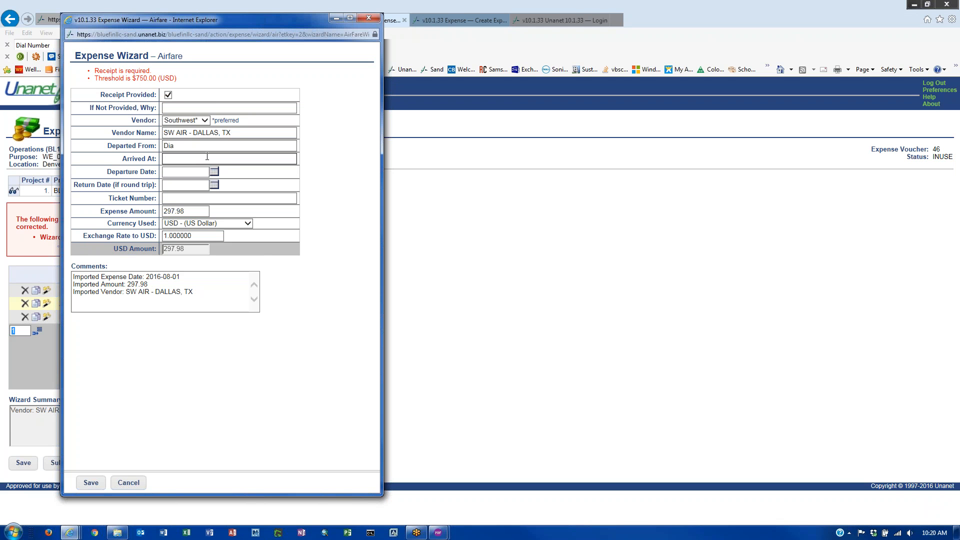
pyautogui.write('BWI')
pyautogui.hotkey('shift', 'Tab')
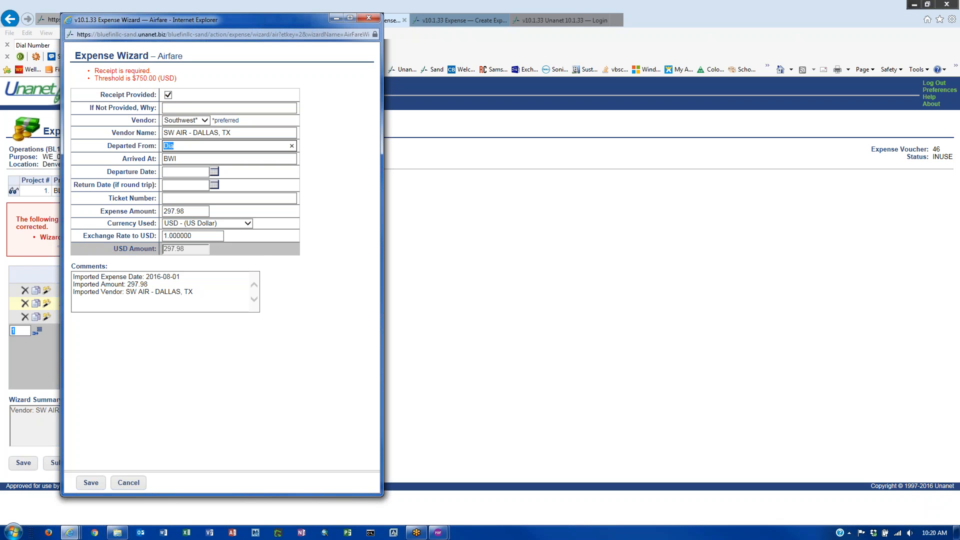
pyautogui.write('DIA')
# - Enter departure 8/22/2016, return 8/24/2016 and ticket number 123456, then save the wizard
pyautogui.click(214, 171)
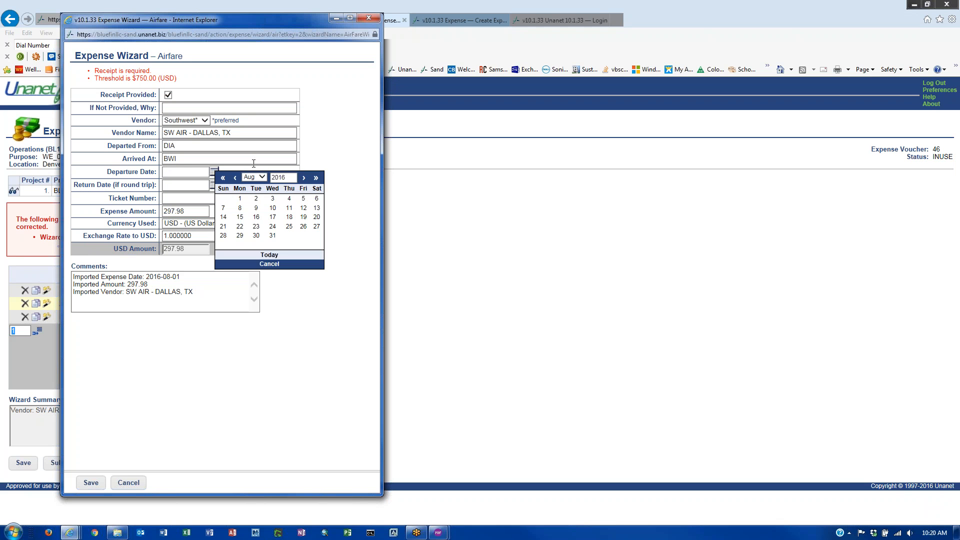
pyautogui.click(240, 226)
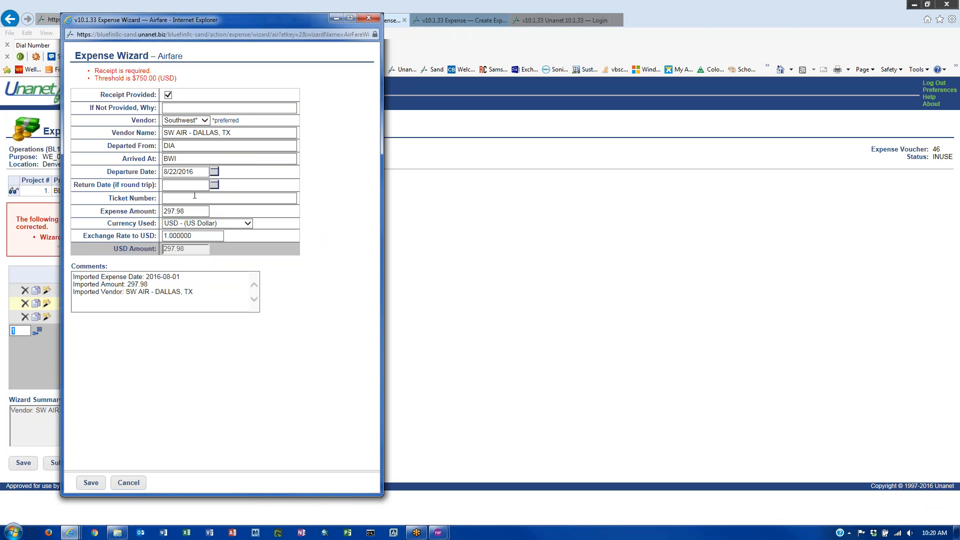
pyautogui.click(214, 185)
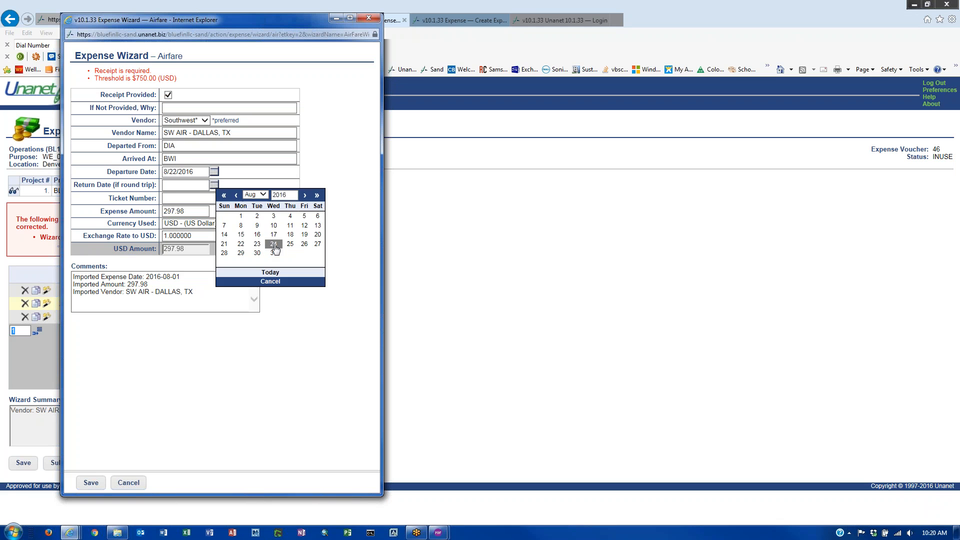
pyautogui.click(273, 244)
pyautogui.click(196, 199)
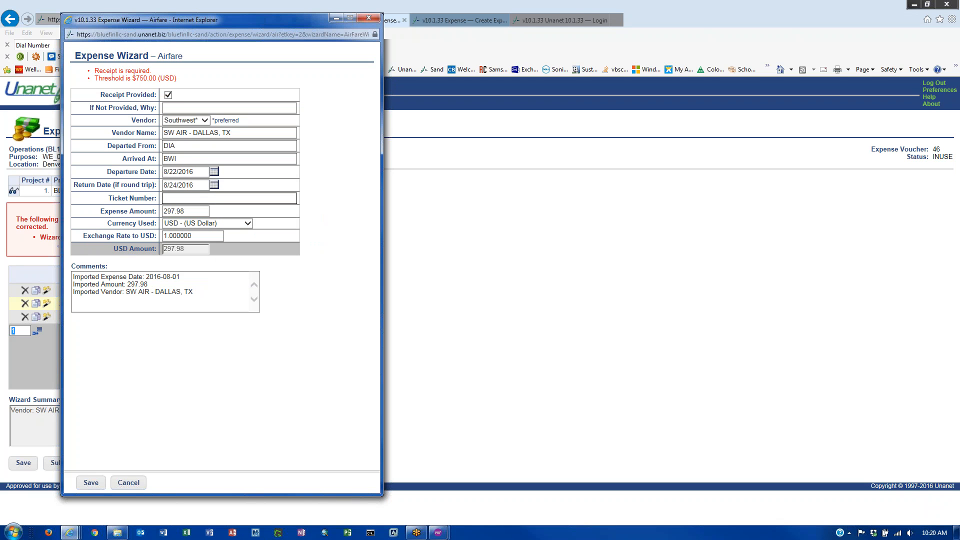
pyautogui.write('123456')
pyautogui.click(90, 483)
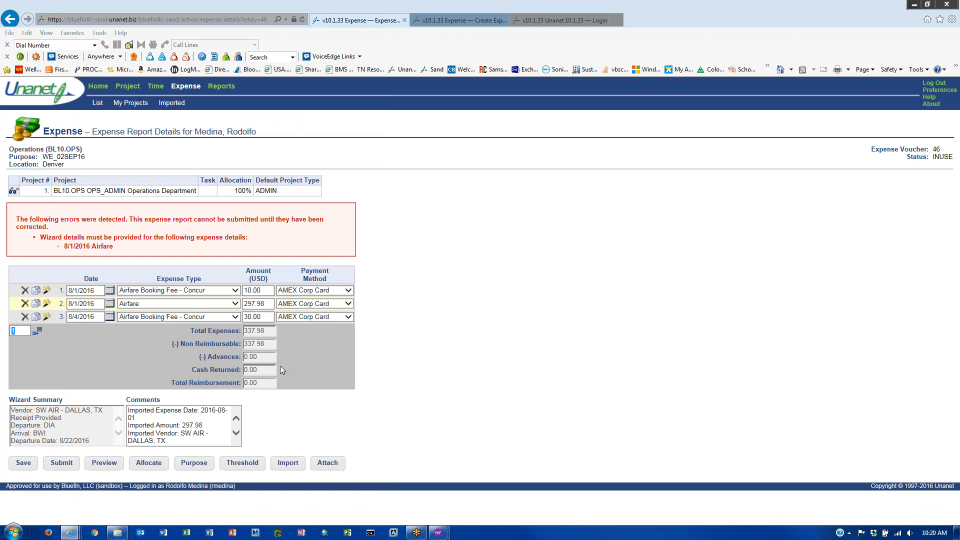
# - Save the 8/4/2016 booking fee's wizard details and reopen the Airfare wizard
pyautogui.click(261, 317)
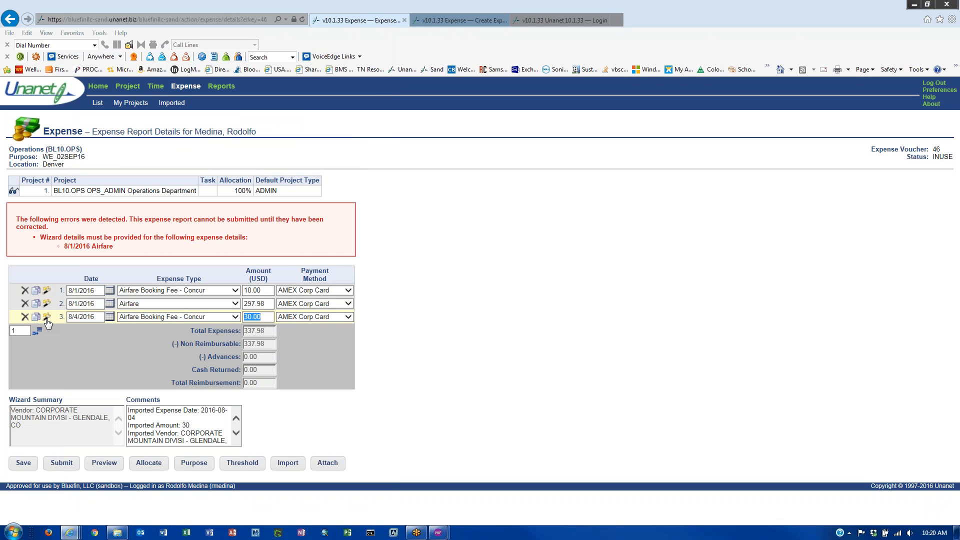
pyautogui.click(47, 317)
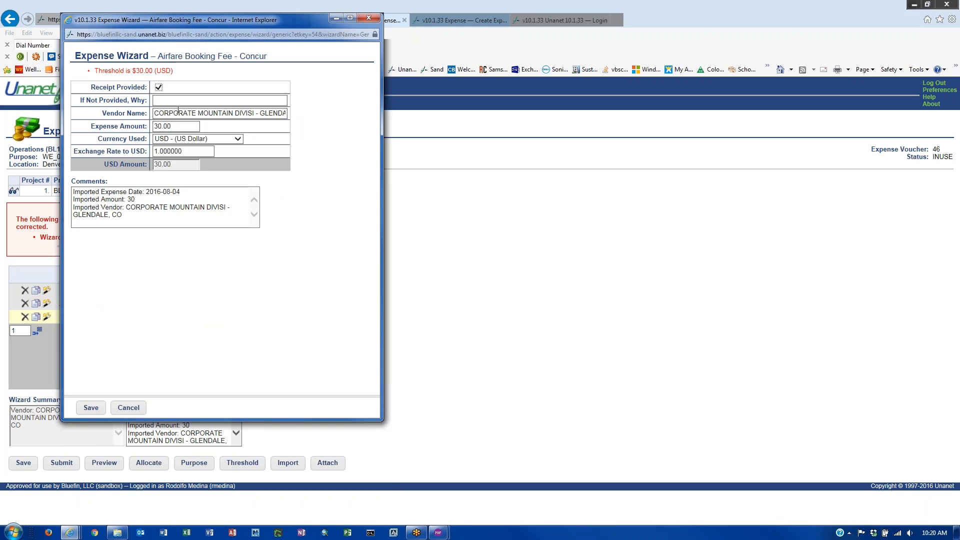
pyautogui.click(90, 407)
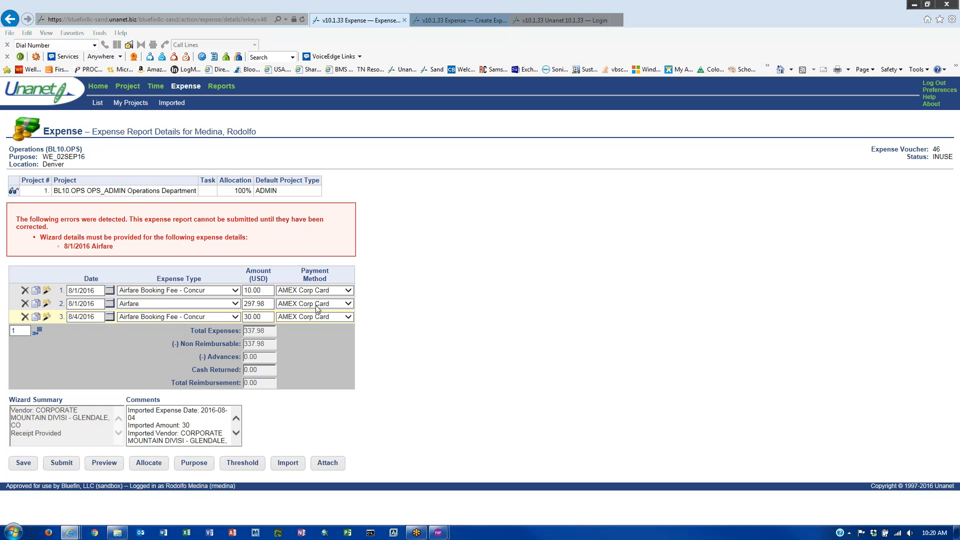
pyautogui.click(51, 306)
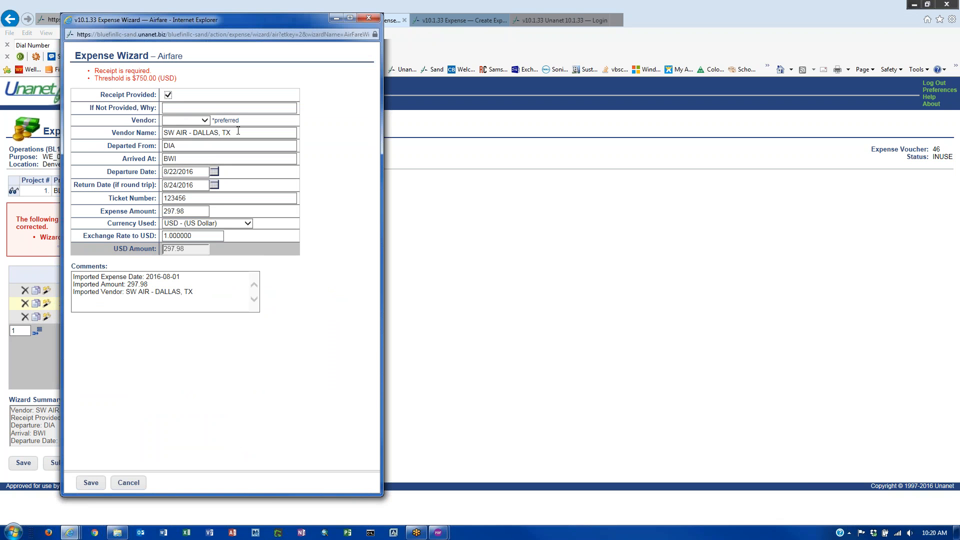
# - Change the Airfare vendor to Southwest*, save the wizard, and save the expense report
pyautogui.click(206, 121)
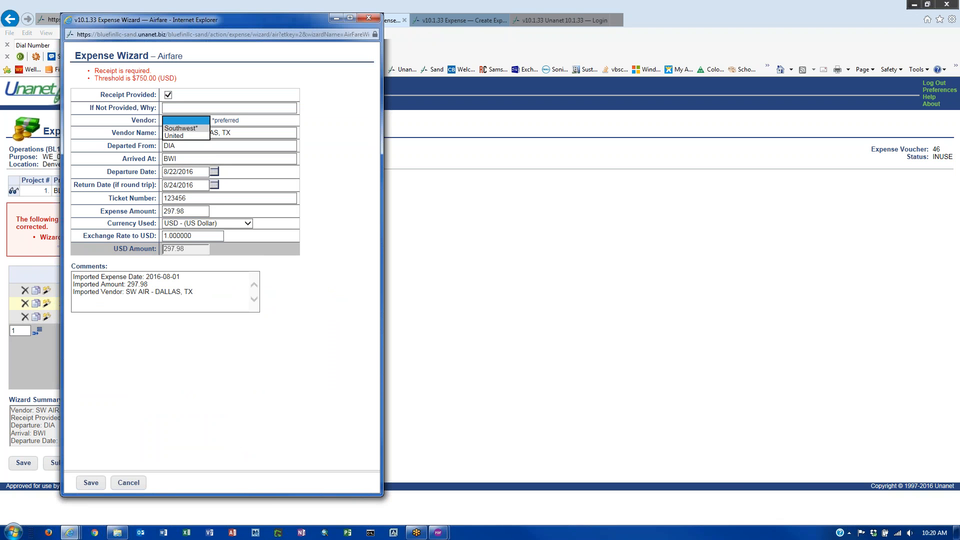
pyautogui.click(191, 129)
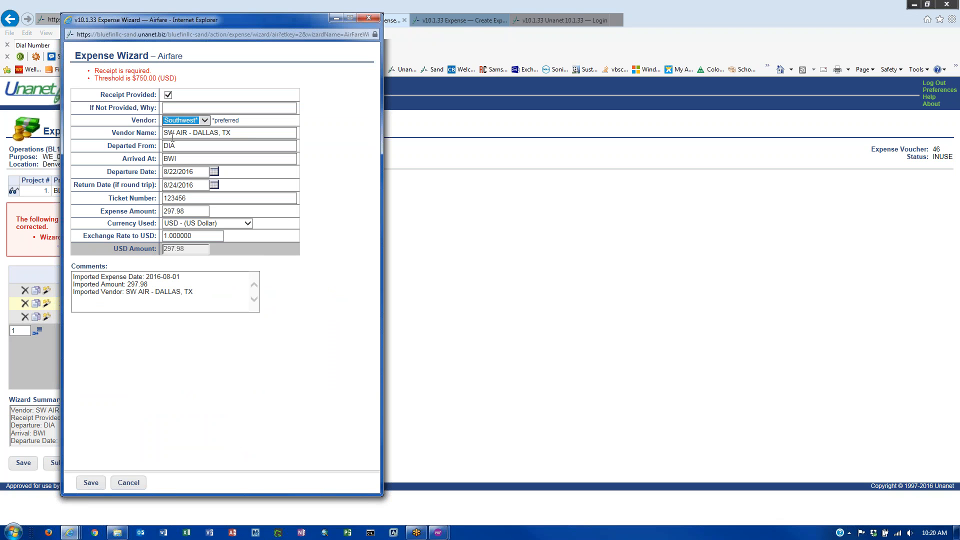
pyautogui.doubleClick(176, 145)
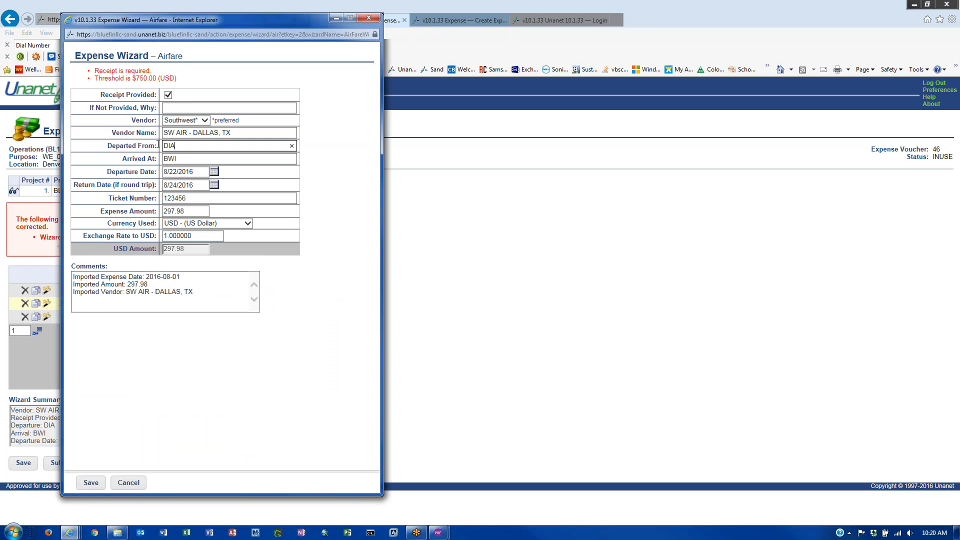
pyautogui.doubleClick(187, 159)
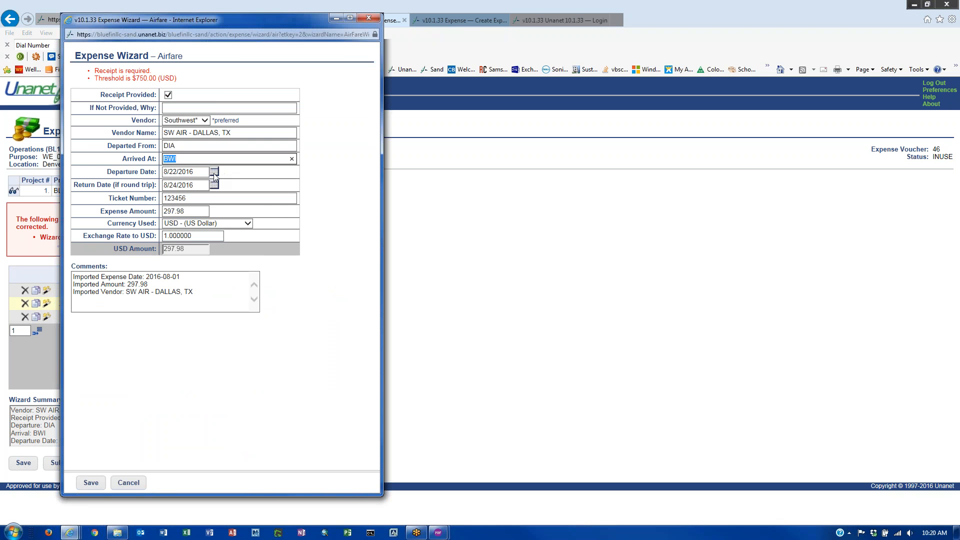
pyautogui.doubleClick(187, 199)
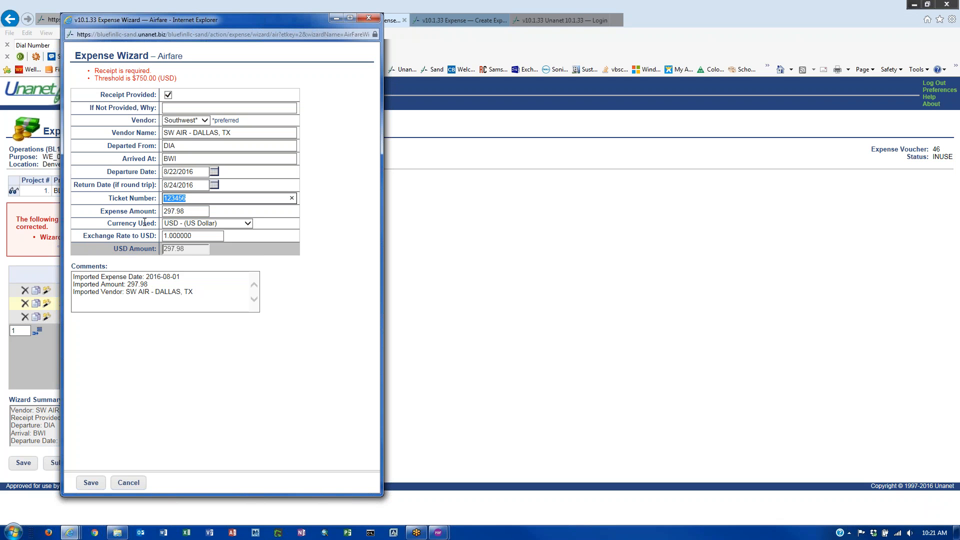
pyautogui.press('Tab')
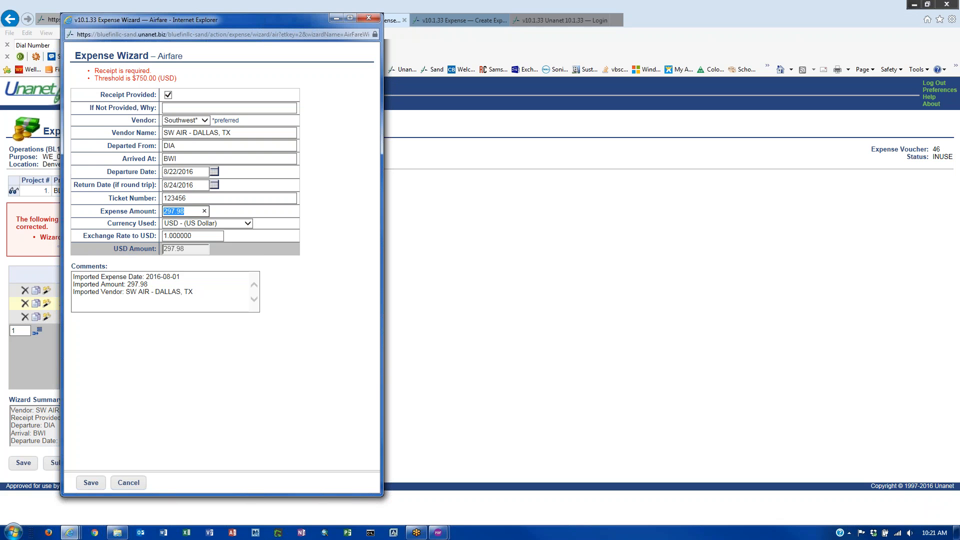
pyautogui.click(90, 484)
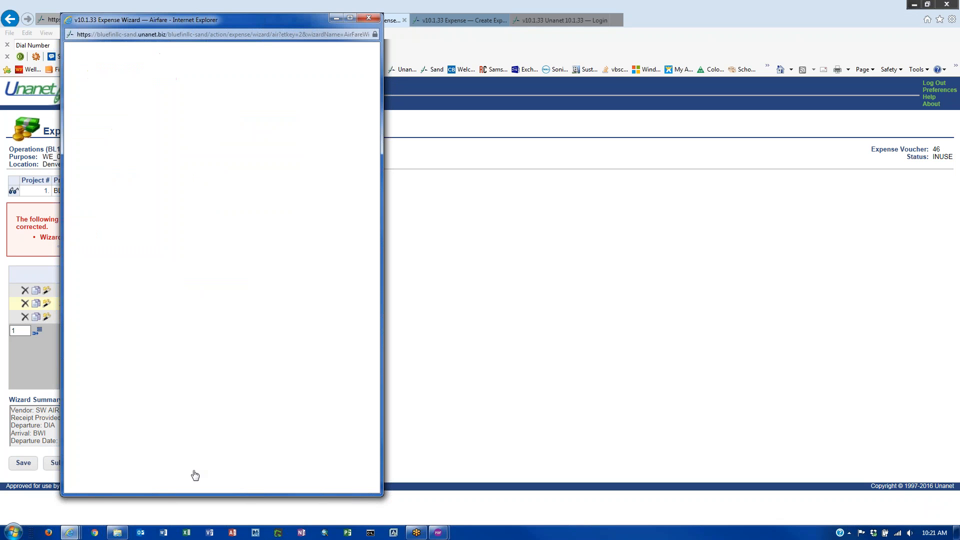
pyautogui.click(23, 465)
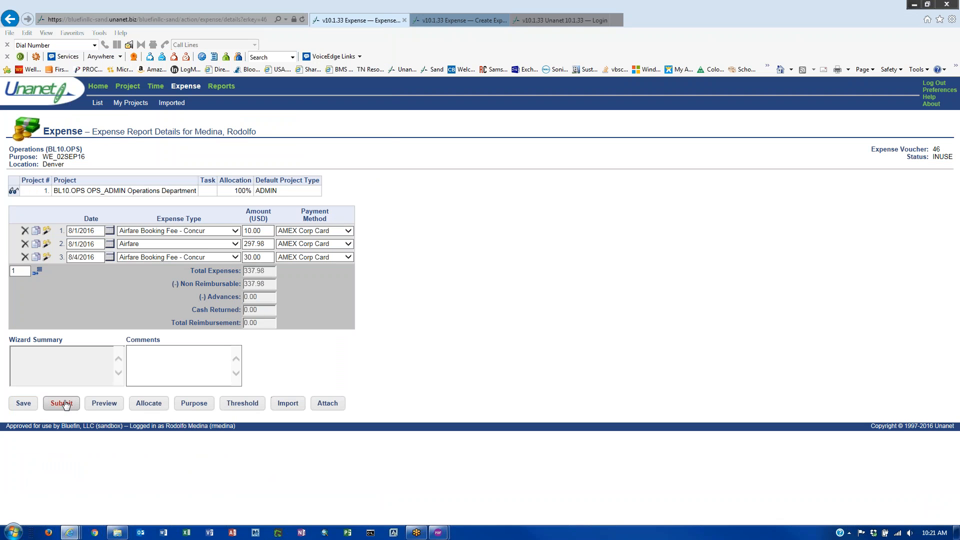
pyautogui.click(104, 403)
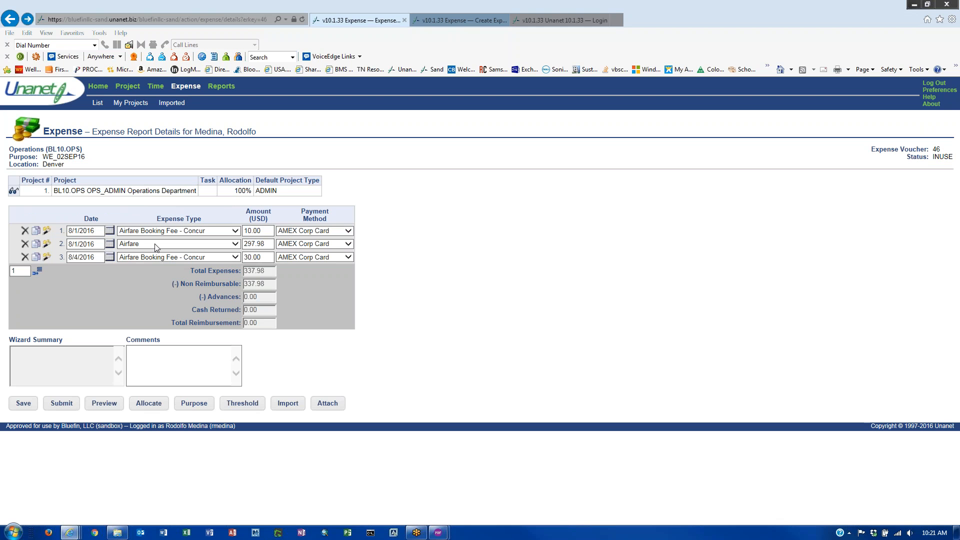
pyautogui.click(235, 231)
pyautogui.click(237, 232)
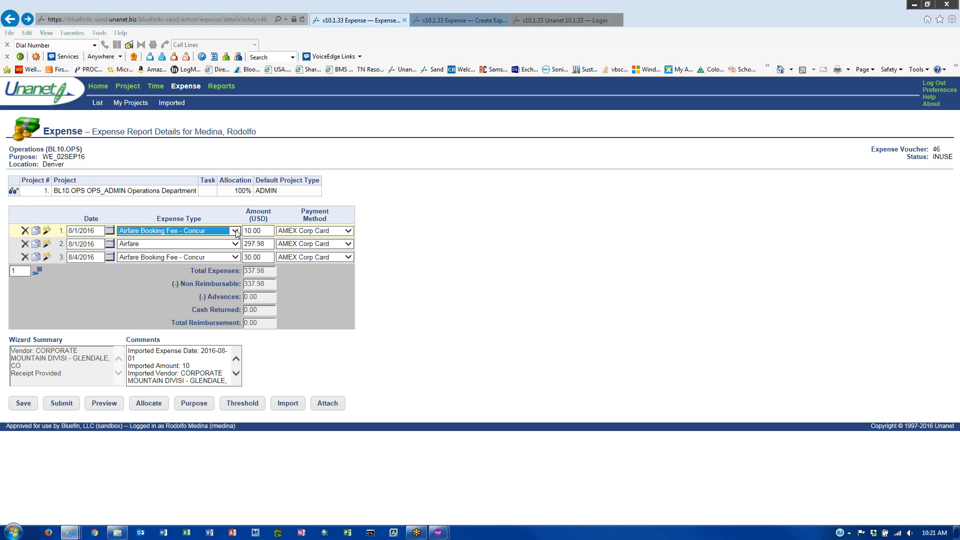
pyautogui.click(46, 231)
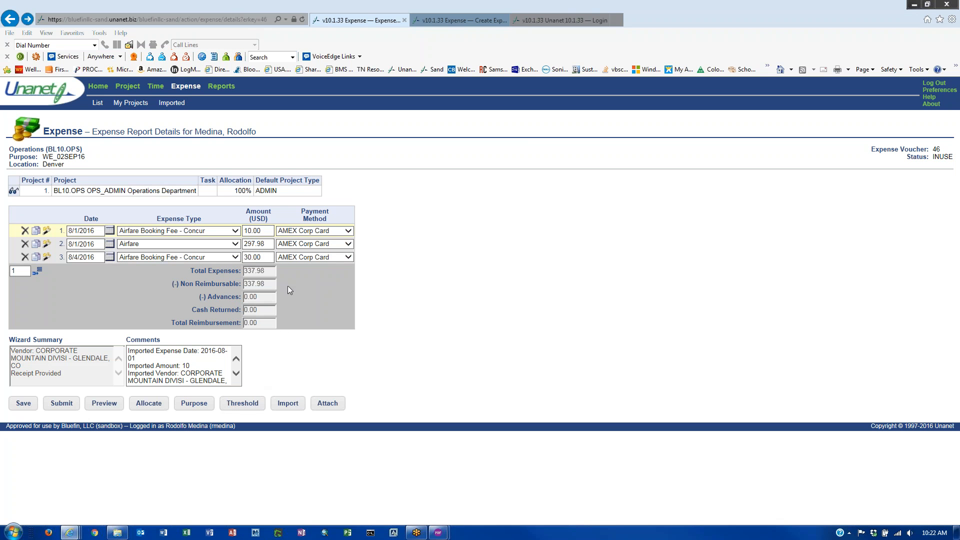
pyautogui.click(289, 404)
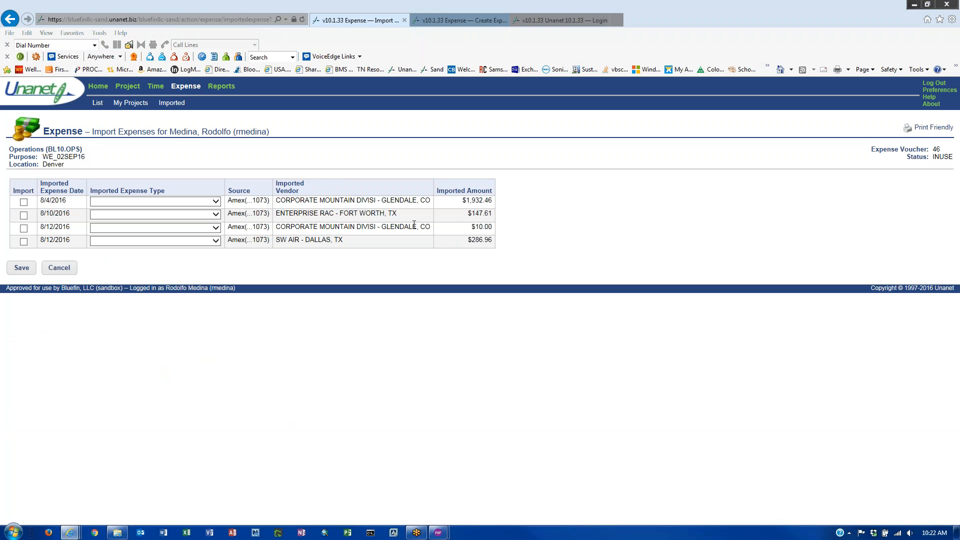
pyautogui.click(23, 202)
pyautogui.click(23, 215)
pyautogui.click(24, 228)
pyautogui.click(24, 241)
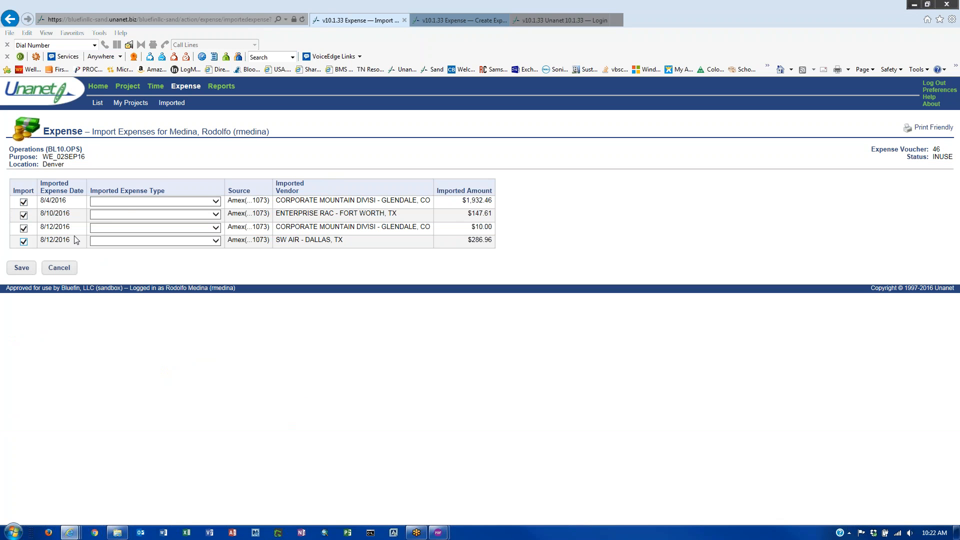
pyautogui.click(126, 202)
pyautogui.click(55, 391)
pyautogui.click(64, 273)
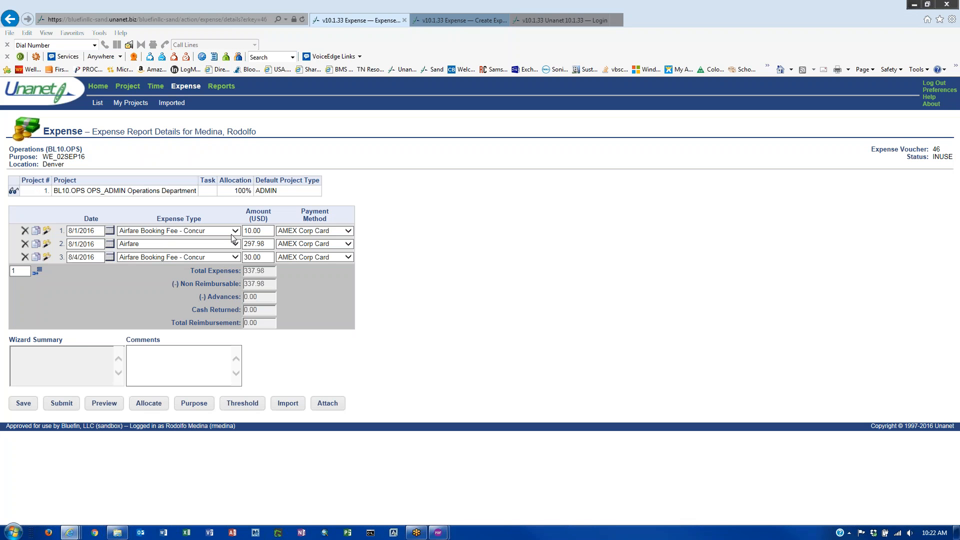
# - Reopen the Airfare wizard and save its details with receipt provided
pyautogui.click(47, 244)
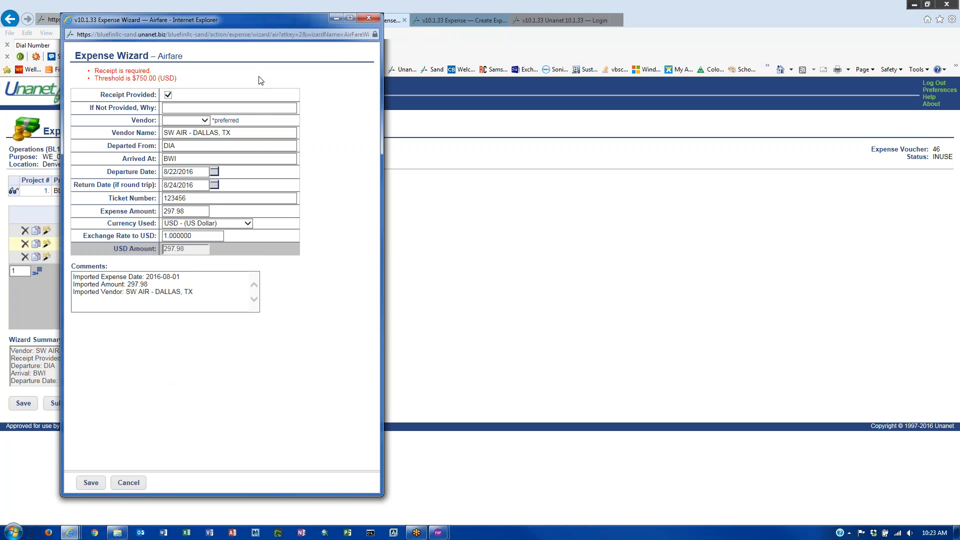
pyautogui.click(370, 19)
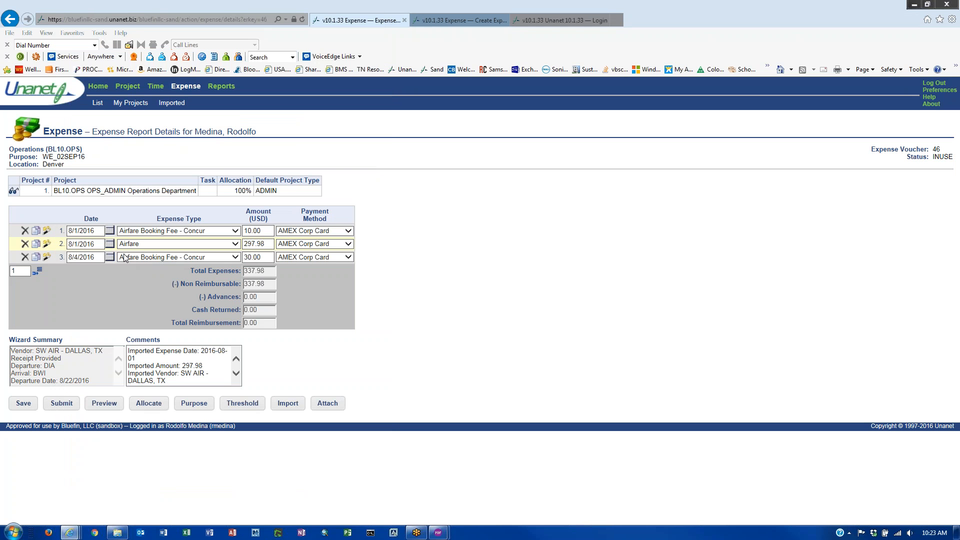
pyautogui.click(256, 244)
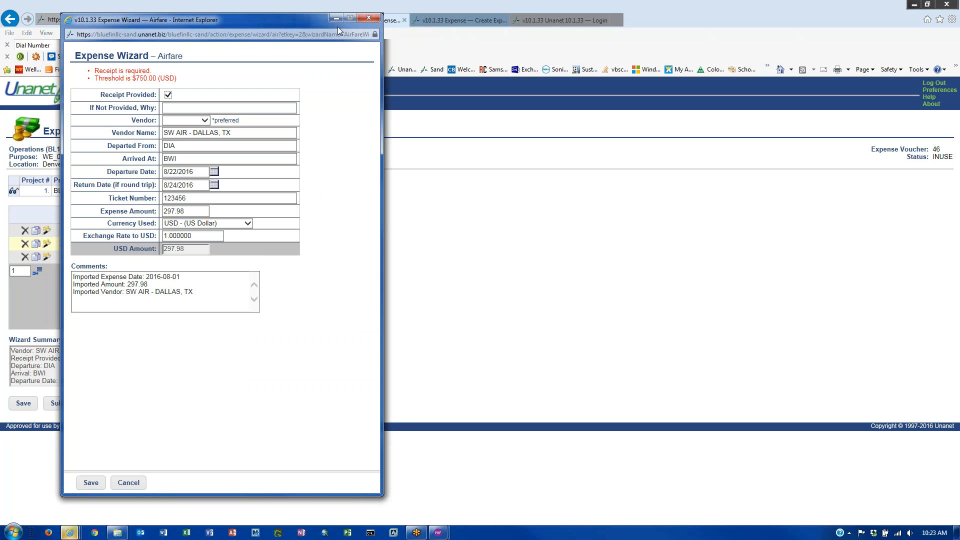
pyautogui.click(369, 18)
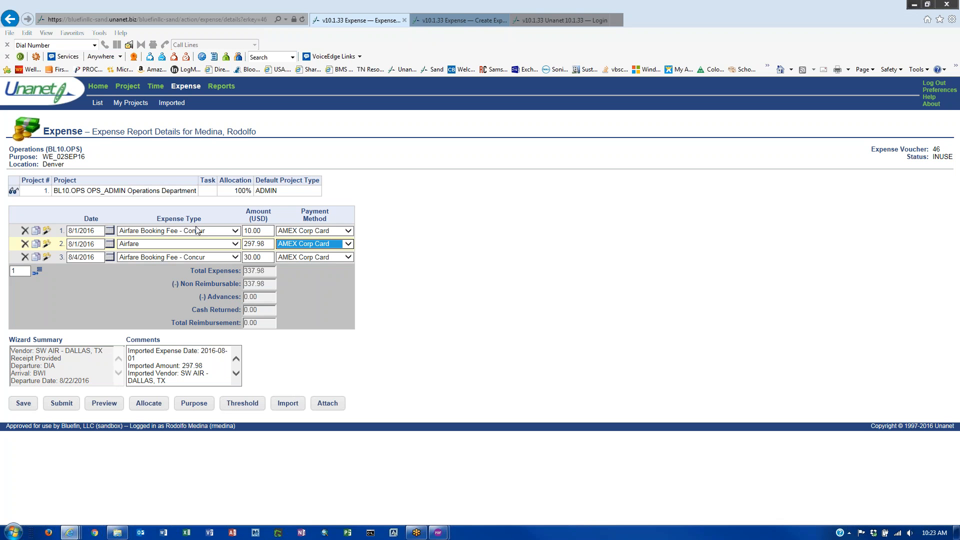
# - Keep AMEX Corp Card on the Airfare line and save voucher 46's 337.98 report
pyautogui.click(336, 244)
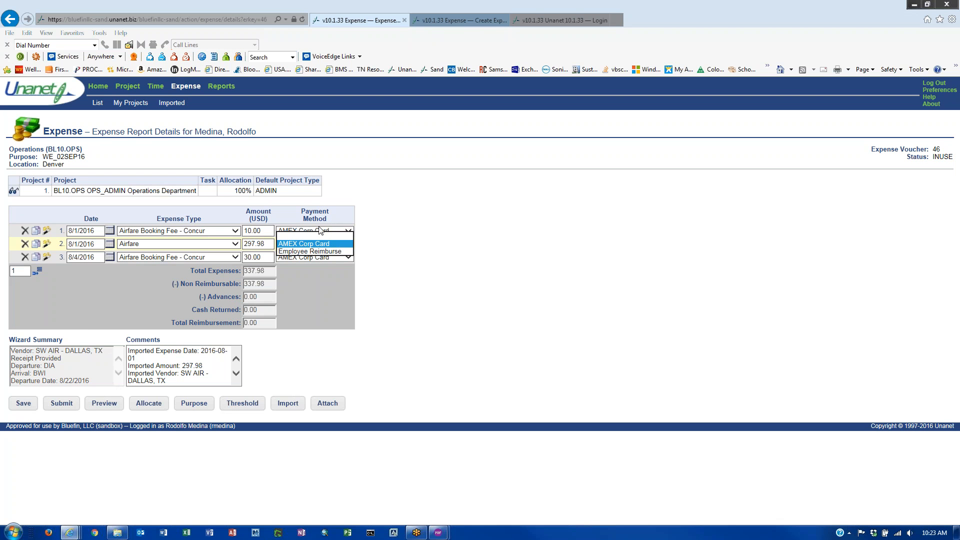
pyautogui.click(409, 250)
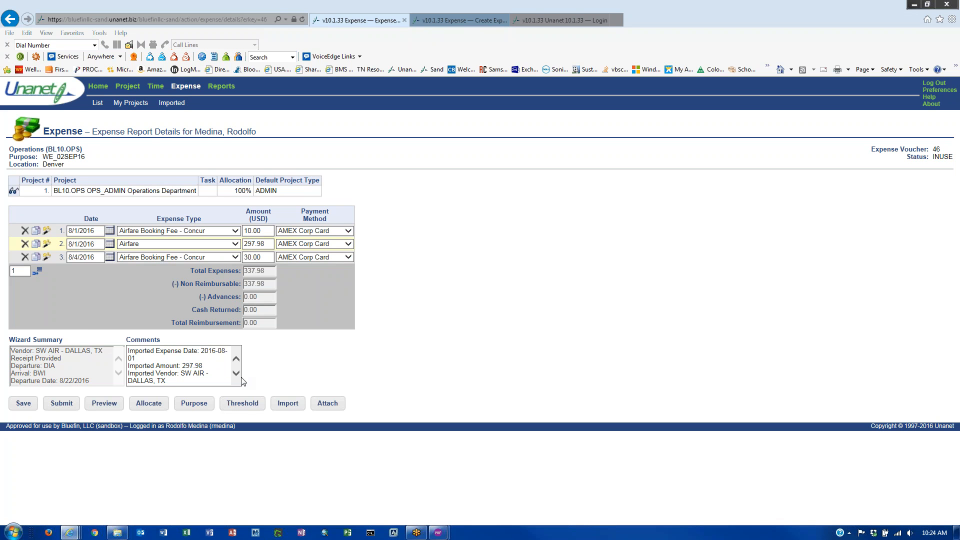
pyautogui.click(24, 404)
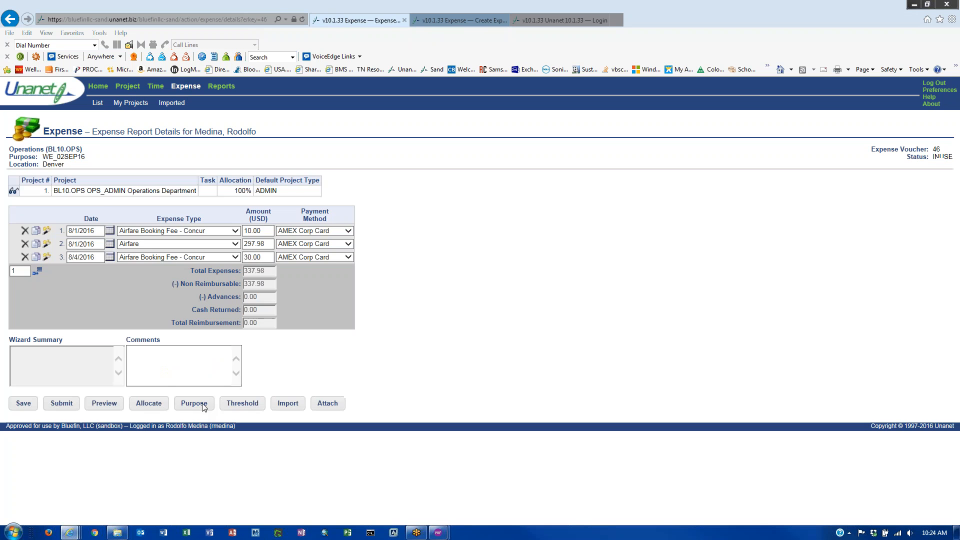
pyautogui.click(475, 20)
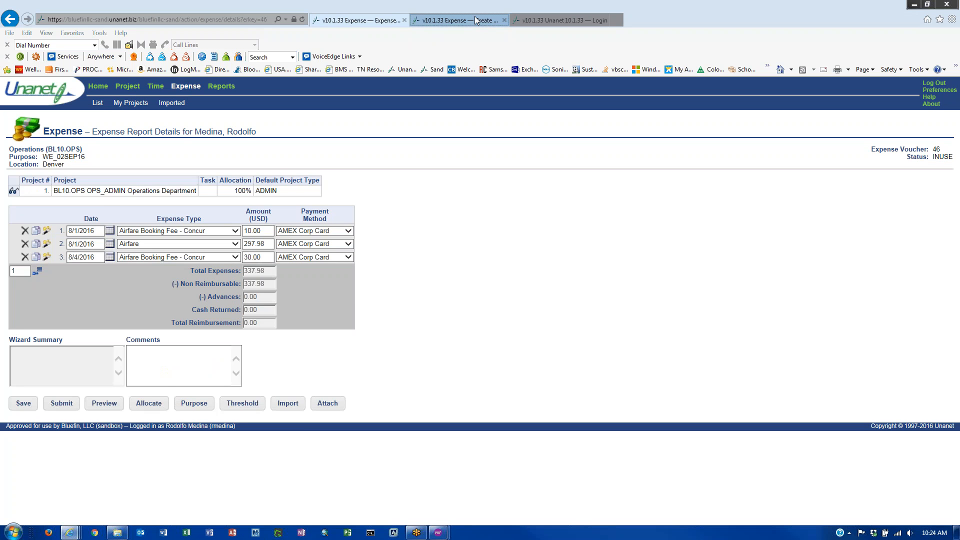
pyautogui.click(356, 21)
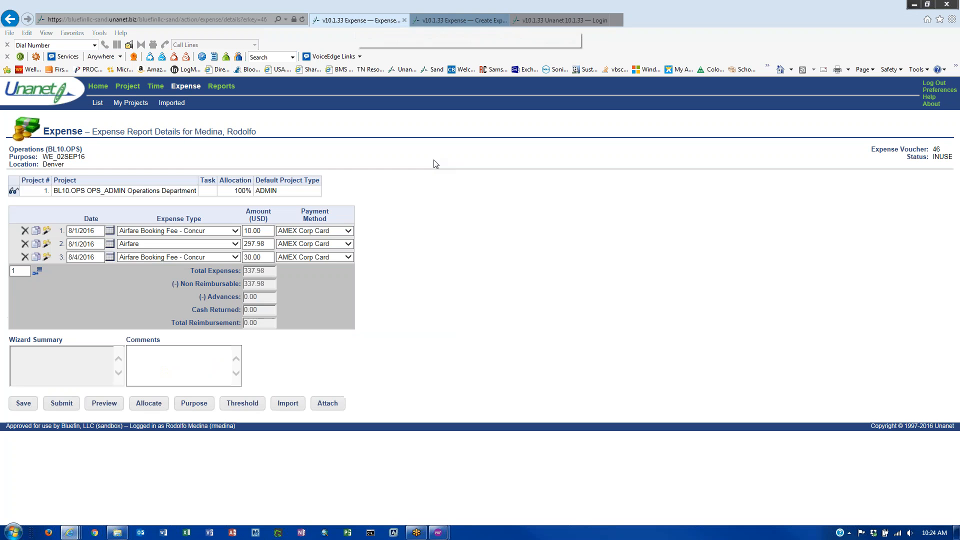
# - Delete expense line 3 and back out of the Import Expenses list
pyautogui.click(25, 256)
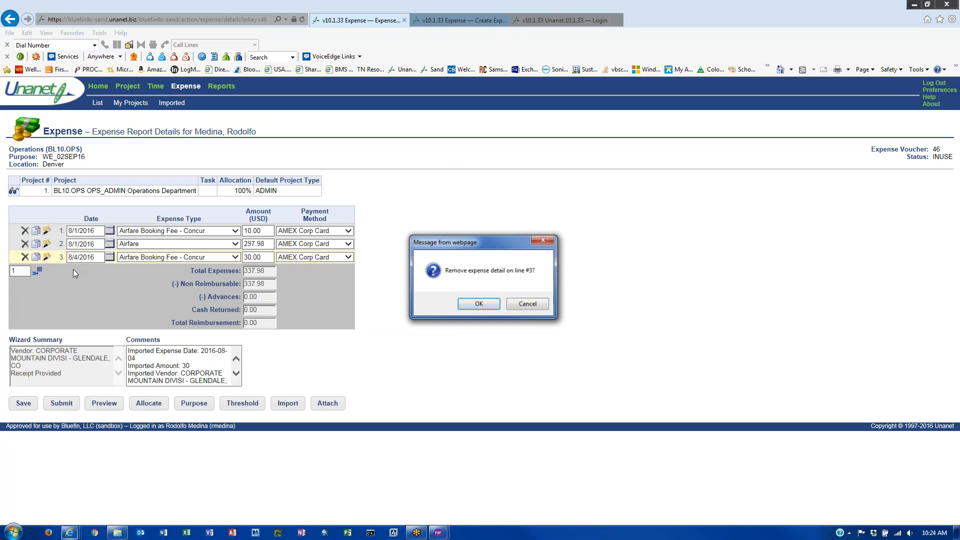
pyautogui.click(478, 304)
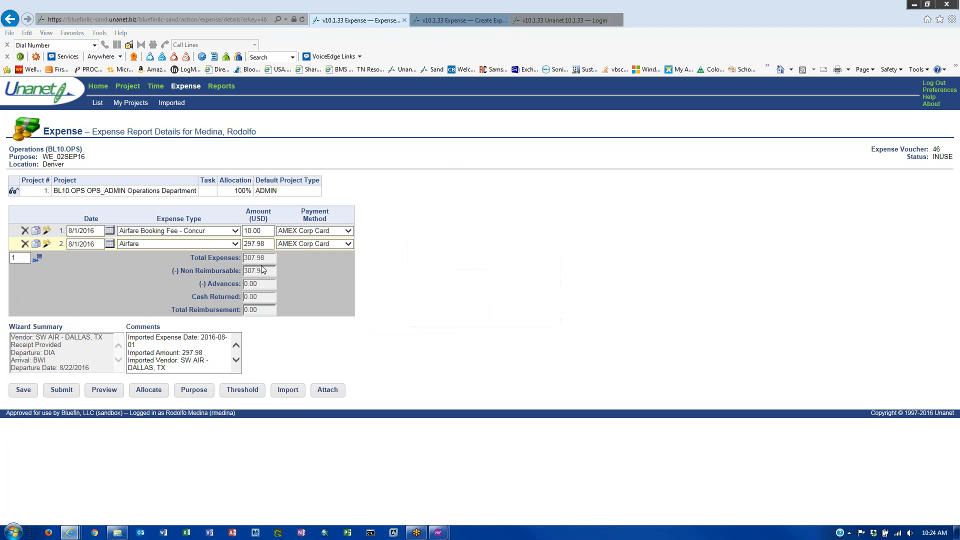
pyautogui.click(289, 395)
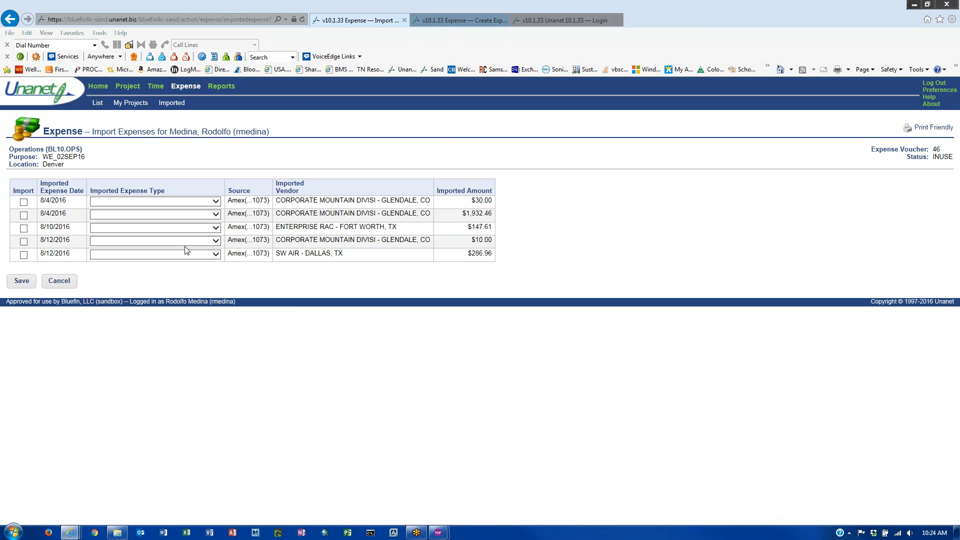
pyautogui.click(62, 282)
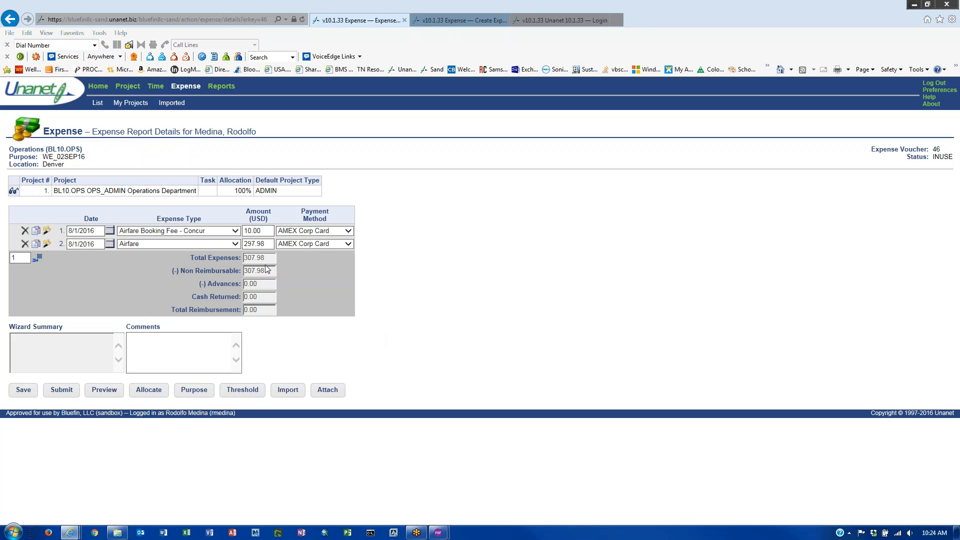
# - Delete the $297.98 Airfare line 2 and reopen Import Expenses
pyautogui.click(24, 243)
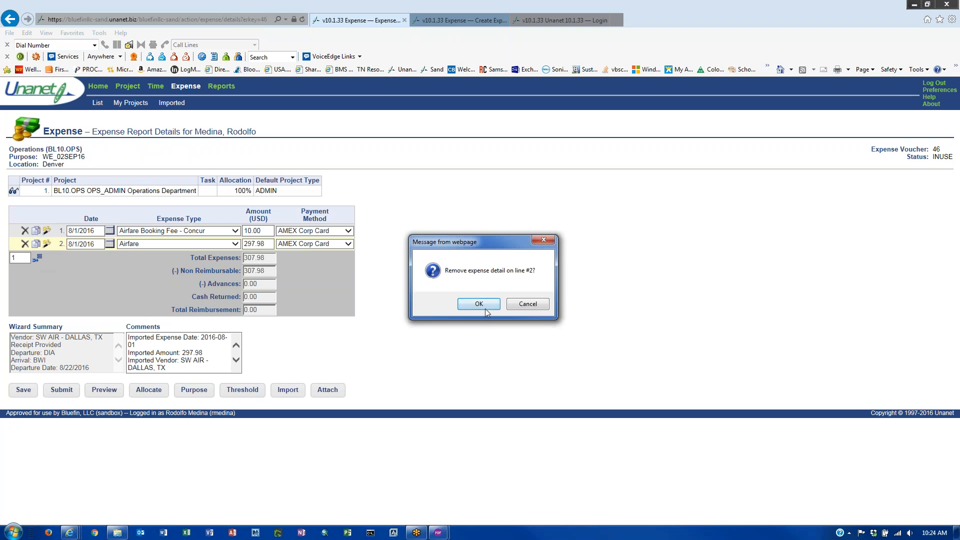
pyautogui.click(465, 306)
pyautogui.click(289, 378)
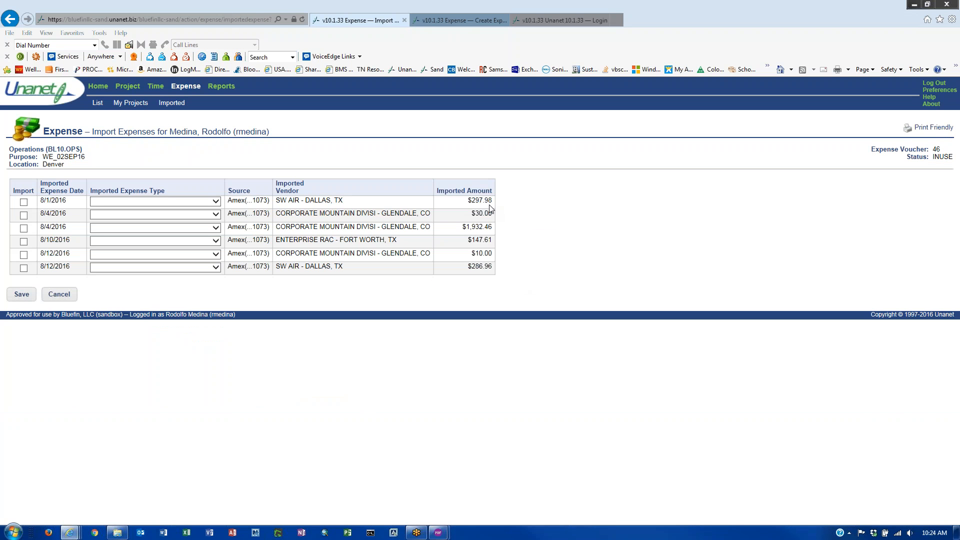
# - Tick Import for the 8/1/2016 SW AIR $297.98 and 8/4/2016 $30.00 charges
pyautogui.click(24, 202)
pyautogui.click(23, 215)
pyautogui.moveTo(92, 131); pyautogui.dragTo(283, 129)
# - Highlight the SW AIR - DALLAS, TX vendor text, then launch Microsoft Outlook
pyautogui.click(296, 161)
pyautogui.moveTo(279, 267); pyautogui.dragTo(358, 280)
pyautogui.click(365, 294)
pyautogui.click(142, 534)
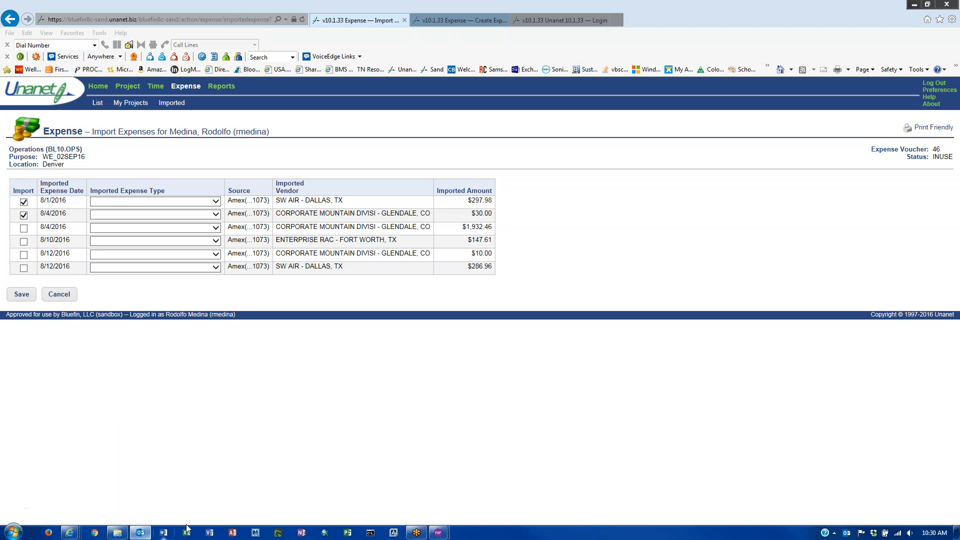
# - Open the latest email's 20160830_102931_resized.jpg attachment from Outlook in Windows Photo Viewer
pyautogui.moveTo(143, 535)
pyautogui.moveTo(5, 2); pyautogui.dragTo(1, 48)
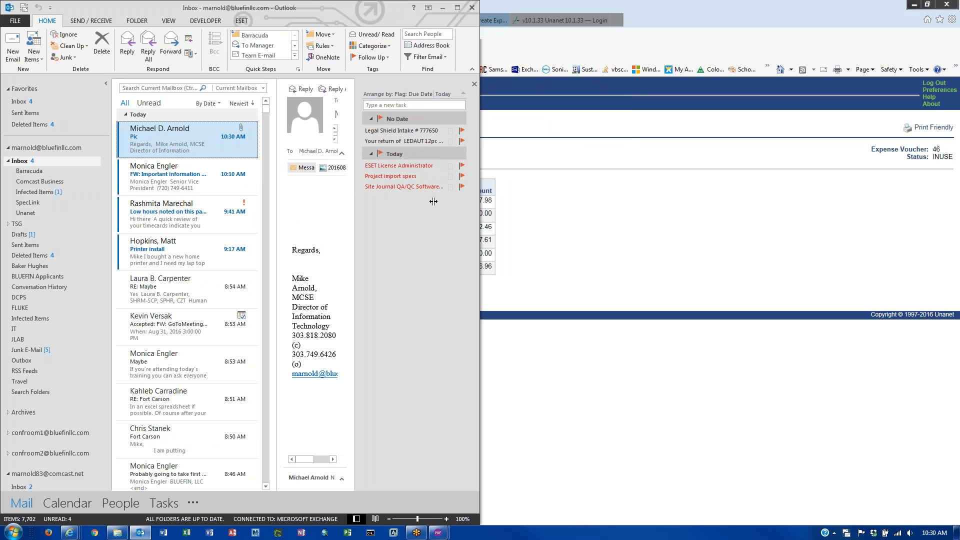
pyautogui.click(334, 169)
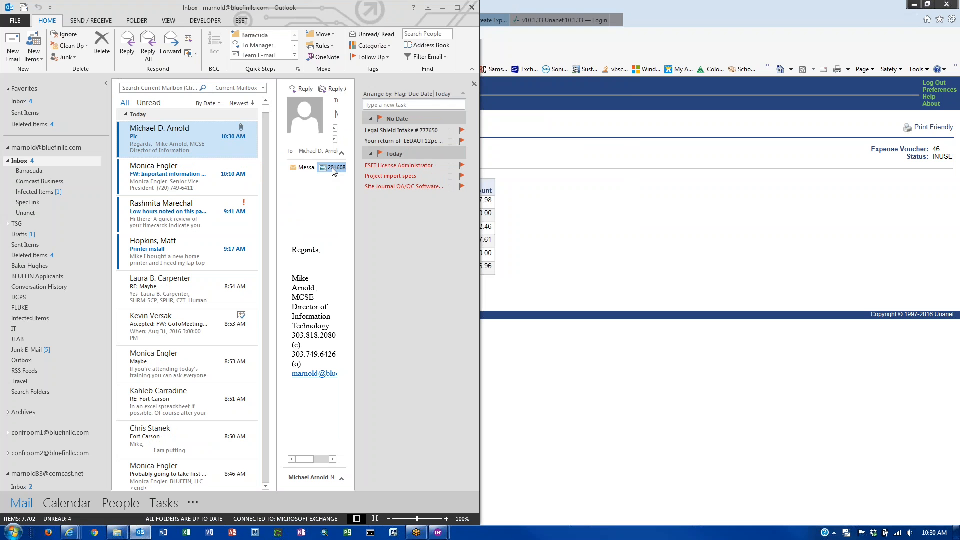
pyautogui.doubleClick(334, 172)
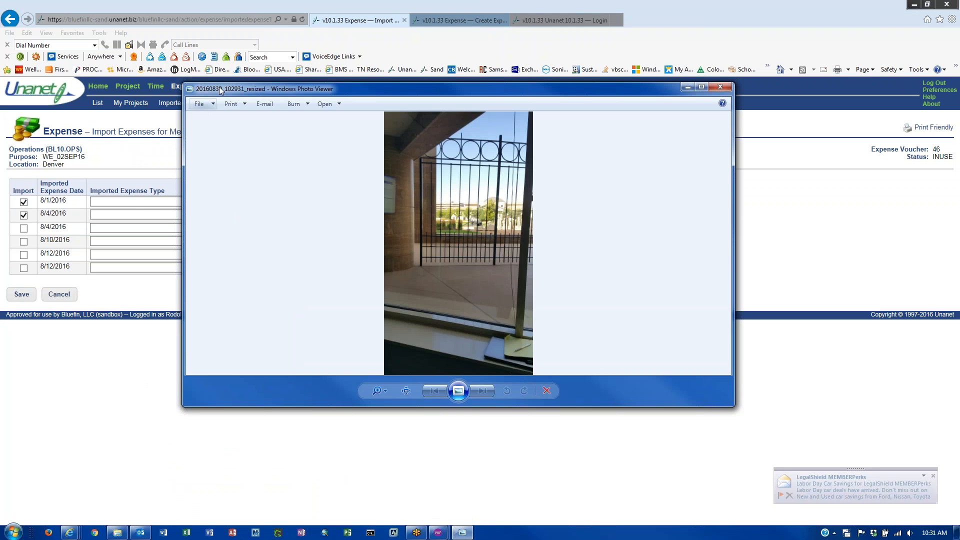
# - Print the photo from Photo Viewer to the Nuance PDF printer
pyautogui.click(214, 104)
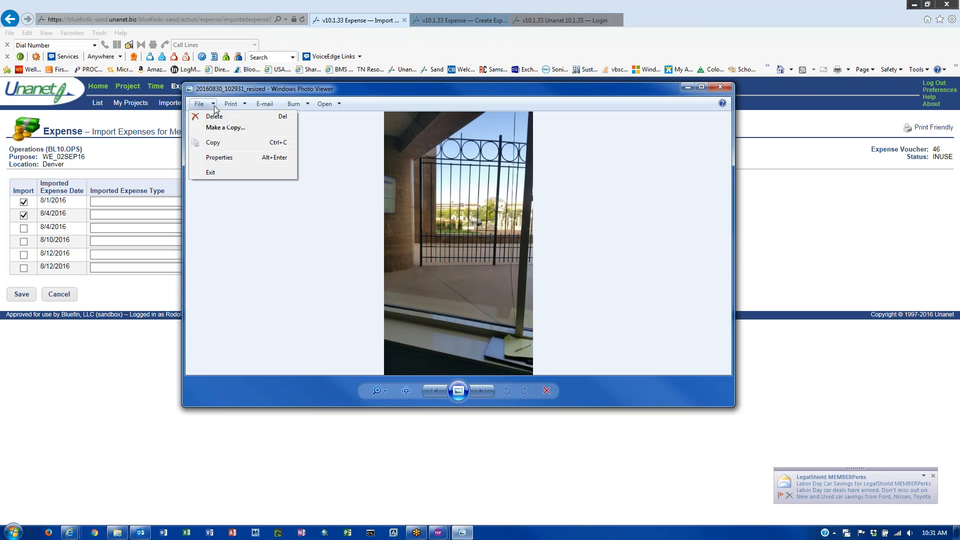
pyautogui.click(231, 103)
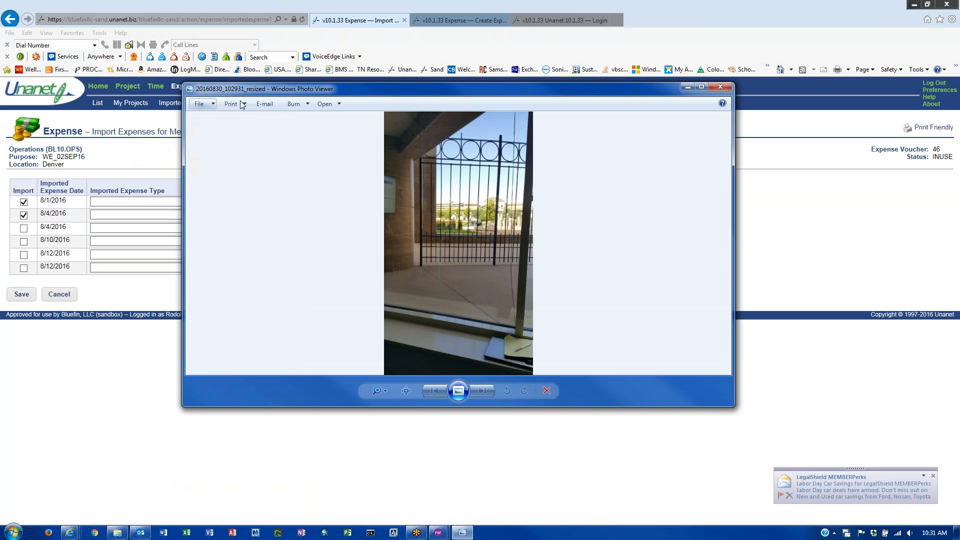
pyautogui.click(232, 104)
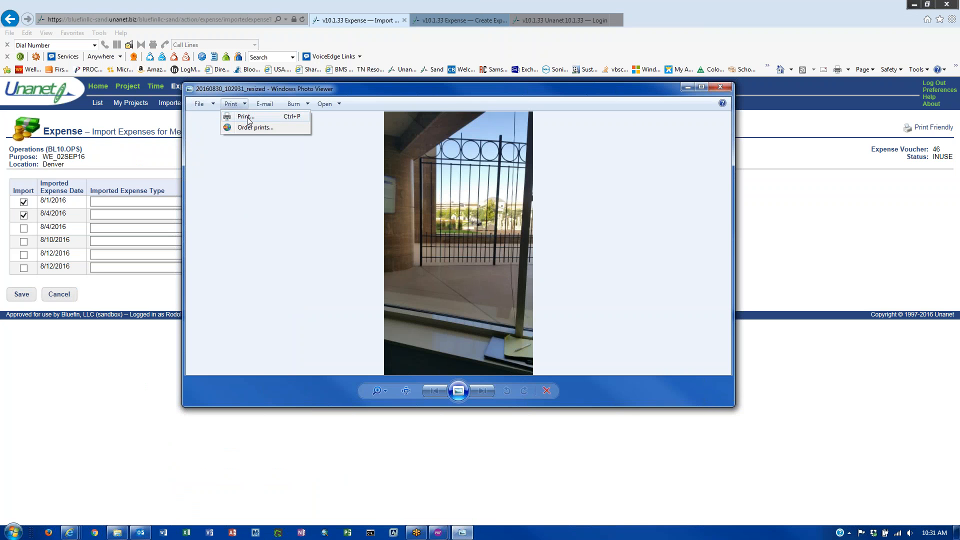
pyautogui.click(244, 117)
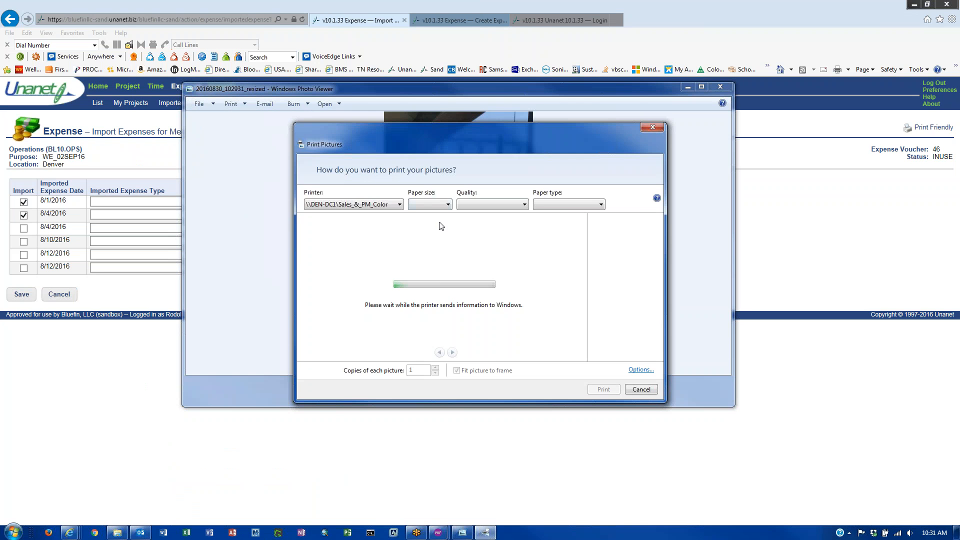
pyautogui.click(399, 205)
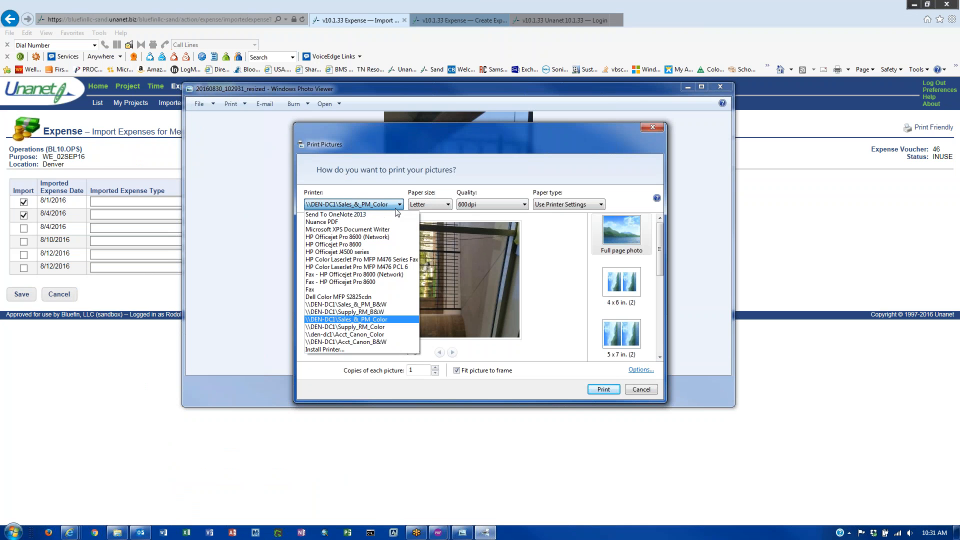
pyautogui.click(330, 223)
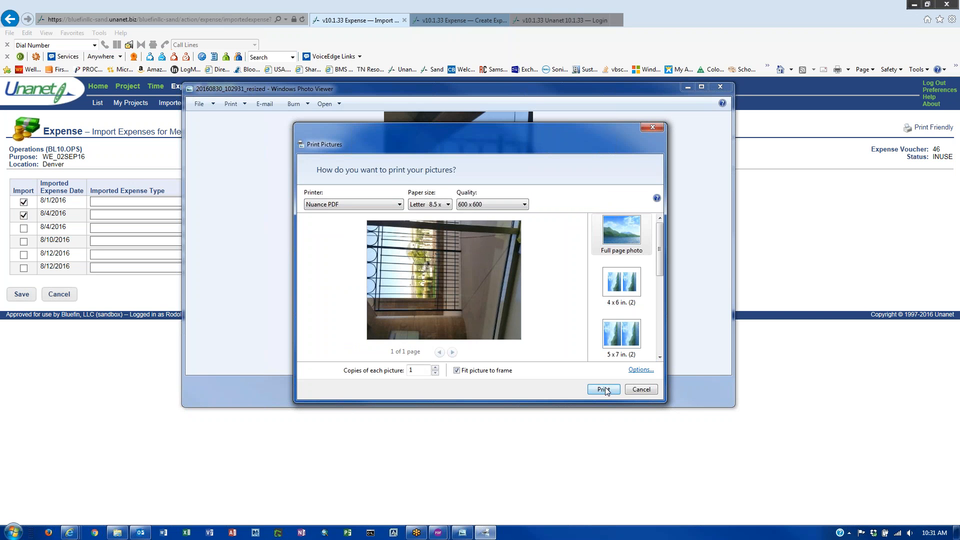
pyautogui.click(605, 389)
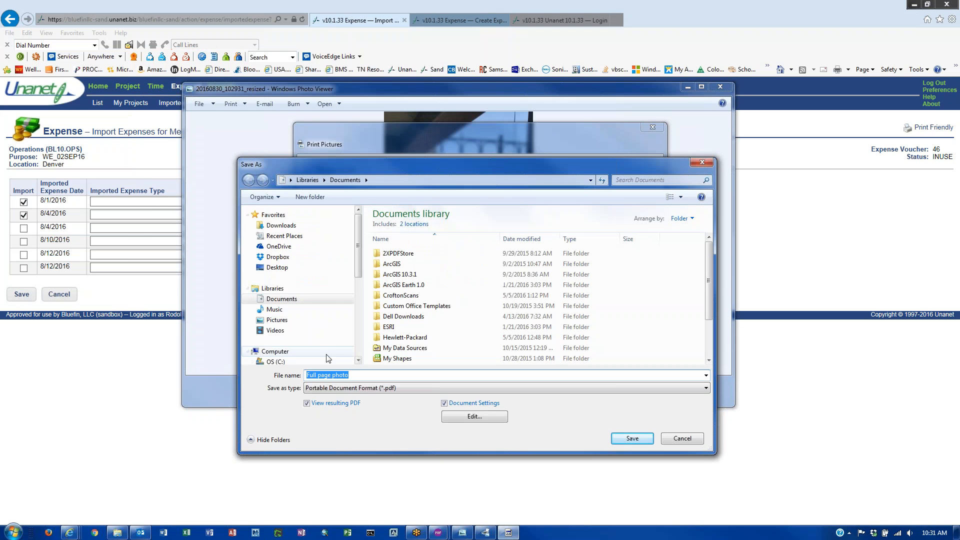
# - In Save As, go to H: > Expense Reports > Expense Documents 2016 > 08_AUG > WE_26AUG16
pyautogui.scroll(-4, 359, 300)
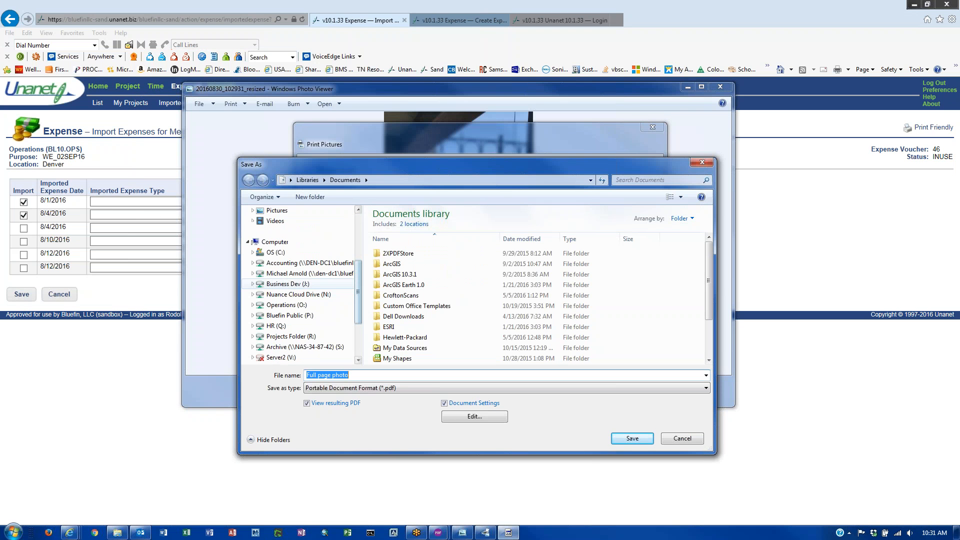
pyautogui.click(305, 273)
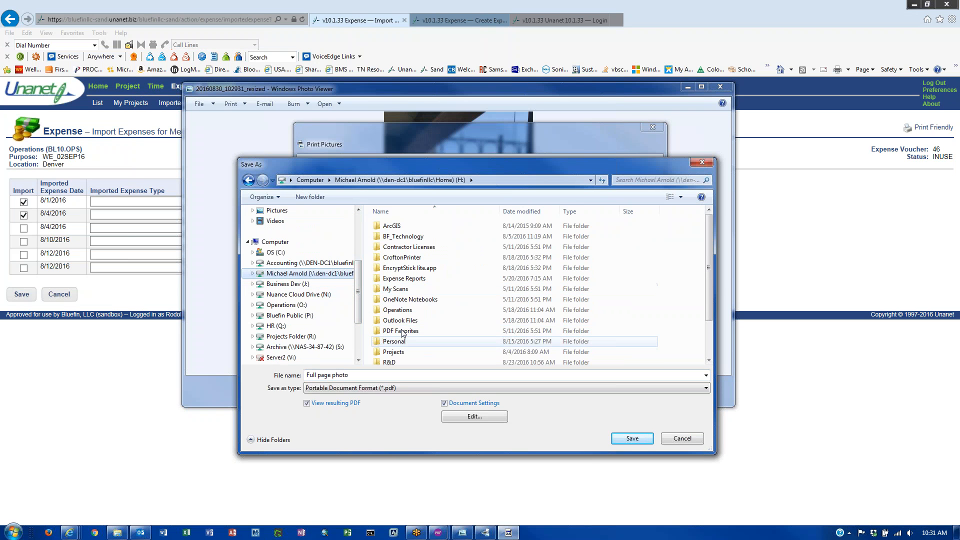
pyautogui.doubleClick(404, 279)
pyautogui.doubleClick(404, 226)
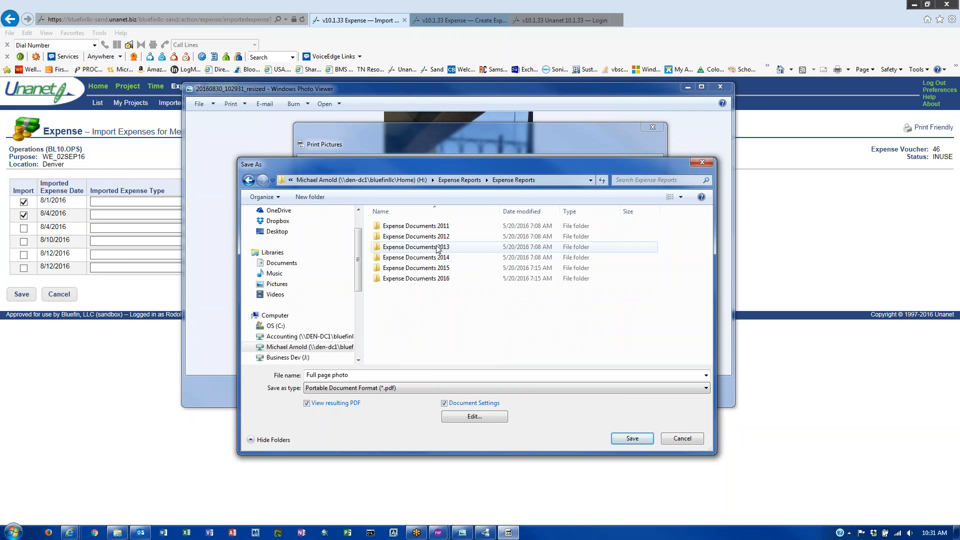
pyautogui.click(433, 281)
pyautogui.doubleClick(434, 281)
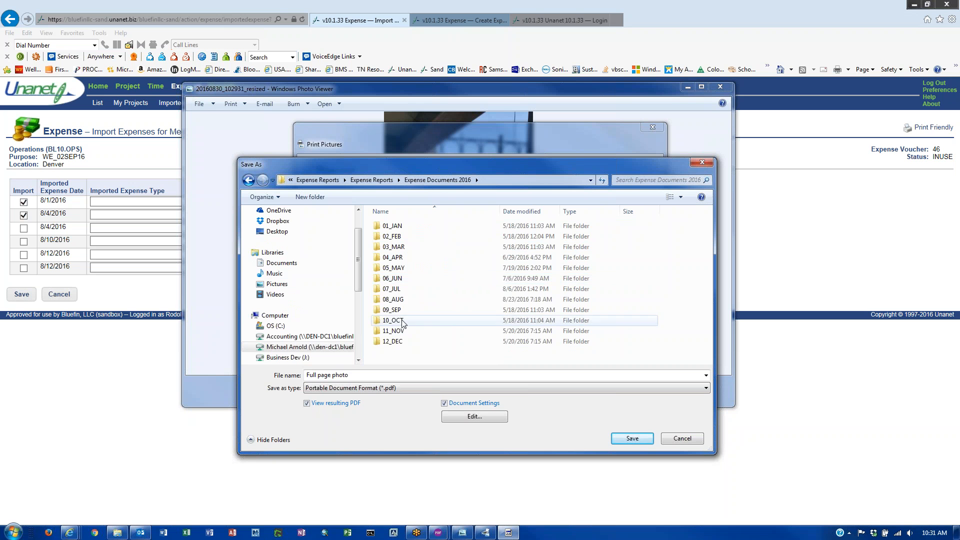
pyautogui.doubleClick(400, 300)
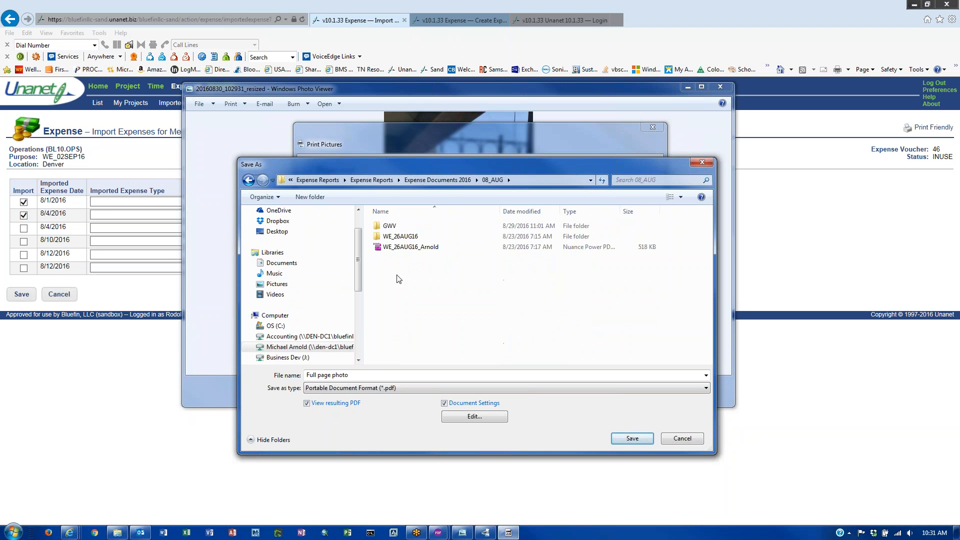
pyautogui.click(403, 236)
pyautogui.doubleClick(403, 236)
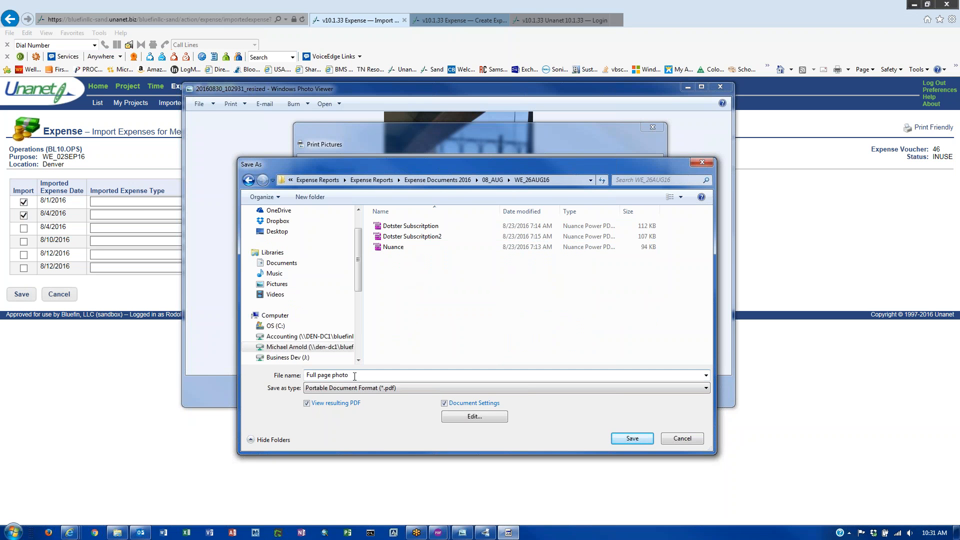
# - Save the PDF under the name 'Dinner 01SEP16'
pyautogui.click(378, 376)
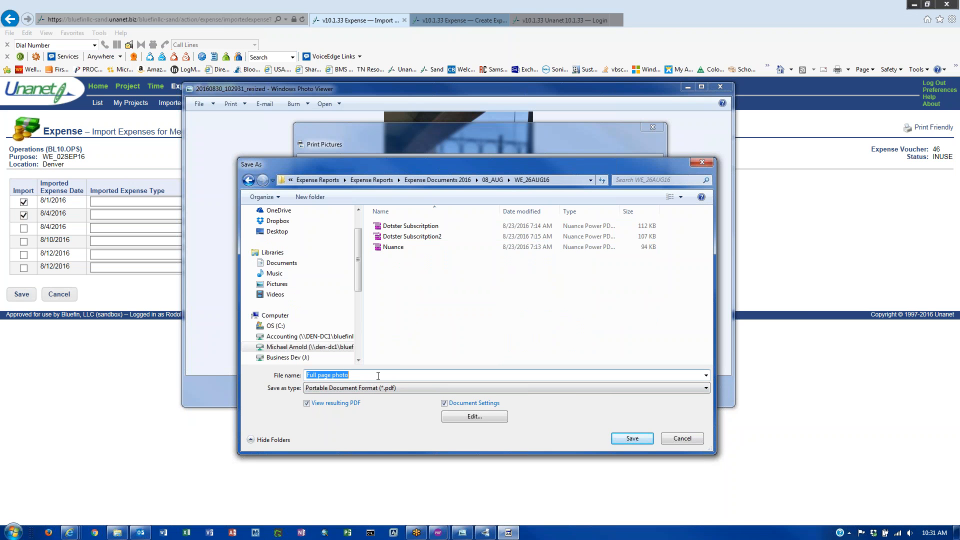
pyautogui.write('Dinner')
pyautogui.write(' 01SEP')
pyautogui.write('2')
pyautogui.write('6')
pyautogui.click(631, 439)
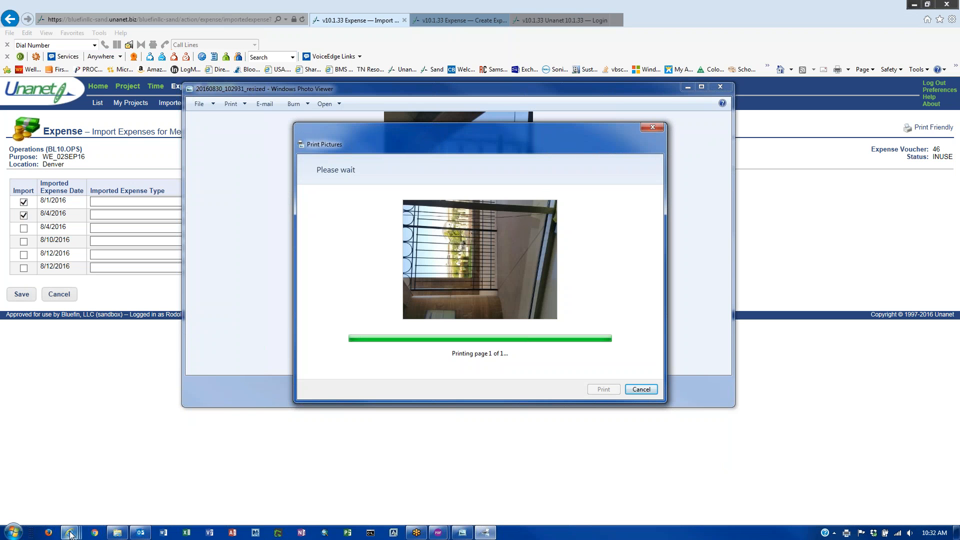
pyautogui.moveTo(71, 534)
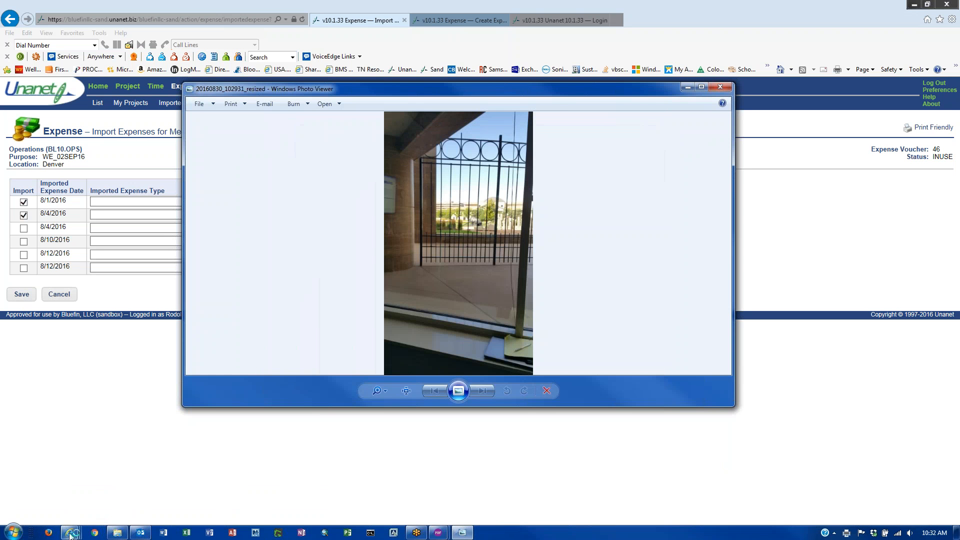
# - Cancel the Unanet expense import and close the Dinner 01SEP16 PDF window
pyautogui.click(75, 506)
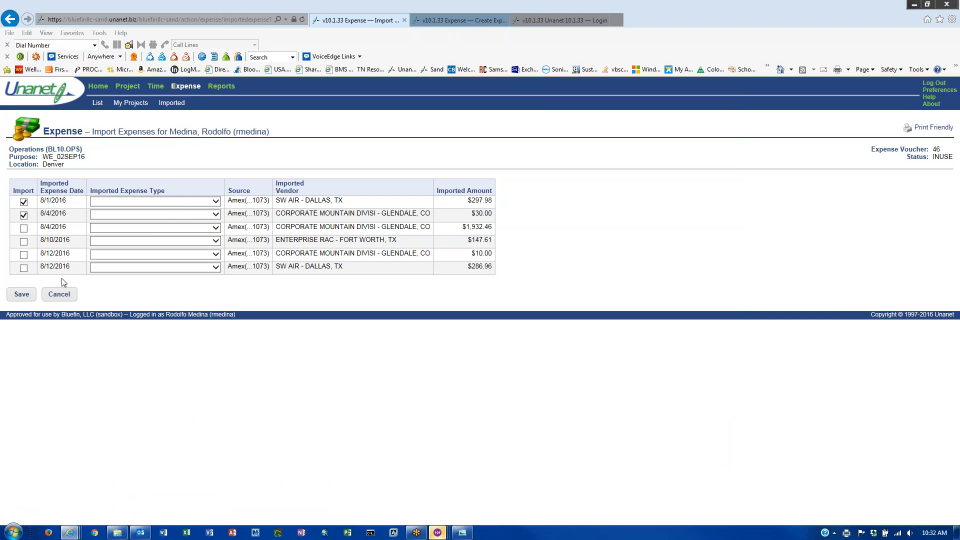
pyautogui.click(59, 294)
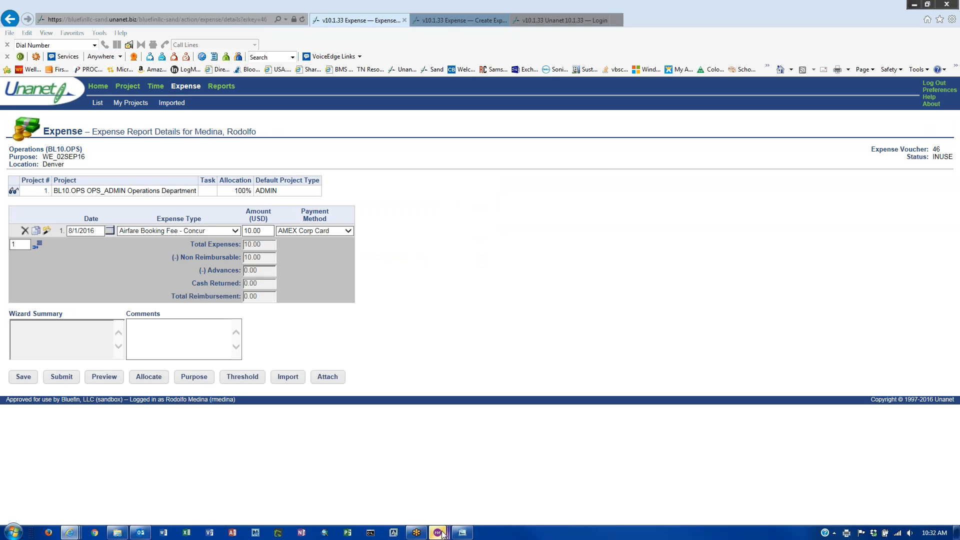
pyautogui.moveTo(442, 534)
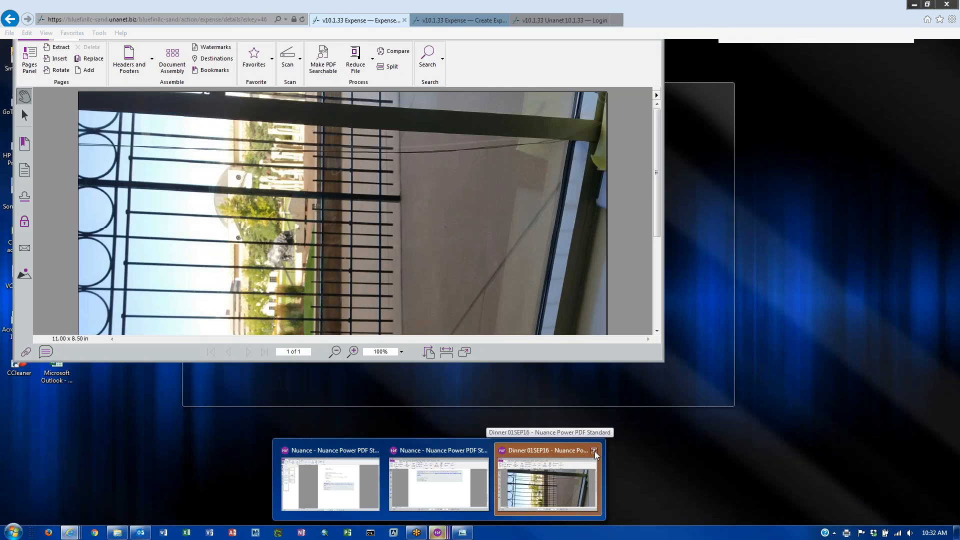
pyautogui.click(594, 451)
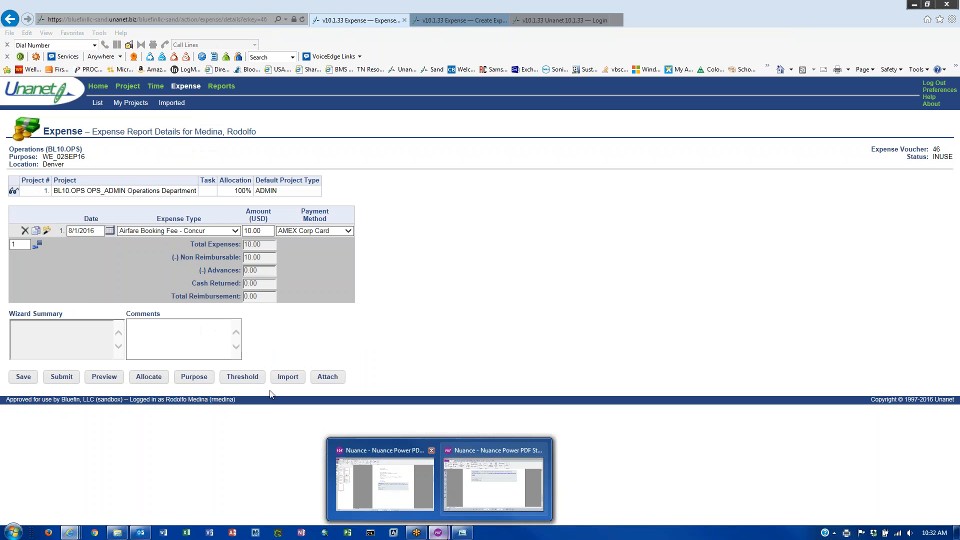
# - Upload the Dinner 01SEP16 PDF as an attachment to voucher 46
pyautogui.click(328, 379)
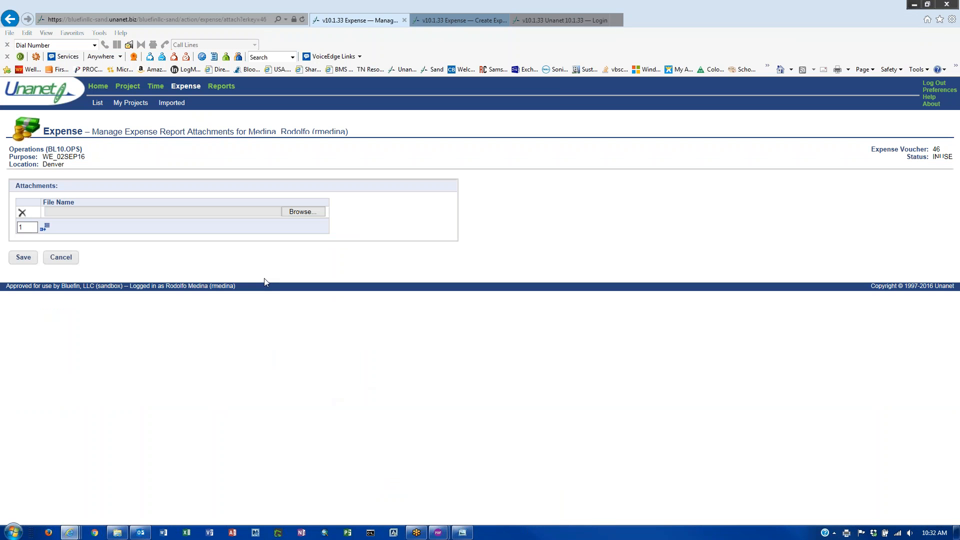
pyautogui.click(304, 213)
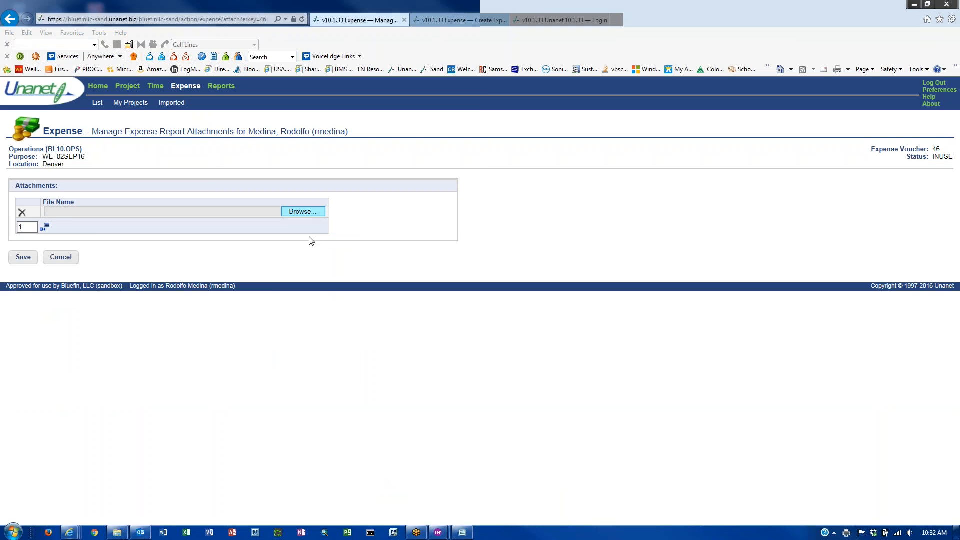
pyautogui.click(184, 68)
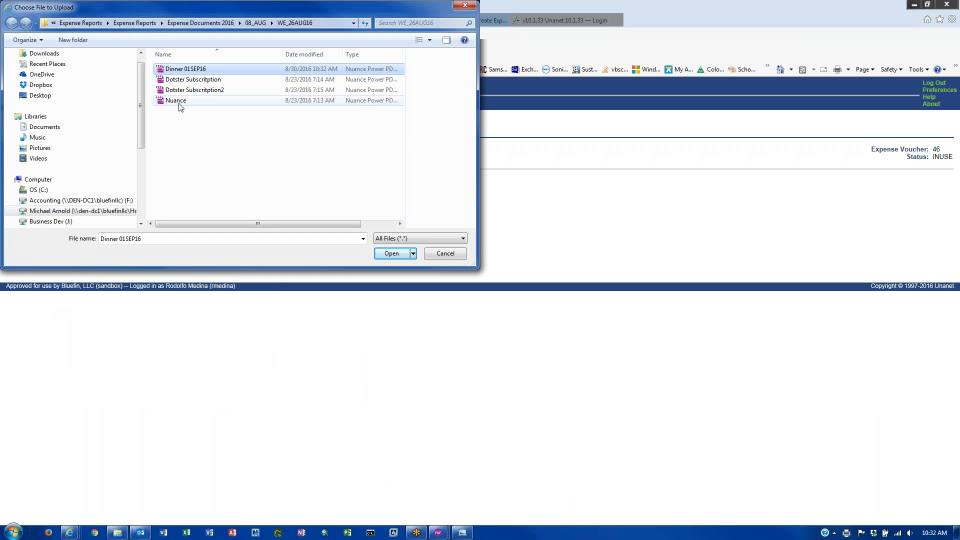
pyautogui.click(390, 256)
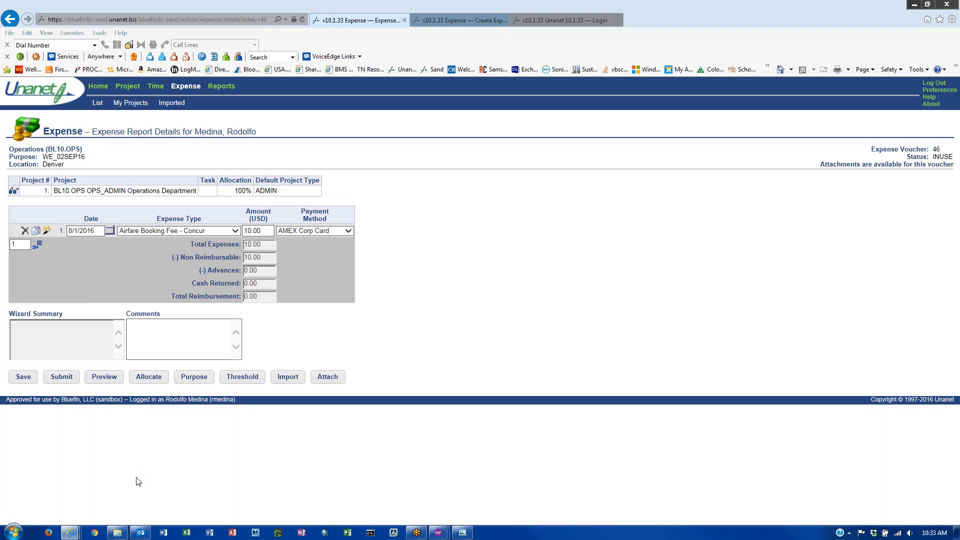
# - Close Outlook and the second Nuance Power PDF window
pyautogui.moveTo(141, 538)
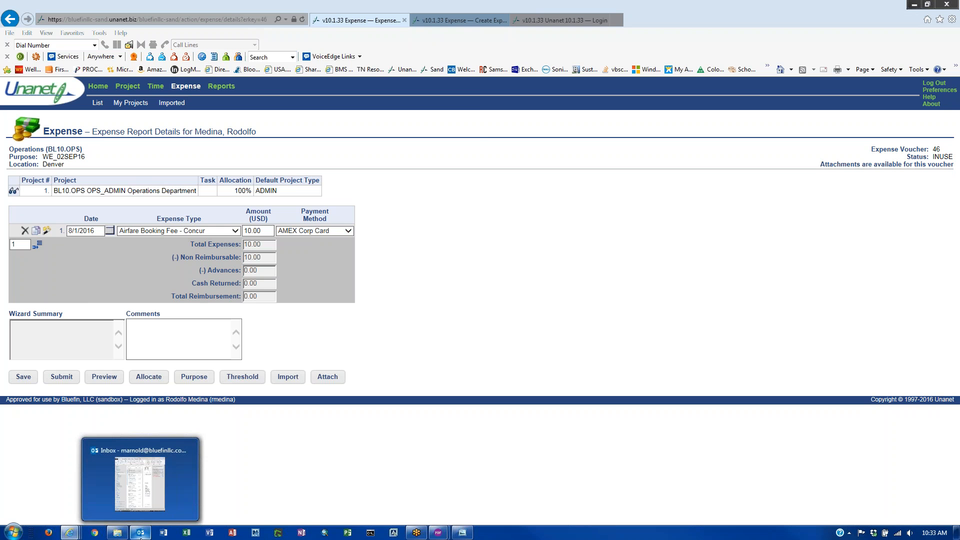
pyautogui.click(155, 502)
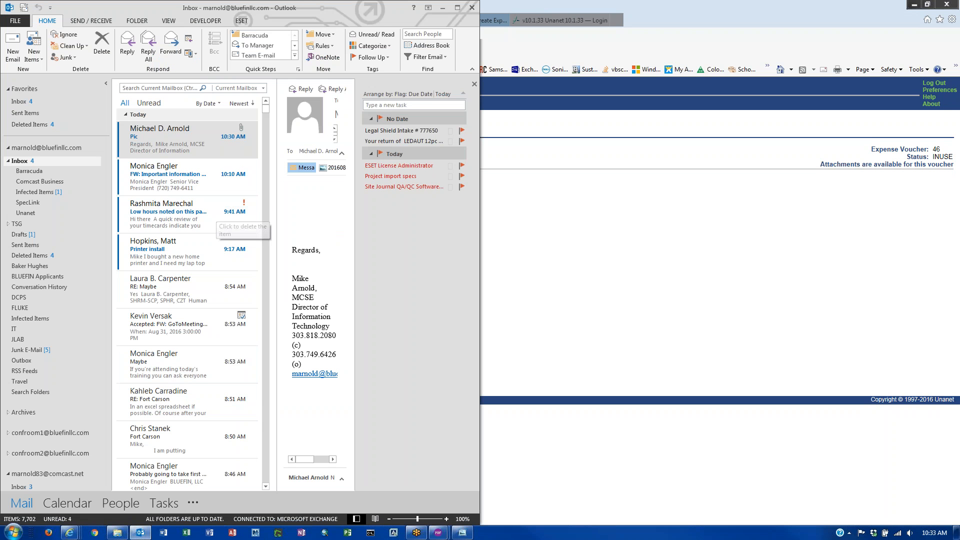
pyautogui.click(472, 8)
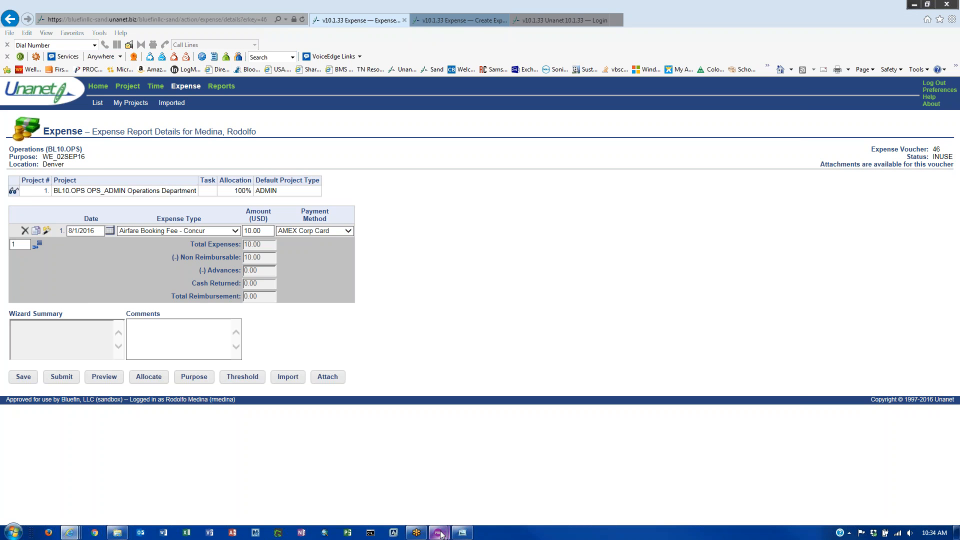
pyautogui.moveTo(440, 532)
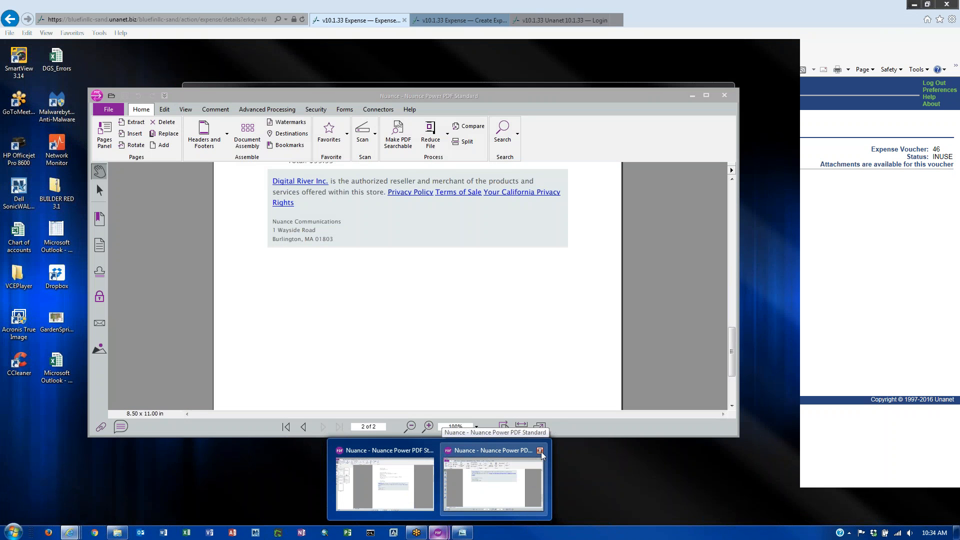
pyautogui.click(541, 452)
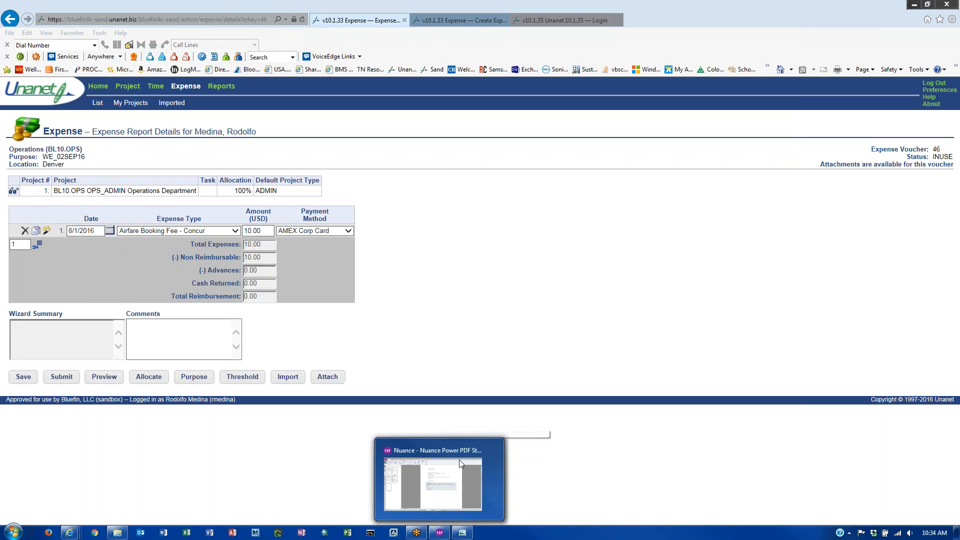